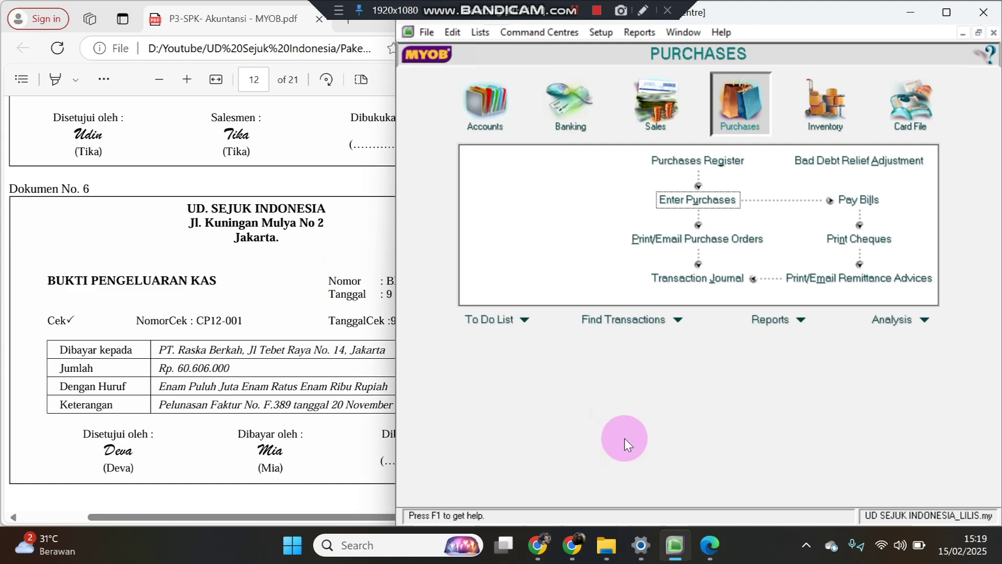
Start a bill payment to supplier PT Raska Berkah.
click(858, 200)
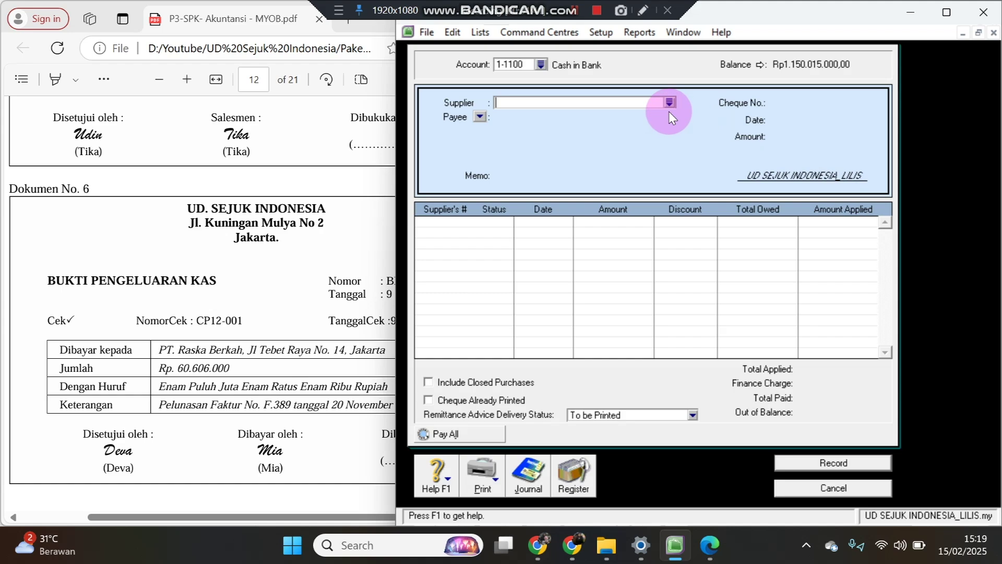
click(669, 103)
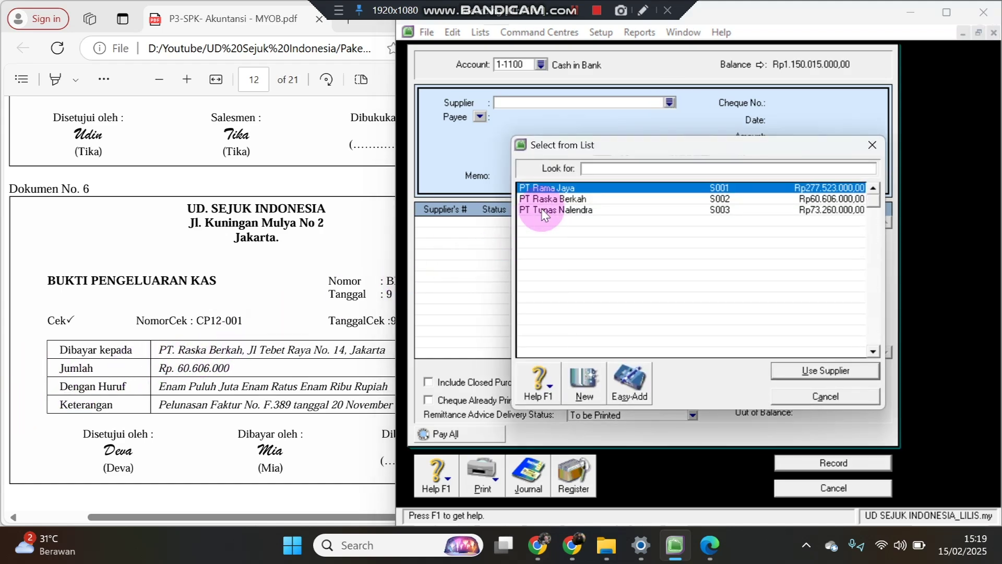
double_click(551, 199)
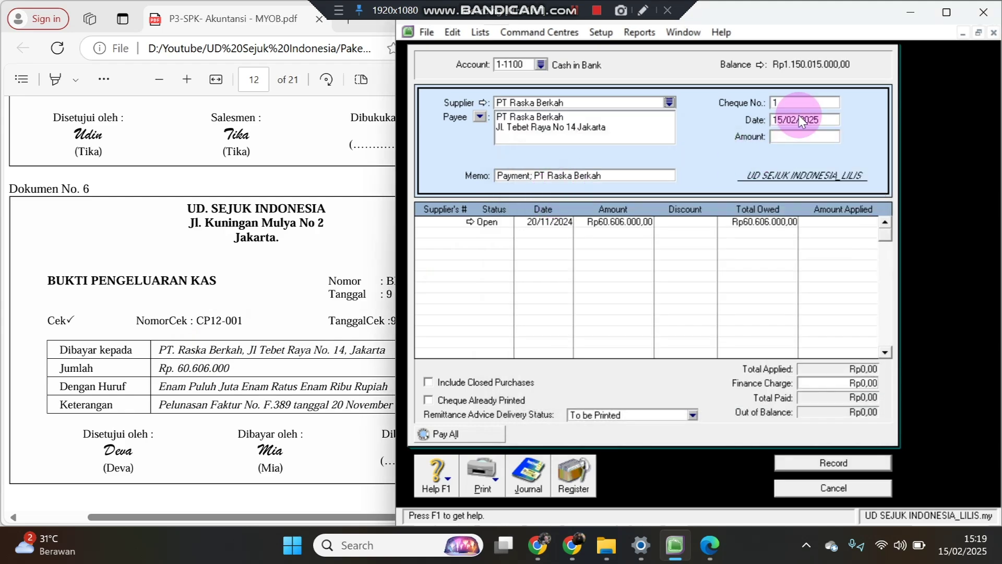
Copy voucher number BKK12-1 from Dokumen No. 6 into the cheque number and date the payment 9/12/24.
click(326, 347)
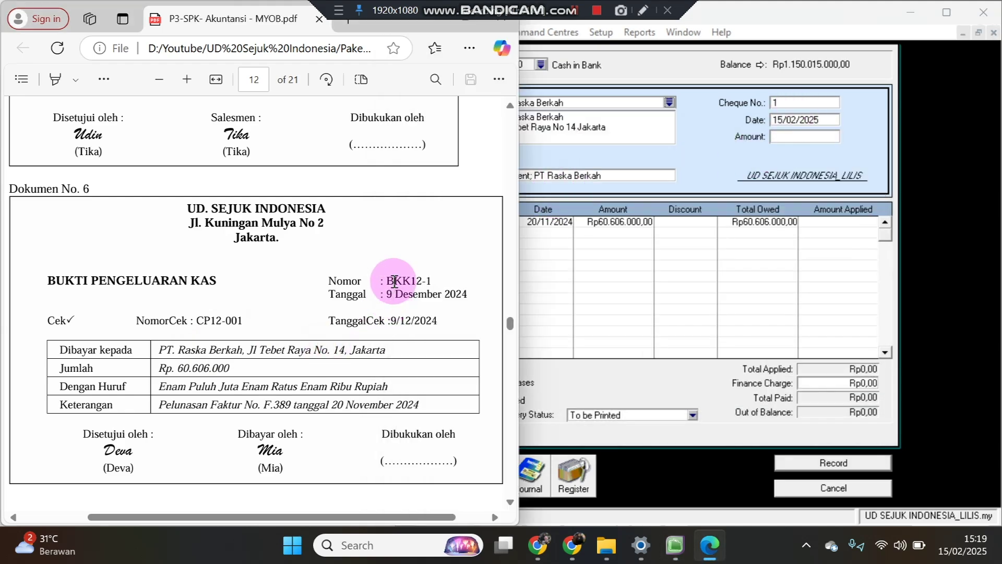
drag(386, 281, 436, 276)
key(ctrl+c)
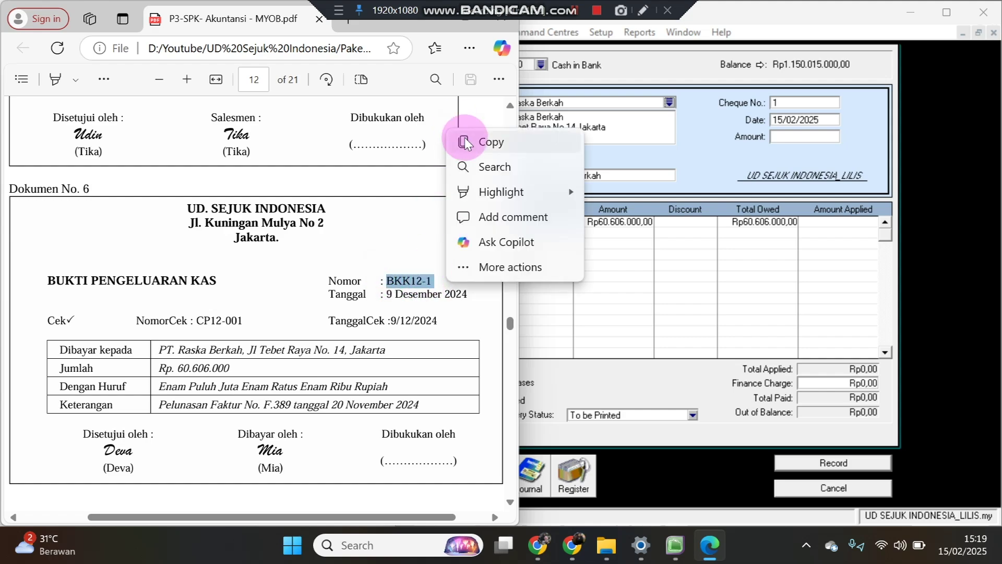
click(466, 142)
click(798, 118)
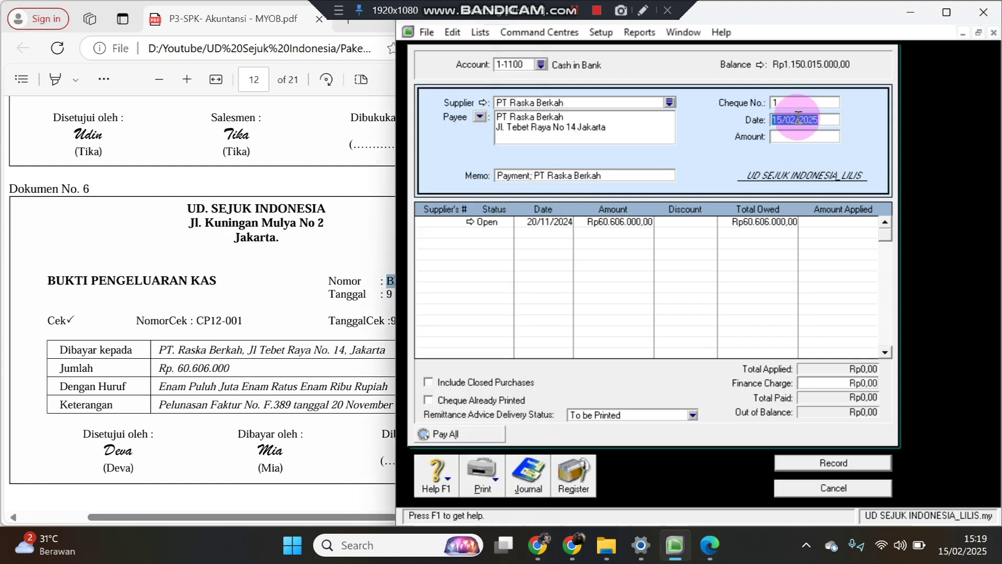
text(9/12/24)
key(ctrl+v)
click(796, 123)
Set the supplier payment amount to Rp60.606.000.
click(798, 135)
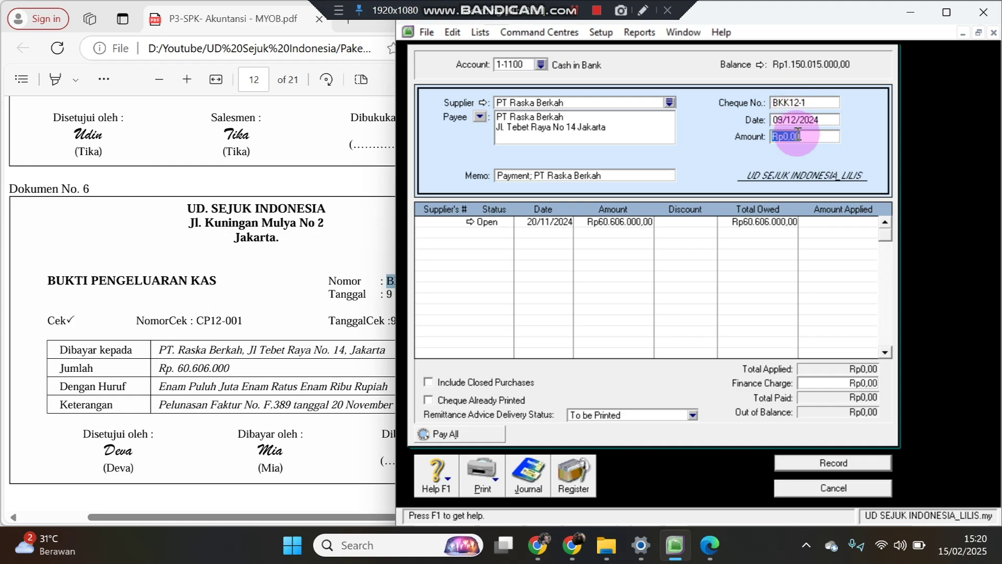
text(60.60)
text(6.0)
text(000)
key(Tab)
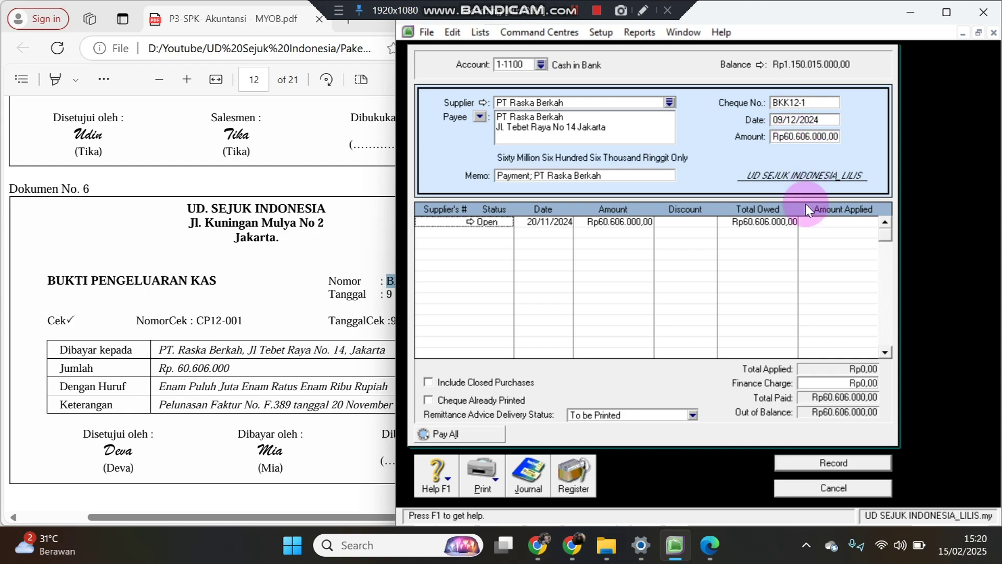
Apply the full payment to the open purchase dated 20/11/2024 and record it.
click(823, 222)
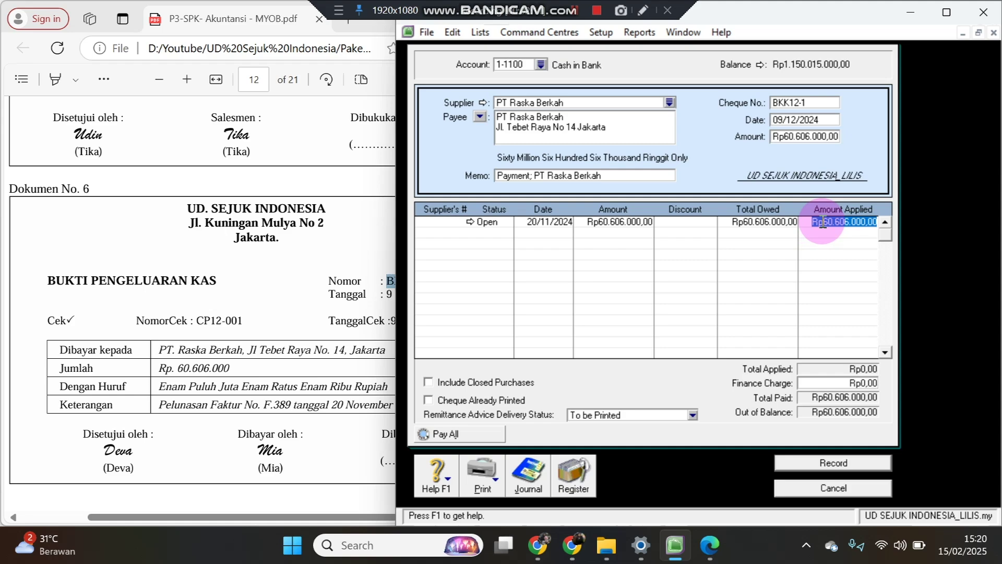
key(Tab)
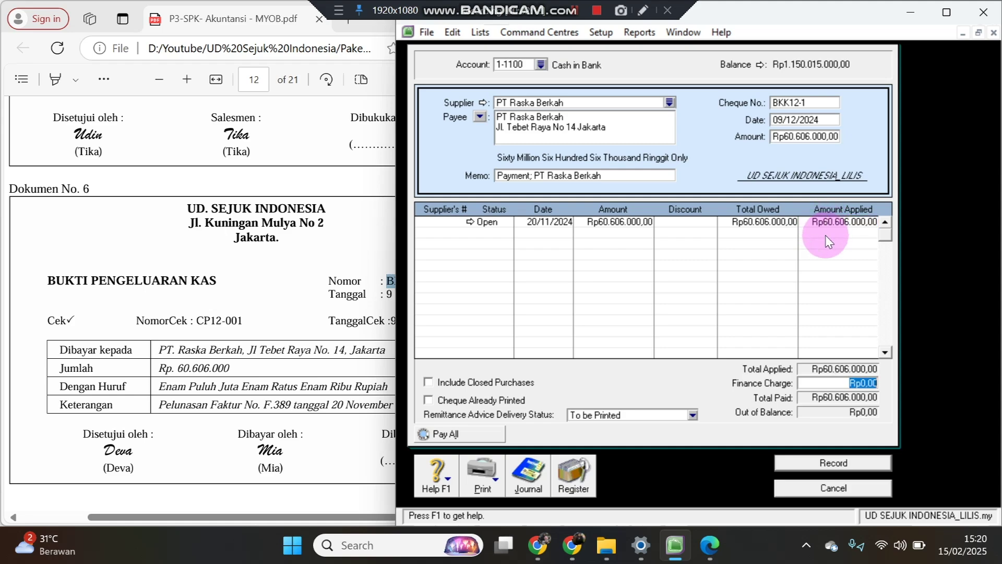
click(824, 465)
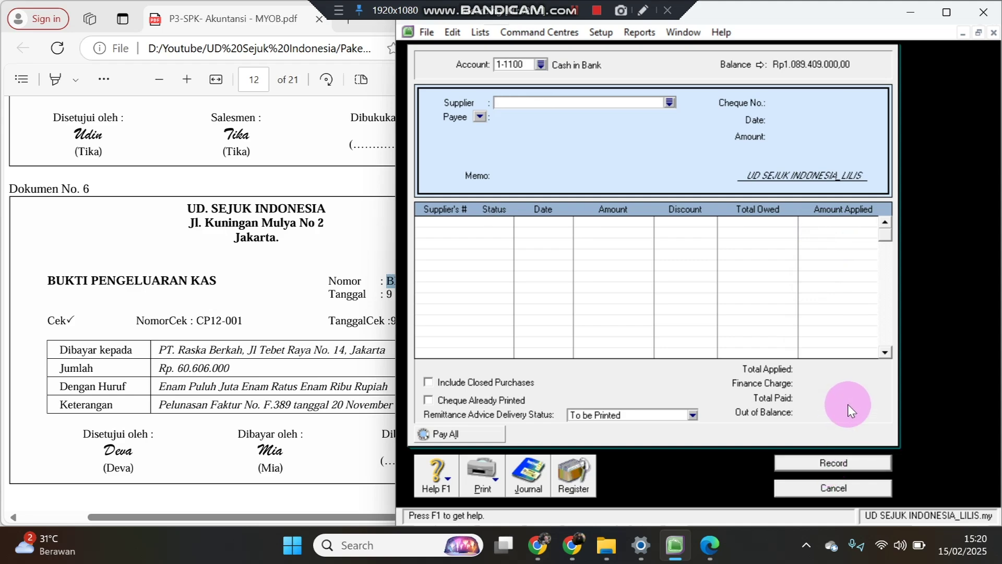
Bring Dokumen No. 7 into view in the PDF and close the bill payment form.
click(315, 343)
scroll(312, 356, down, 5)
scroll(312, 357, down, 5)
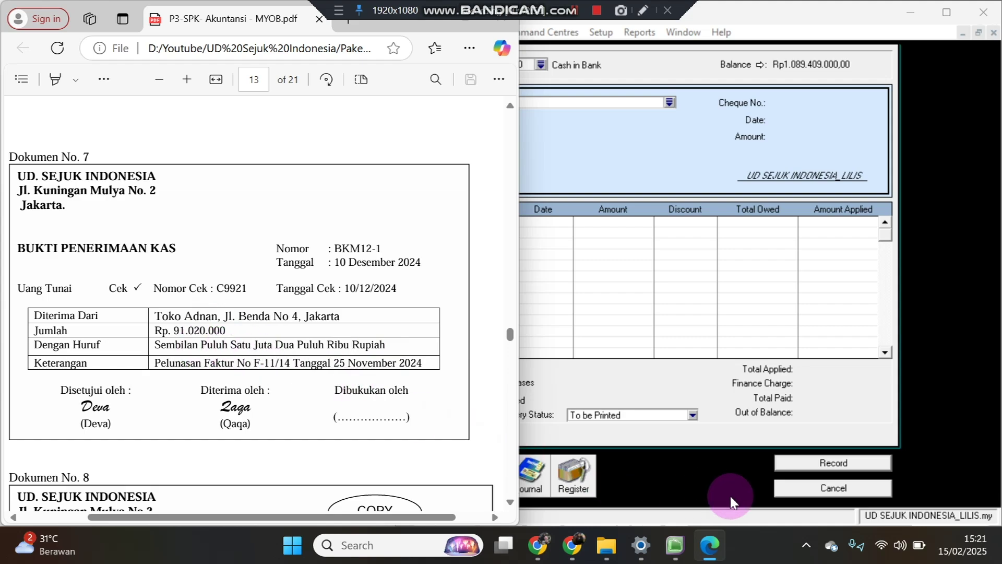
click(793, 492)
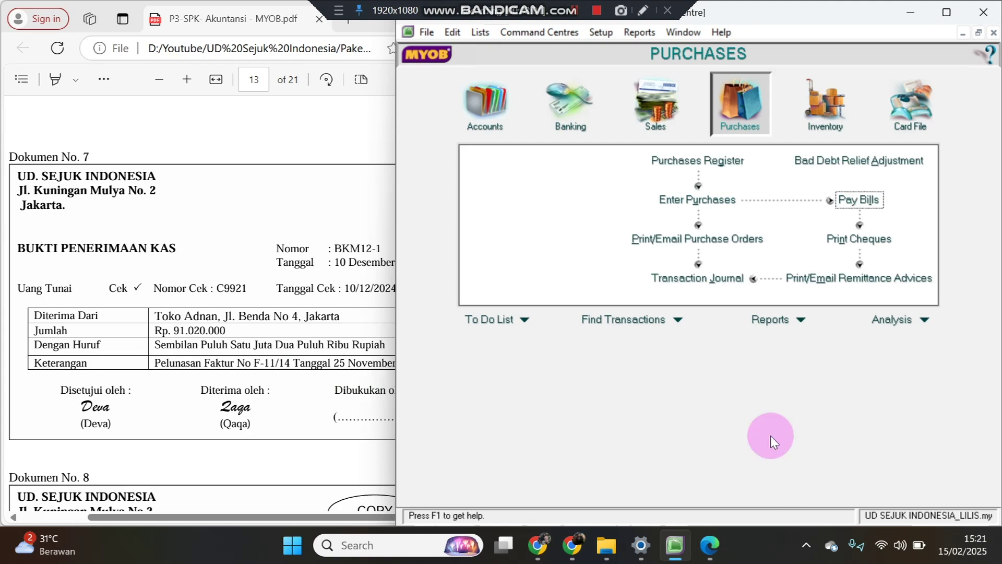
Start a received payment from customer Toko Adnan.
click(664, 116)
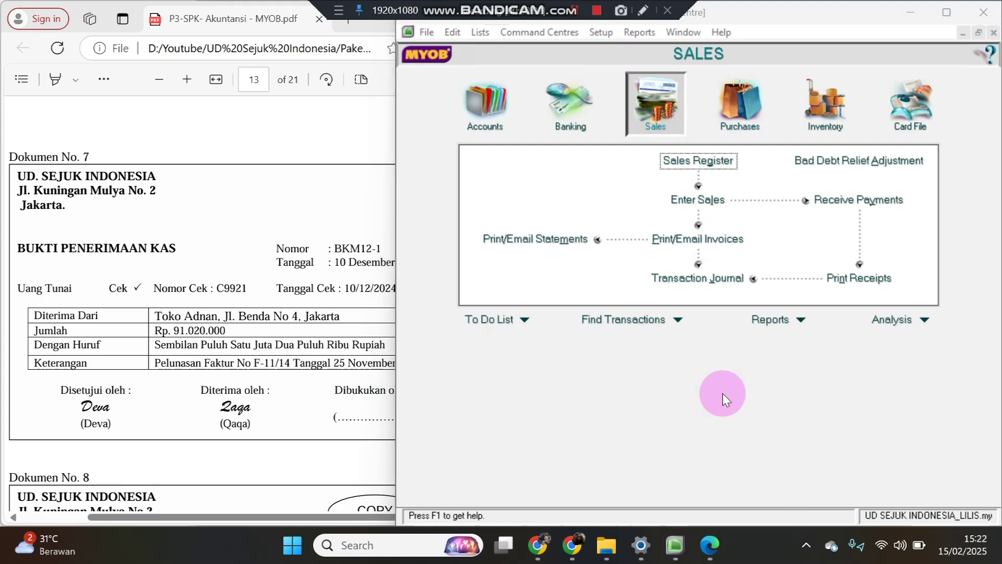
click(830, 207)
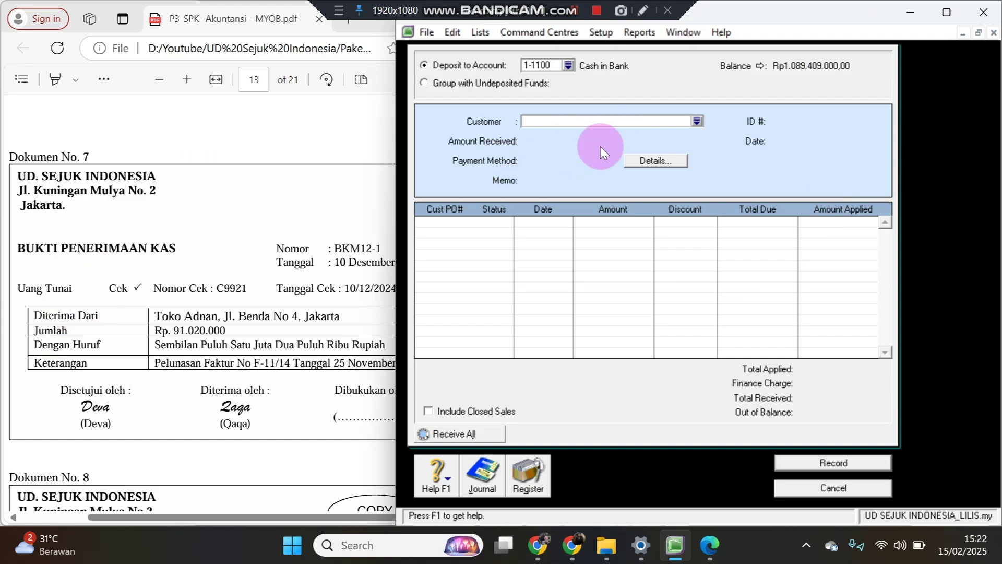
click(697, 121)
double_click(559, 198)
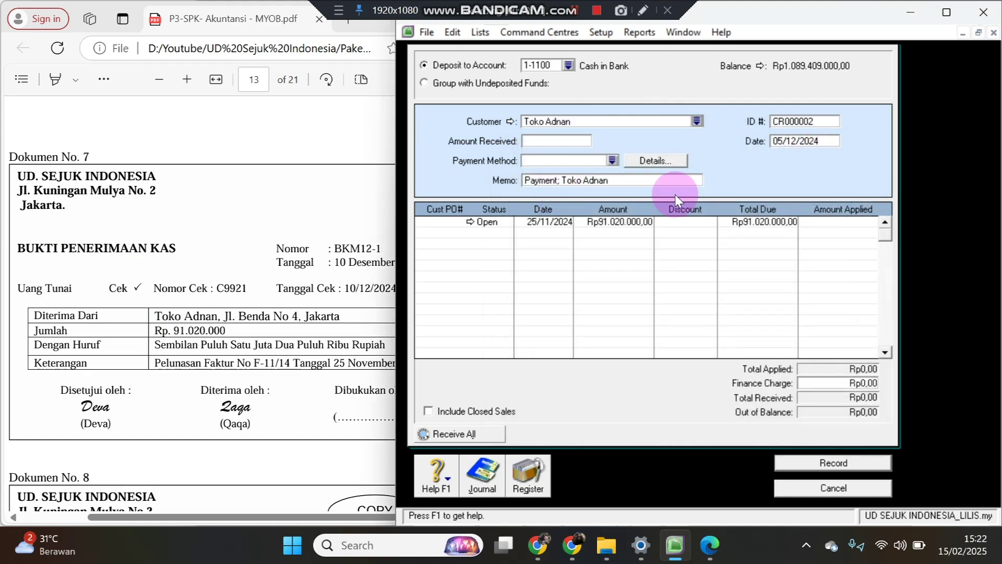
Date the receipt 10/12/24 and copy voucher number BKM12-1 from Dokumen No. 7 into its ID.
click(836, 141)
text(1)
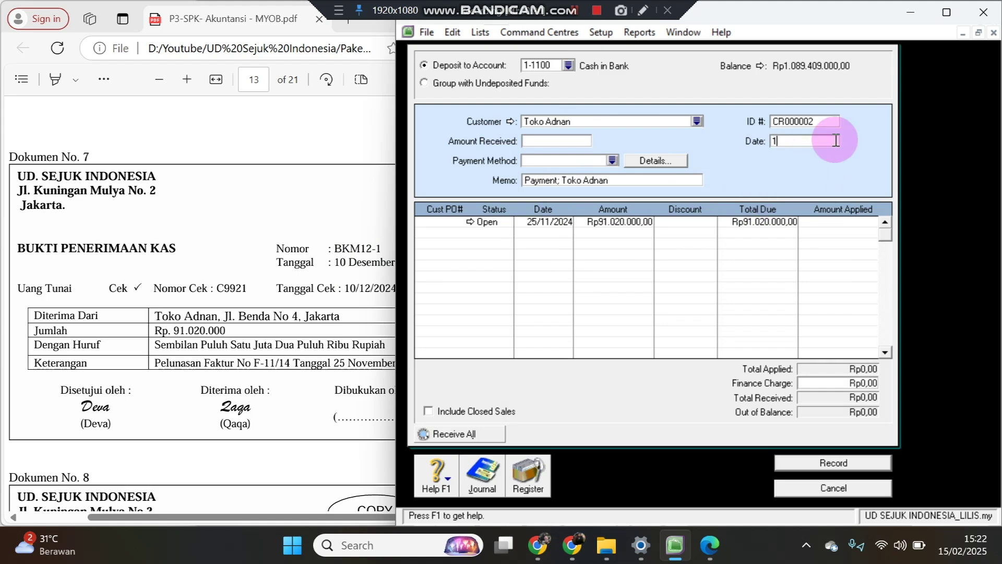
text(0/12/24)
drag(333, 248, 383, 257)
right_click(368, 251)
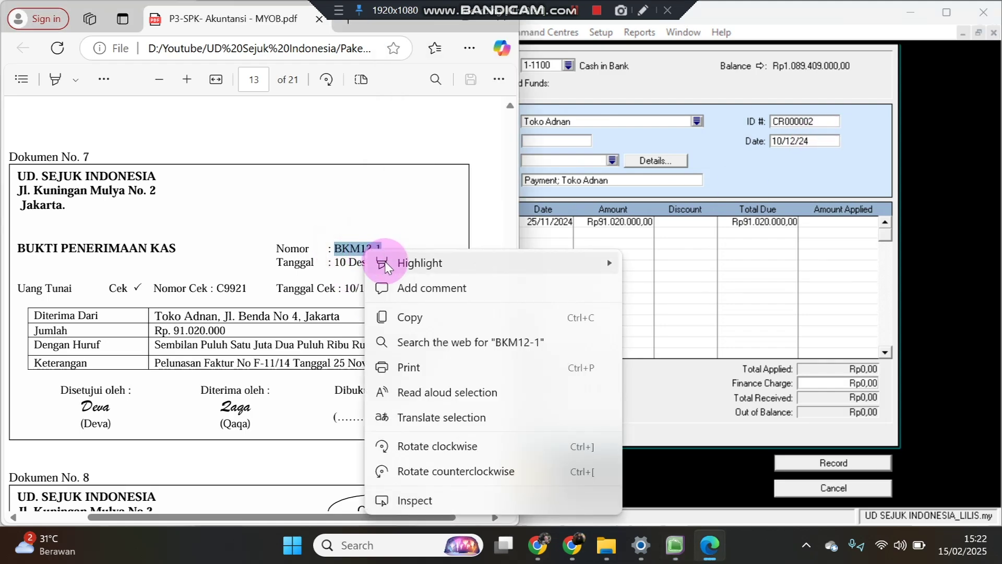
click(395, 318)
click(812, 123)
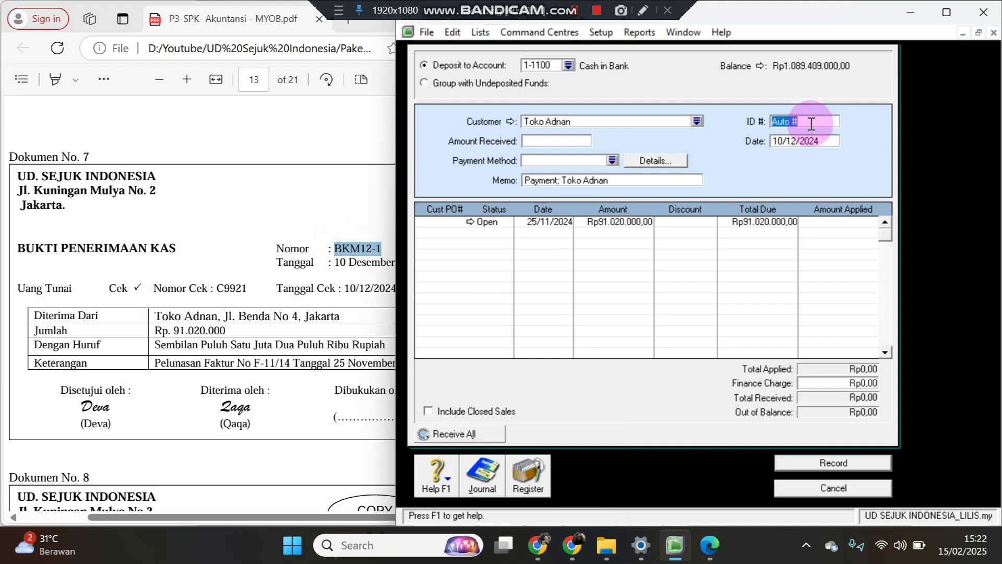
key(ctrl+v)
Set the amount received from Toko Adnan to Rp91.020.000.
click(553, 140)
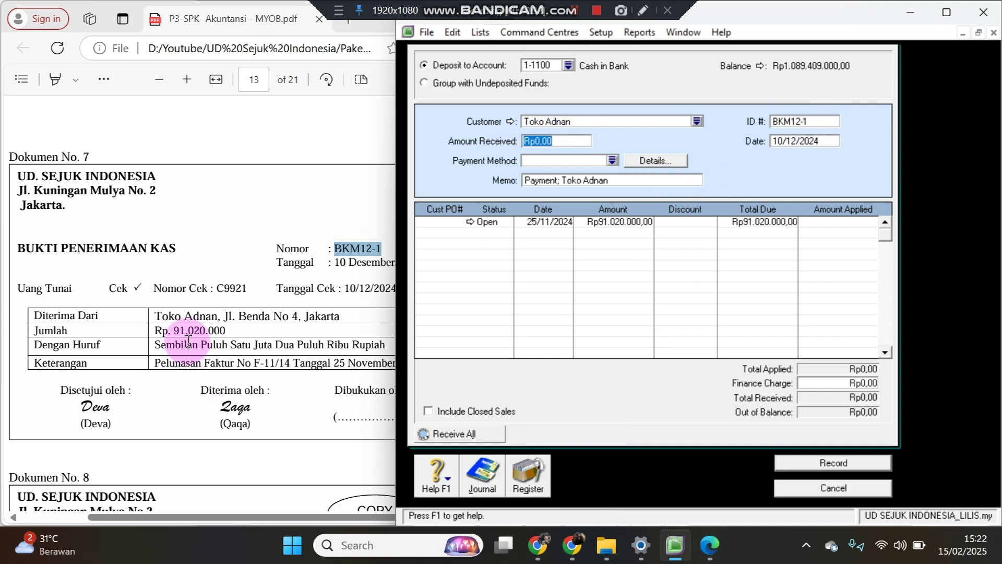
text(91)
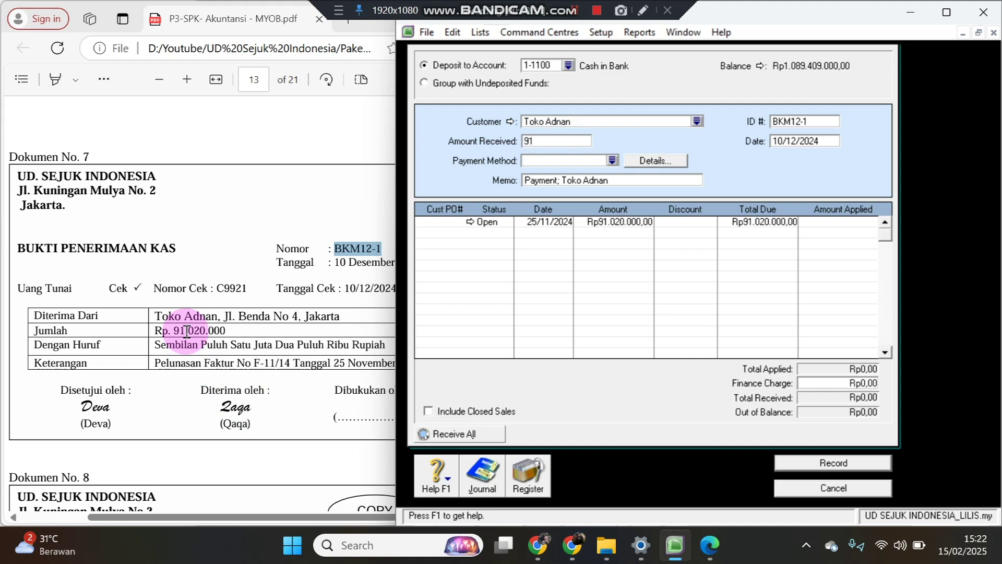
text(020000)
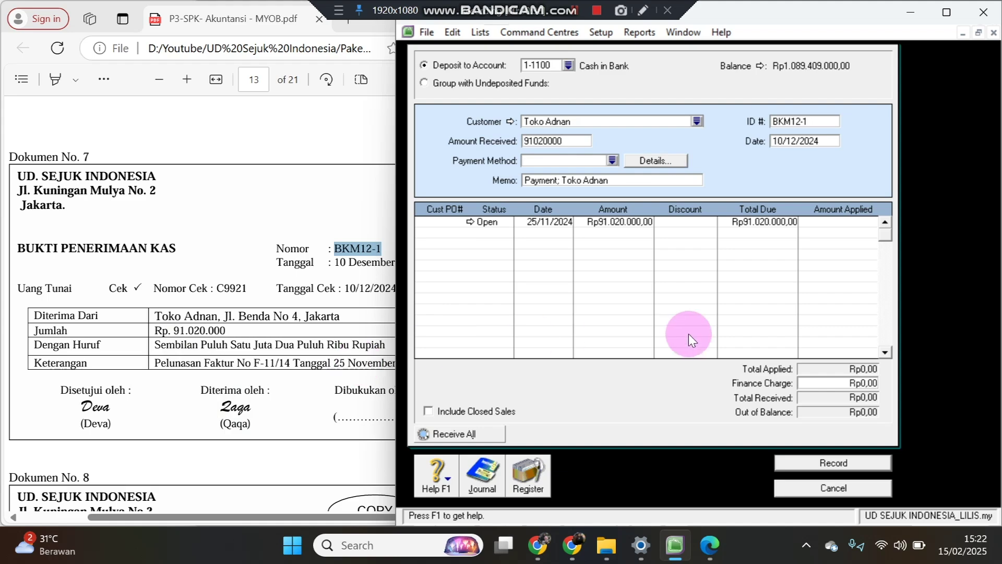
click(283, 415)
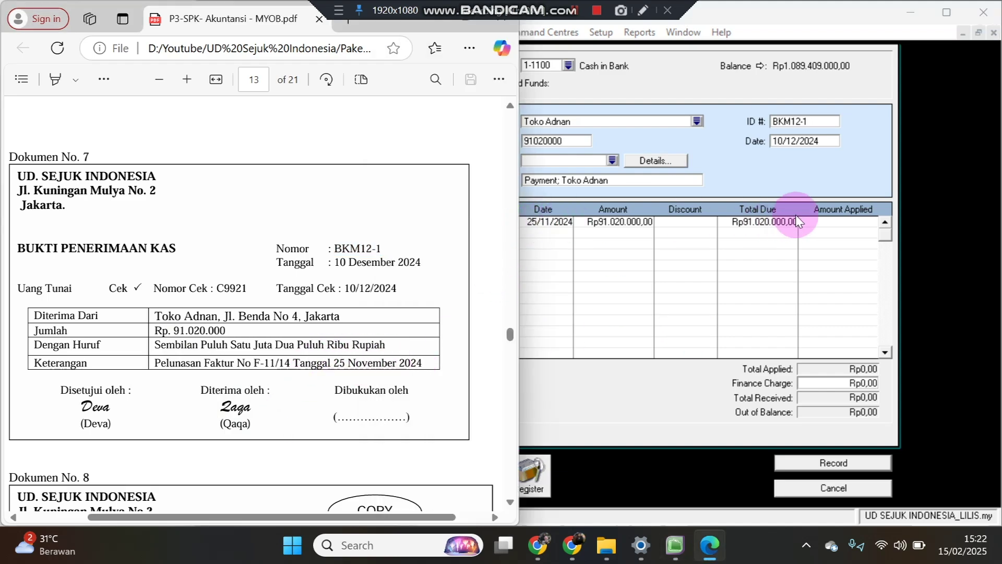
Apply the full receipt to the open sale dated 25/11/2024 and record it.
click(821, 221)
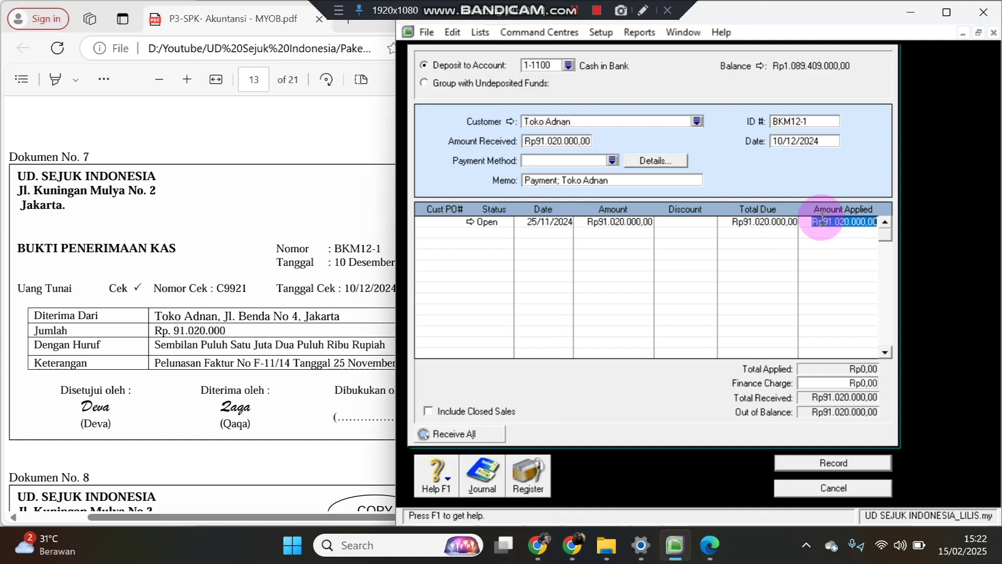
key(Tab)
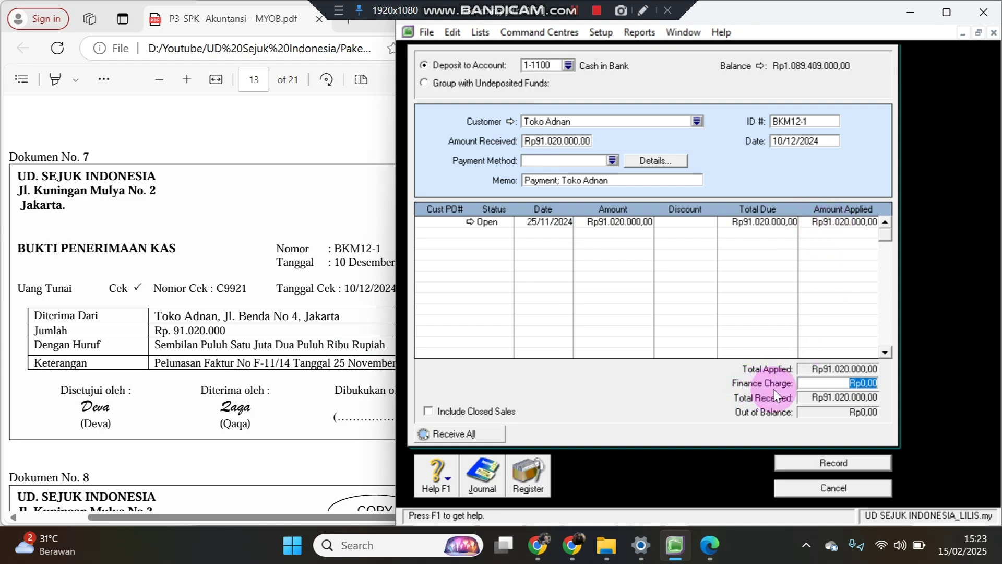
click(835, 464)
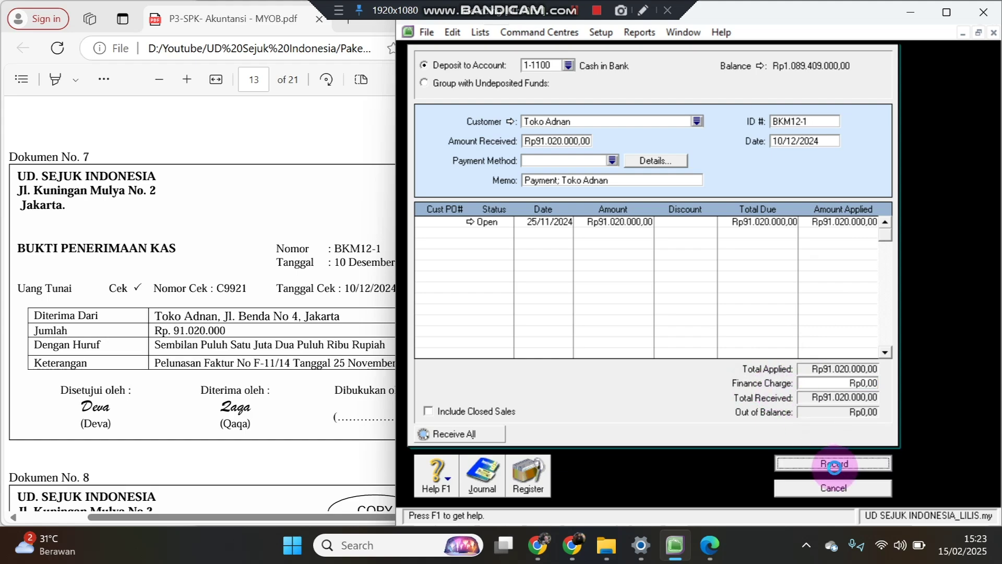
Bring the Dokumen No. 8 invoice into view in the PDF and close the received payment form.
click(212, 302)
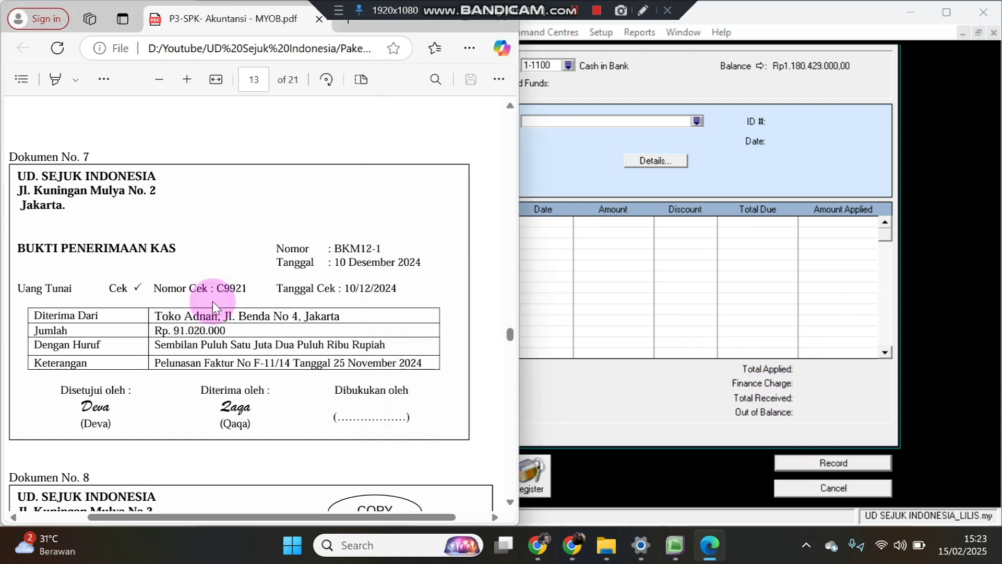
scroll(214, 303, down, 2)
scroll(214, 302, down, 3)
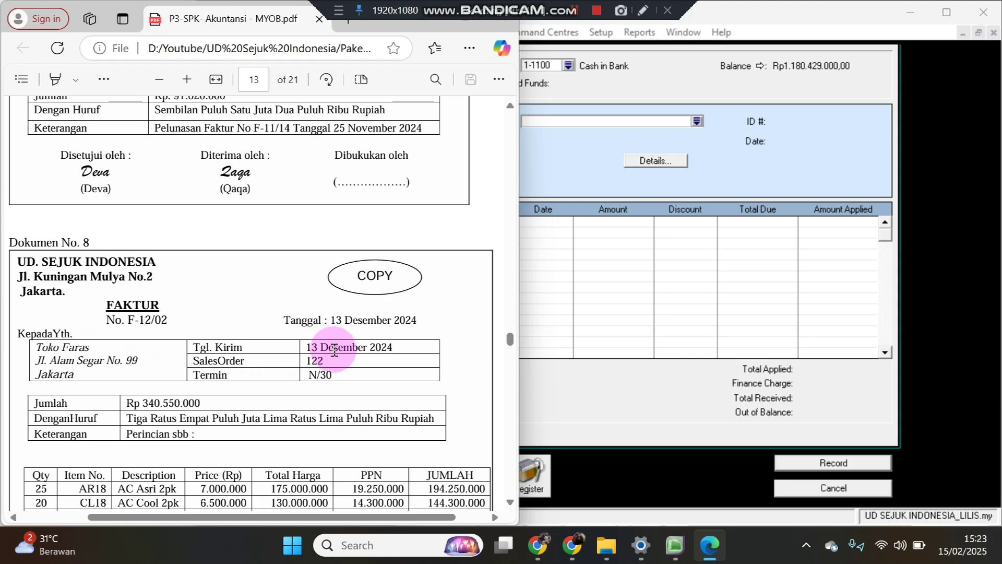
scroll(335, 351, down, 3)
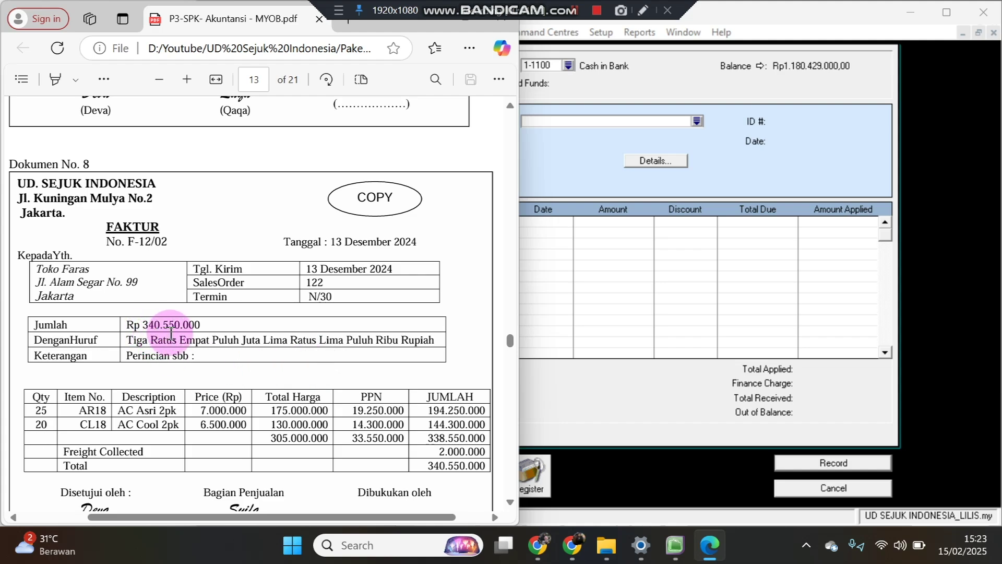
click(622, 408)
click(793, 493)
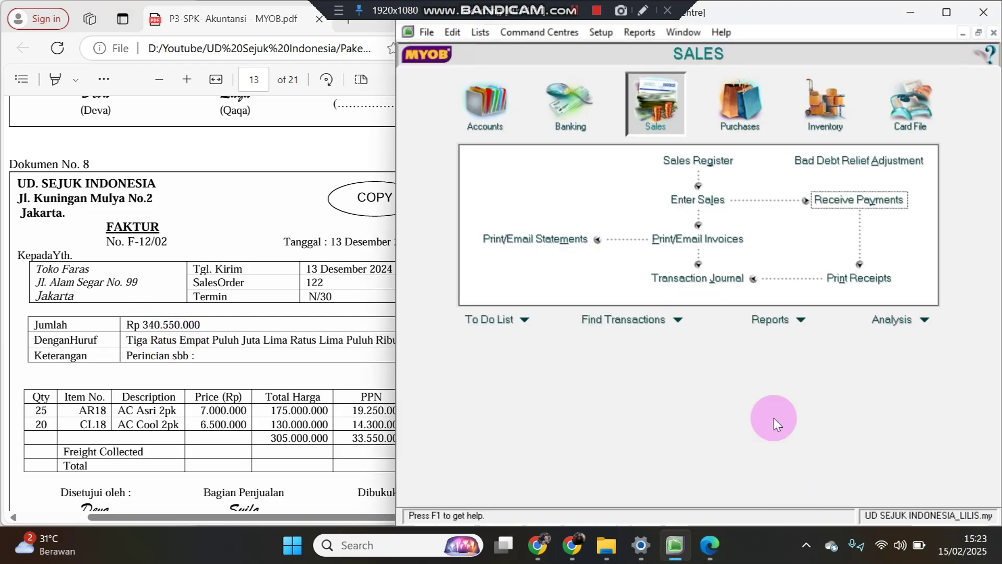
Start a new sales invoice for customer Toko Faras.
click(671, 204)
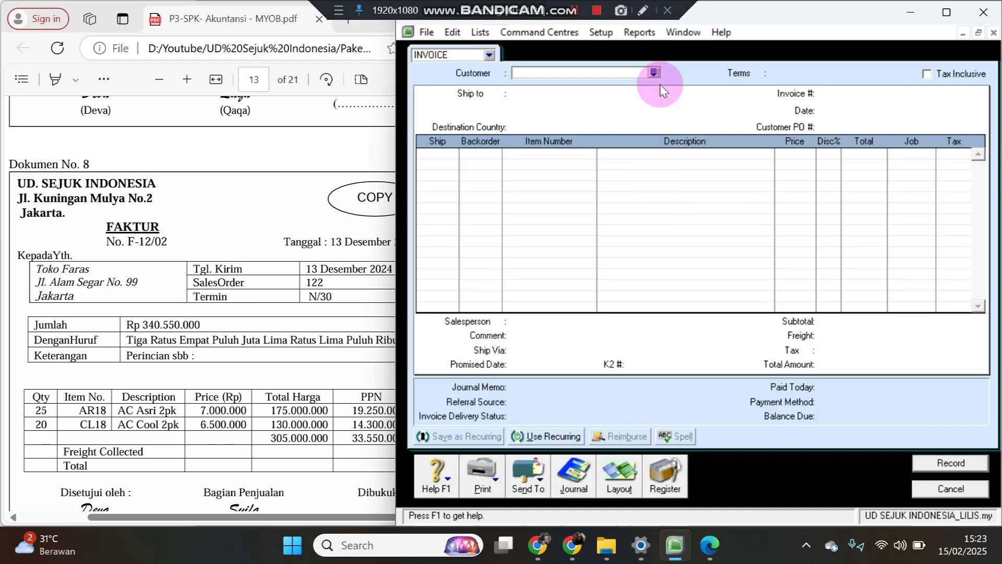
click(215, 241)
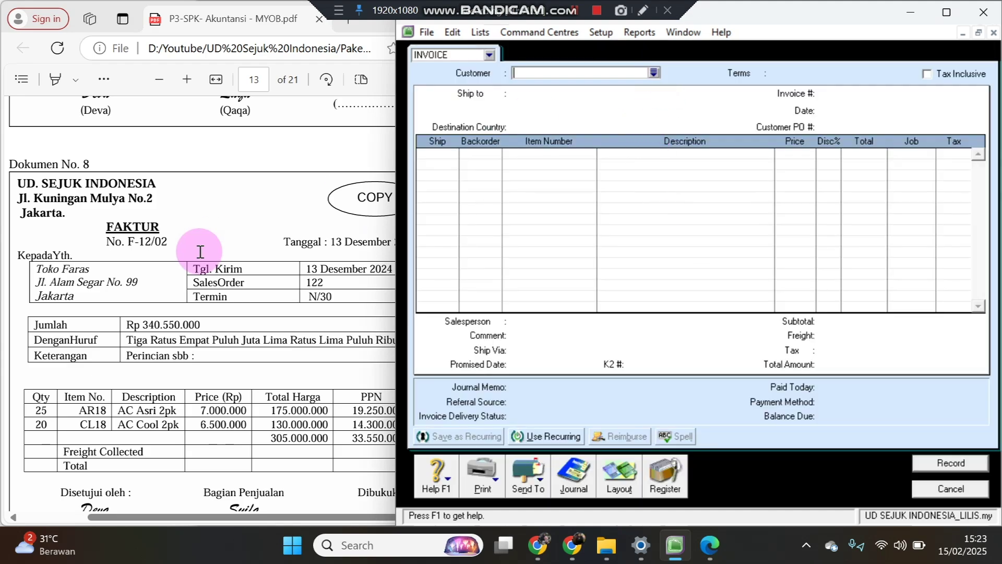
click(654, 72)
click(538, 211)
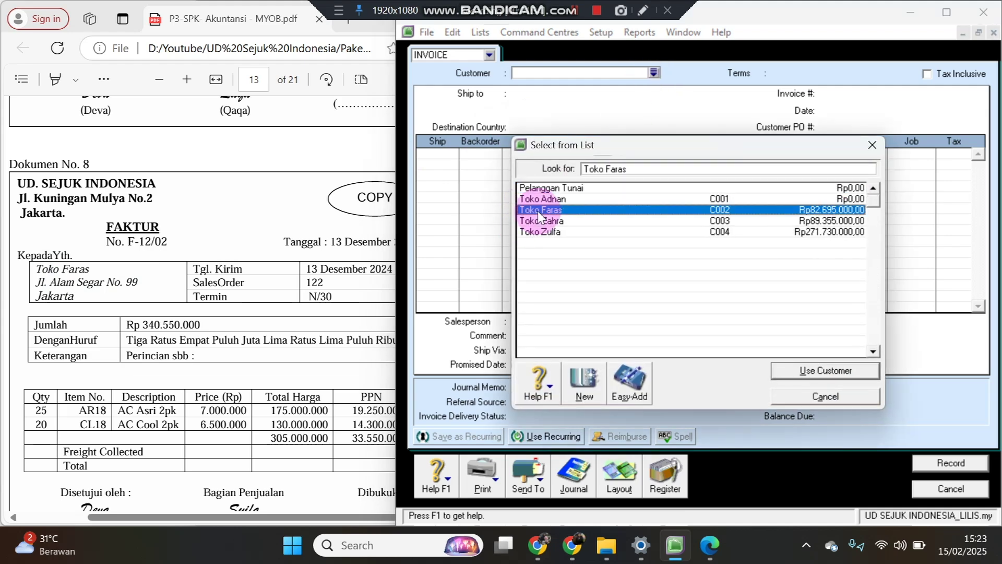
double_click(537, 210)
Set the invoice's credit terms to payment In a Given # of Days with 30 balance due days.
click(758, 73)
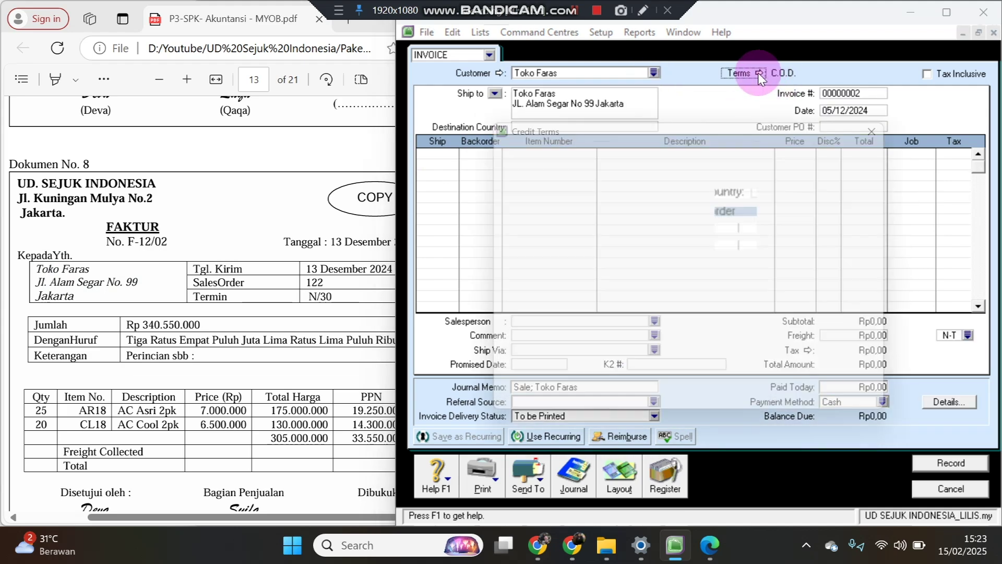
click(736, 174)
click(742, 209)
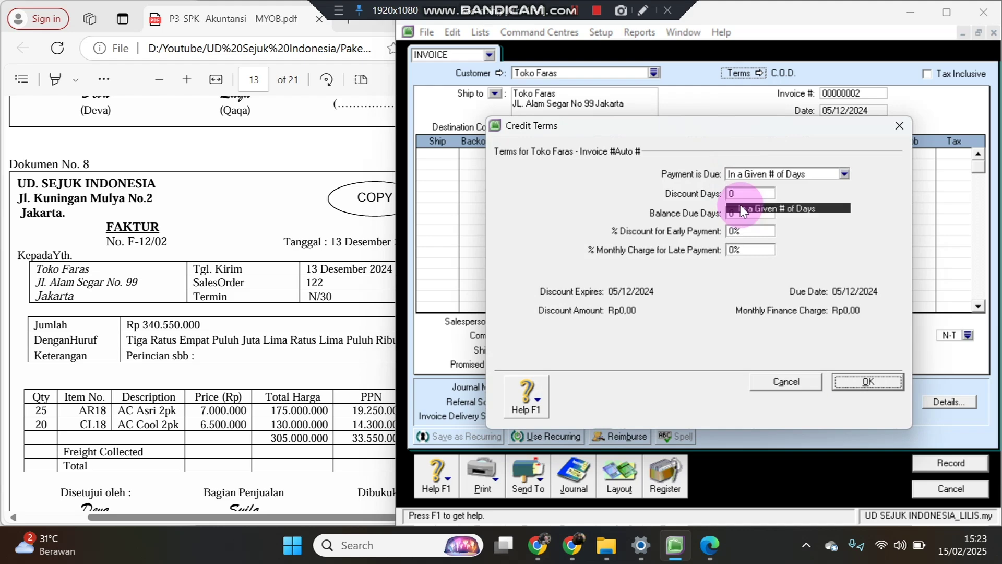
click(734, 213)
text(3)
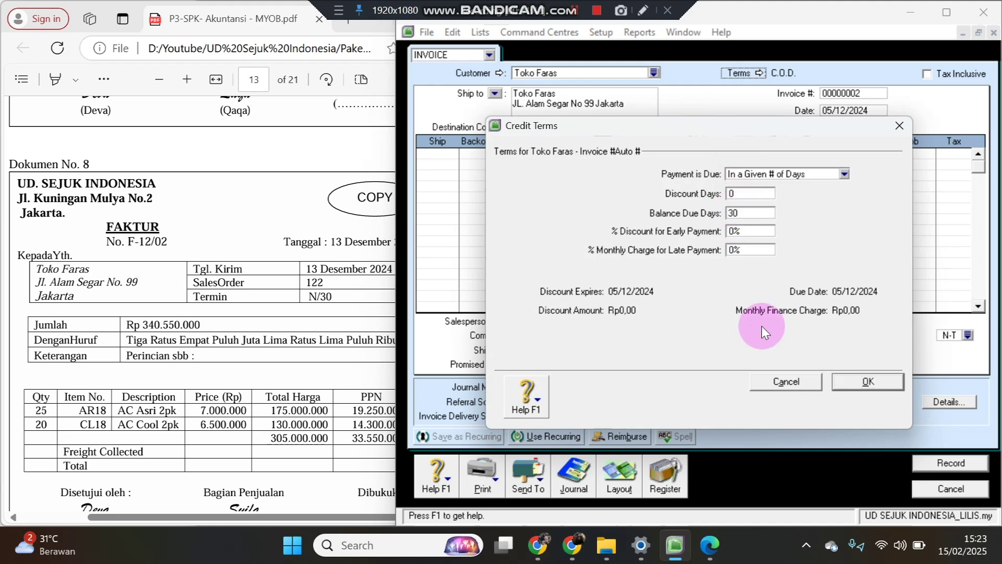
click(860, 383)
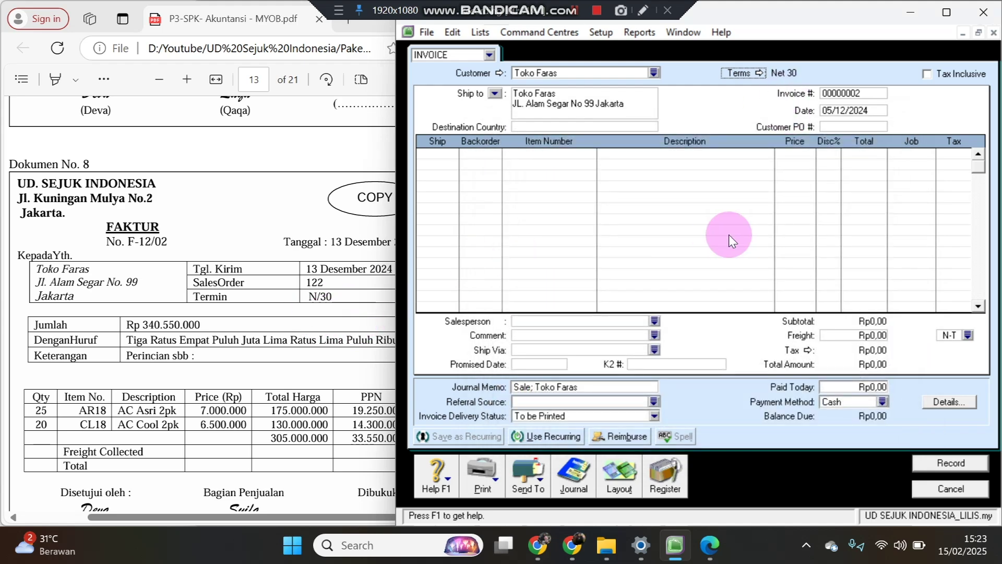
Set the invoice number to F-12/02 and the date to 13/12/2024.
click(860, 94)
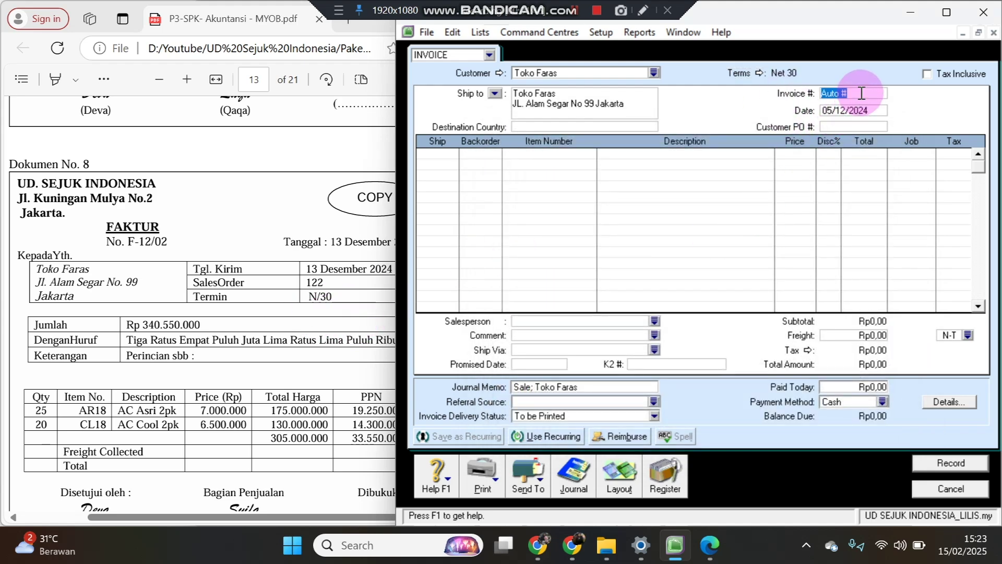
text(F-12/02)
drag(818, 110, 832, 111)
text(13)
Add an invoice line for 25 units of item AR18 (AC Asri 2pk) at a price of 7.000.000.
click(440, 153)
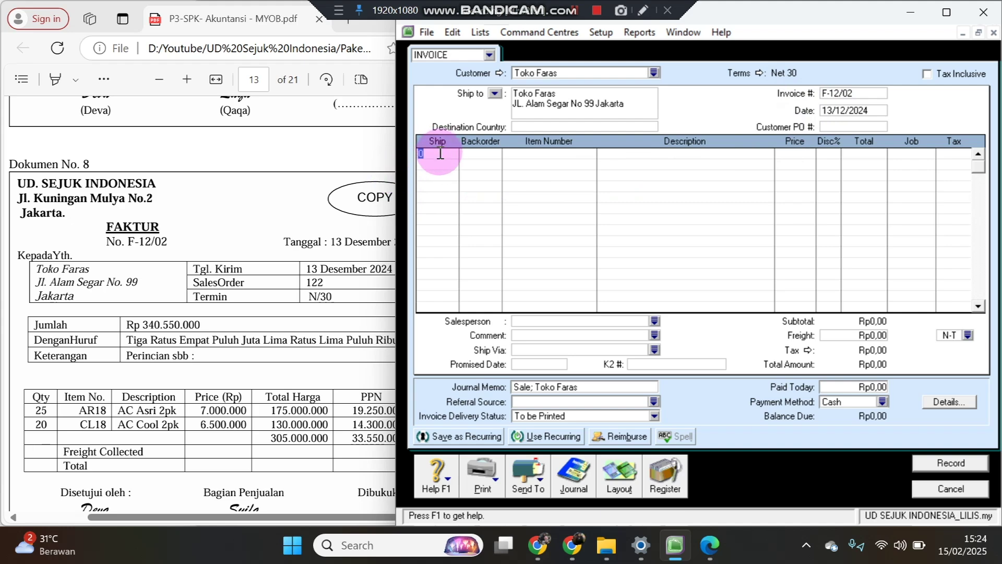
text(25)
key(Tab)
key(Tab)
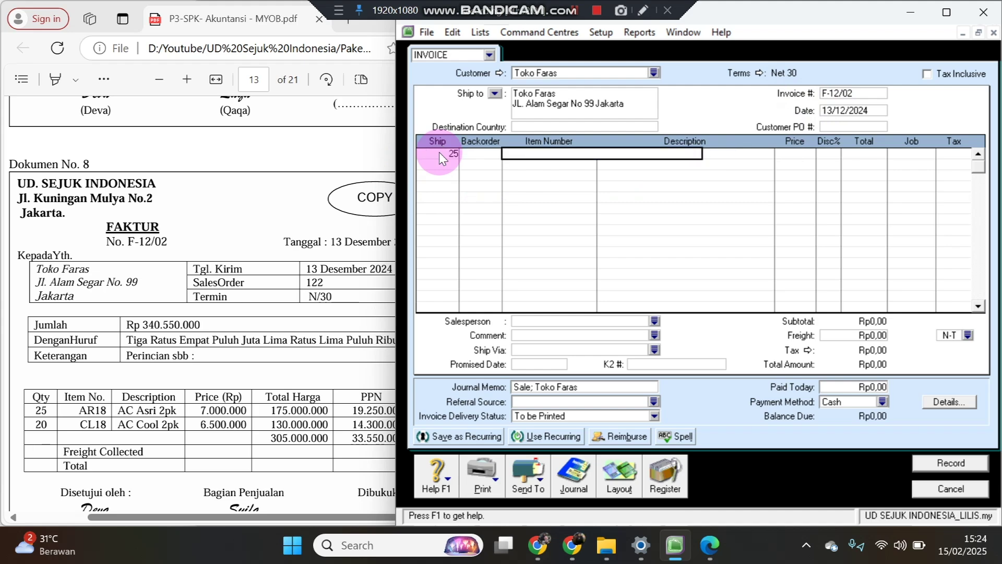
key(Tab)
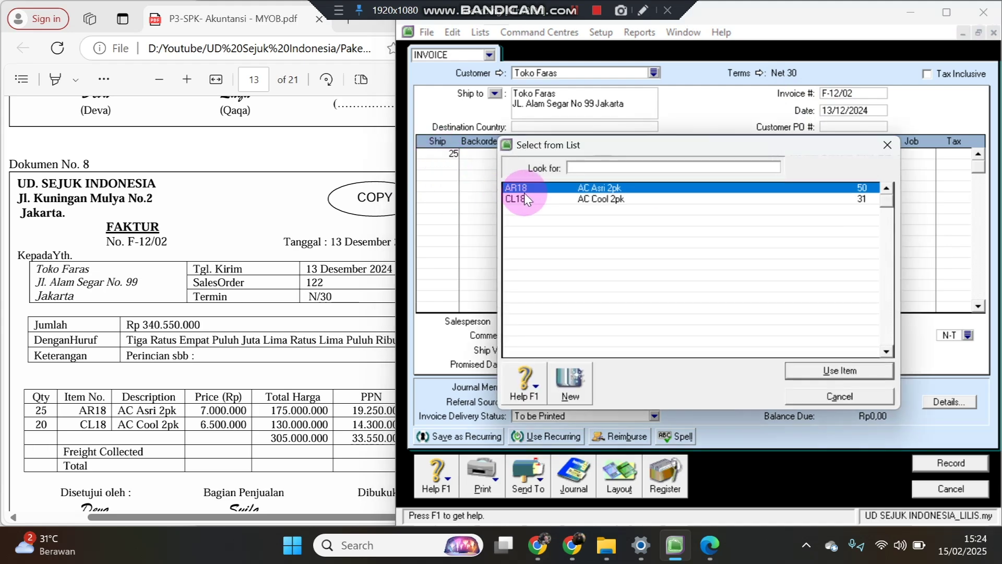
text(AR18)
key(Return)
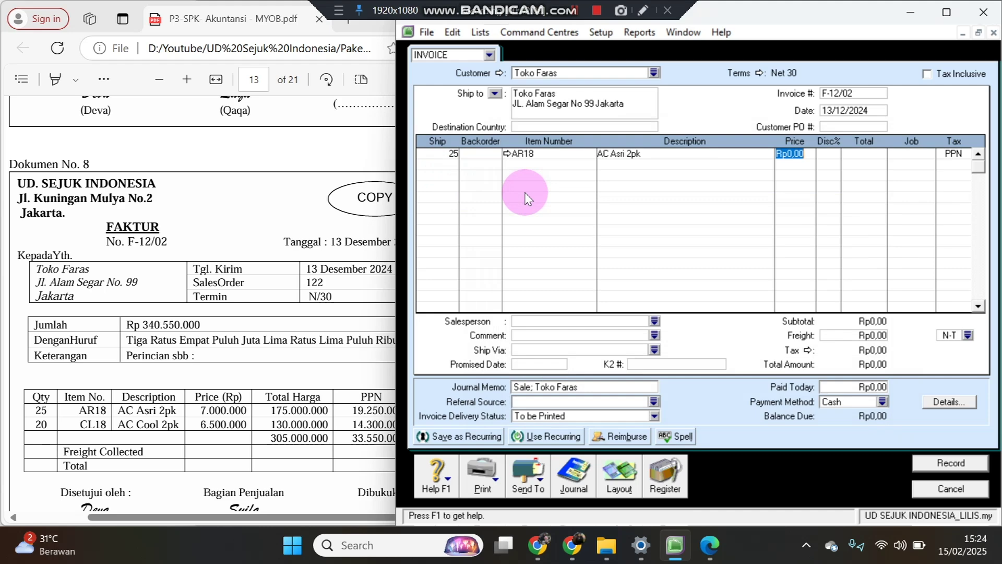
text(7000000)
key(Return)
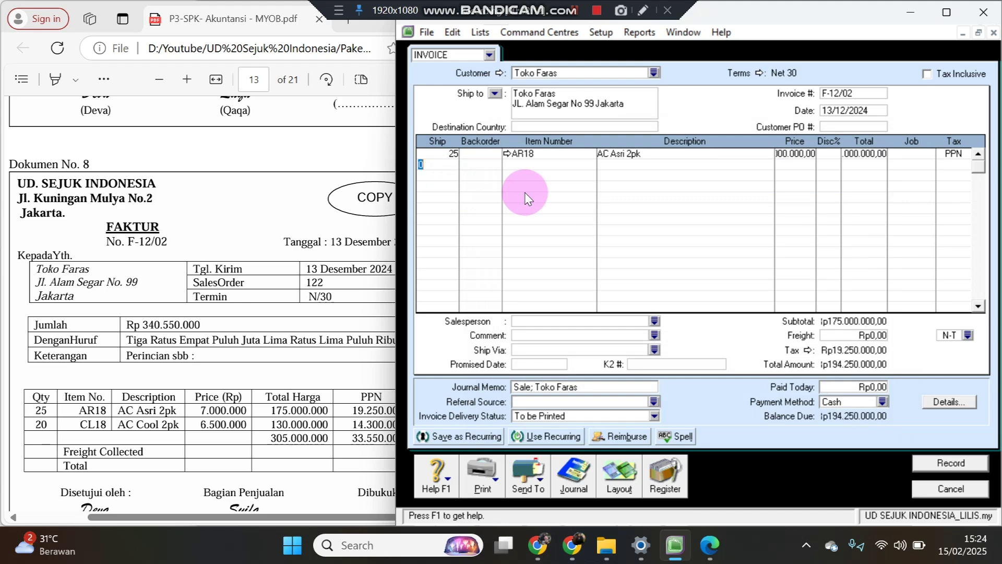
Try to add a second invoice line for 20 units of item CL18 with its price.
text(20)
key(Tab)
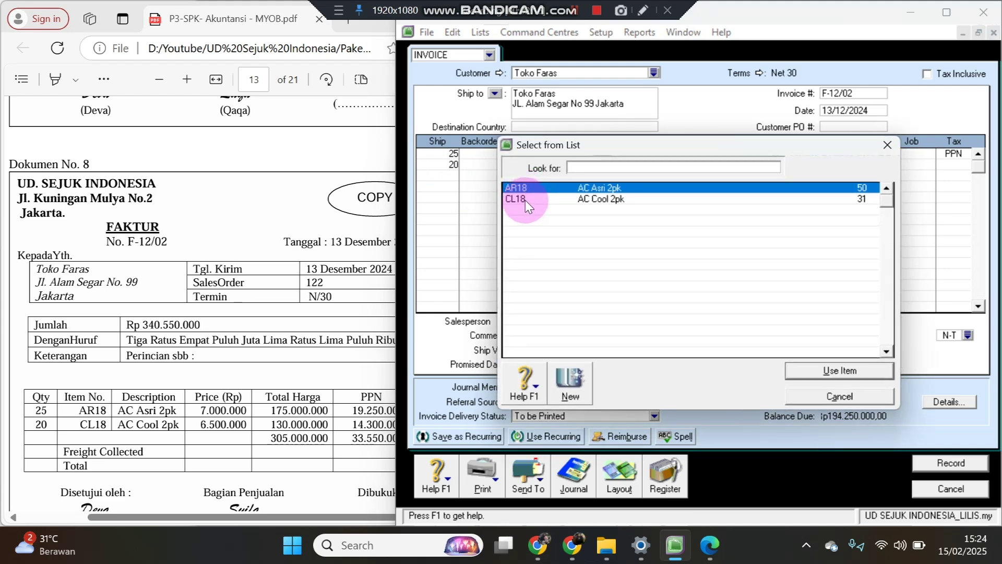
double_click(524, 200)
key(Return)
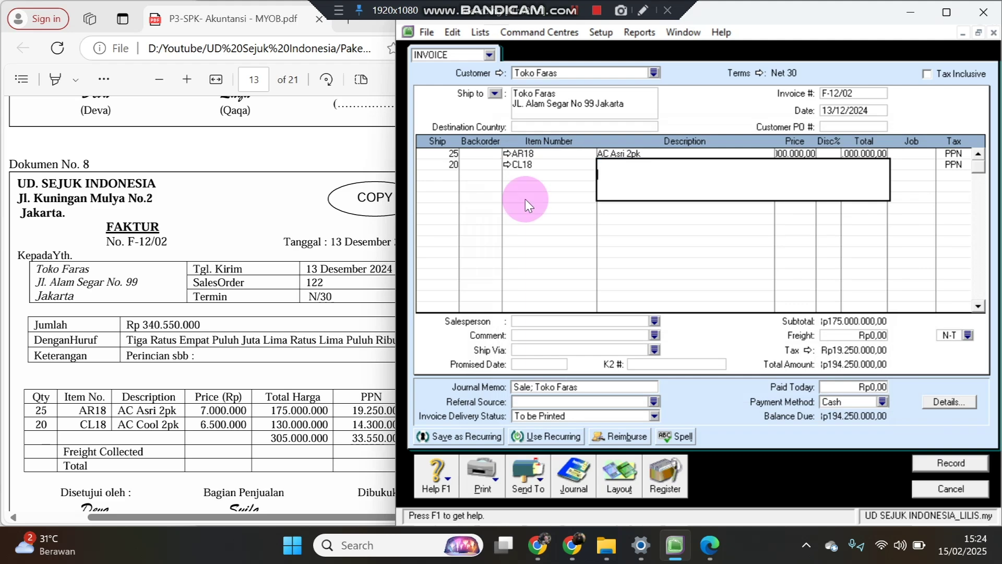
text(650000)
Clear the description and the shipped quantity of the CL18 line.
click(530, 165)
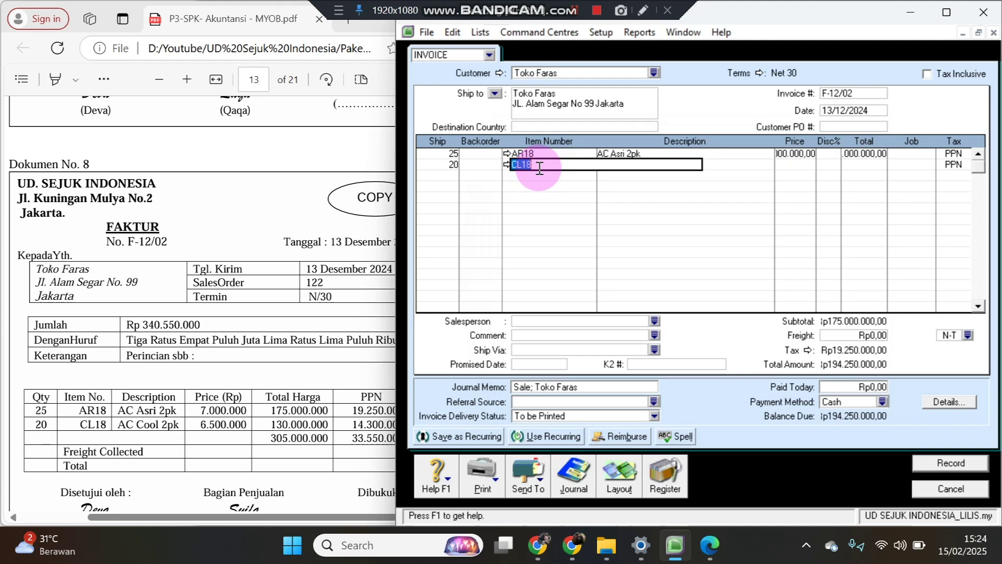
click(625, 166)
key(Delete)
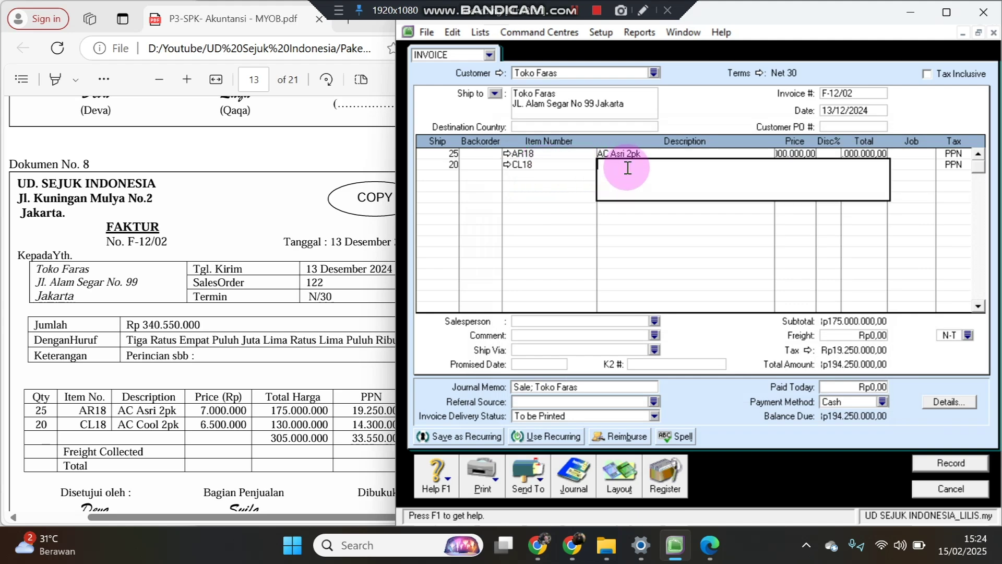
click(568, 166)
click(655, 182)
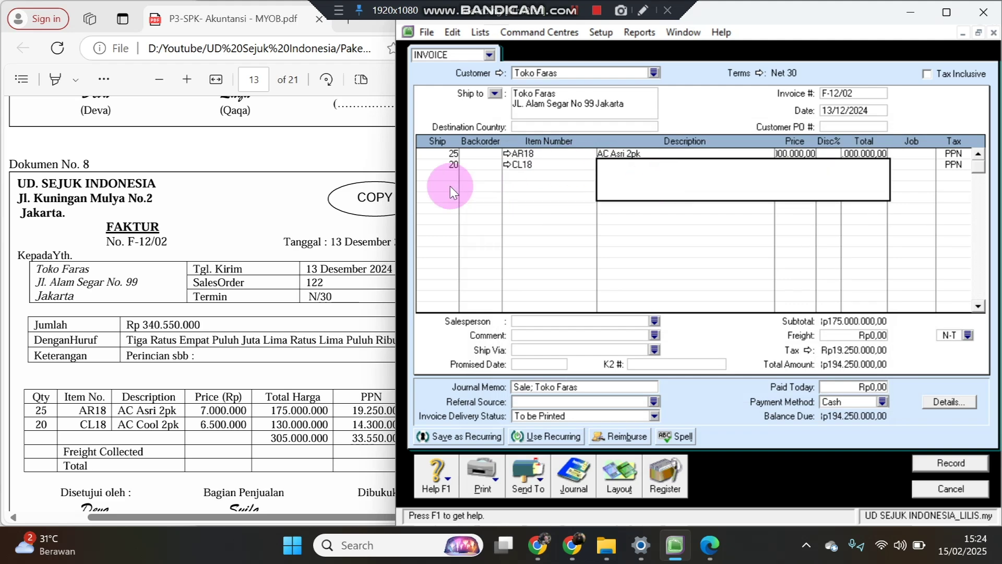
click(451, 165)
key(Delete)
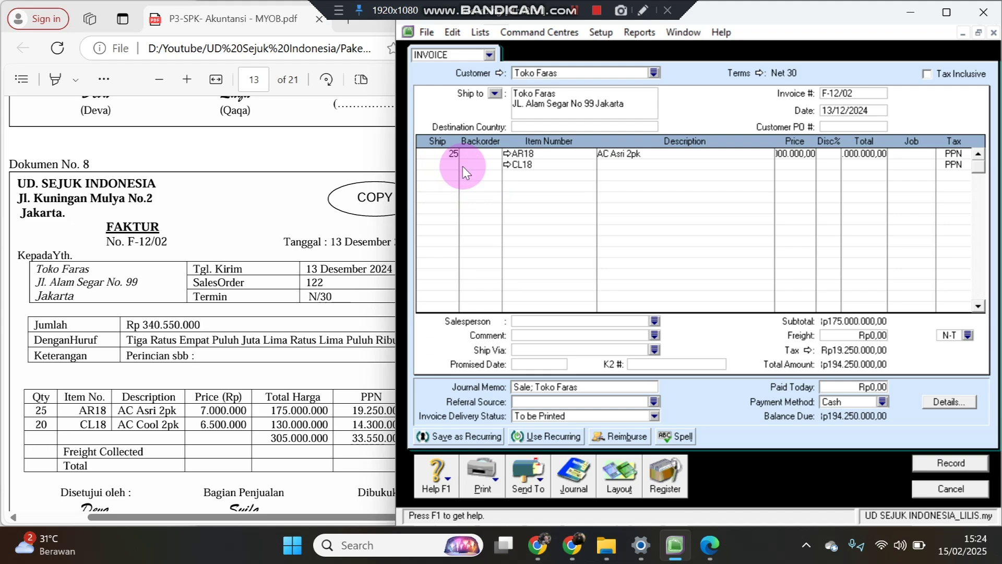
key(Tab)
Switch the second line's item to AR18 and back to CL18 to refill its description.
click(529, 168)
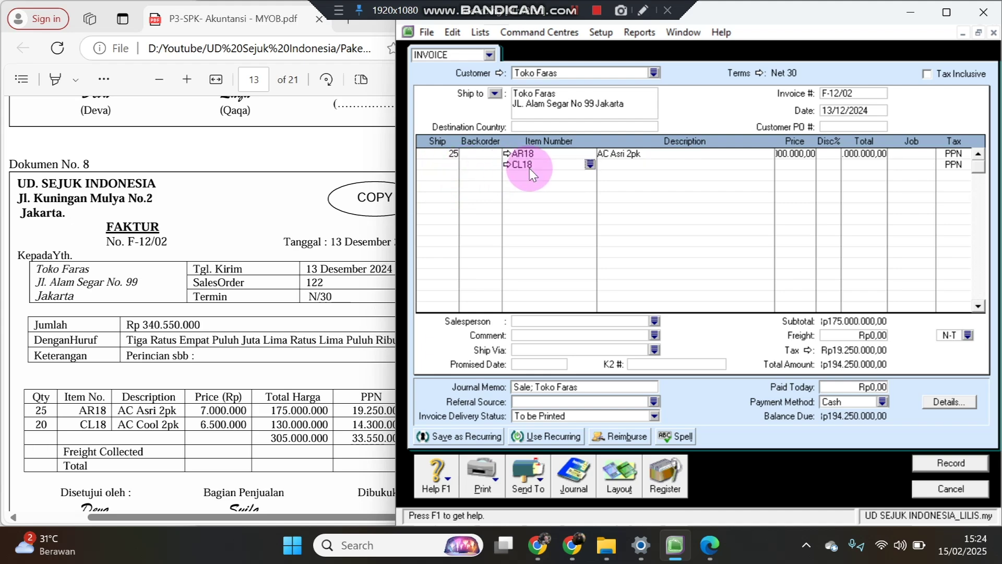
click(589, 164)
double_click(526, 189)
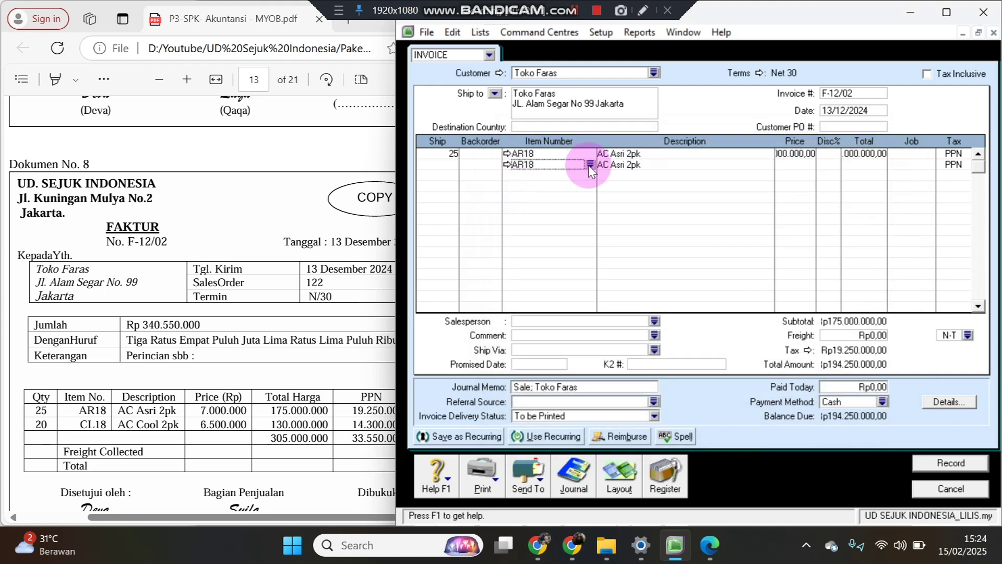
click(588, 164)
double_click(556, 202)
Set the CL18 line to 20 shipped units at a price of 6.500.000.
click(443, 164)
text(20)
key(Tab)
key(Tab)
key(Tab)
key(Tab)
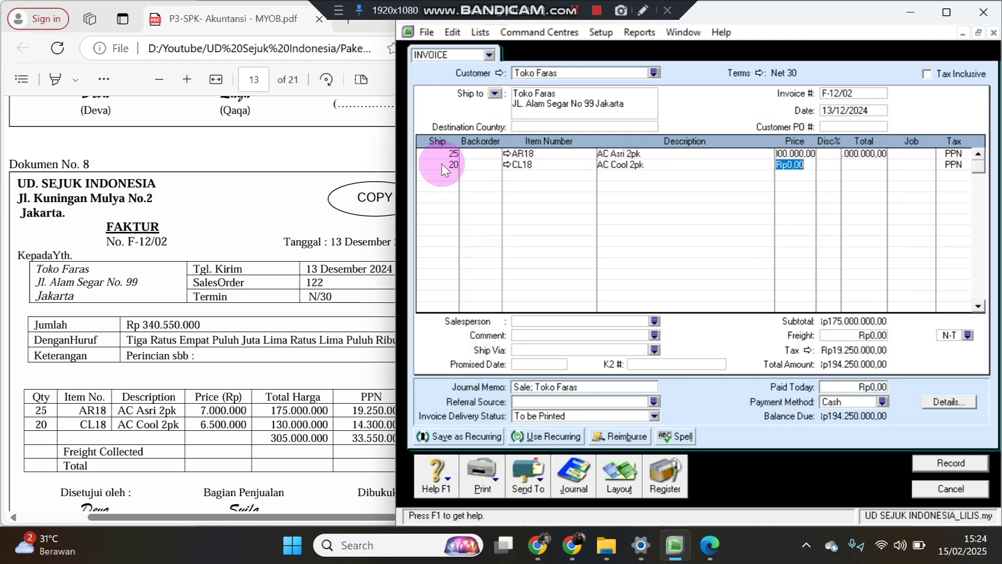
text(6500000)
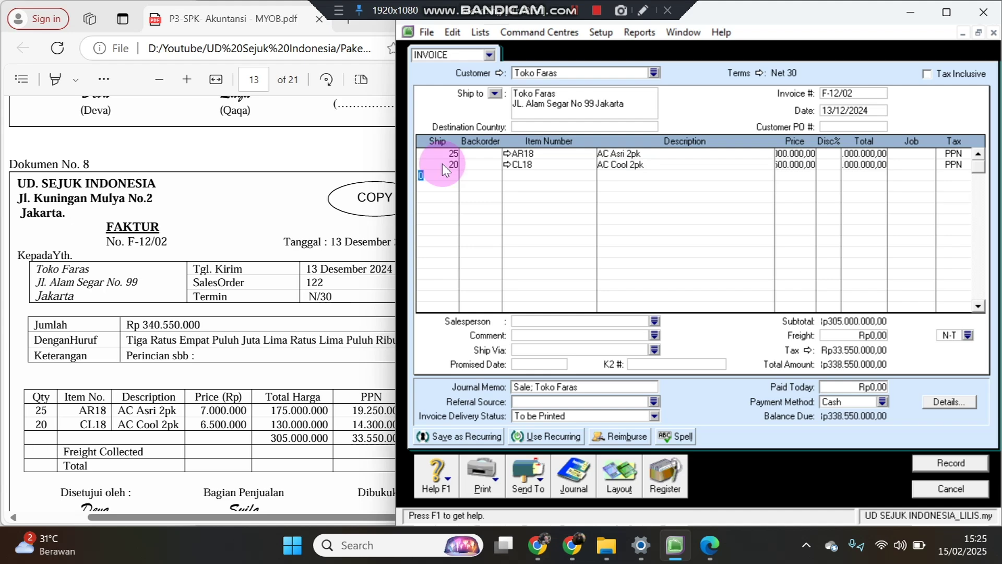
Enter the freight charge of Rp2.000.000 from the PDF on the invoice.
click(203, 334)
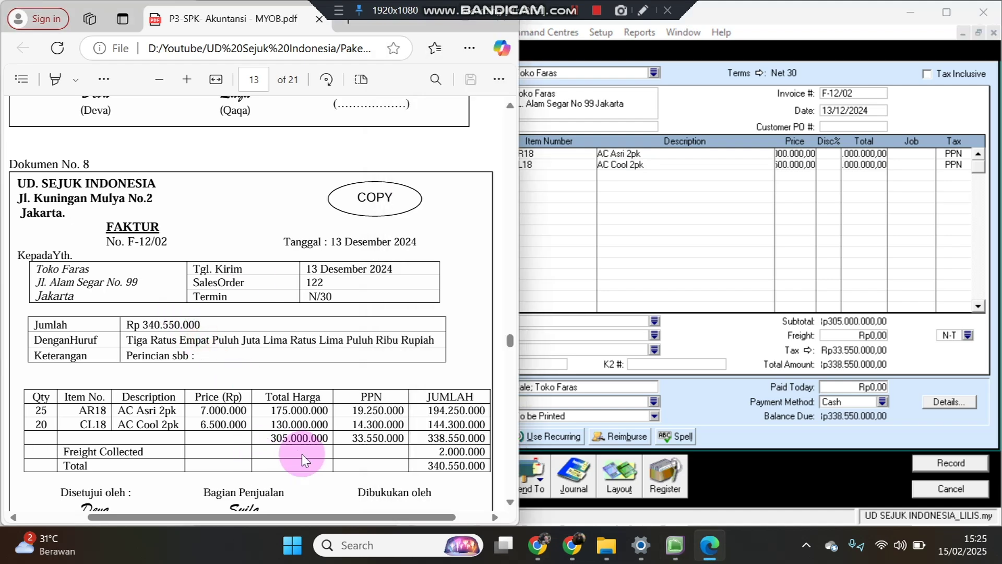
click(836, 336)
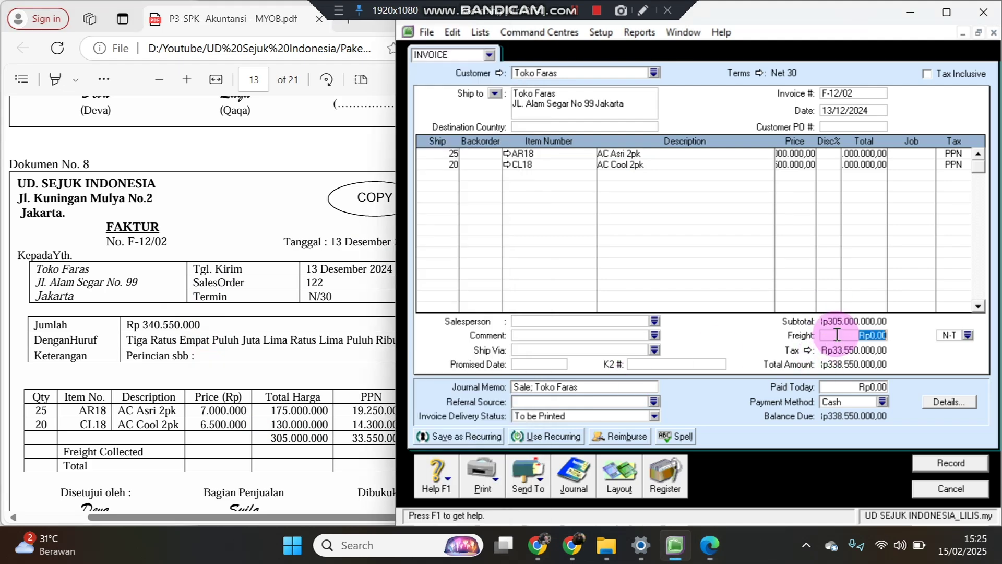
text(2.000.000)
key(Tab)
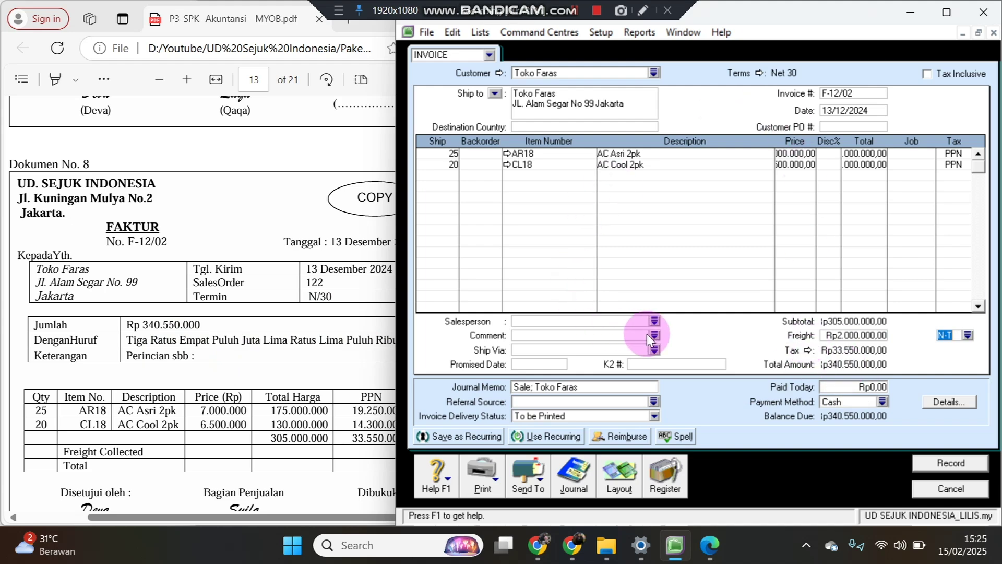
Check the total against the PDF and record the invoice, ignoring all spelling suggestions.
click(232, 365)
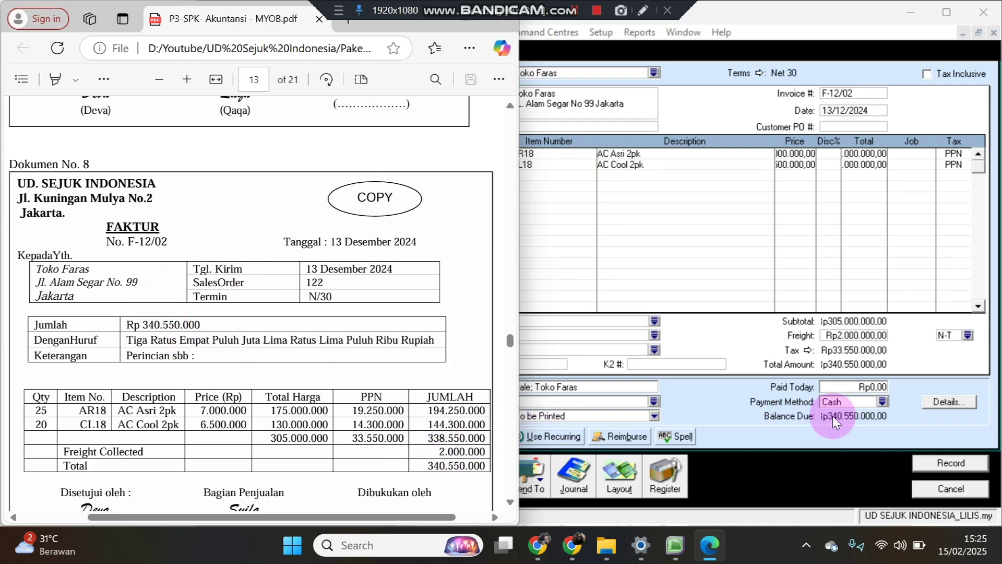
click(916, 466)
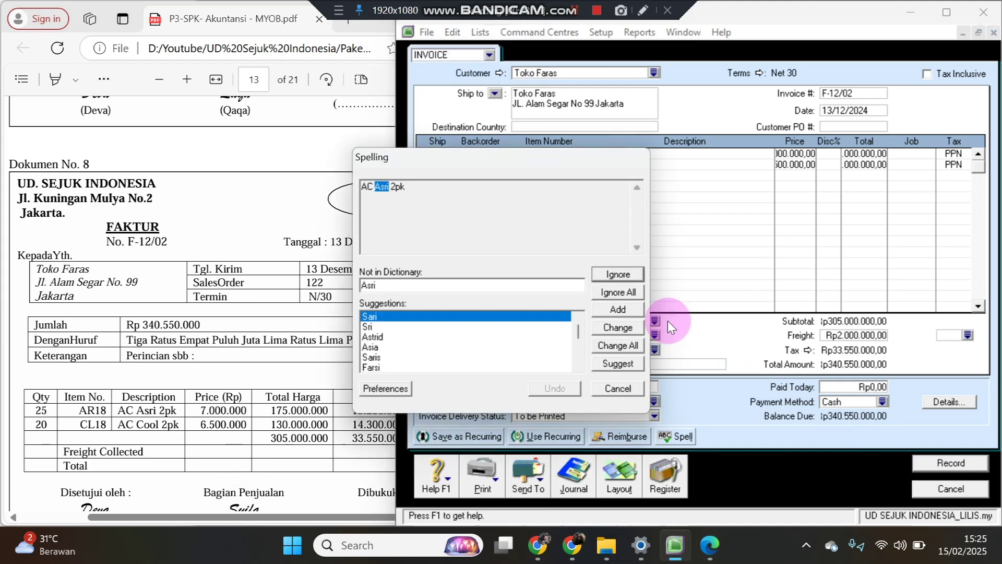
click(619, 296)
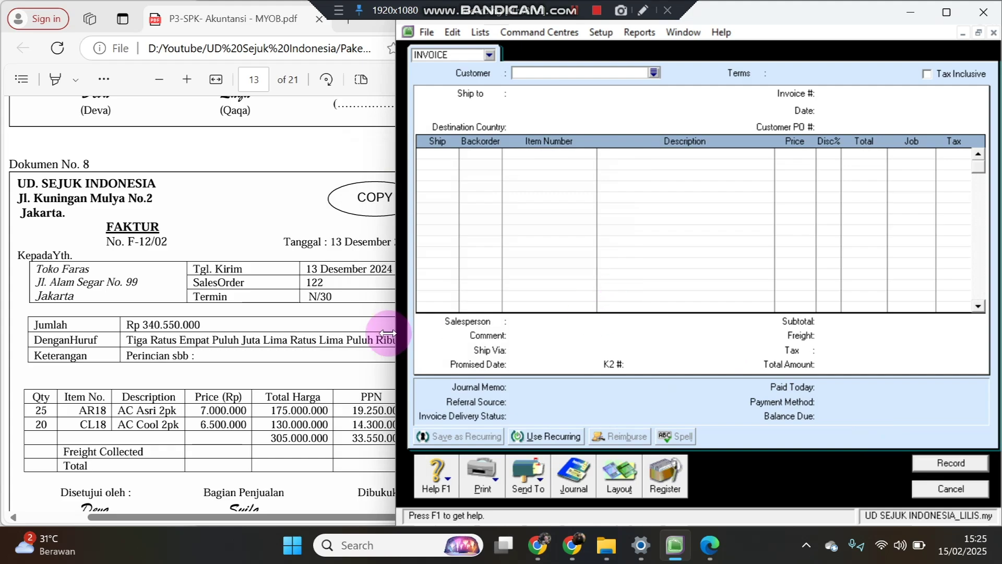
Bring the Dokumen No. 9 petty cash voucher into view in the PDF and close the sales form.
click(309, 328)
scroll(310, 329, down, 10)
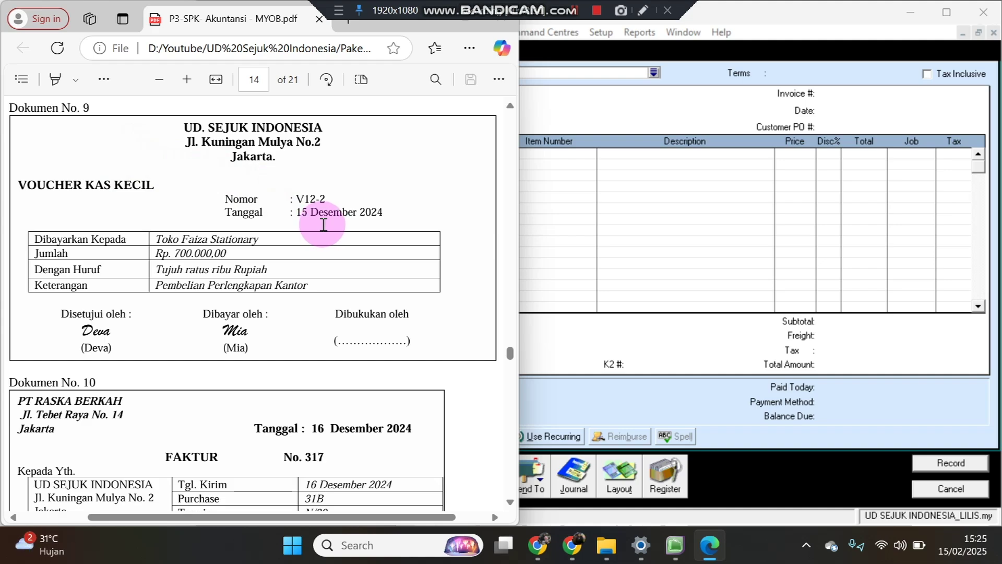
click(634, 406)
click(936, 490)
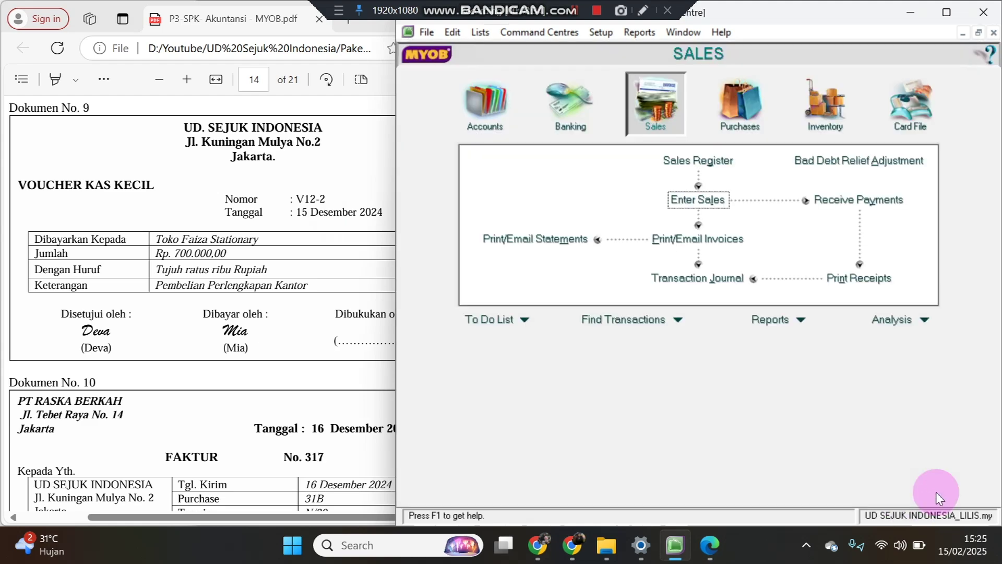
Start a new Spend Money entry in Banking, paid from account 1-1200 Petty Cash.
click(555, 114)
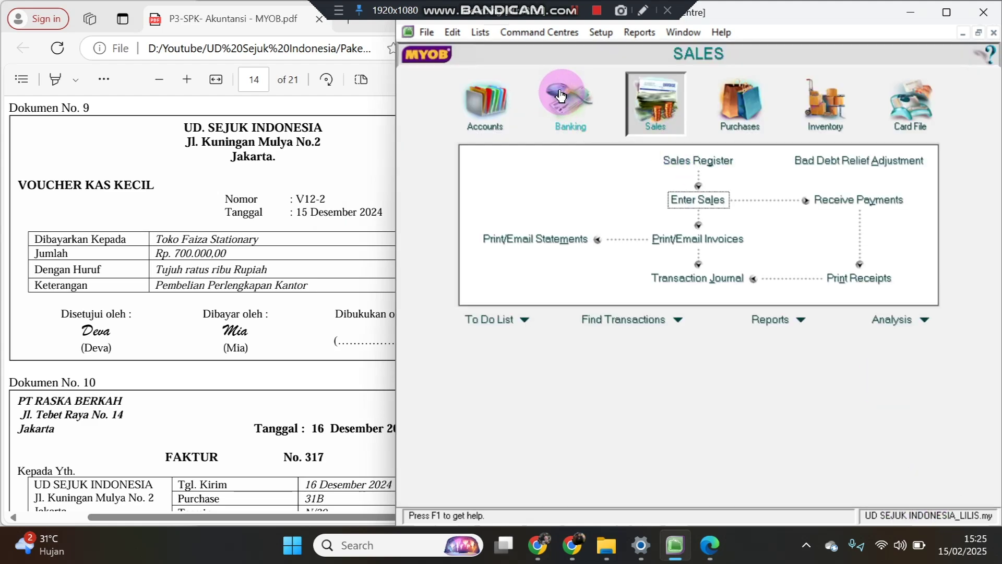
click(548, 157)
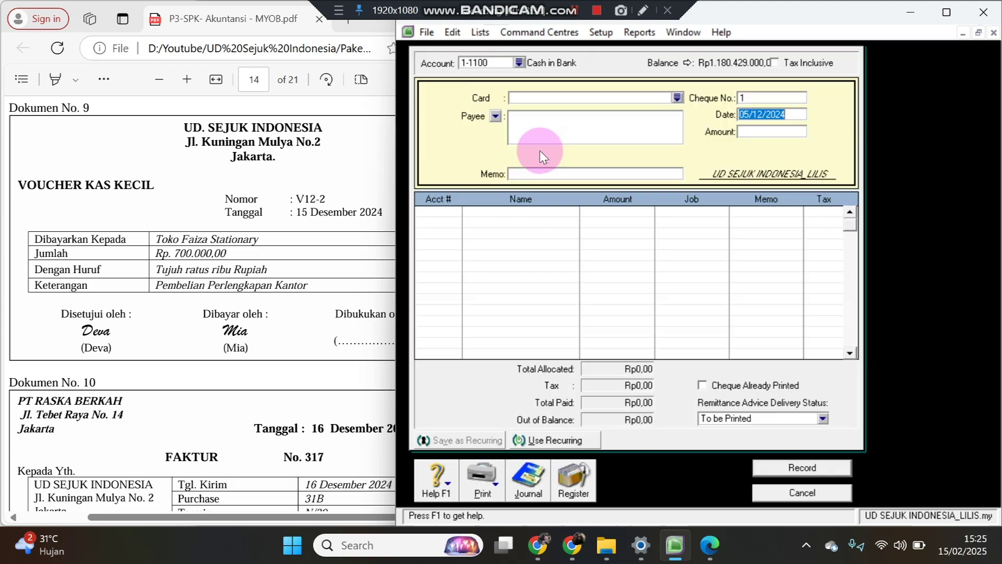
click(519, 62)
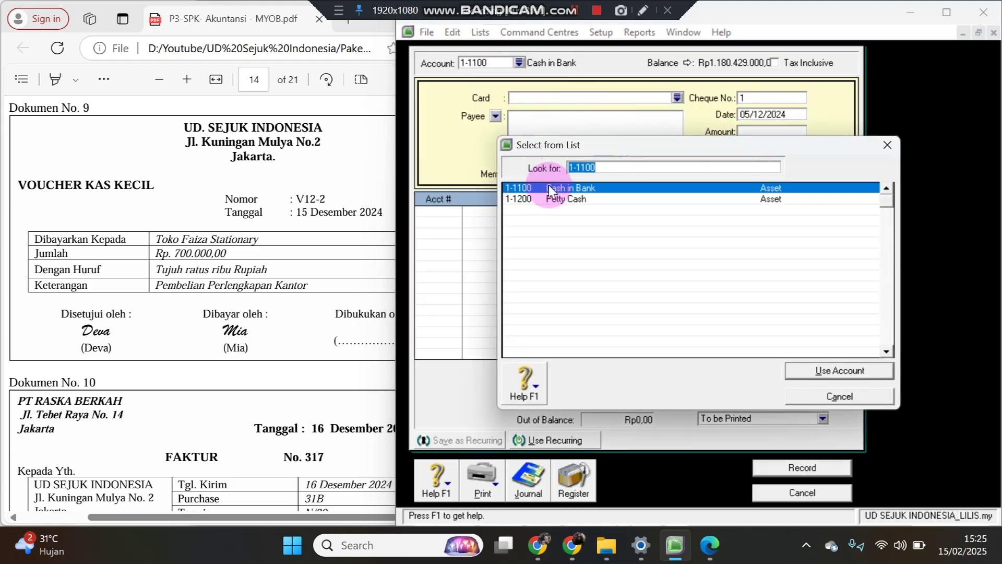
double_click(549, 199)
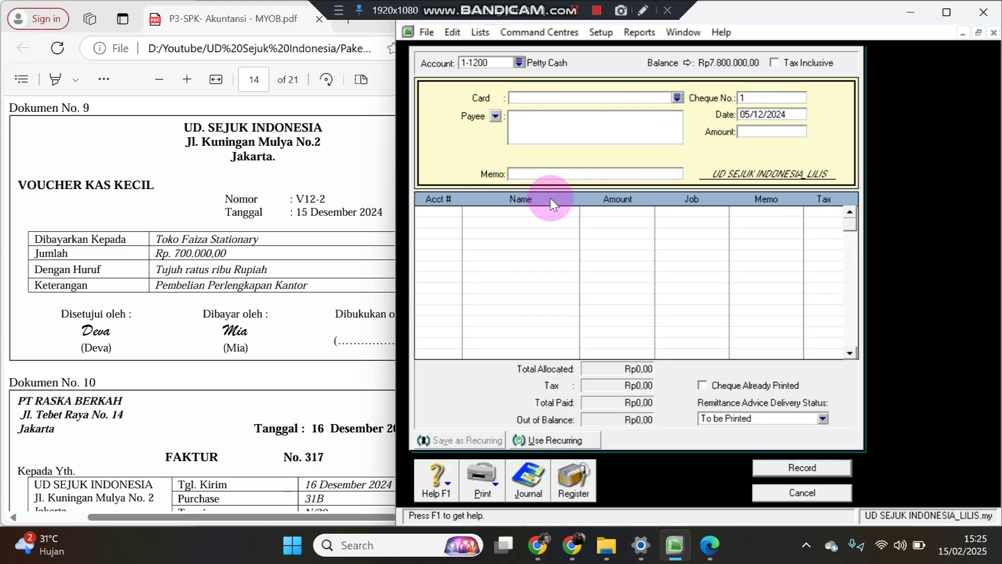
Set the payment date to 15/12/2024, the cheque number to V12-2 and the amount to Rp700.000.
click(750, 116)
text(1)
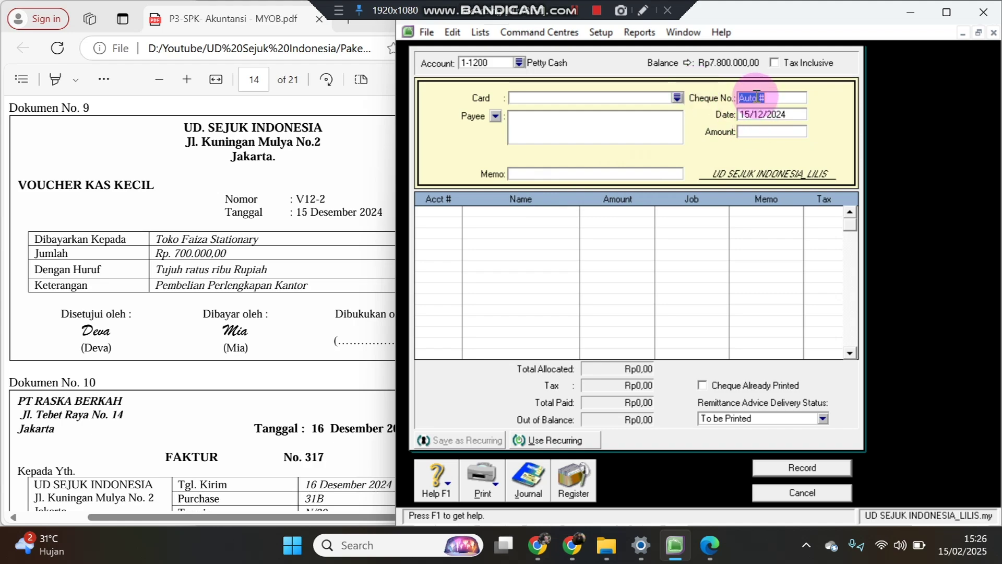
text(V12-2)
key(Tab)
text(700000)
key(Tab)
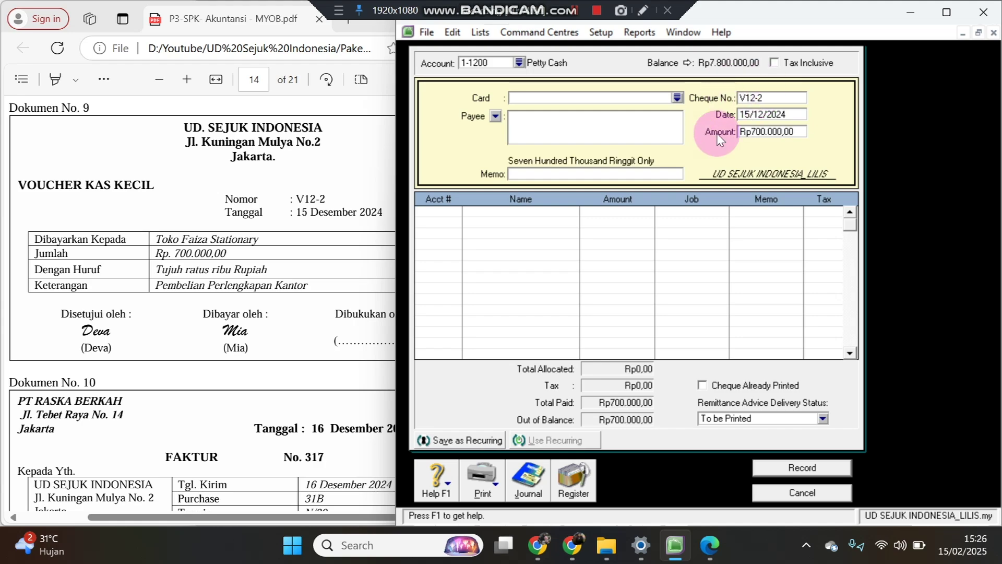
Copy the description Pembelian Perlengkapan Kantor from the Dokumen No. 9 voucher into the payment's memo.
drag(157, 287, 322, 292)
key(ctrl+c)
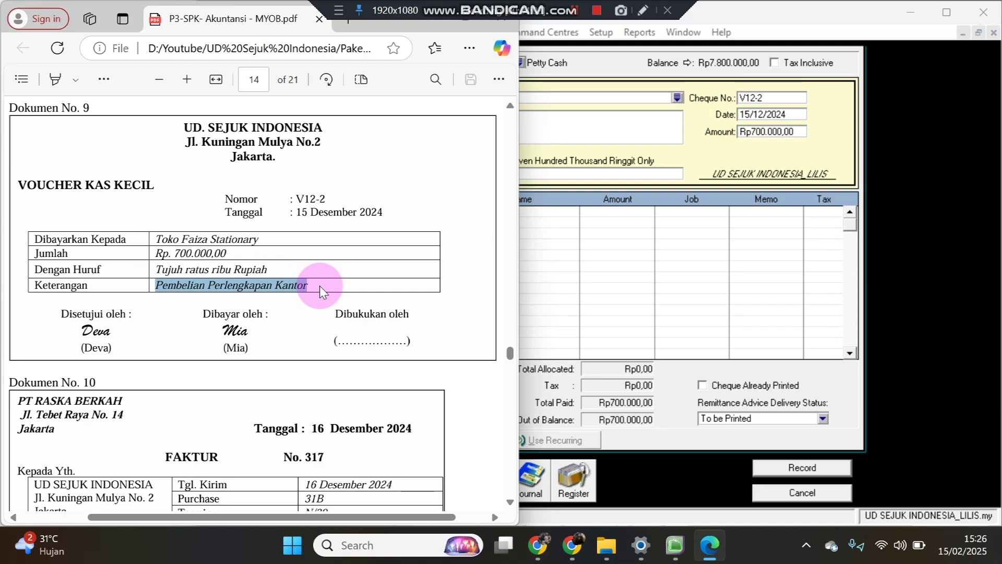
click(576, 177)
key(ctrl+v)
Allocate the full payment to account 1-1600 Office Supplies and record the transaction.
click(453, 213)
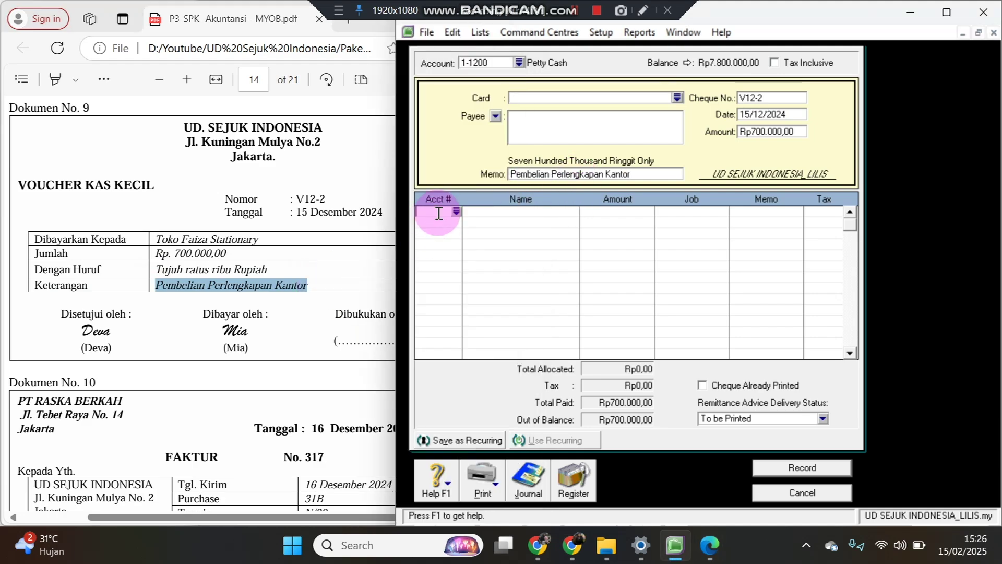
text(6)
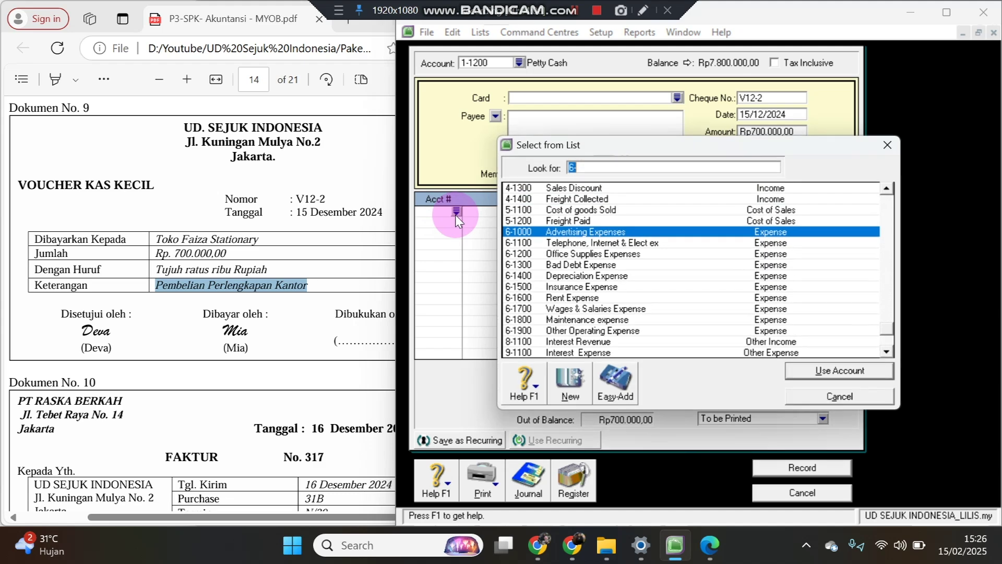
text(1)
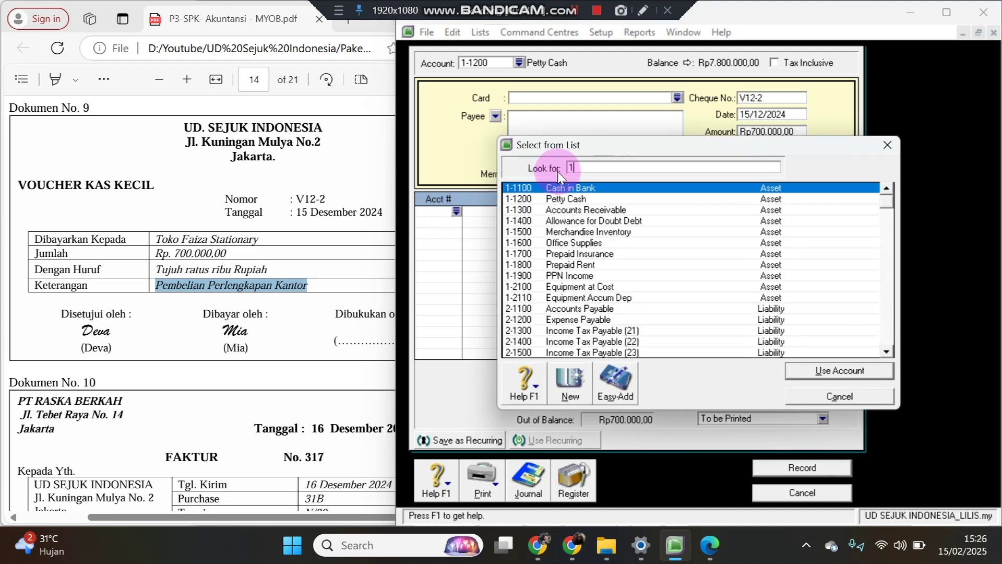
text(-1600)
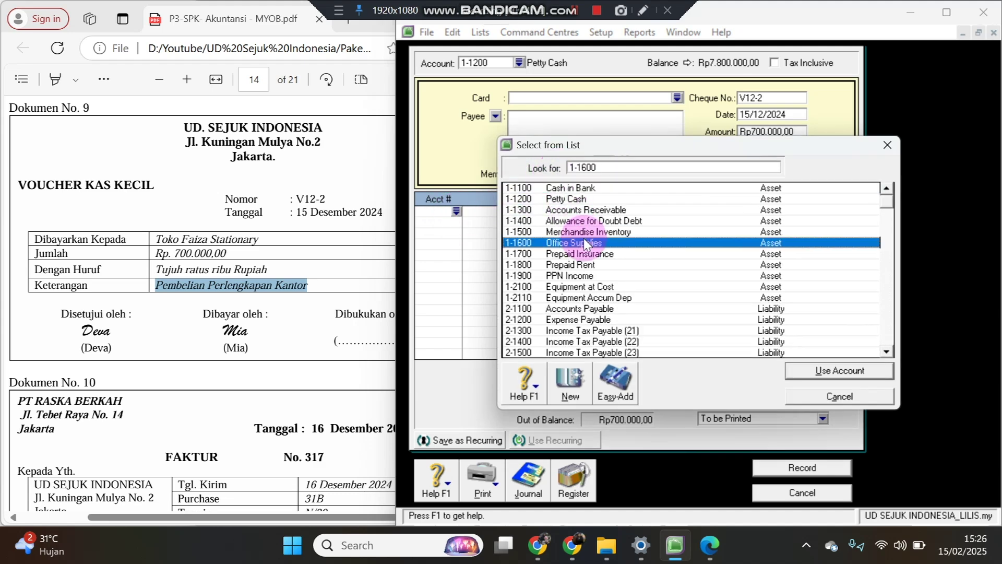
double_click(585, 243)
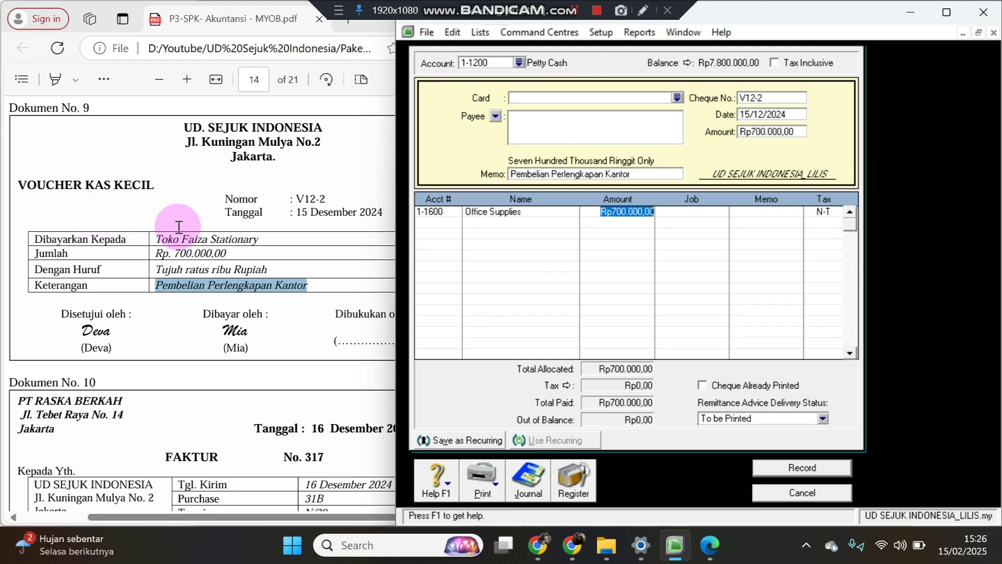
click(797, 468)
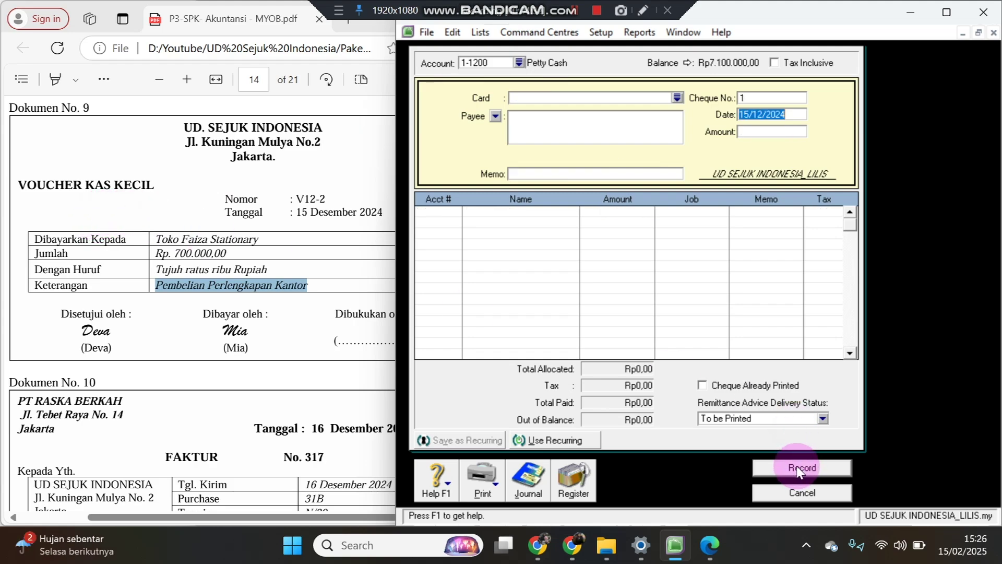
Bring the Dokumen No. 10 purchase invoice into view in the PDF and close the Spend Money form.
click(81, 304)
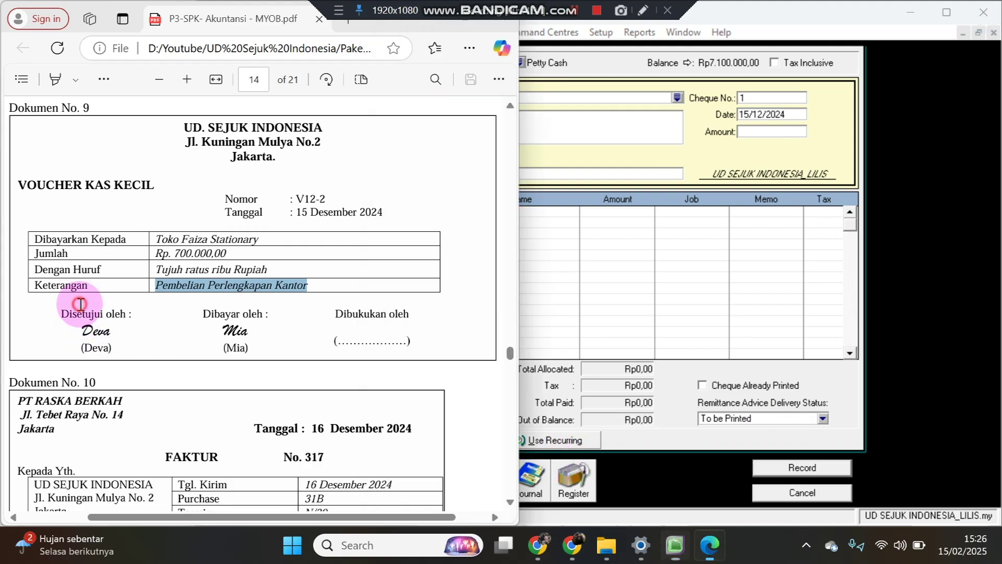
scroll(90, 358, down, 3)
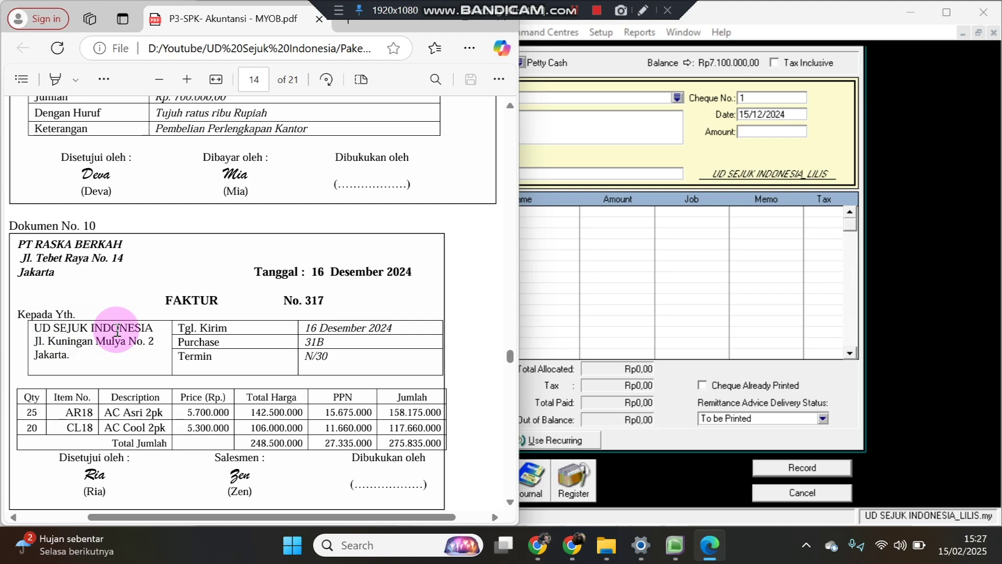
click(801, 492)
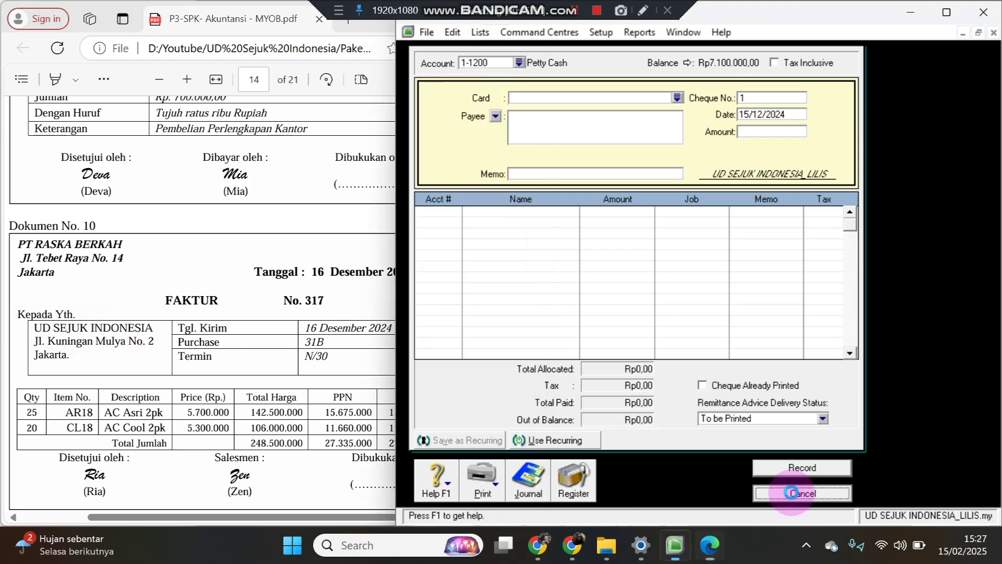
click(258, 351)
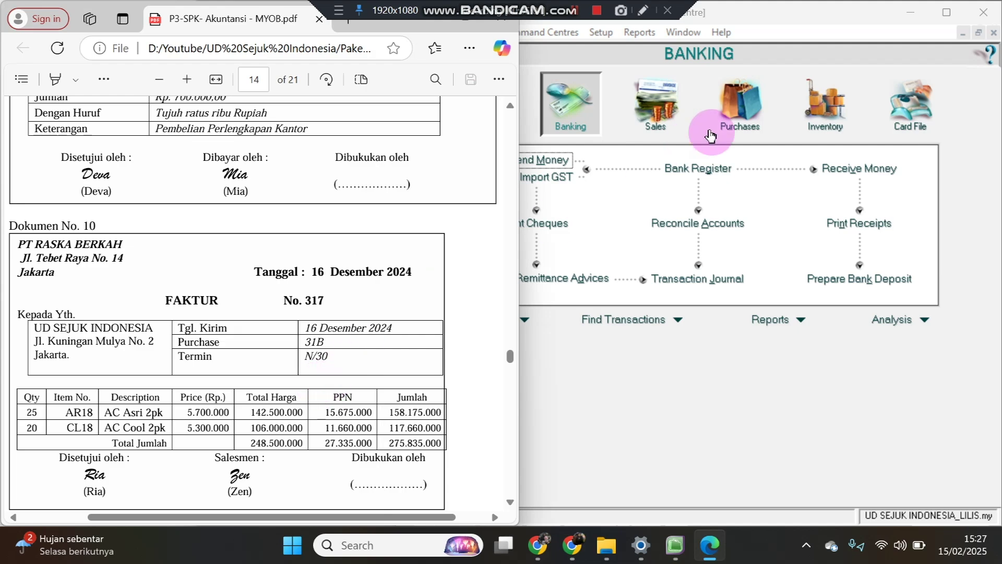
Start a new purchase bill in Purchases for the supplier PT Raska Berkah.
click(737, 106)
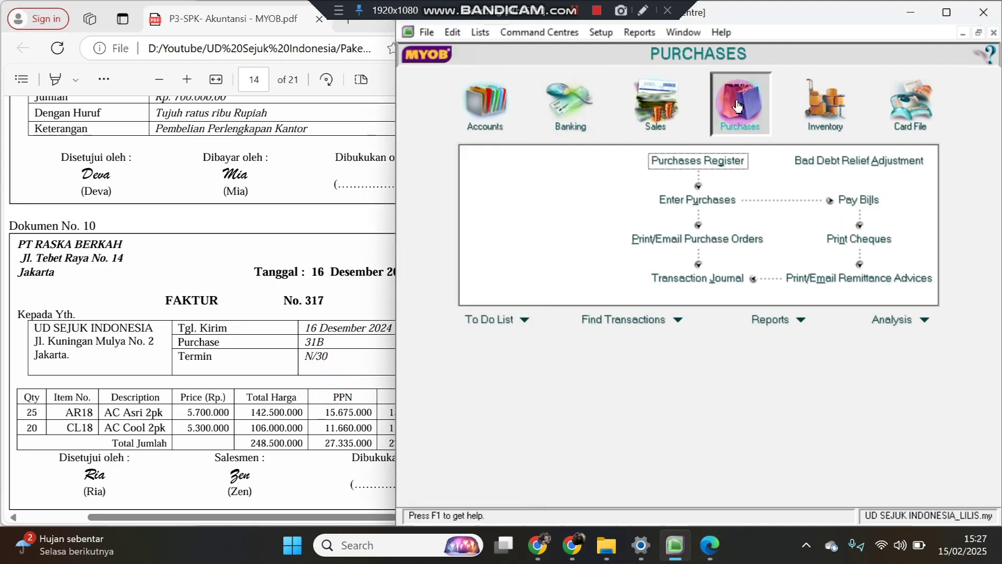
click(485, 130)
click(226, 315)
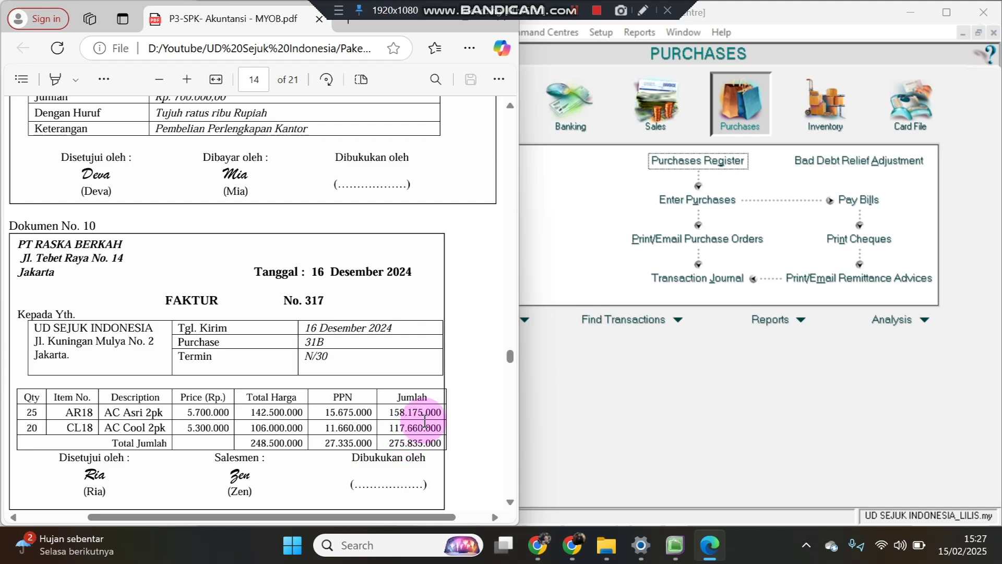
click(668, 201)
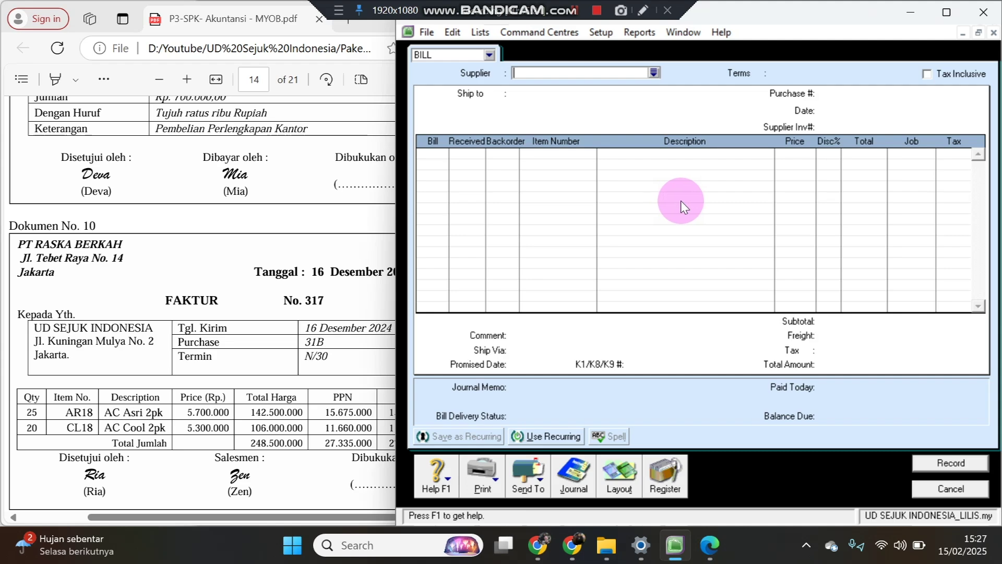
click(653, 73)
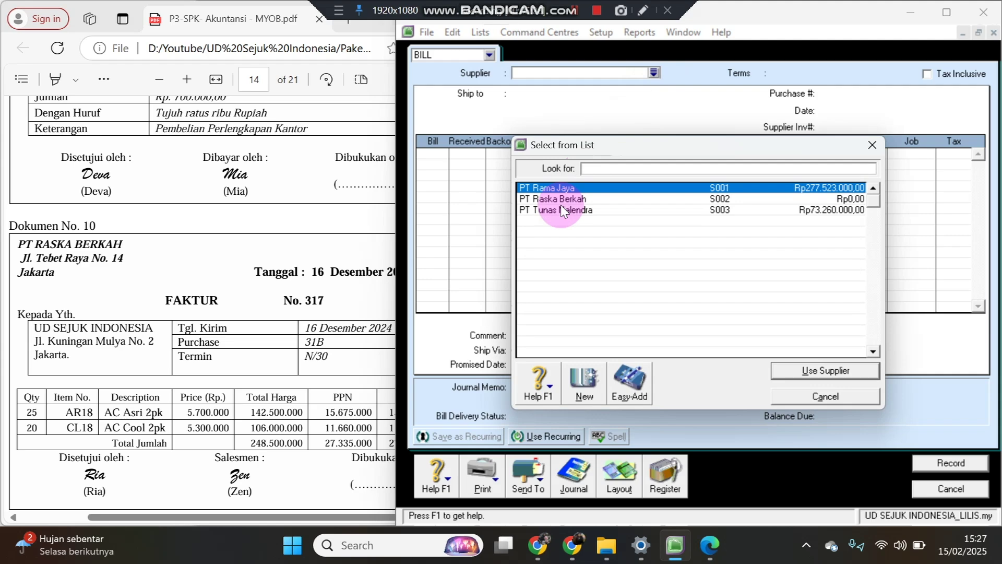
double_click(562, 199)
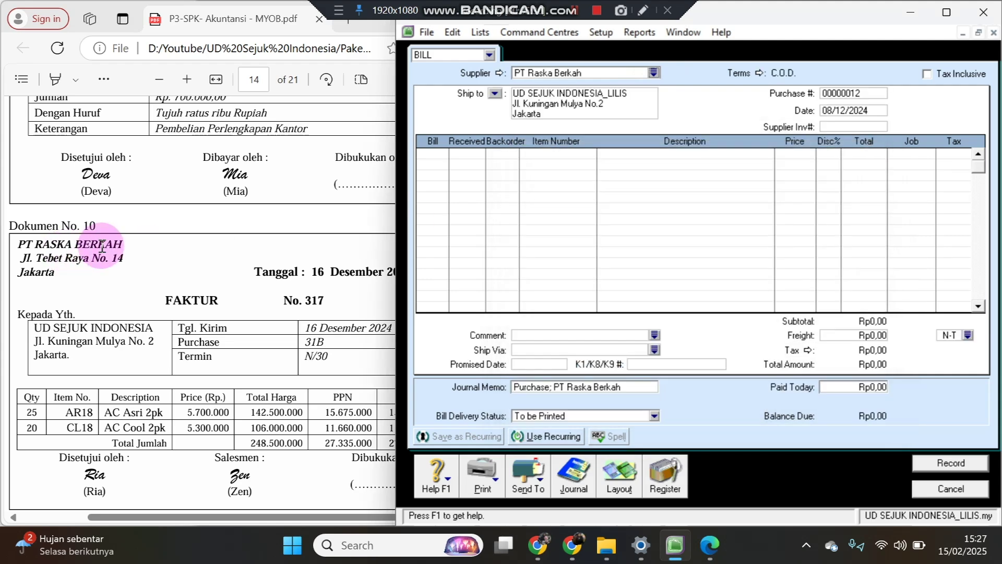
Set the bill's date to 16/12/2024 and its purchase number to 317.
click(829, 110)
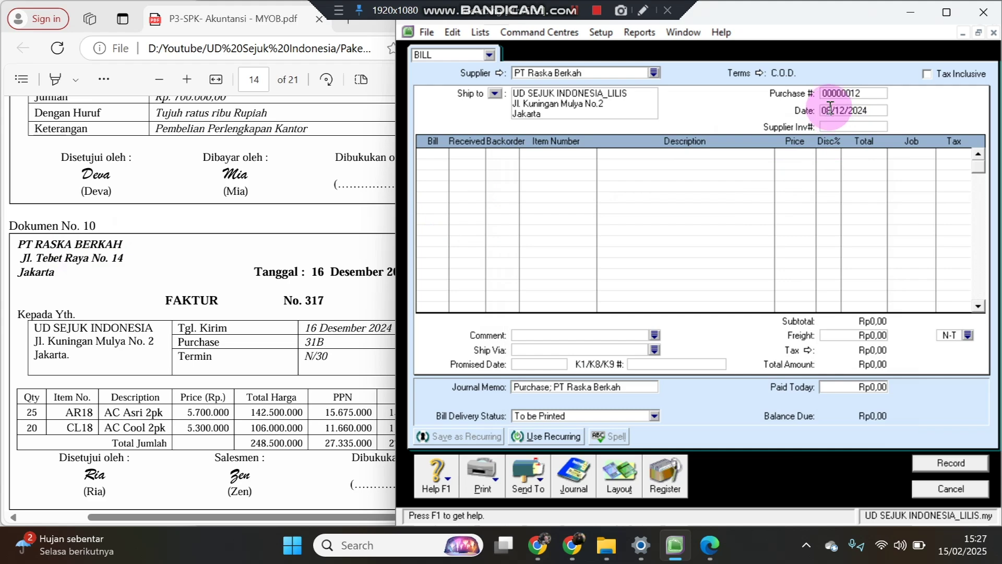
text(16)
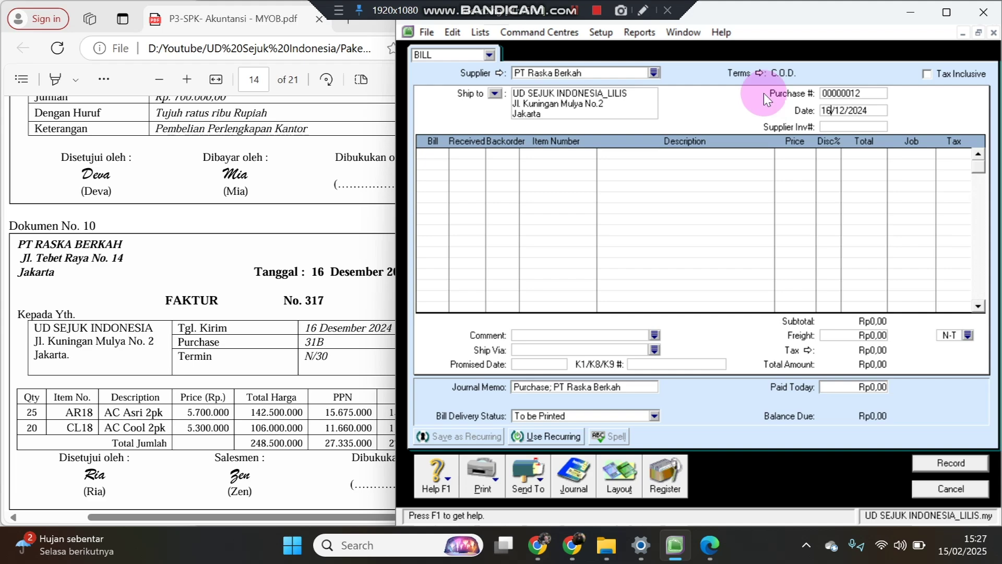
text(317)
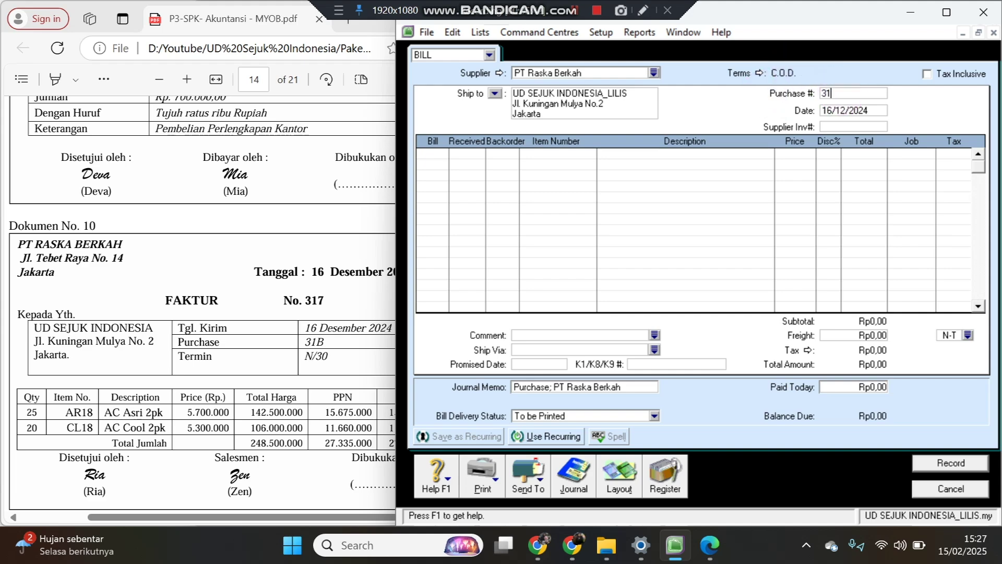
Add a bill line for 25 units of item AR18 AC Asri 2pk, keeping the default price and tax code.
click(436, 155)
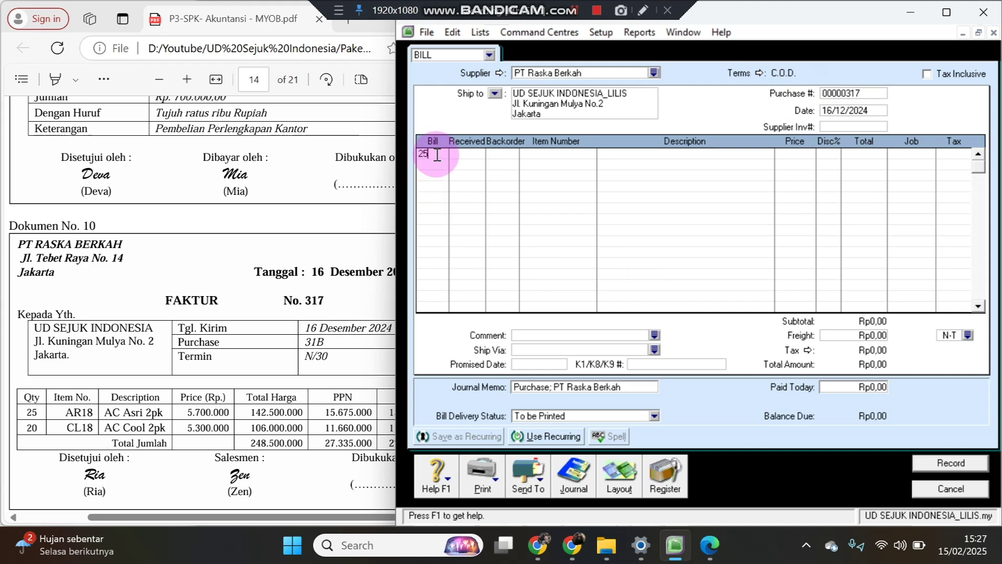
key(Tab)
key(Tab)
key(Tab)
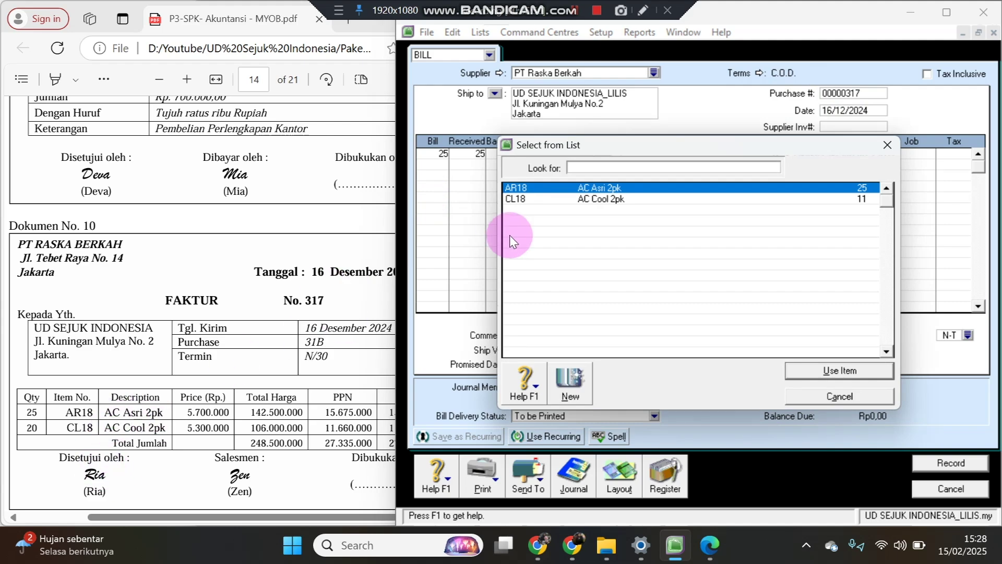
key(Return)
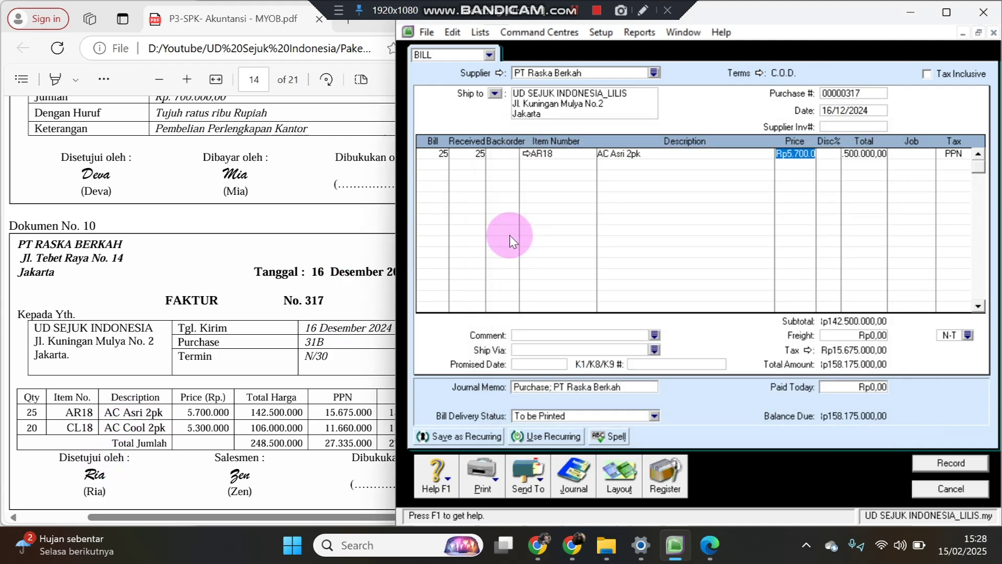
key(Tab)
key(Tab)
key(Tab)
key(Tab)
key(Tab)
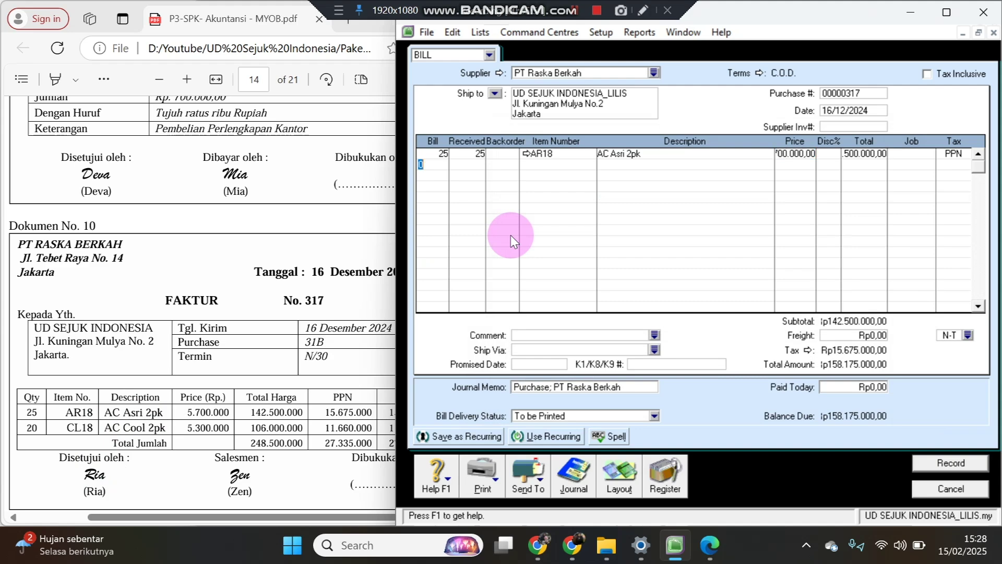
Add a second bill line for 20 units of item CL18 AC Cool 2pk, keeping the default price and tax code.
text(20)
key(Tab)
key(Tab)
key(Tab)
key(Tab)
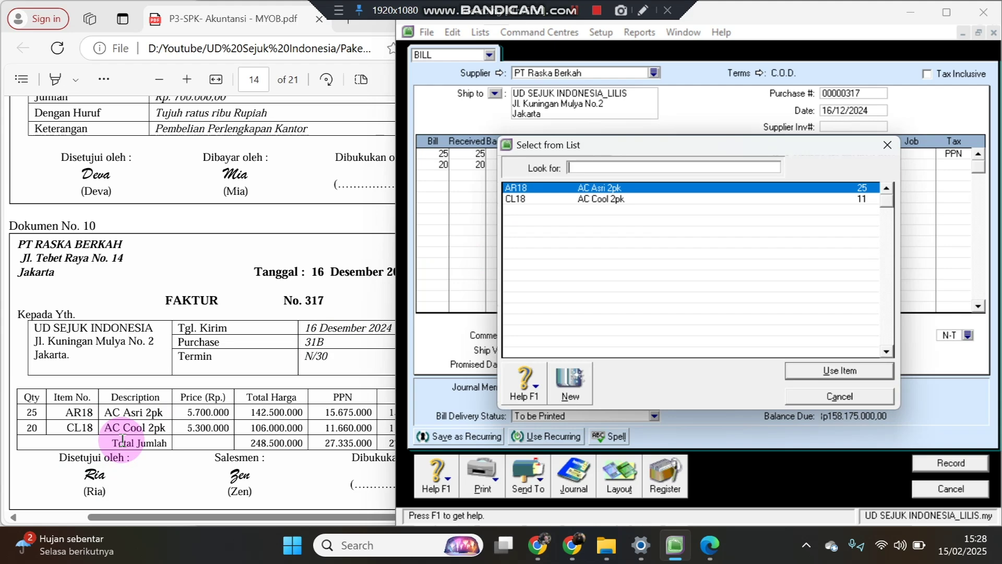
double_click(589, 198)
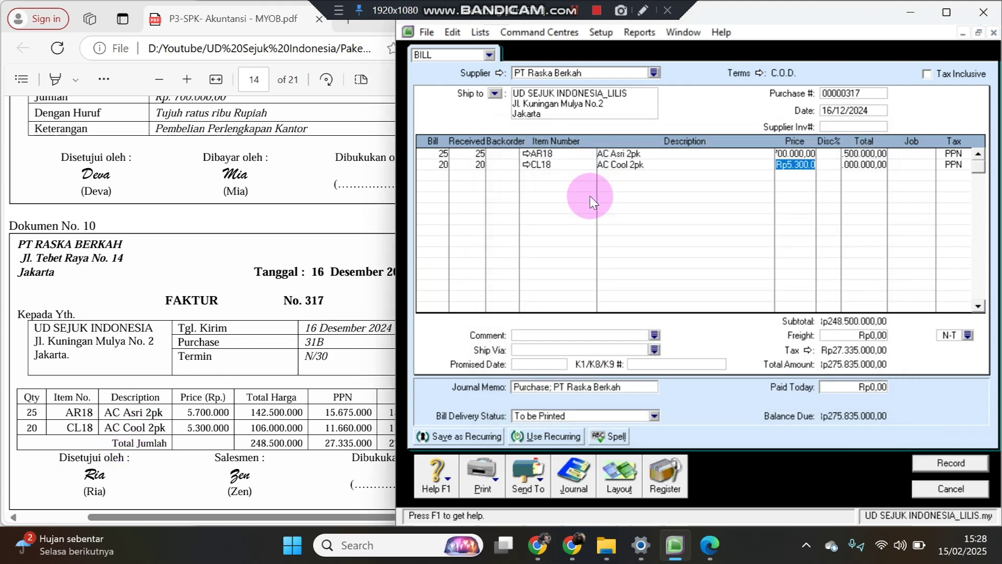
key(Tab)
key(Tab)
key(Tab)
key(Tab)
key(Tab)
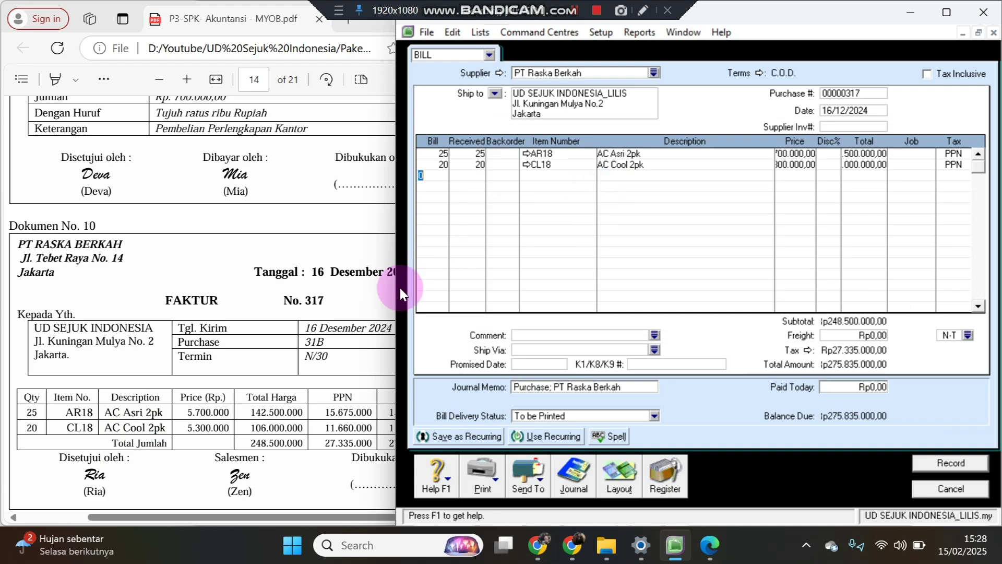
Change the bill's credit terms to In a Given # of Days with 30 balance due days, matching the PDF's N/30.
click(343, 358)
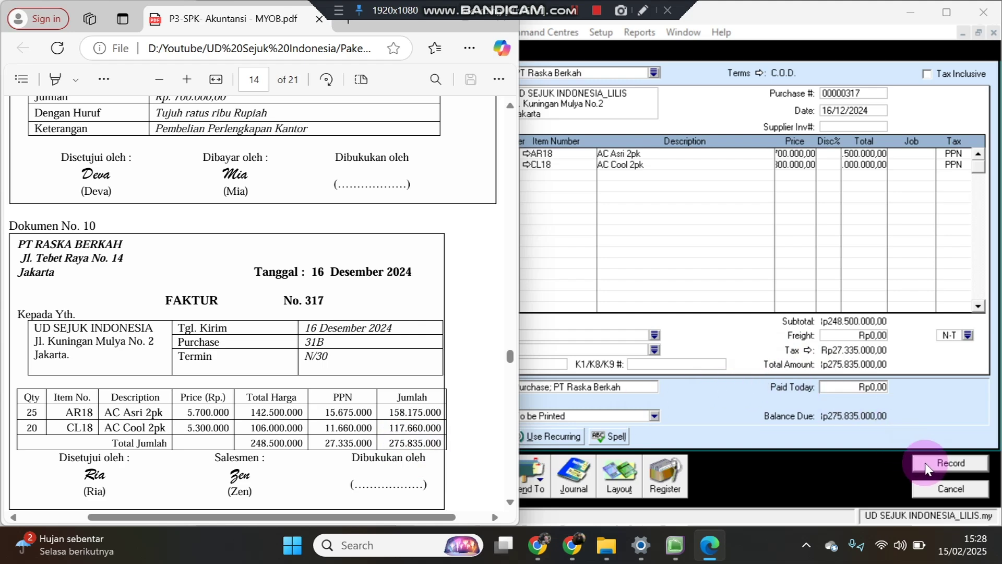
click(763, 71)
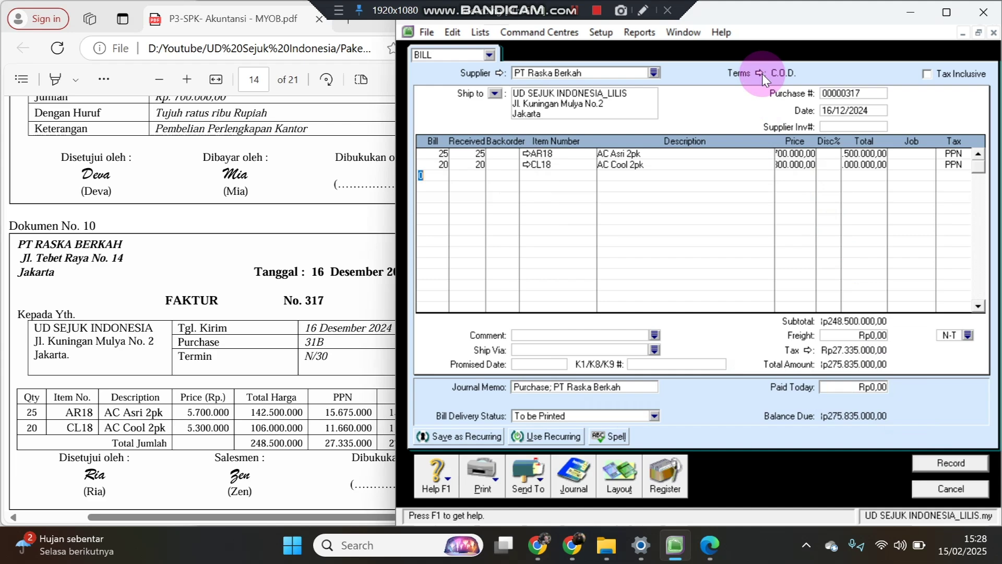
click(760, 72)
click(763, 174)
click(762, 183)
click(760, 175)
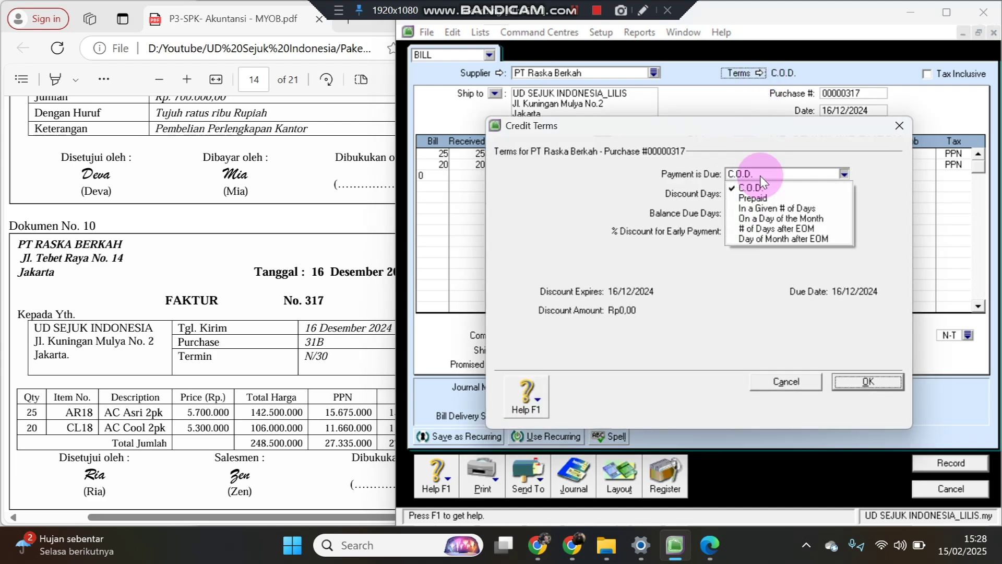
click(760, 208)
click(754, 210)
text(3)
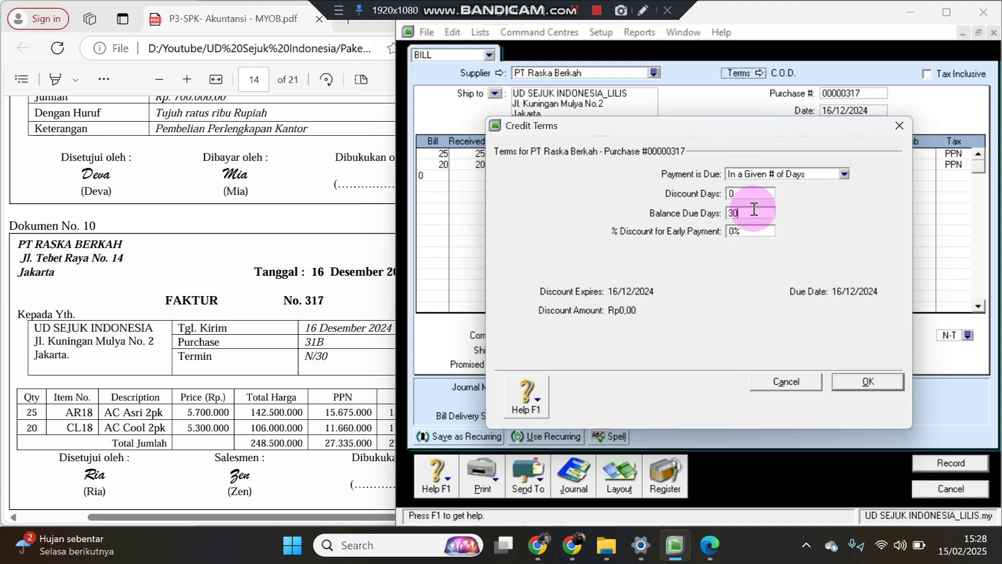
text(0)
click(870, 381)
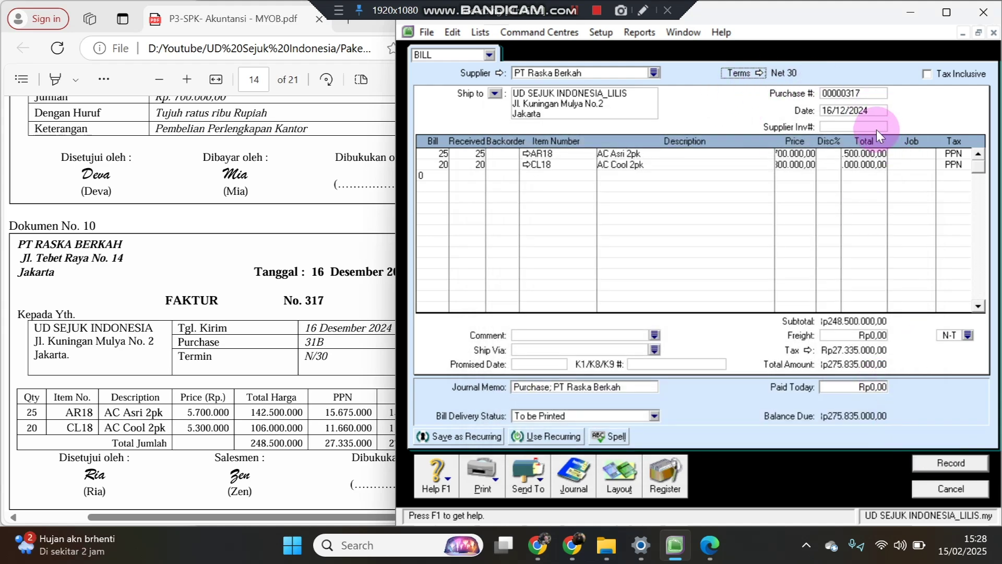
Record the PT Raska Berkah bill, ignoring all spelling suggestions, and close the purchase form.
click(938, 464)
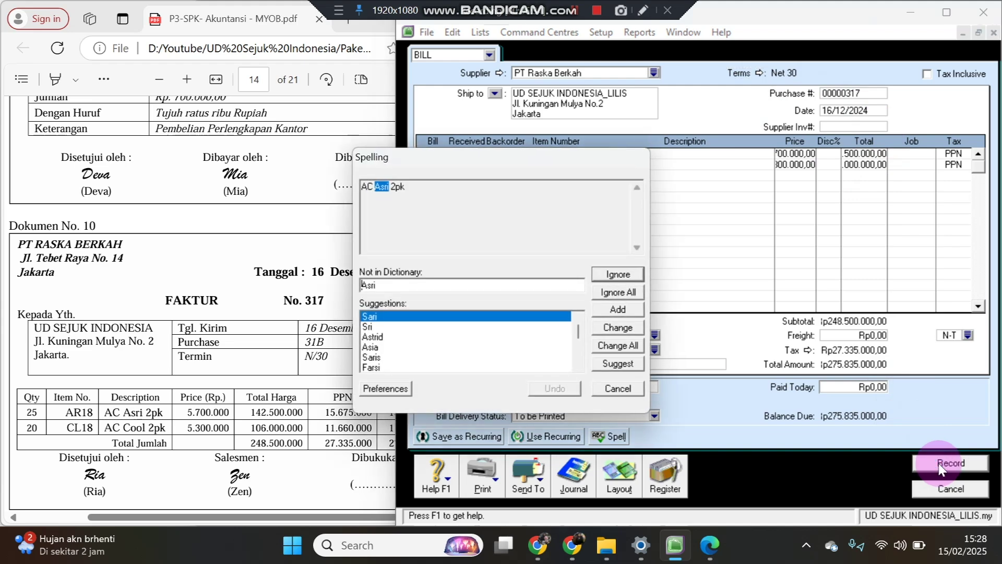
click(630, 291)
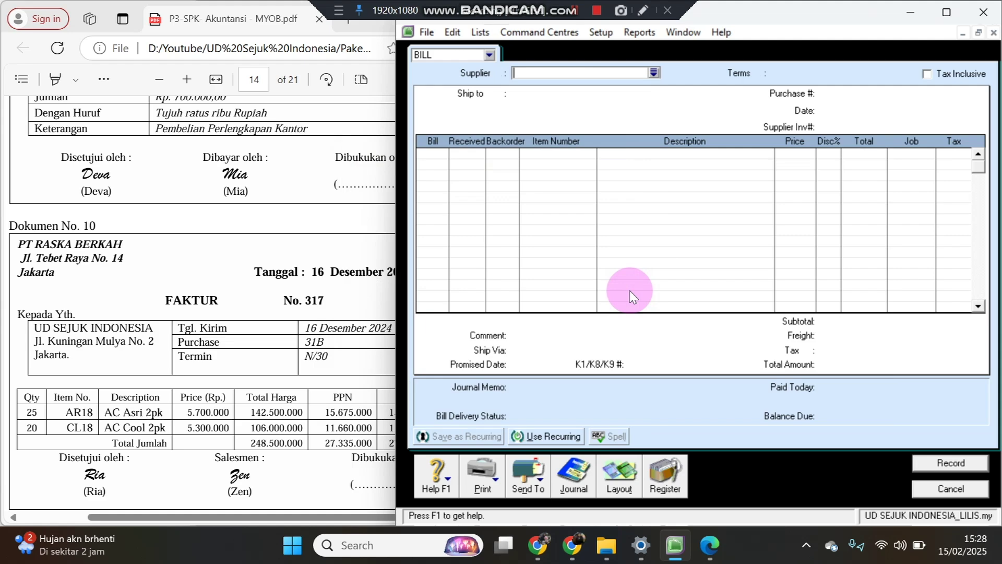
key(Escape)
Check the recorded bill's entries in the purchases Transaction Journal and bring the Dokumen No. 11 cash receipt into view in the PDF.
click(678, 280)
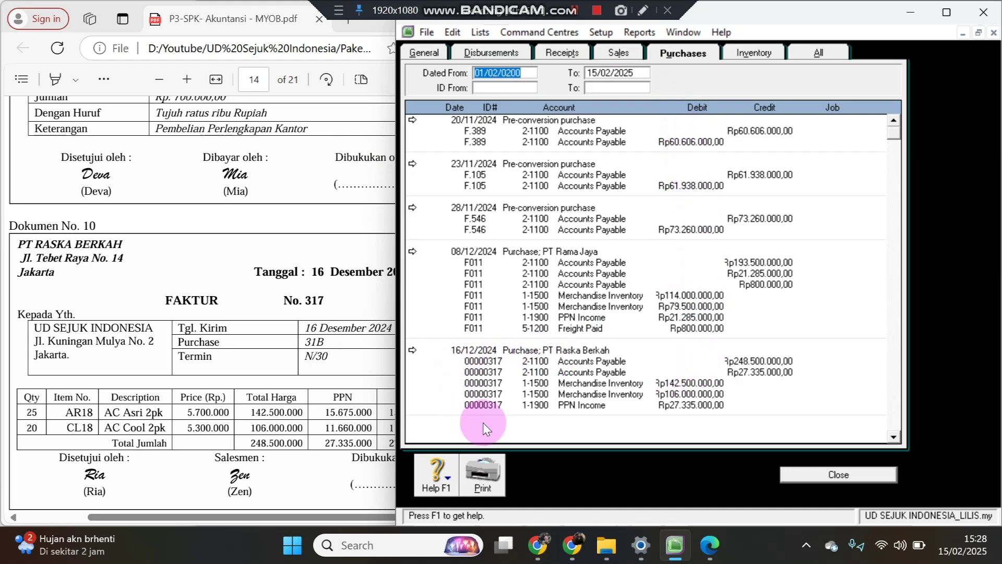
click(309, 372)
scroll(308, 371, down, 10)
scroll(308, 371, down, 5)
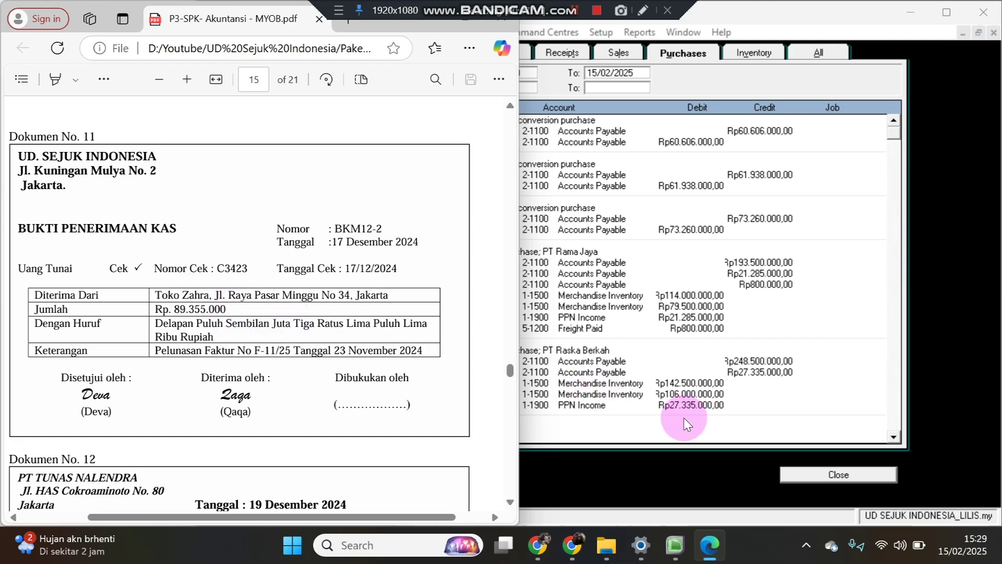
Close the transaction journal and start a sales Receive Payments entry for customer Toko Zahra.
click(797, 475)
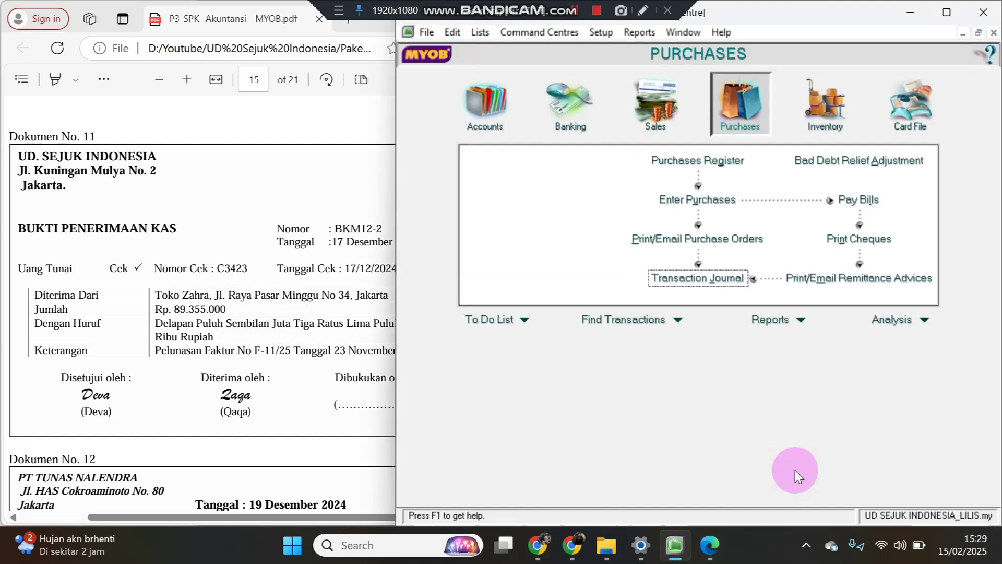
click(668, 110)
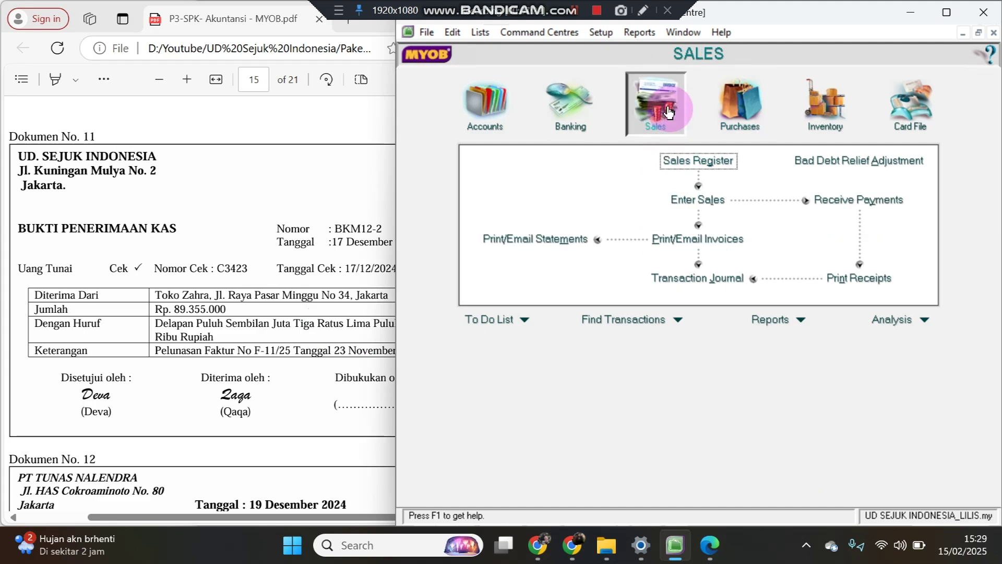
click(820, 201)
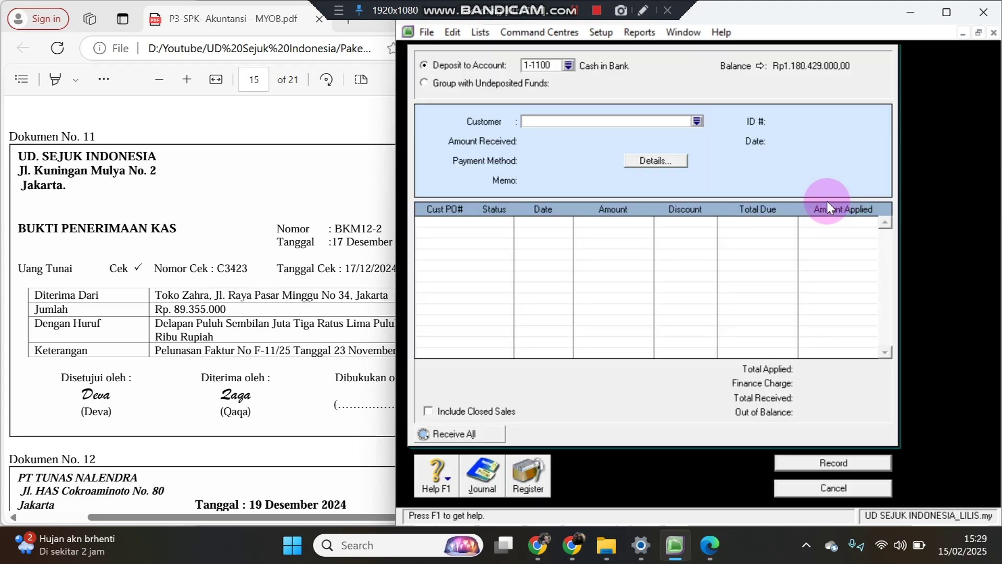
click(861, 488)
click(893, 192)
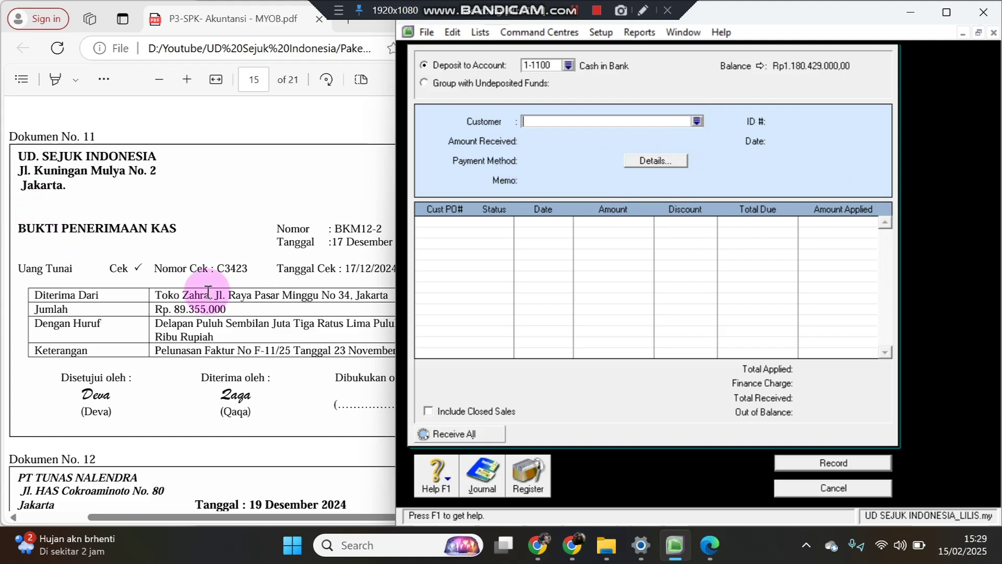
click(696, 120)
double_click(582, 220)
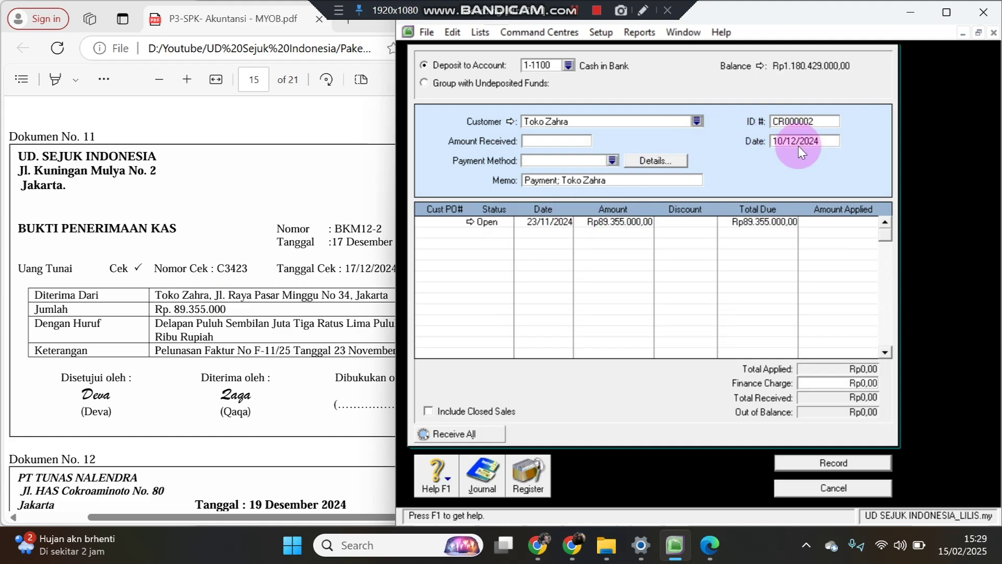
Date the receipt 17/12/2024 and set its ID number to BKM12-2, copied from the PDF.
click(777, 141)
click(781, 142)
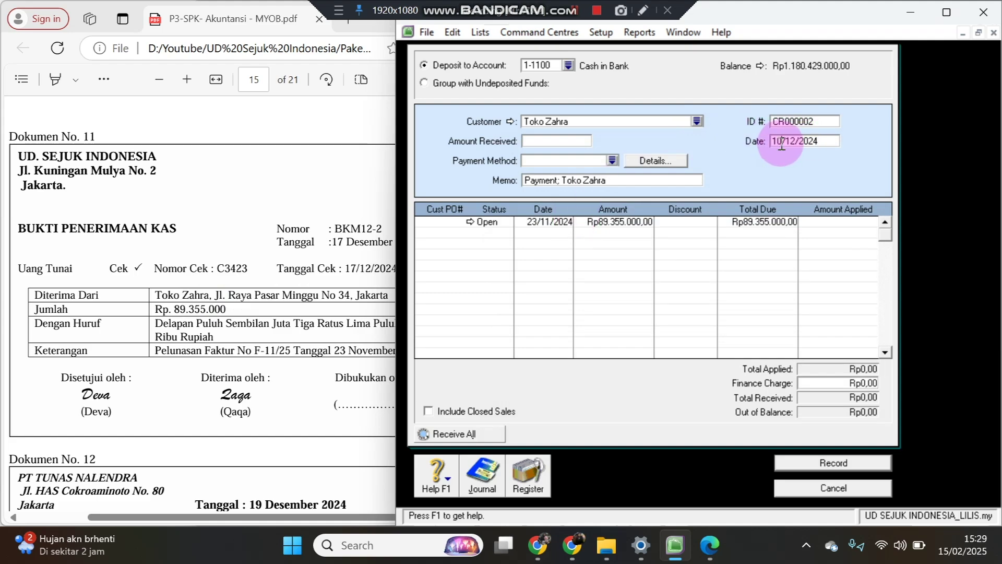
key(BackSpace)
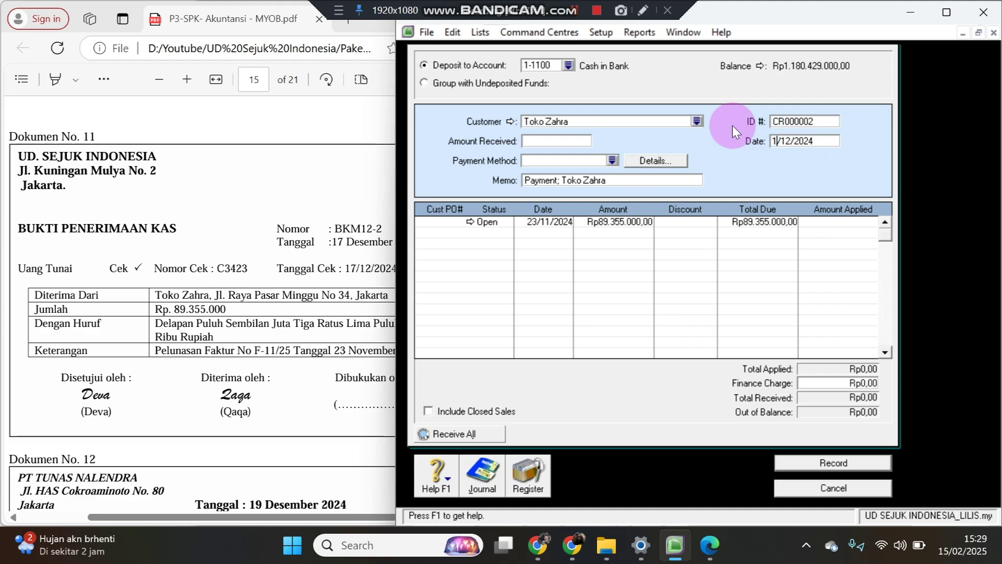
text(7)
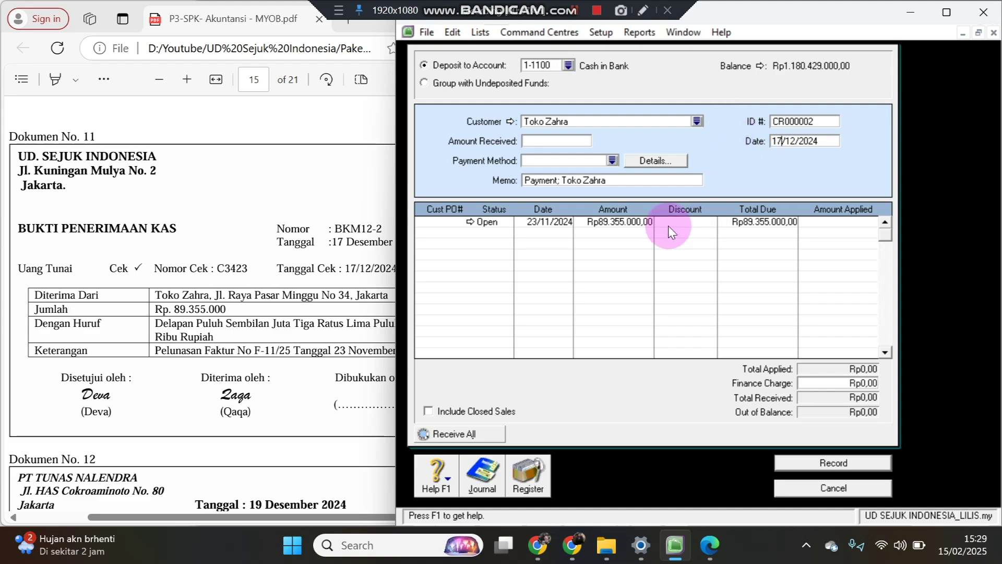
drag(335, 228, 381, 230)
right_click(369, 228)
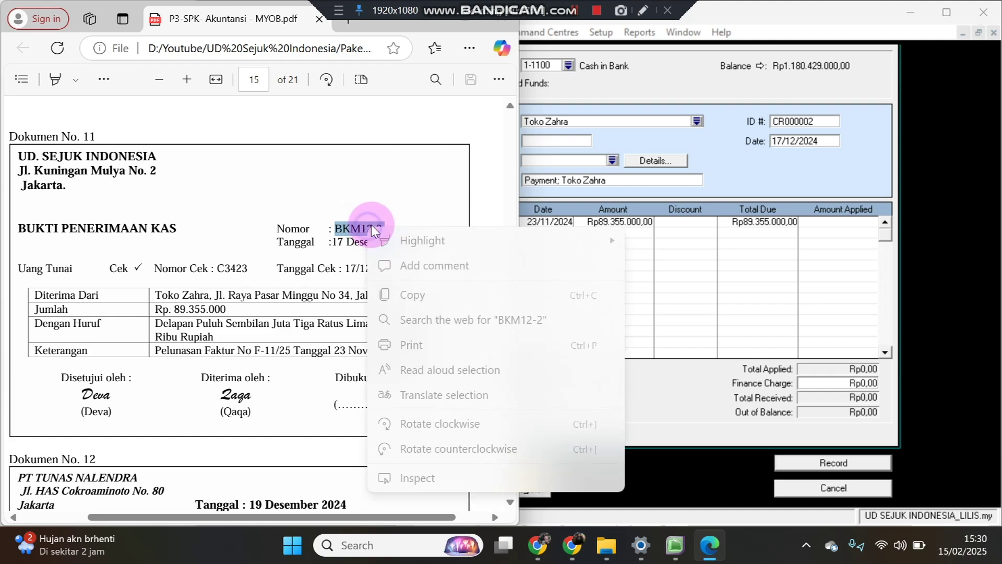
click(398, 300)
click(812, 121)
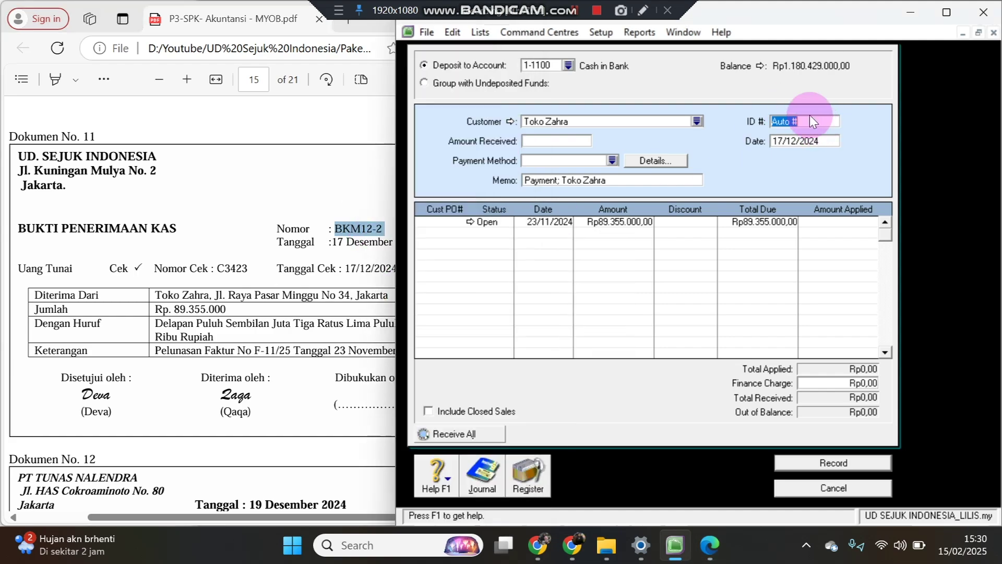
key(ctrl+v)
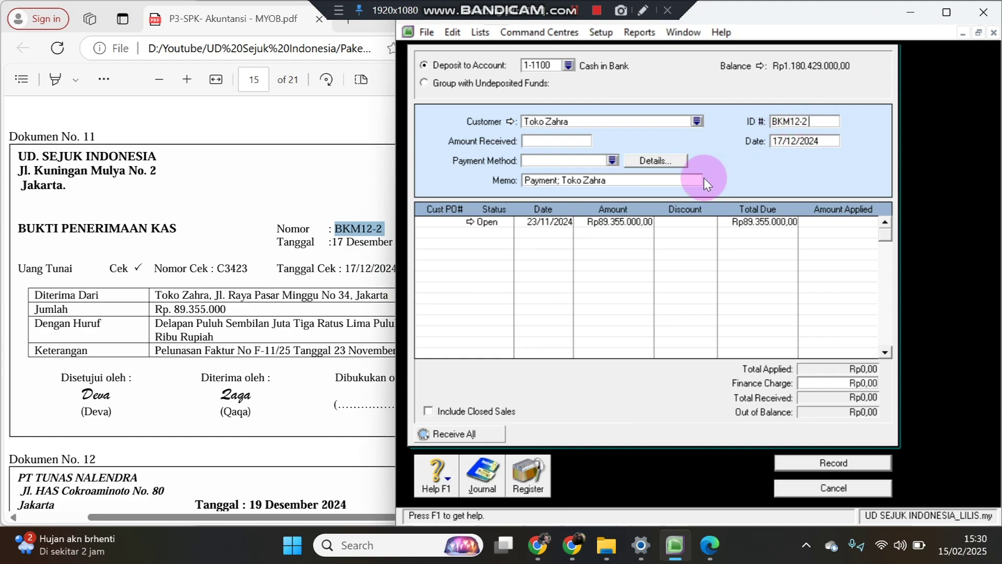
Enter 89.355.000 as the amount received, apply it to the open 23/11/2024 invoice and record the receipt.
click(575, 141)
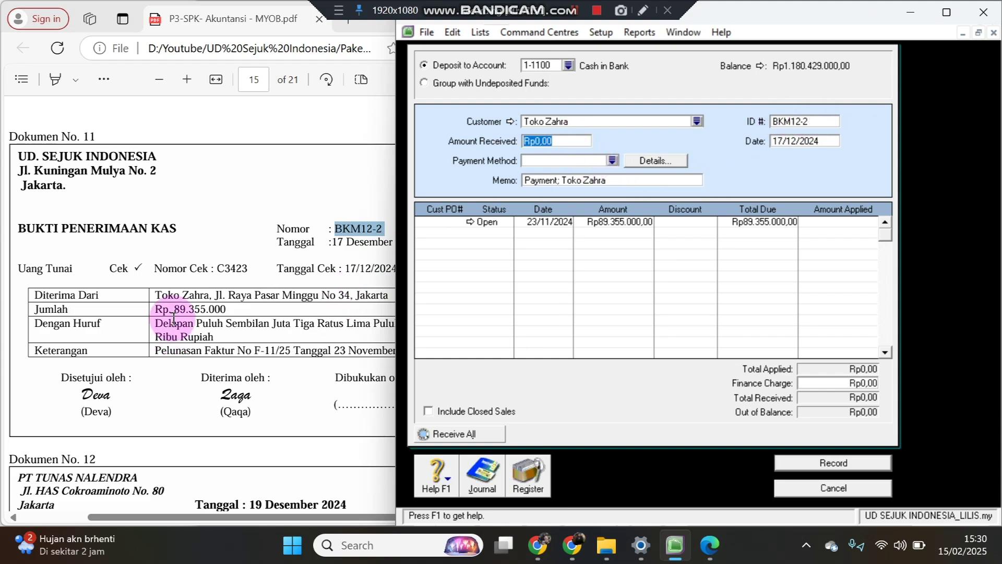
text(8)
text(9.355.000)
key(Tab)
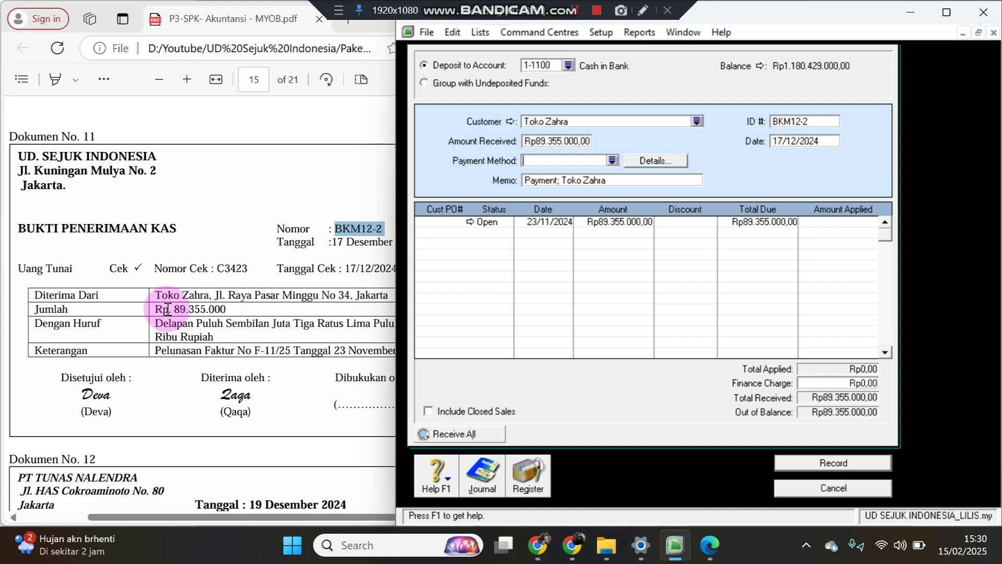
click(812, 223)
key(Tab)
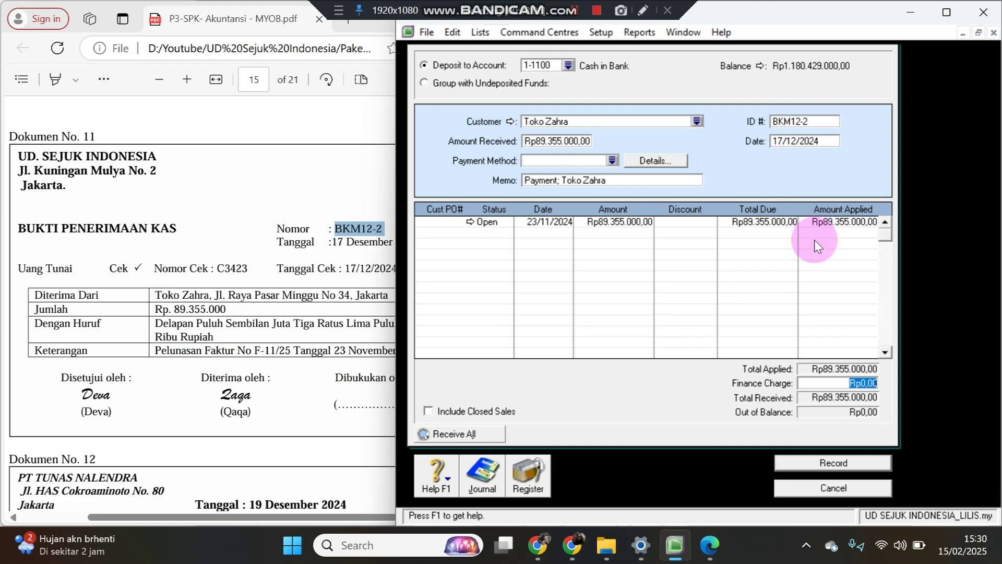
click(831, 459)
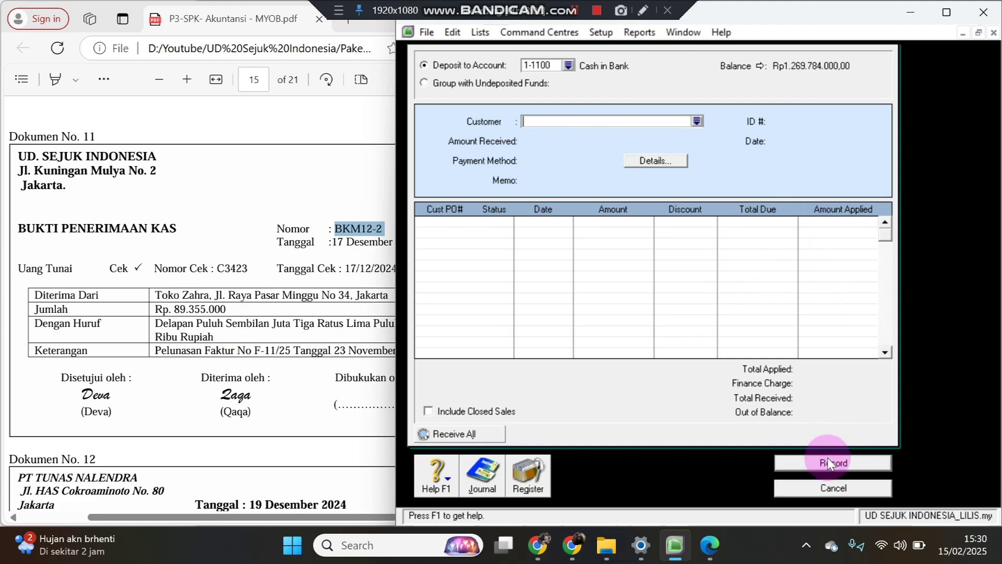
Bring the Dokumen No. 12 invoice into view, close the receipt form and start a purchase bill for supplier PT Tunas Nalendra.
click(303, 354)
scroll(298, 355, down, 6)
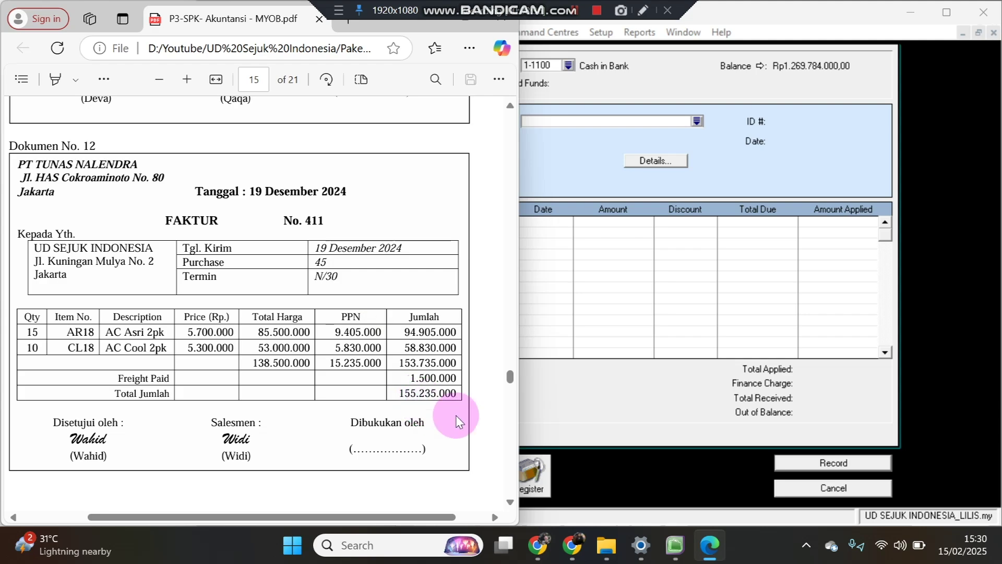
click(798, 500)
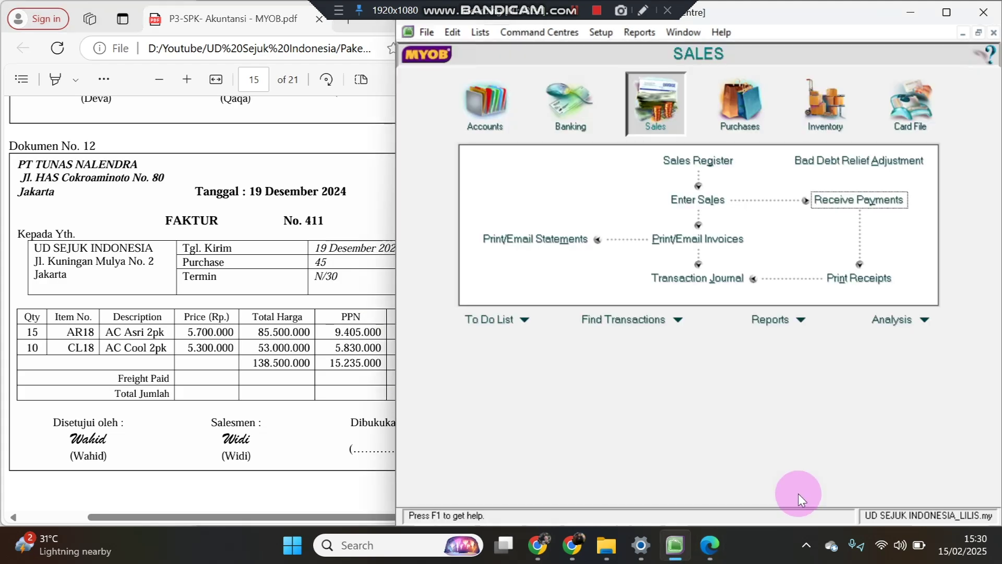
click(743, 106)
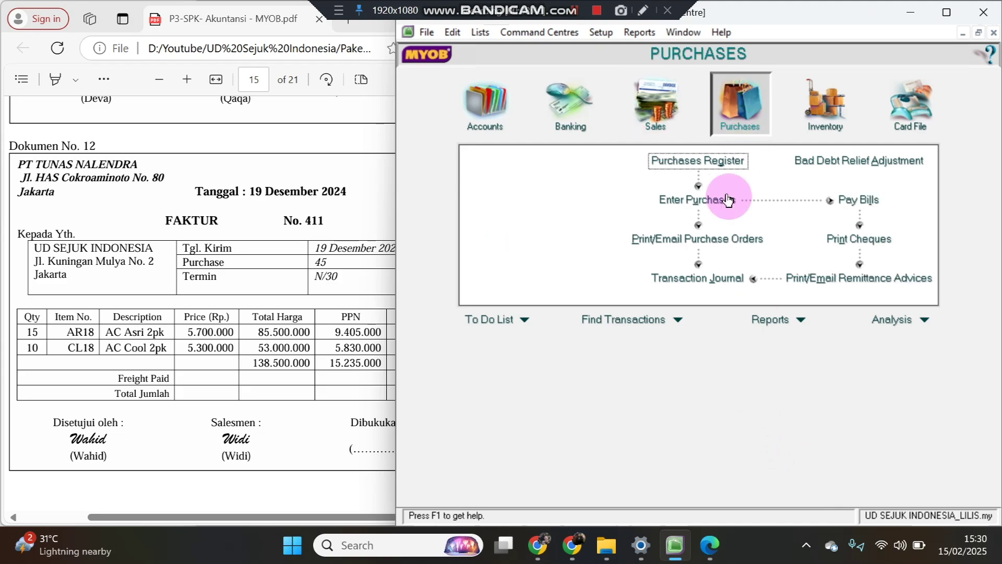
click(725, 206)
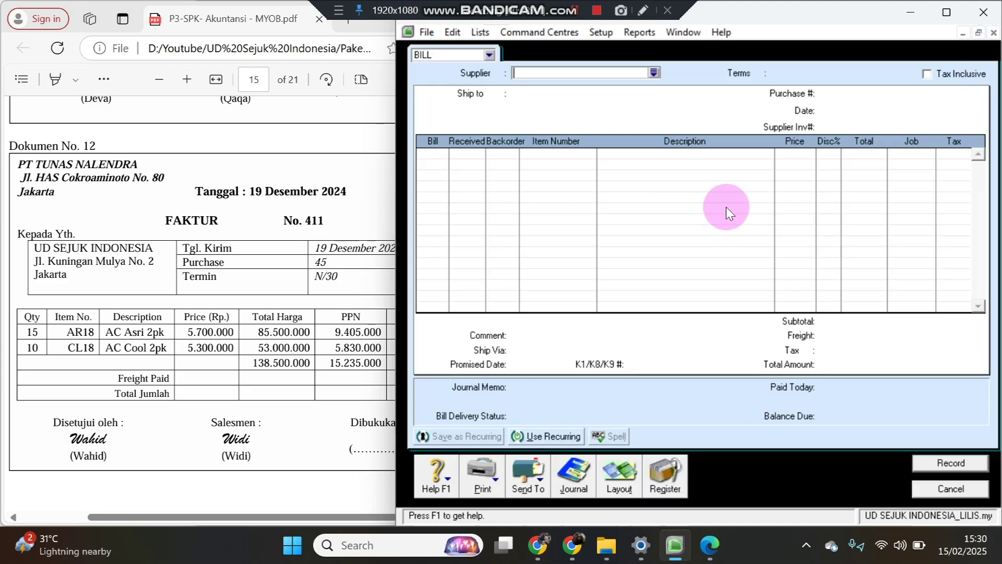
click(659, 73)
double_click(590, 211)
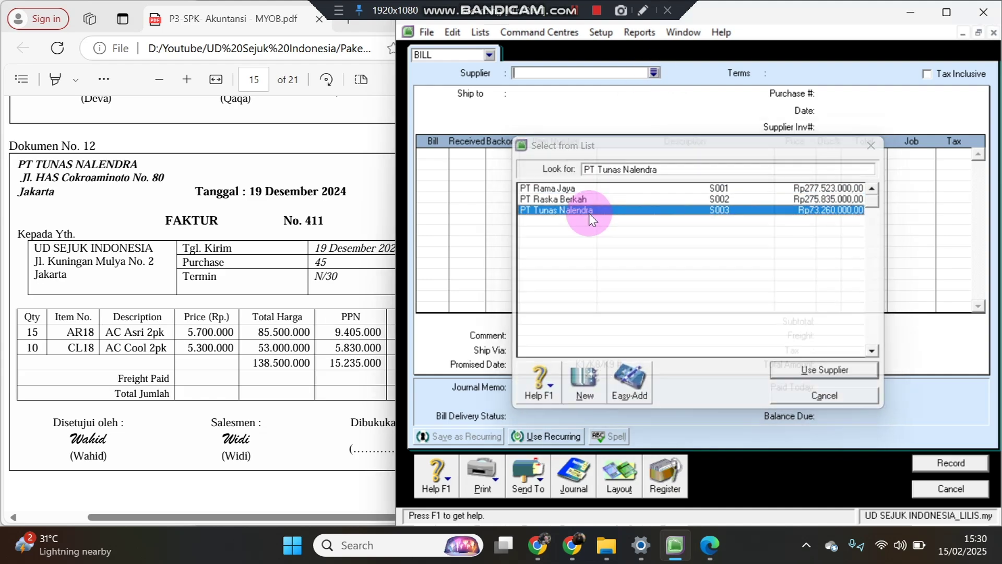
Set the bill's credit terms to In a Given # of Days with 30 balance due days.
click(761, 73)
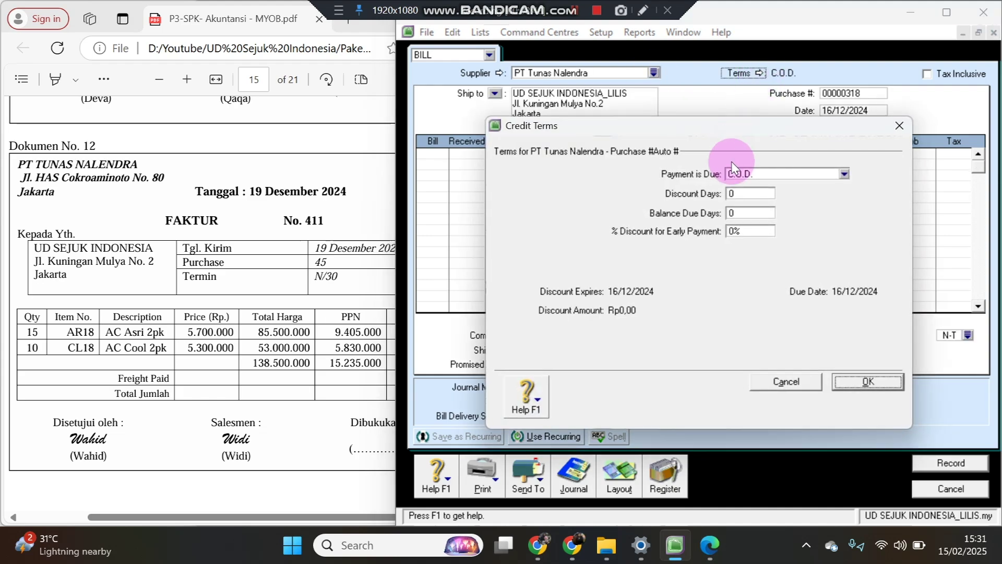
click(741, 174)
click(745, 209)
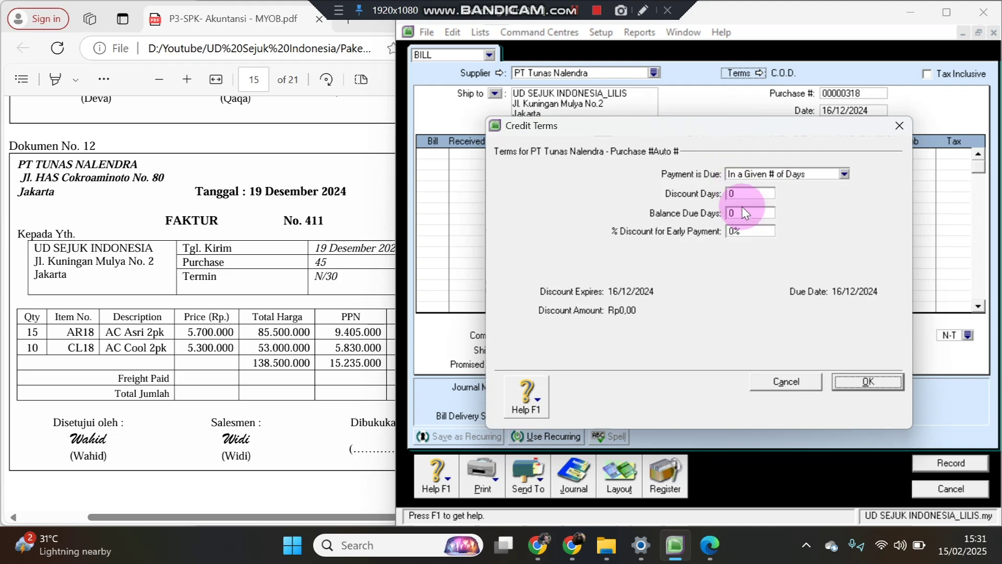
click(742, 213)
text(30)
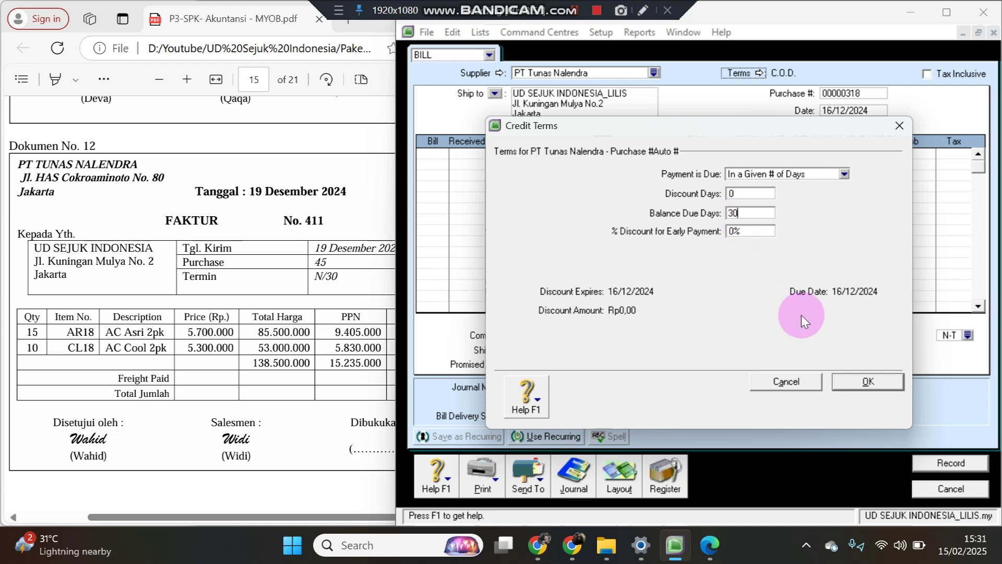
click(848, 381)
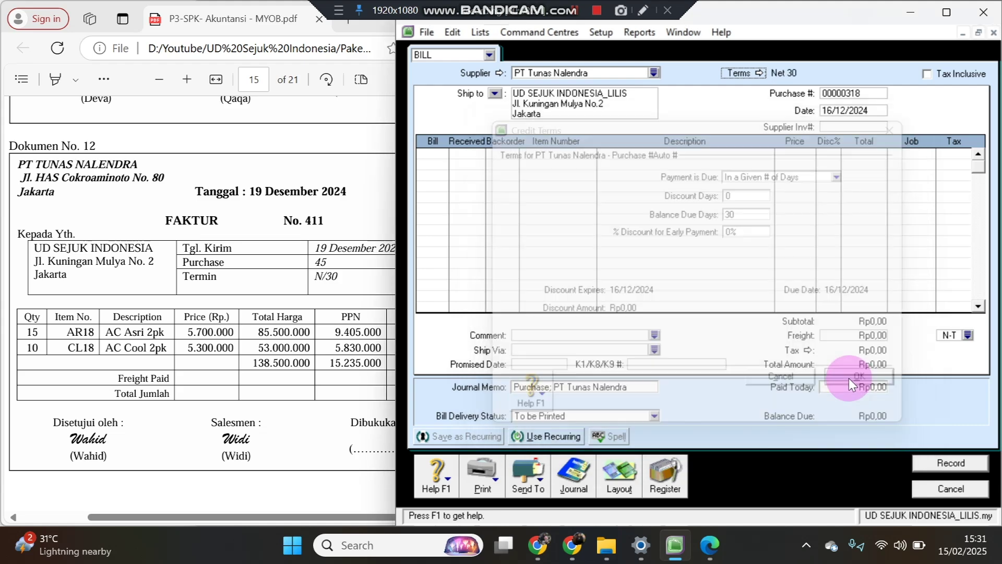
Date the bill 19/12/2024 and enter 411 as its purchase number.
click(836, 110)
drag(826, 110, 831, 110)
text(9)
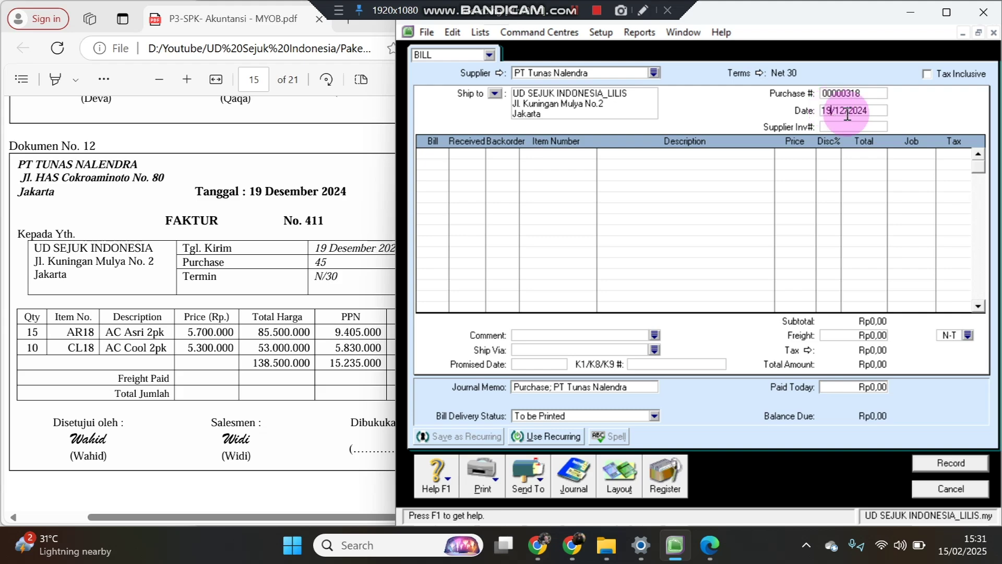
click(874, 91)
text(411)
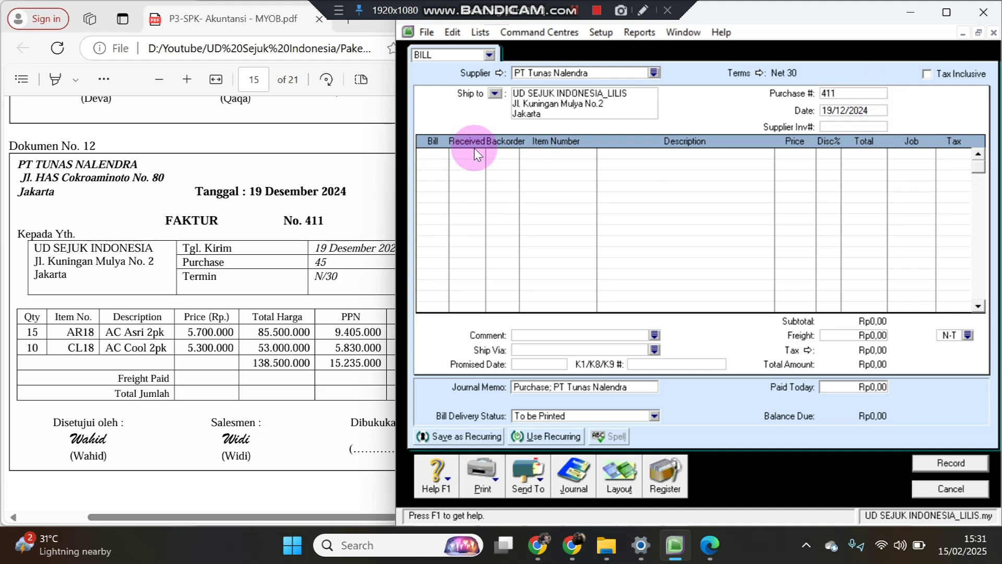
Add a first bill line for 15 units of item AR18 AC Asri 2pk, keeping the default description.
click(443, 151)
text(15)
key(Tab)
key(Tab)
key(Tab)
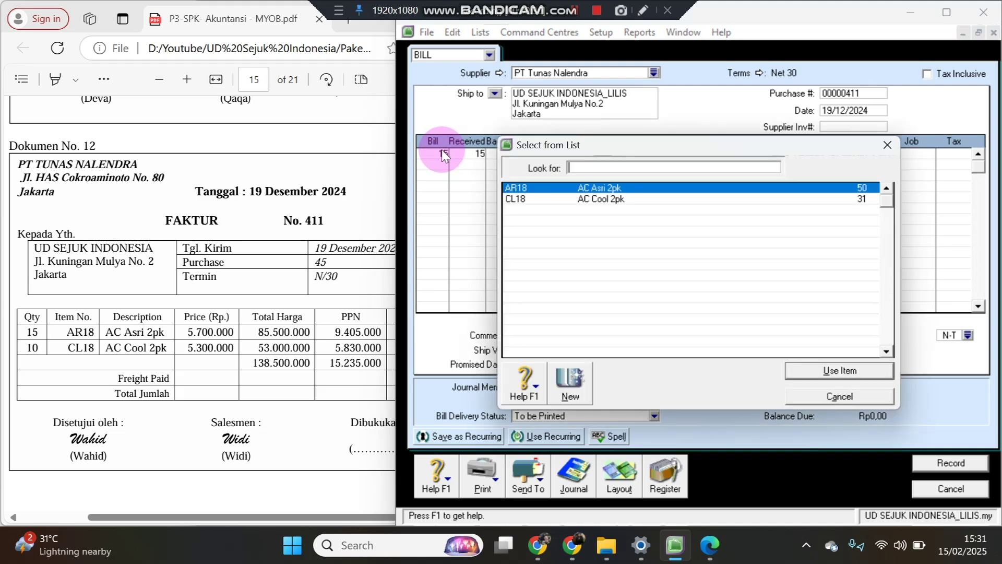
double_click(562, 189)
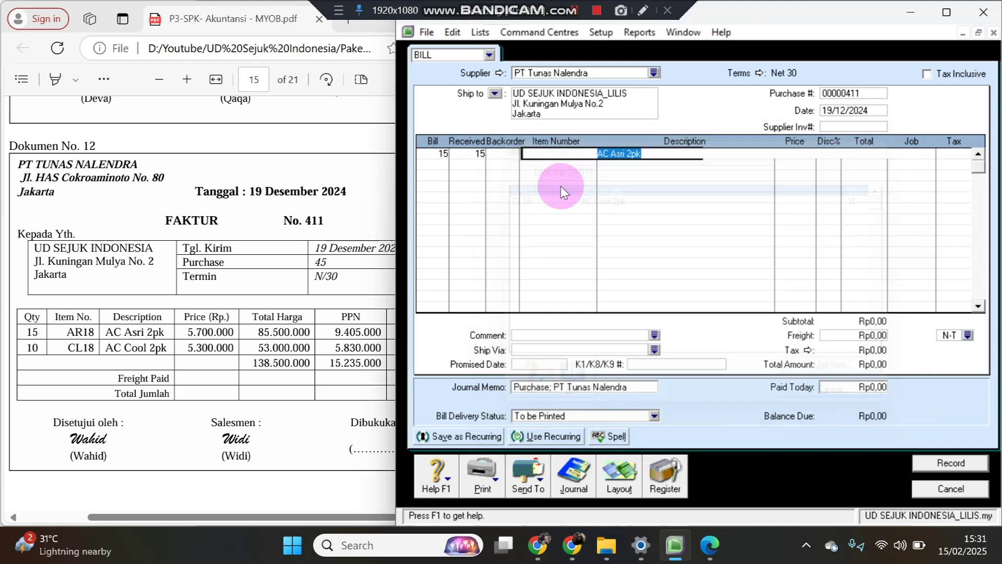
key(Tab)
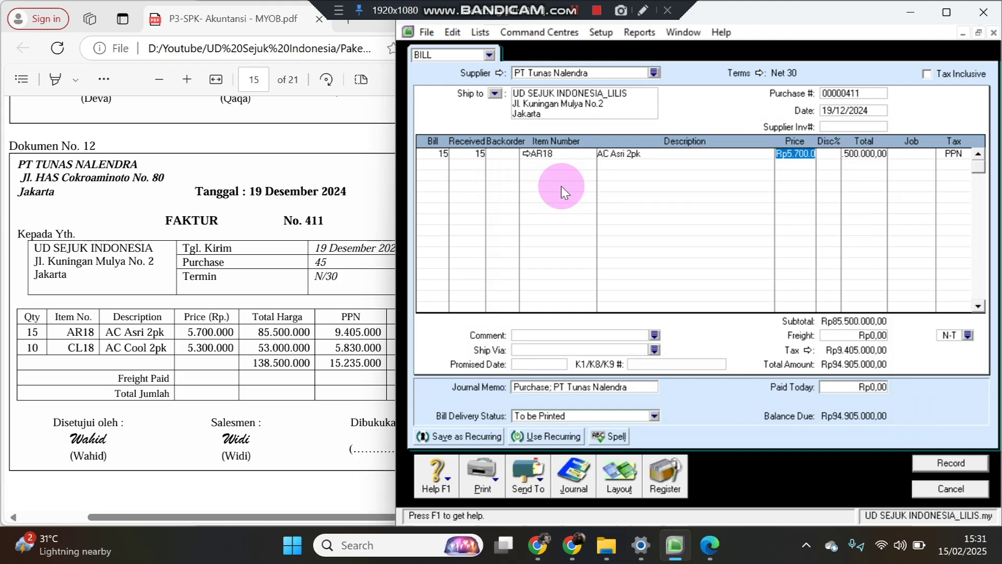
Add a second bill line for 10 units of item CL18 AC Cool 2pk.
key(Return)
text(10)
key(Tab)
key(Tab)
key(Tab)
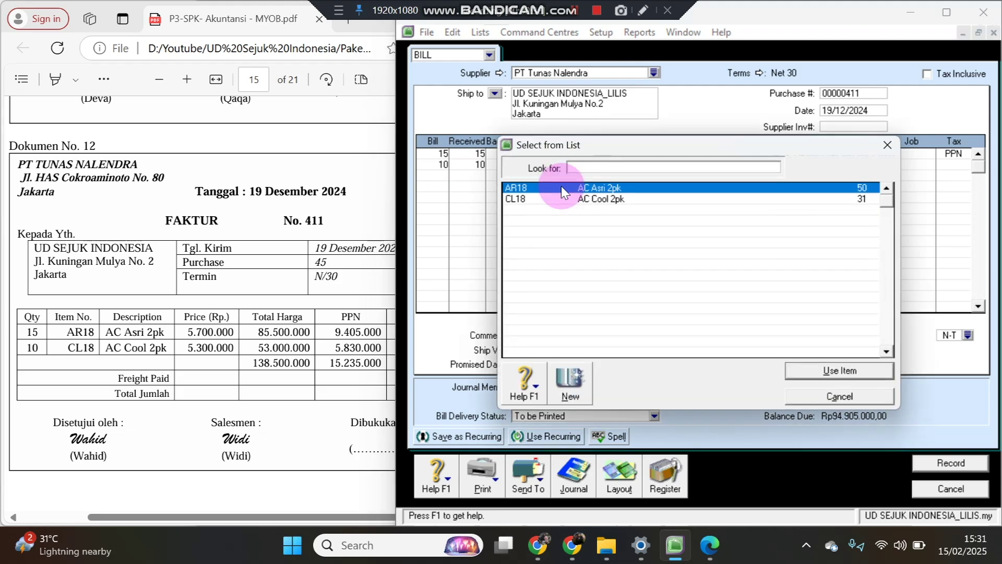
text(CL18)
key(Return)
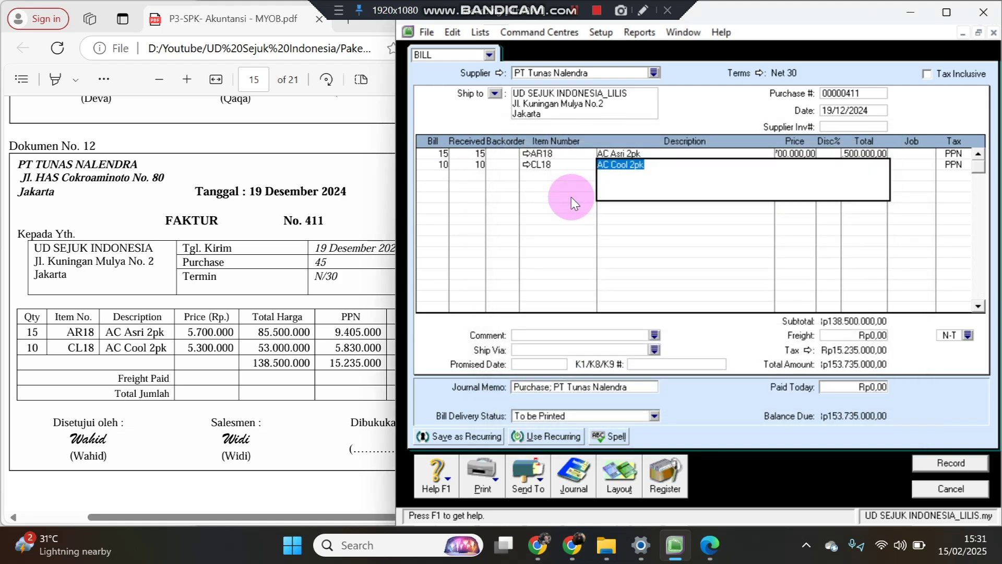
key(BackSpace)
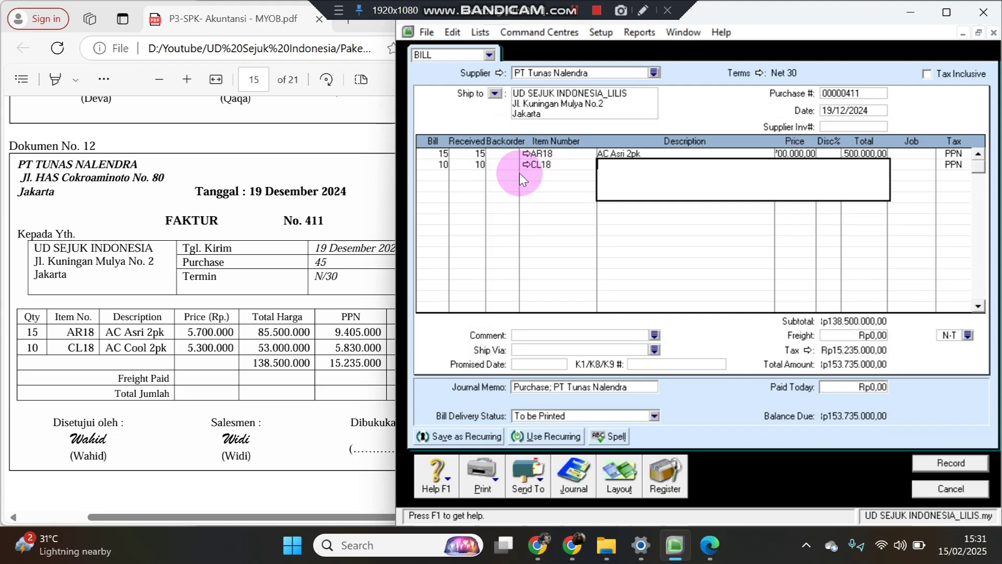
click(441, 165)
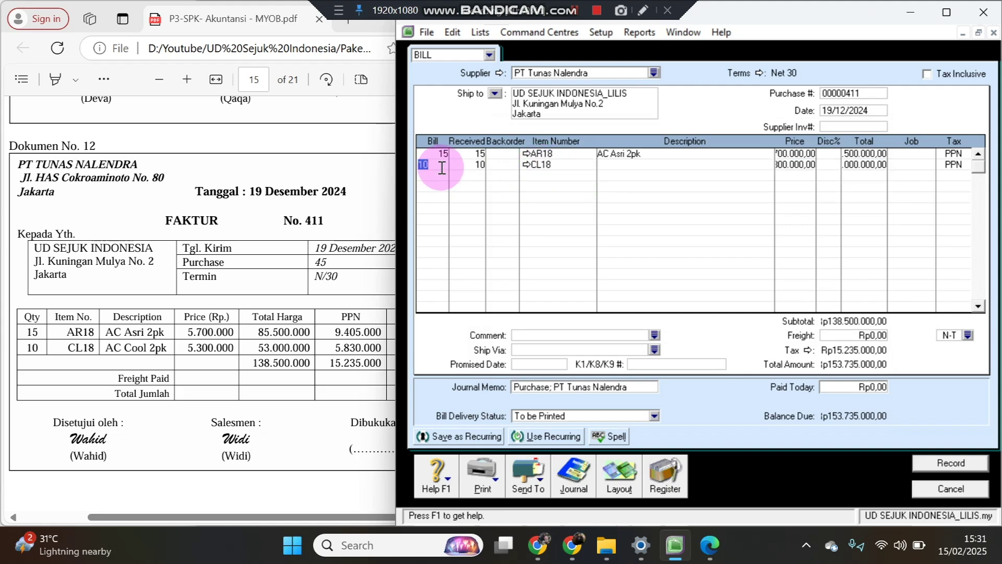
key(Tab)
key(Tab)
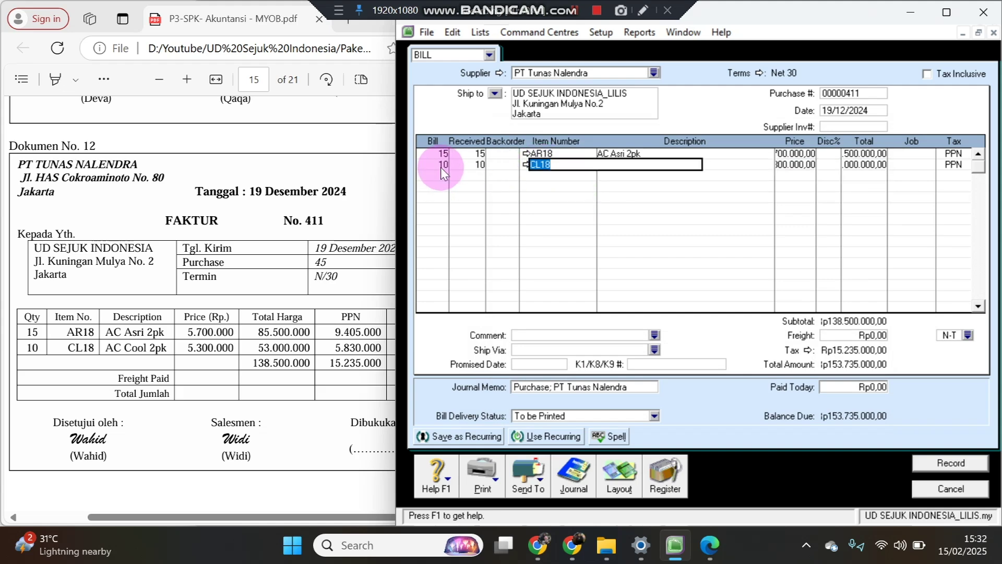
click(526, 164)
click(825, 473)
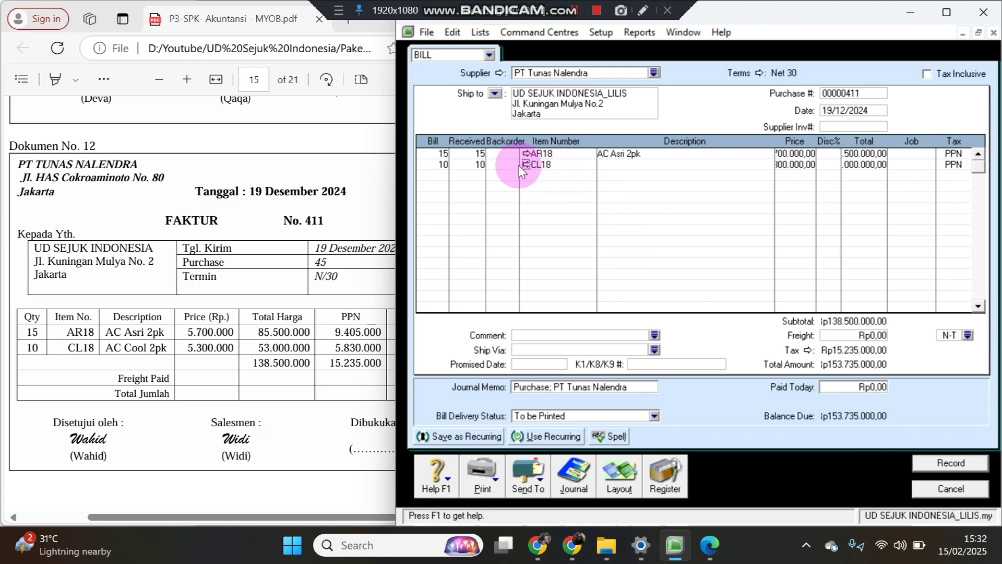
click(563, 165)
click(525, 165)
key(Escape)
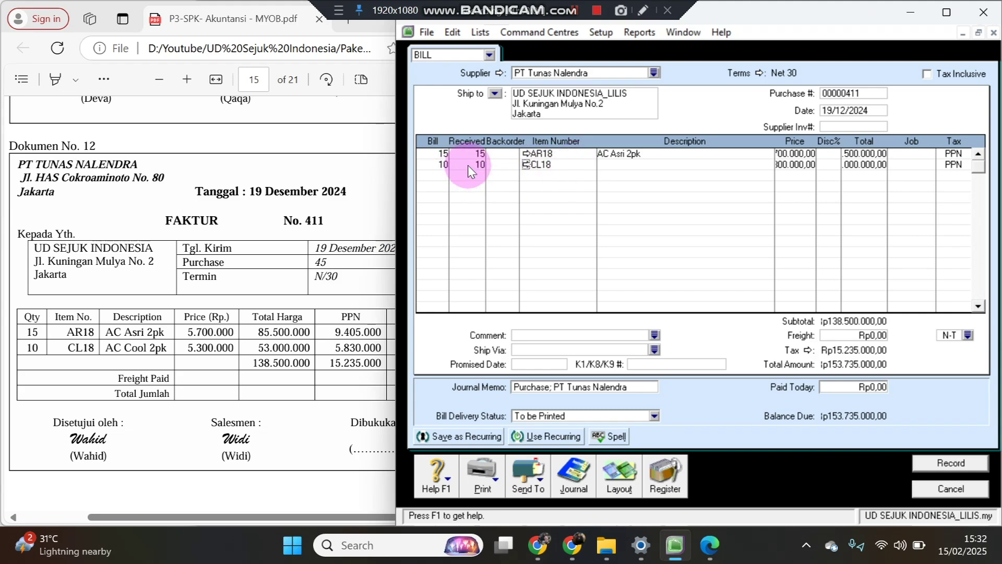
Reselect item CL18 AC Cool 2pk on the second bill line to restore its default description.
click(436, 165)
key(Tab)
key(Tab)
key(Tab)
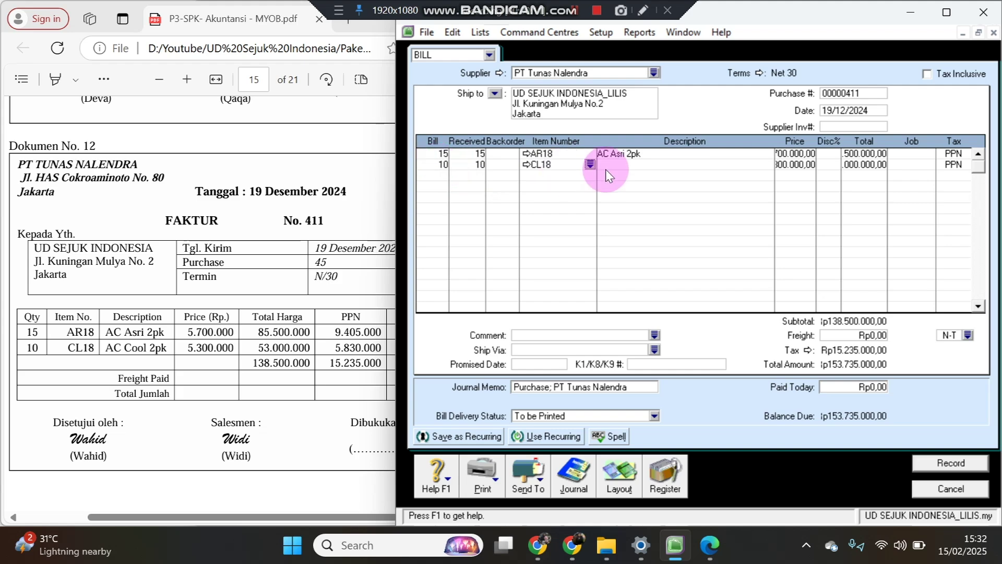
click(590, 165)
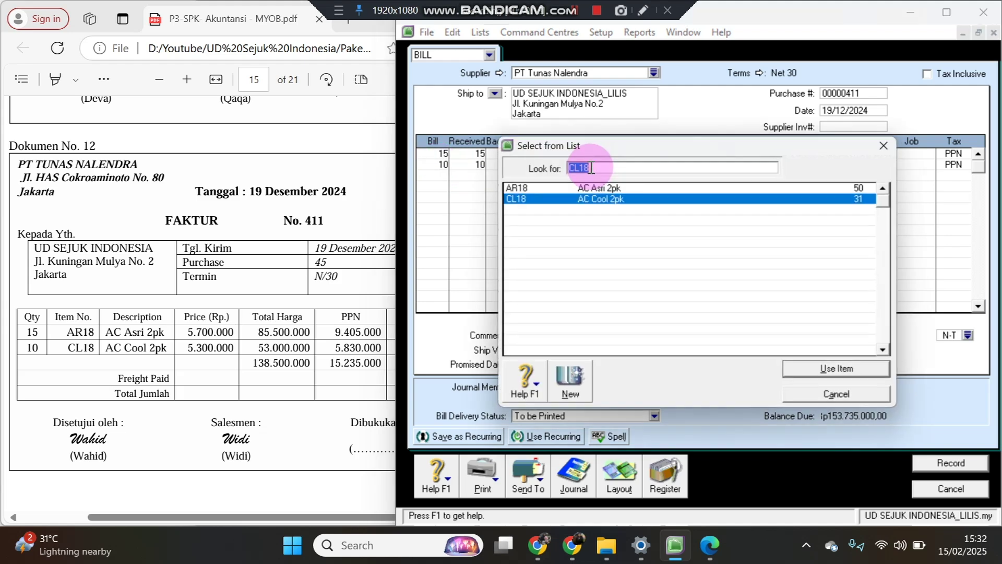
double_click(574, 191)
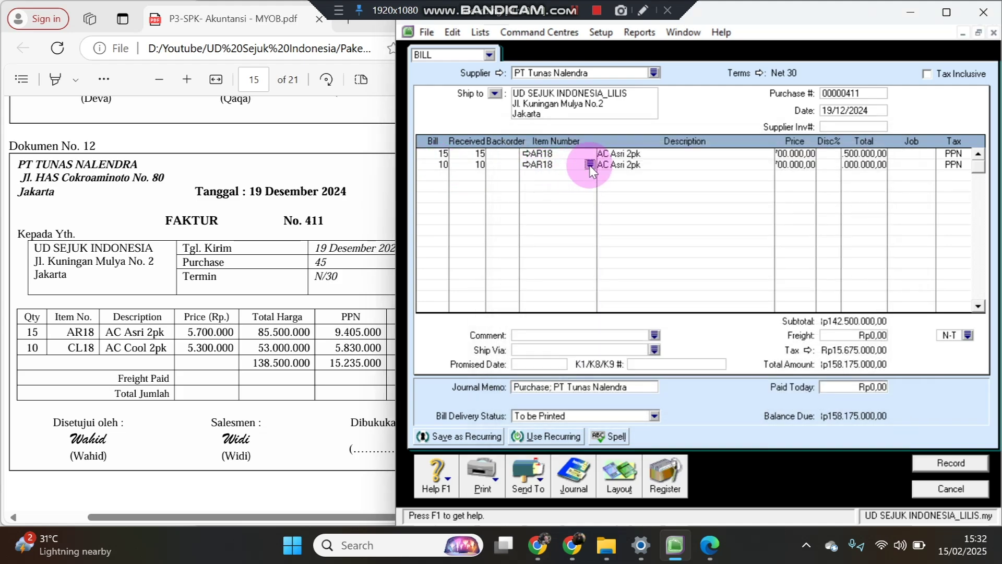
click(589, 164)
double_click(577, 198)
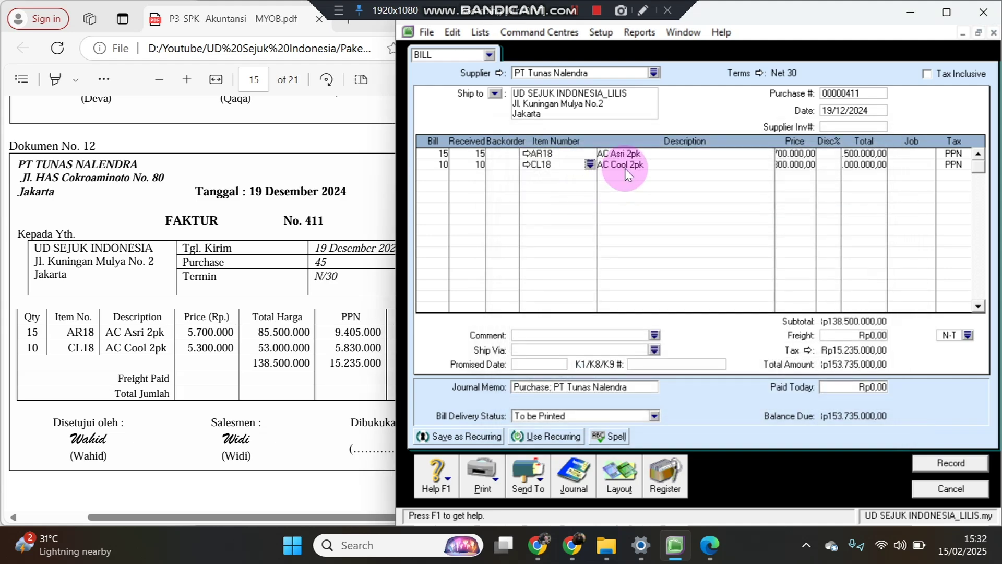
key(Tab)
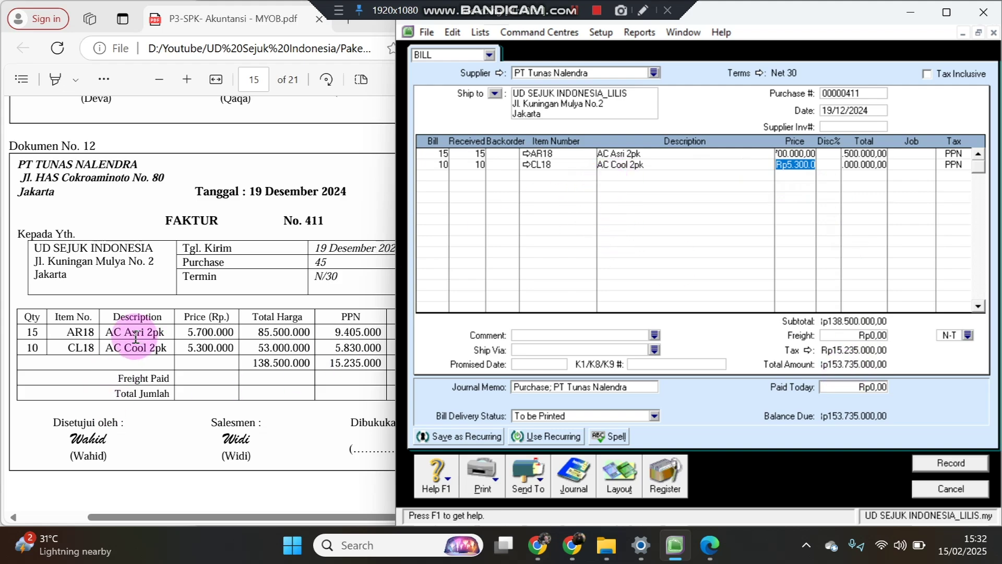
Enter the invoice's freight charge of 1500000 on the bill.
click(283, 355)
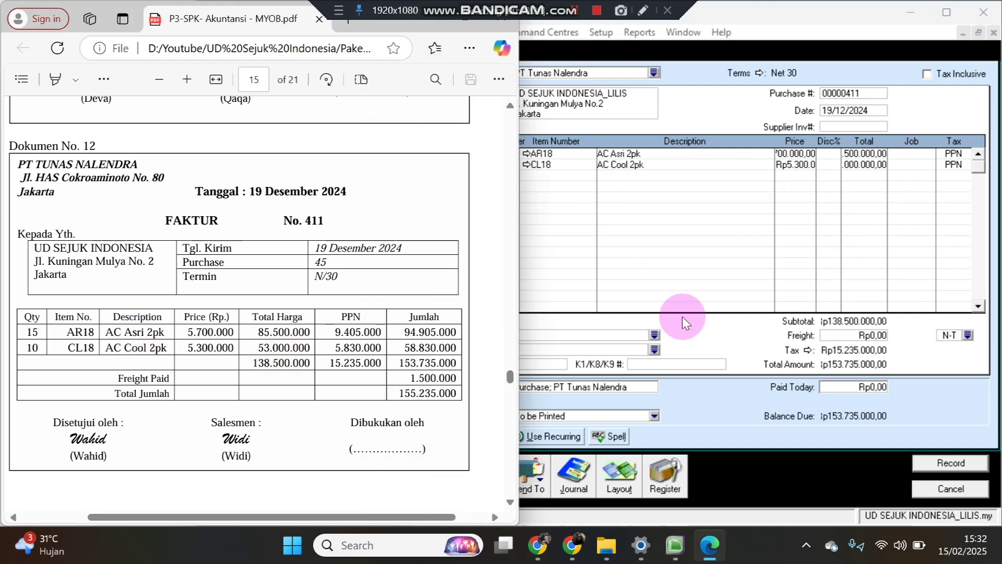
click(835, 335)
text(1500000)
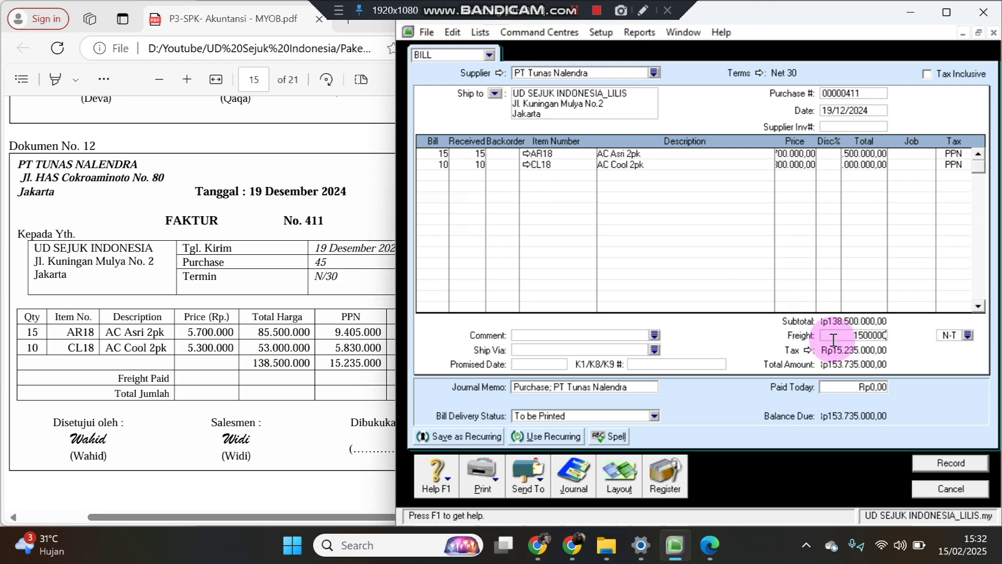
key(Tab)
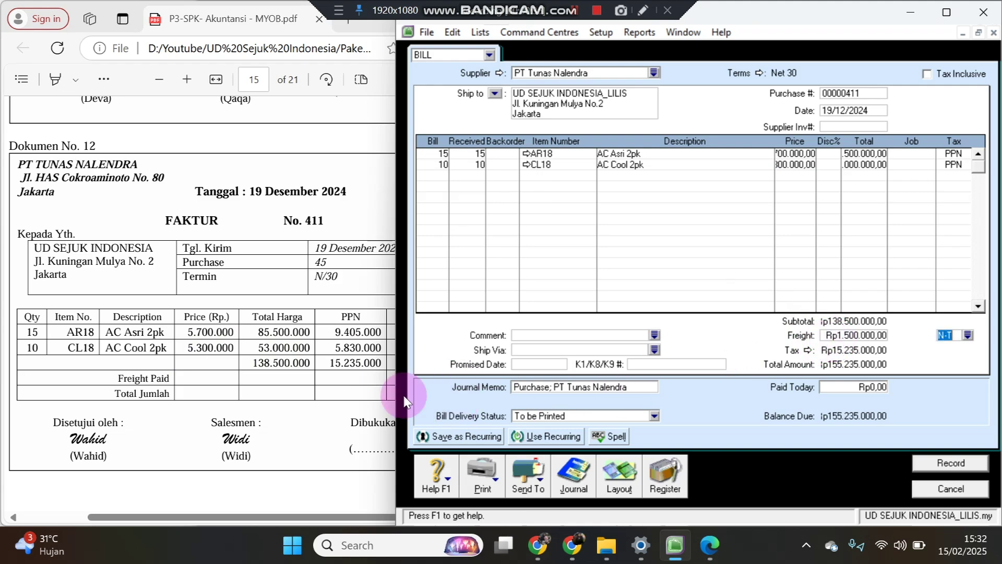
Check the bill against Dokumen No. 12 and record it, ignoring all spelling suggestions for "Asri".
click(334, 382)
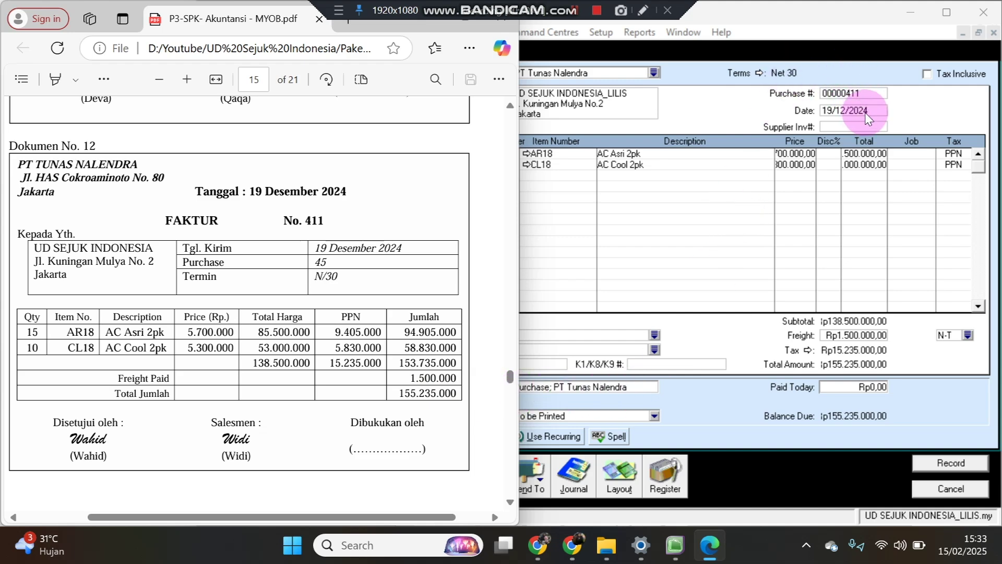
click(688, 107)
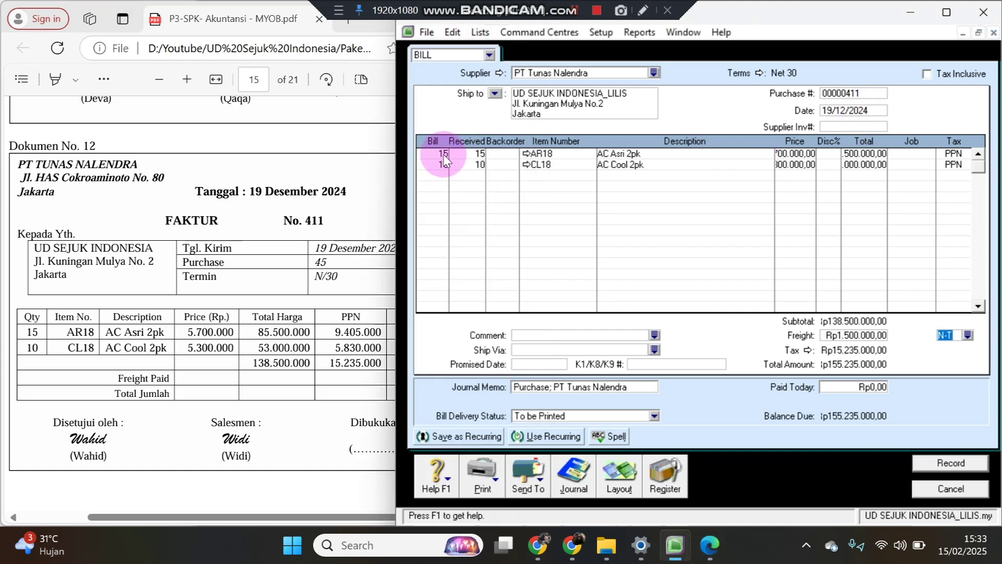
click(385, 372)
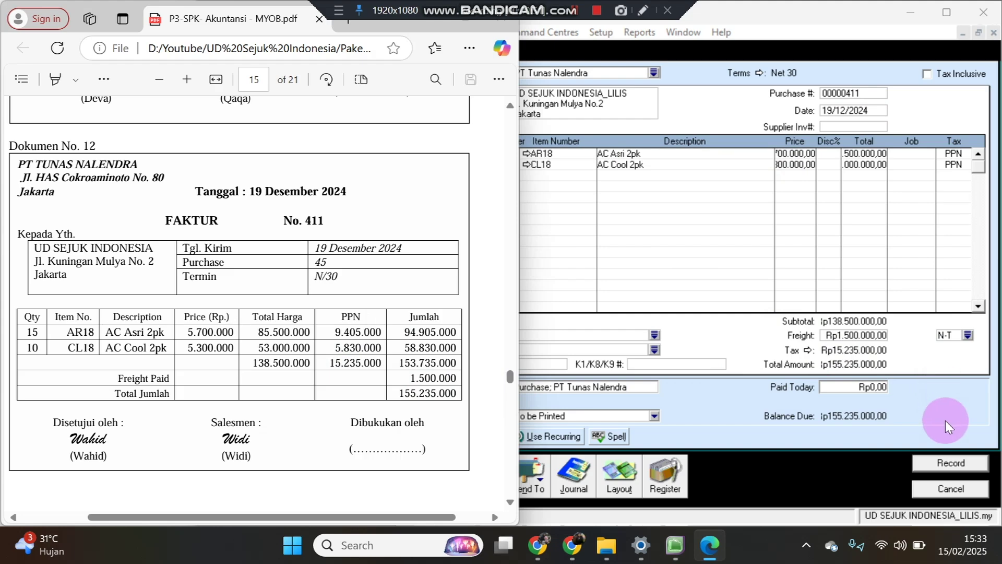
click(951, 463)
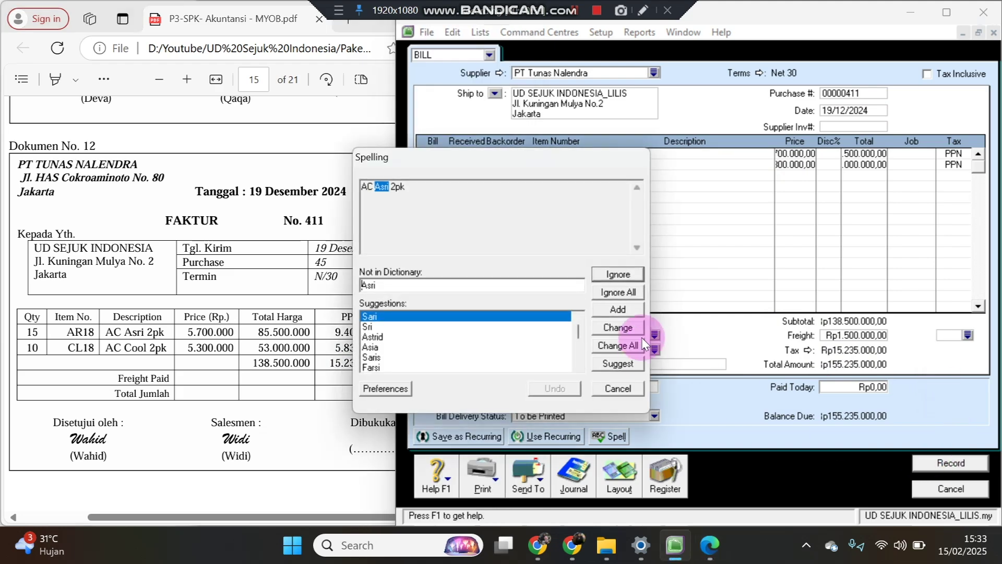
click(628, 295)
Read credit note Dokumen No. 13, close the blank bill and start a new purchase for supplier PT Tunas Nalendra.
click(225, 298)
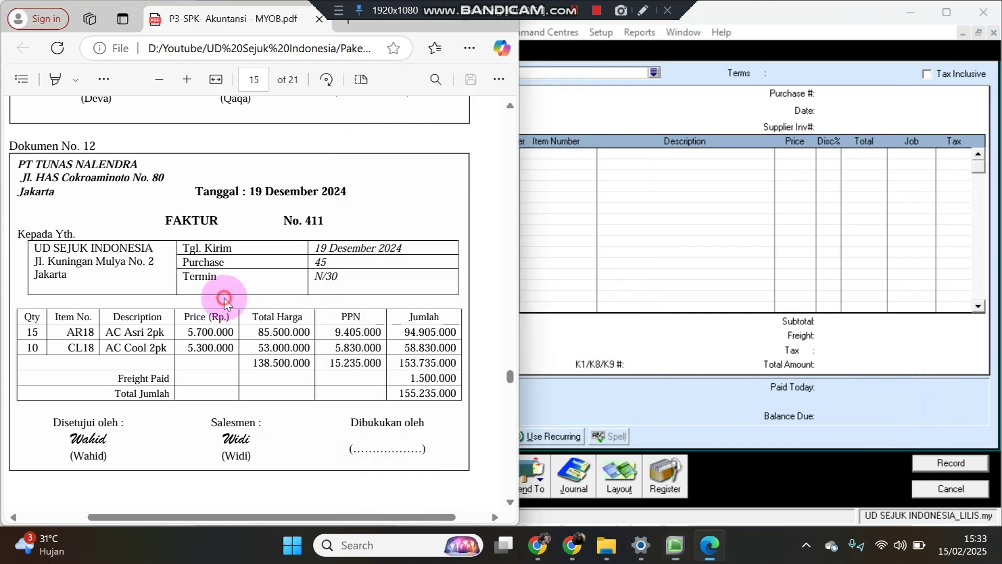
scroll(224, 299, down, 10)
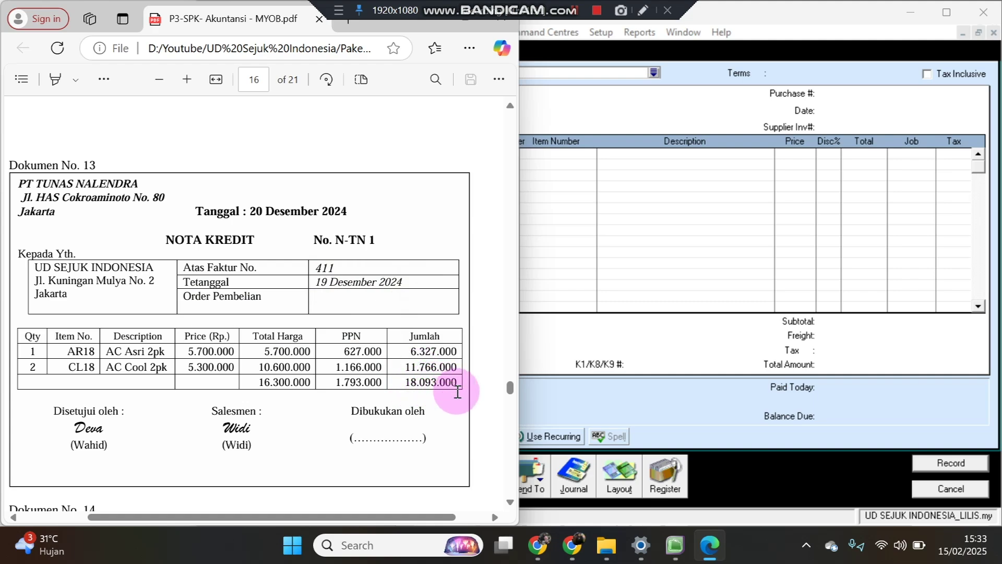
click(568, 404)
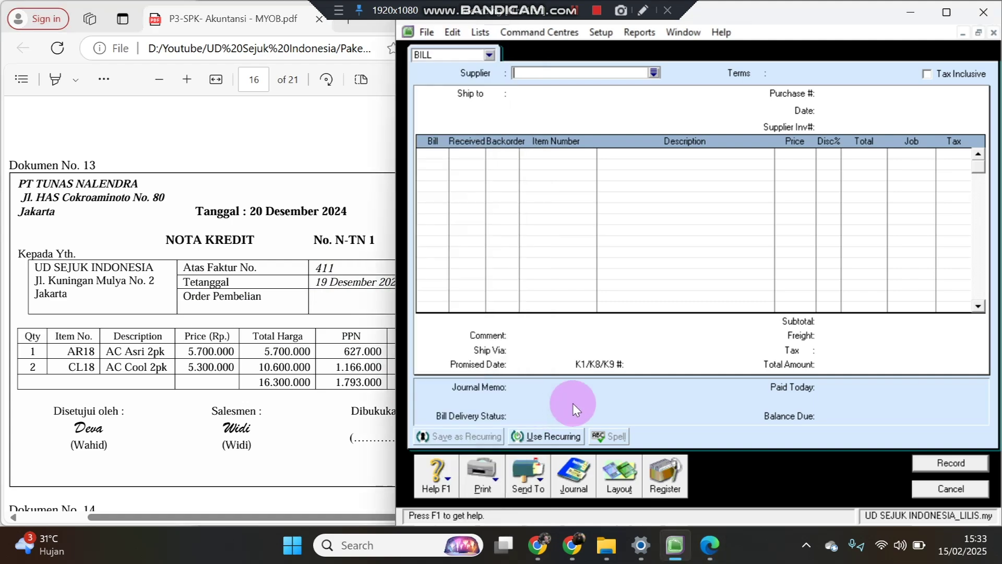
click(951, 488)
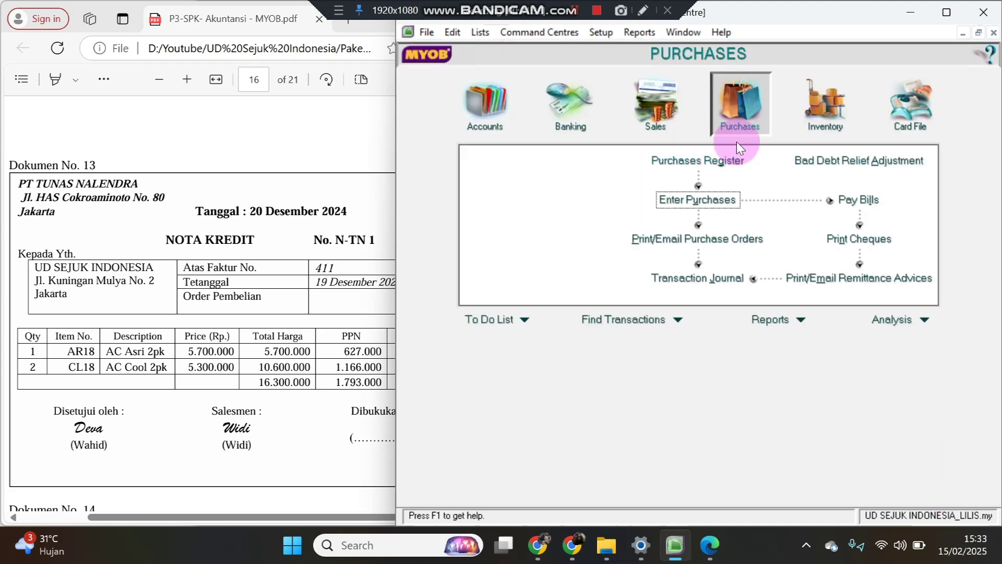
click(719, 204)
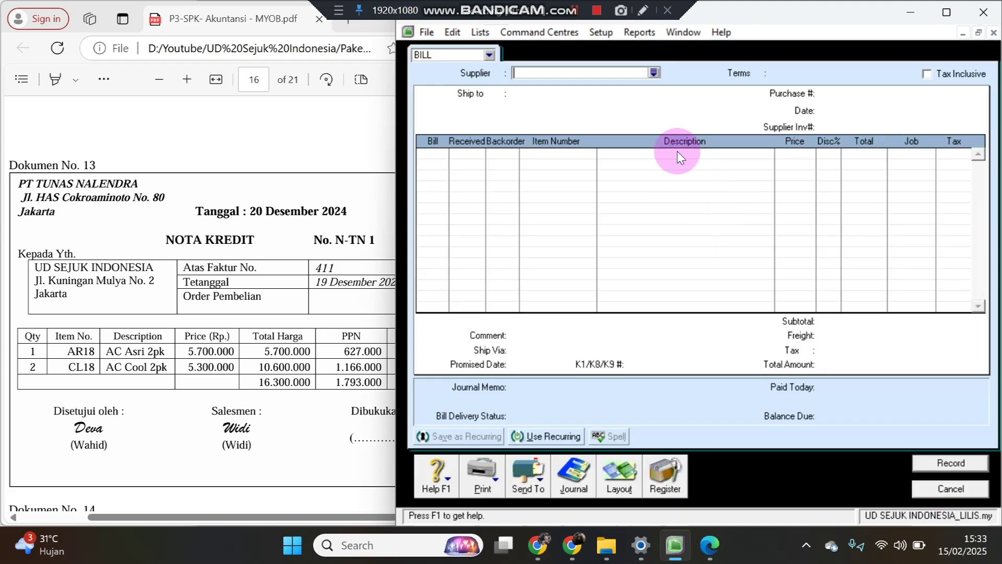
click(653, 73)
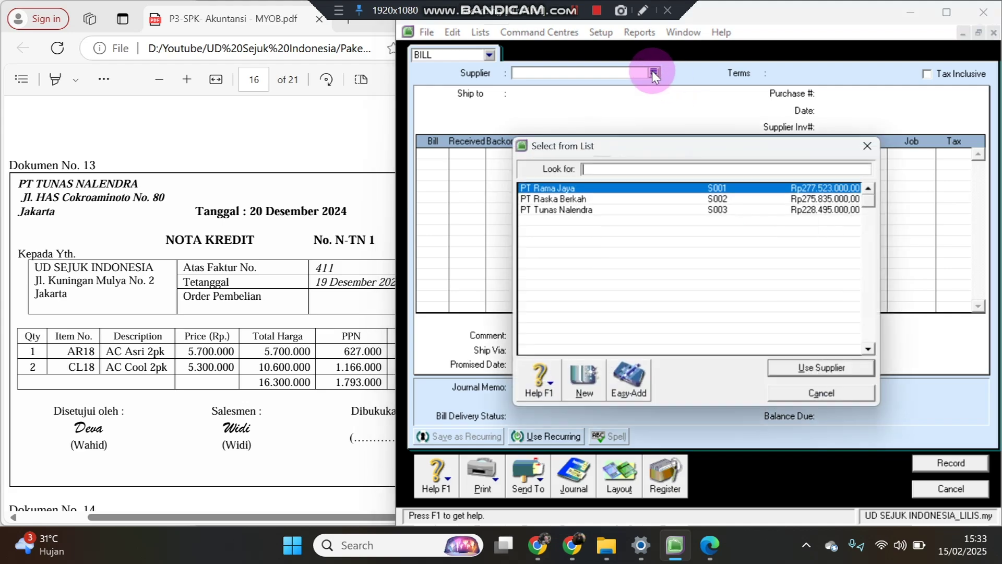
double_click(584, 213)
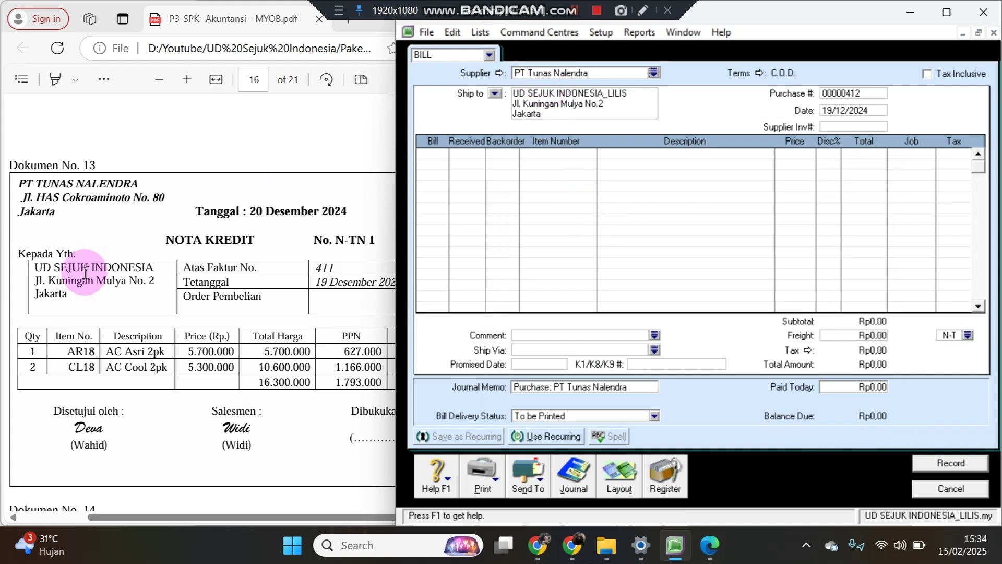
Date the purchase 20/12/2024 and enter N-TN 1 as its purchase number.
click(866, 111)
double_click(865, 112)
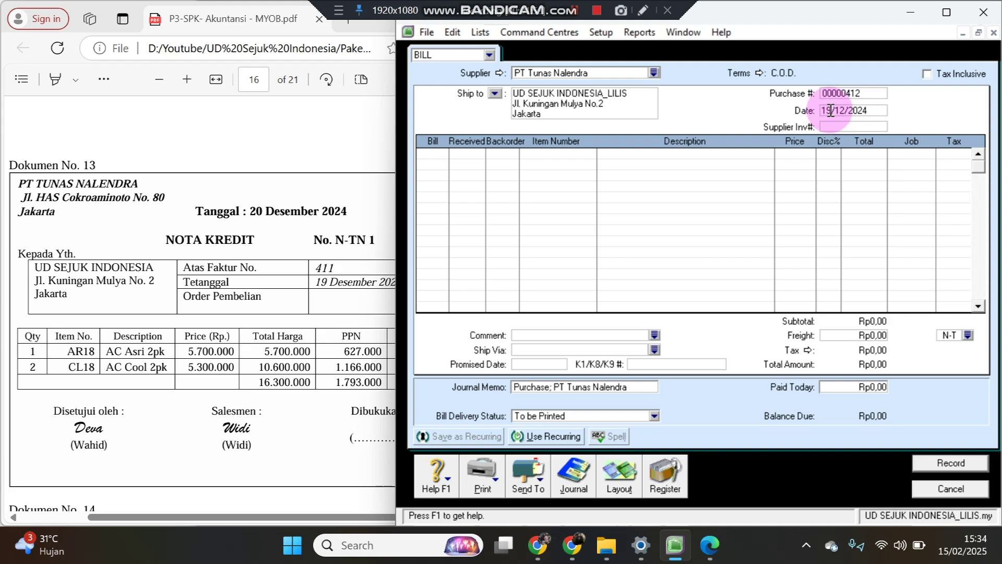
drag(831, 111, 820, 111)
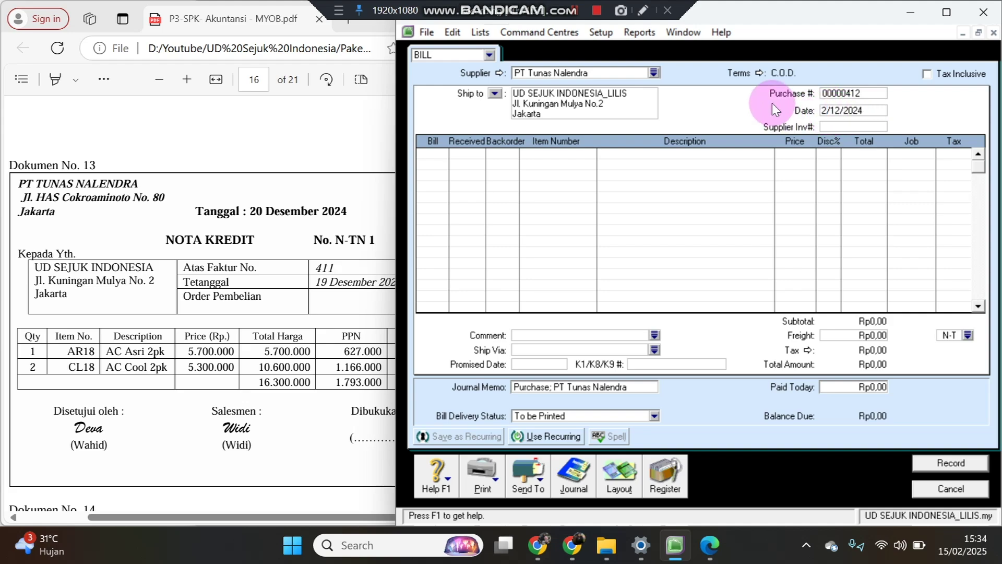
text(0)
key(Tab)
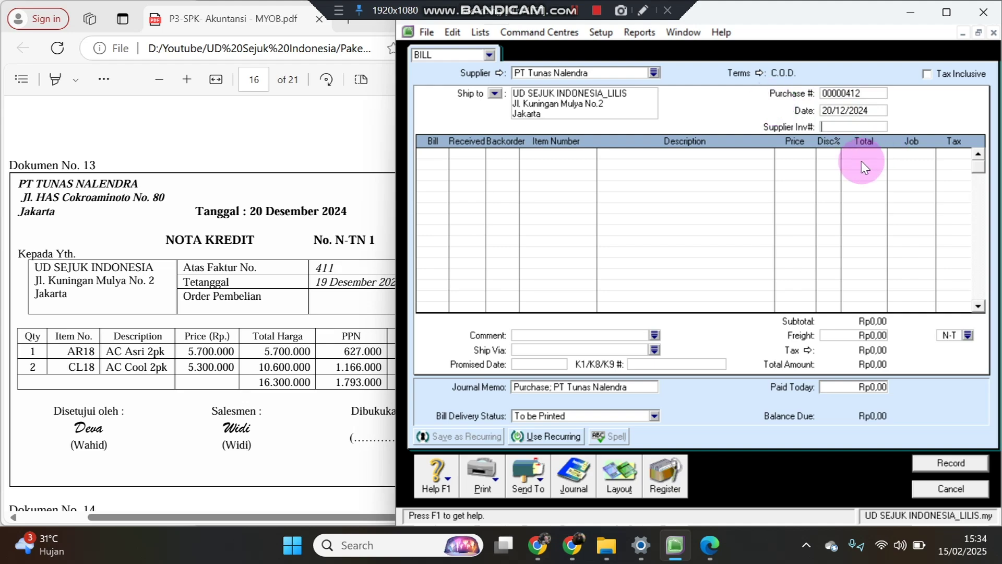
click(840, 93)
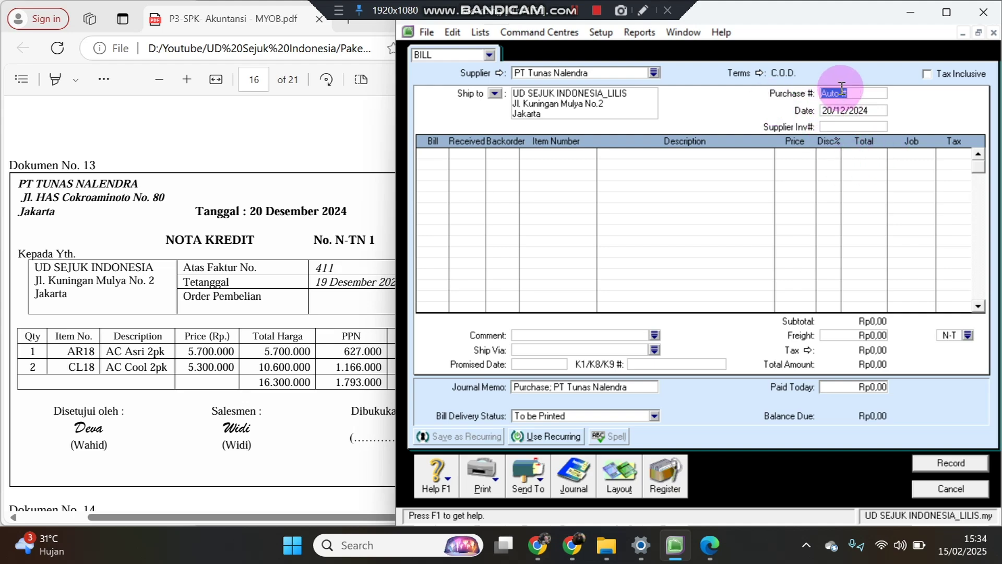
text(N-TN 1)
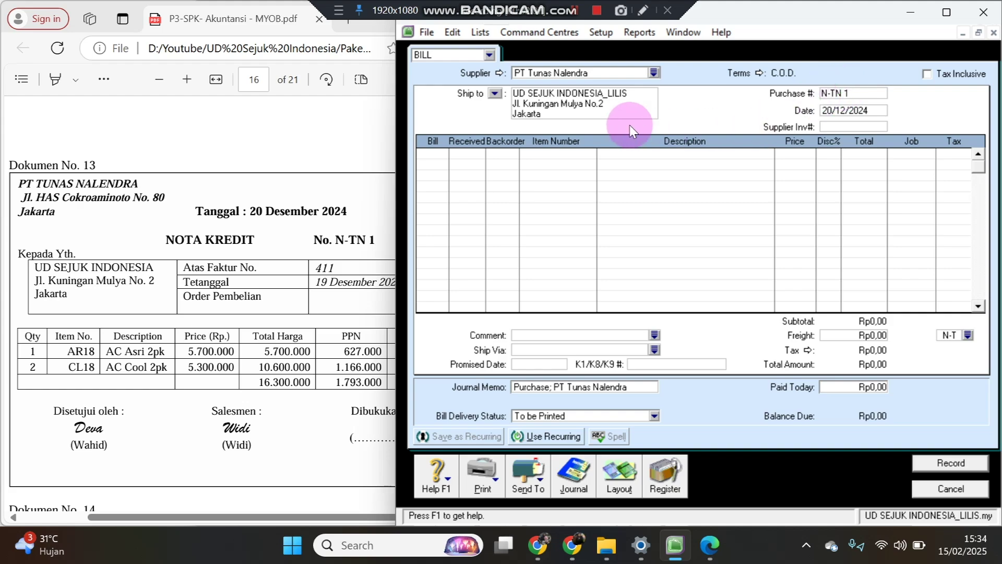
Add a return line with a quantity of -1 for item AR18 AC Asri 2pk.
click(440, 162)
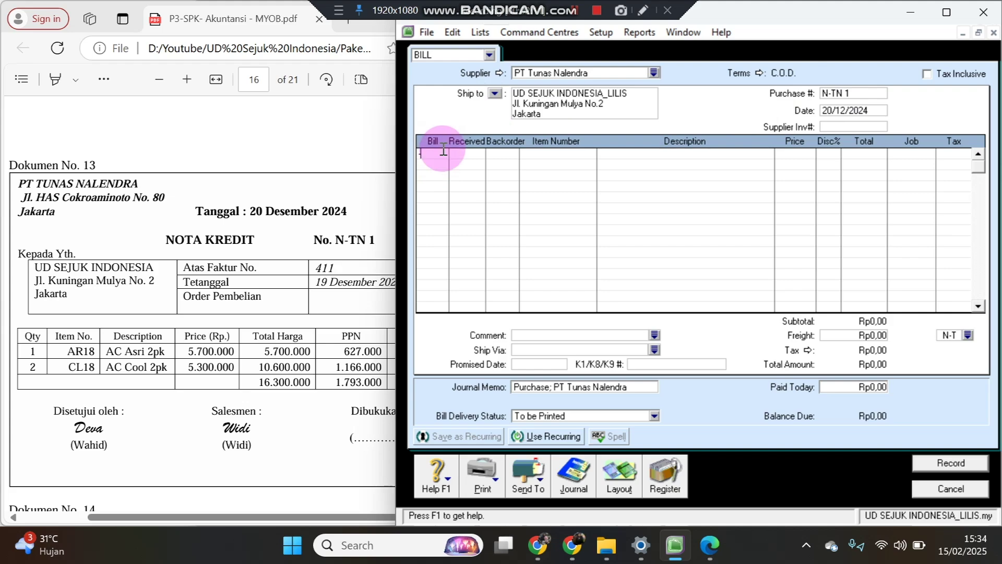
text(-1)
key(Tab)
key(Tab)
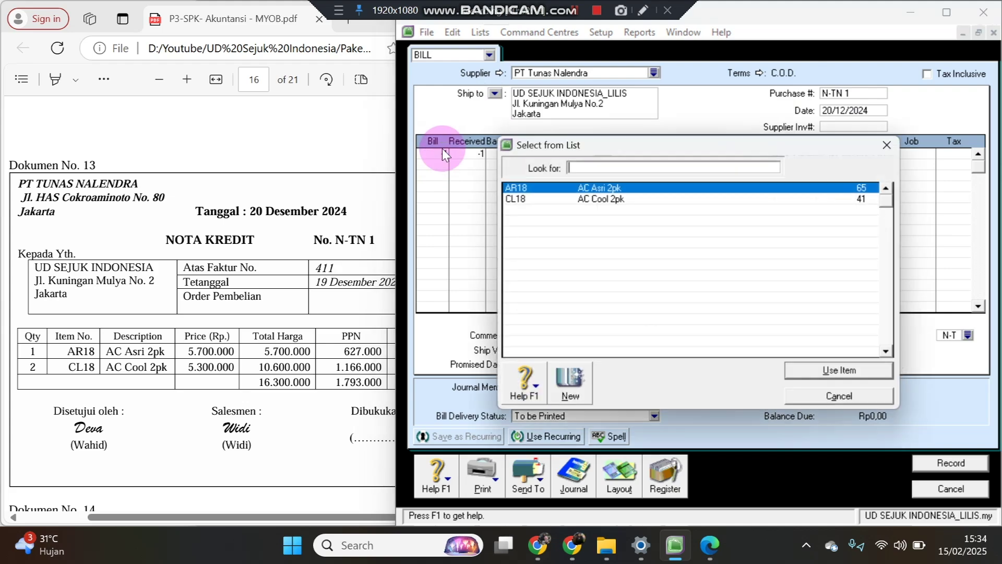
double_click(521, 188)
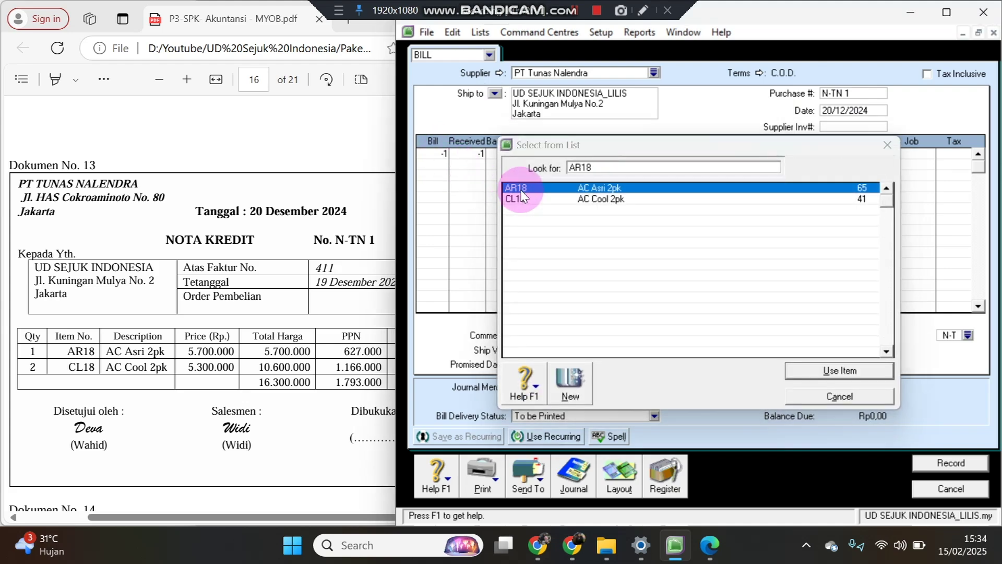
key(BackSpace)
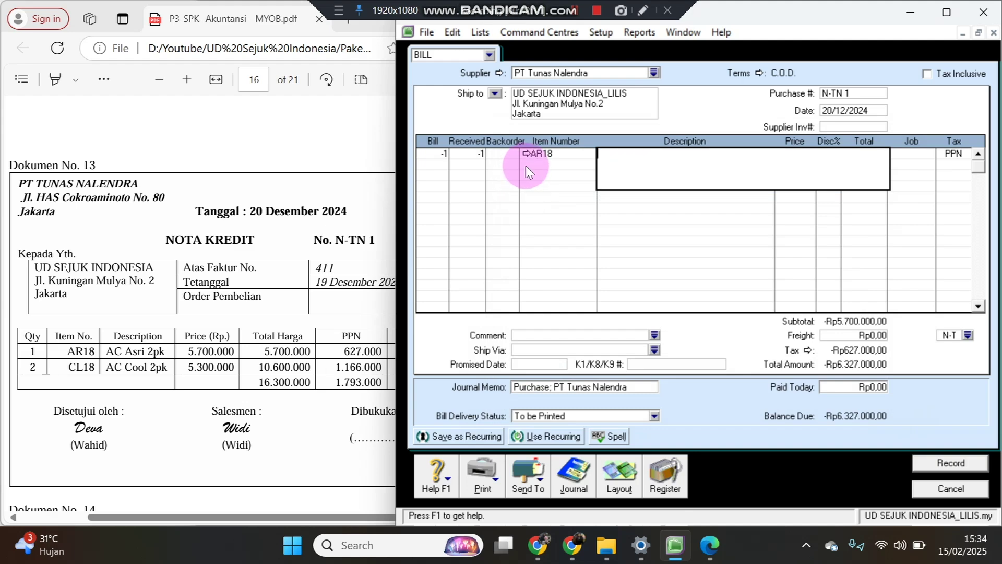
click(425, 153)
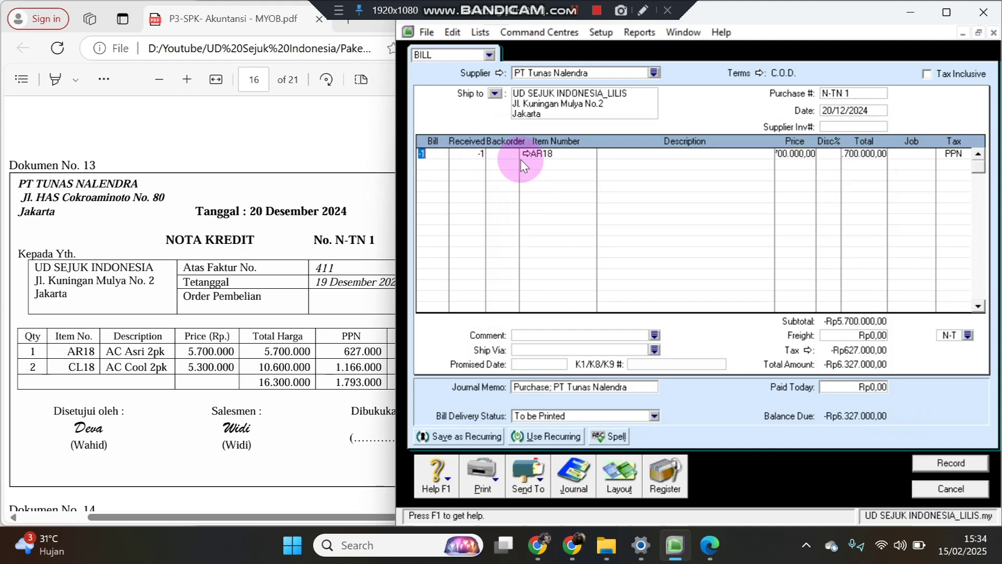
click(570, 156)
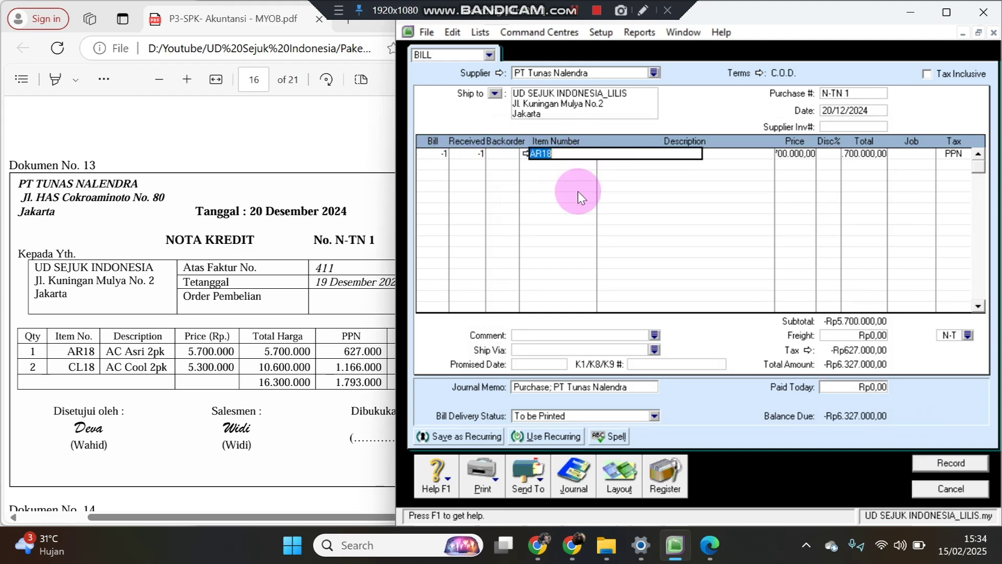
click(587, 165)
click(605, 153)
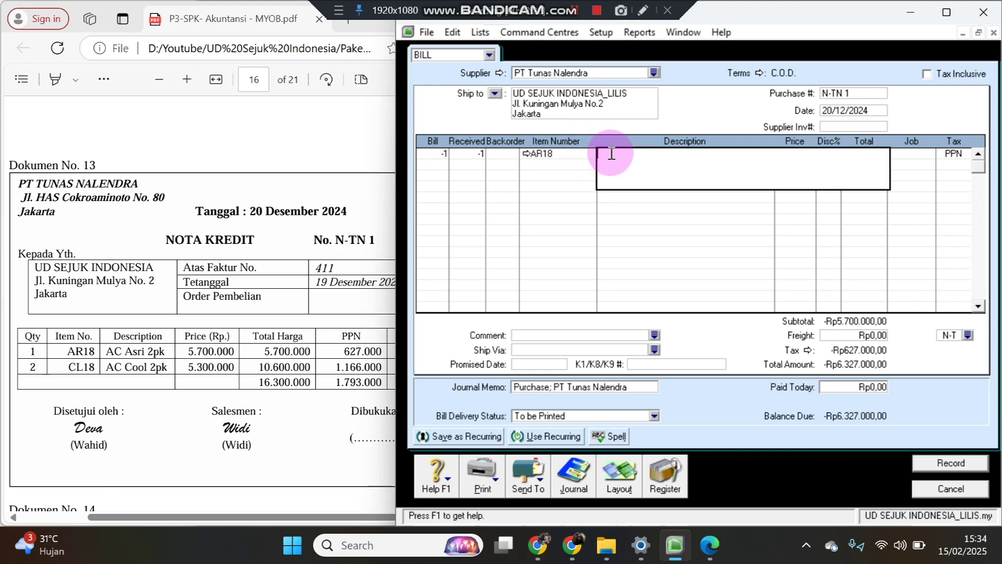
click(525, 153)
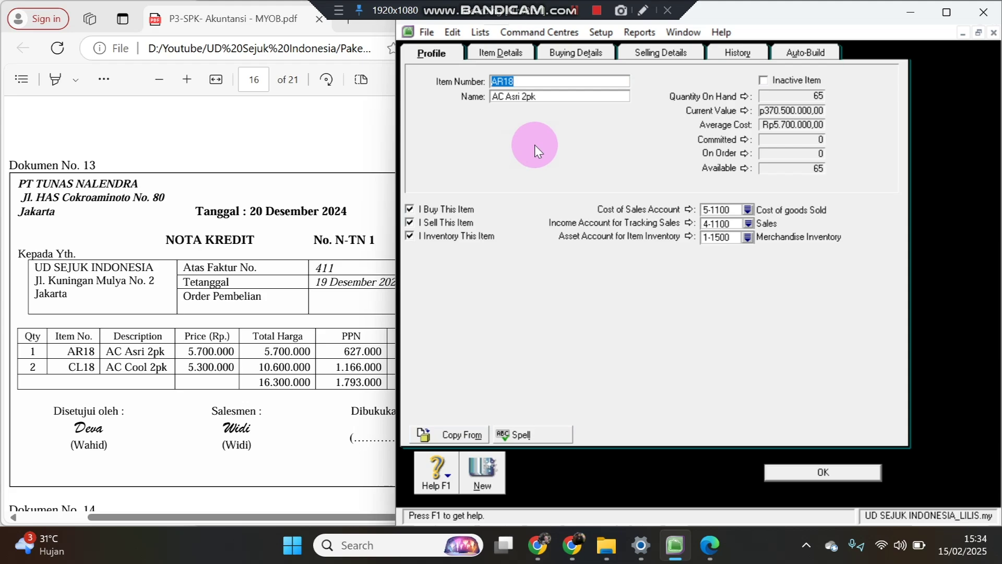
key(Escape)
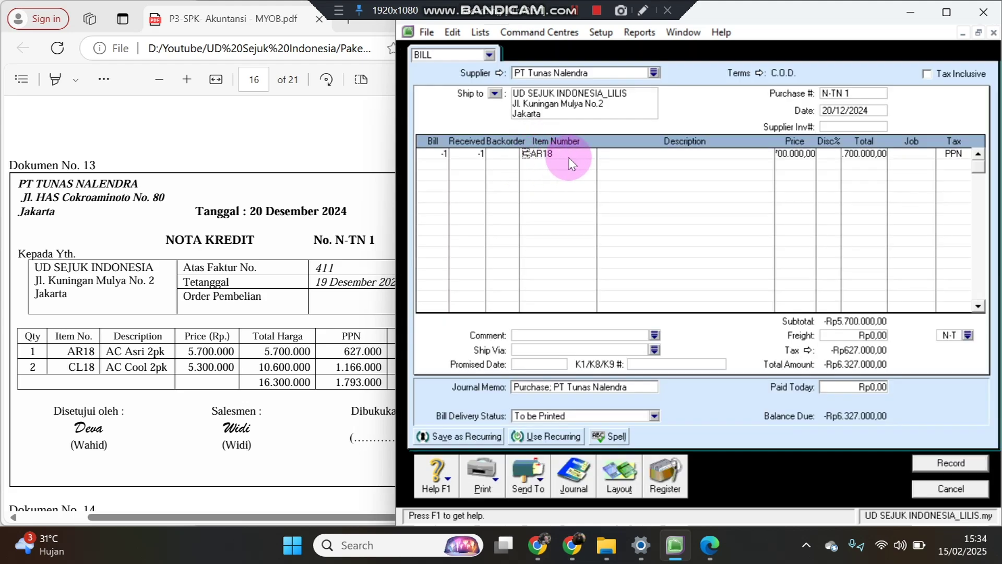
key(Escape)
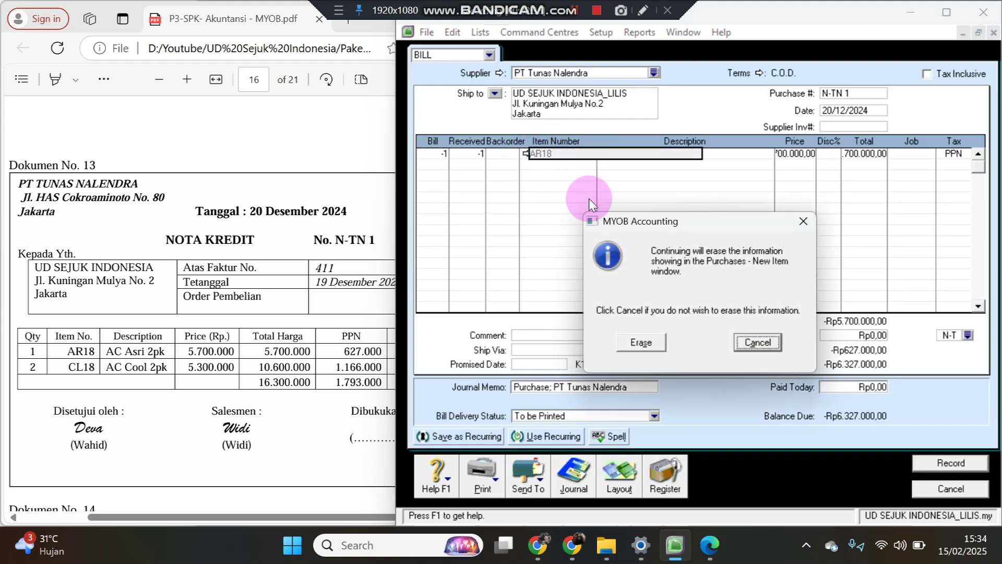
click(751, 342)
Add a second return line with a quantity of -2 for item CL18 AC Cool 2pk.
click(438, 162)
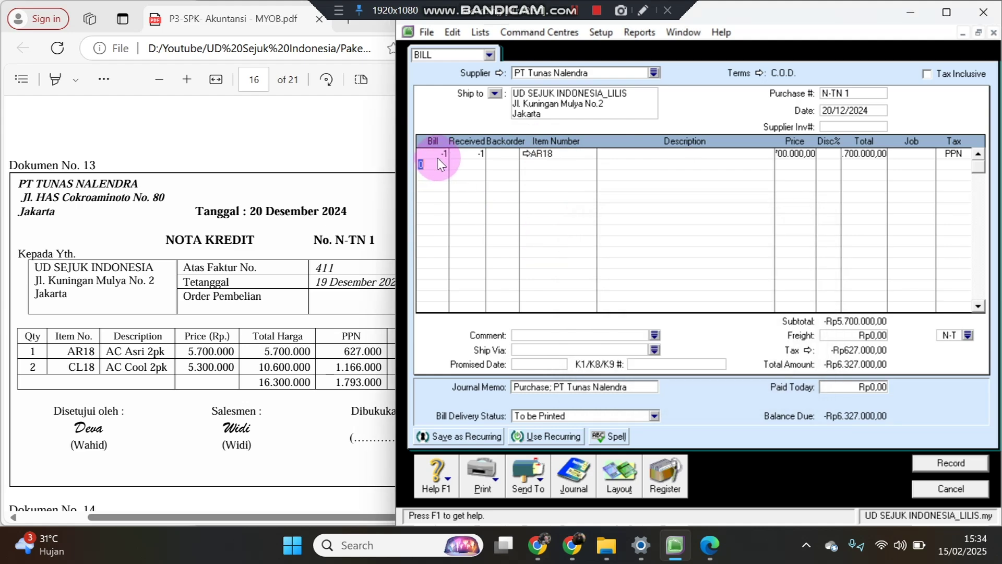
text(-2)
key(Tab)
key(Tab)
key(Tab)
double_click(590, 197)
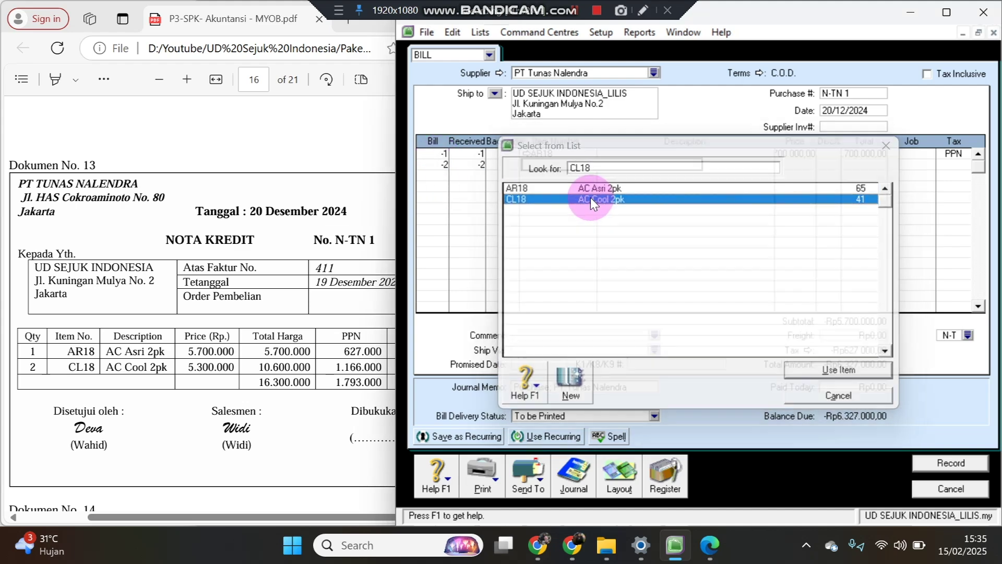
key(Delete)
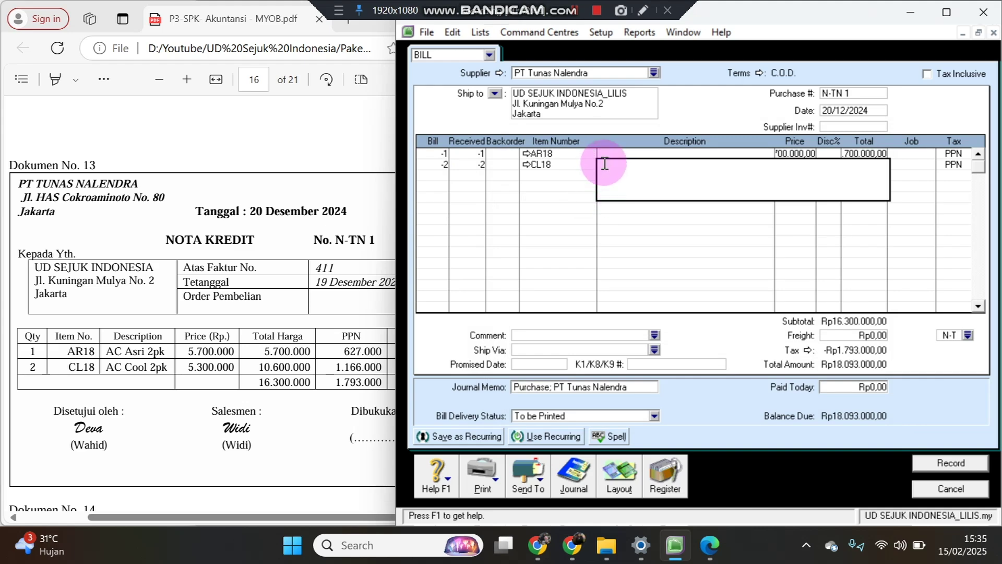
Fill the first return line's missing description by switching its item to CL18 and back to AR18.
click(422, 165)
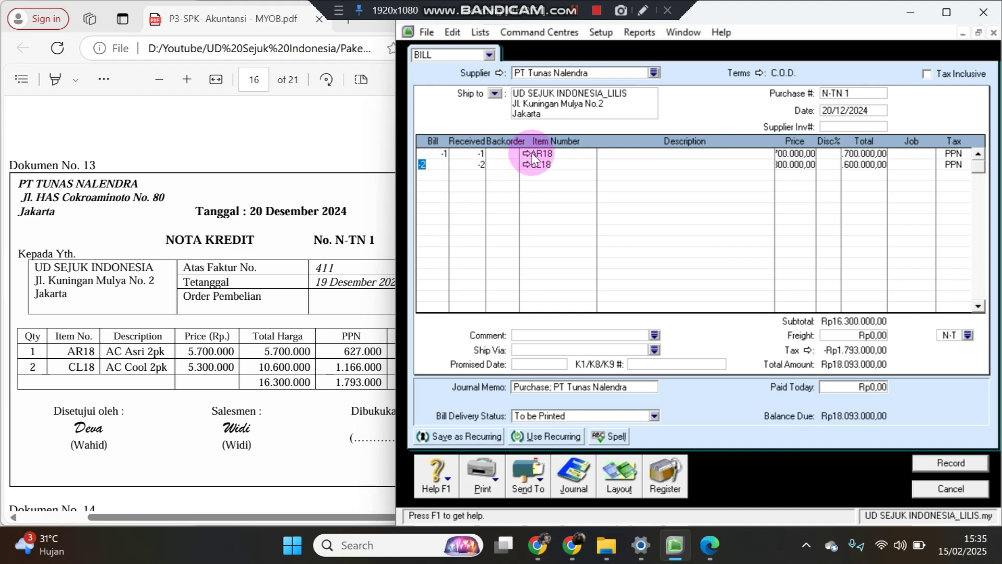
click(566, 153)
click(579, 163)
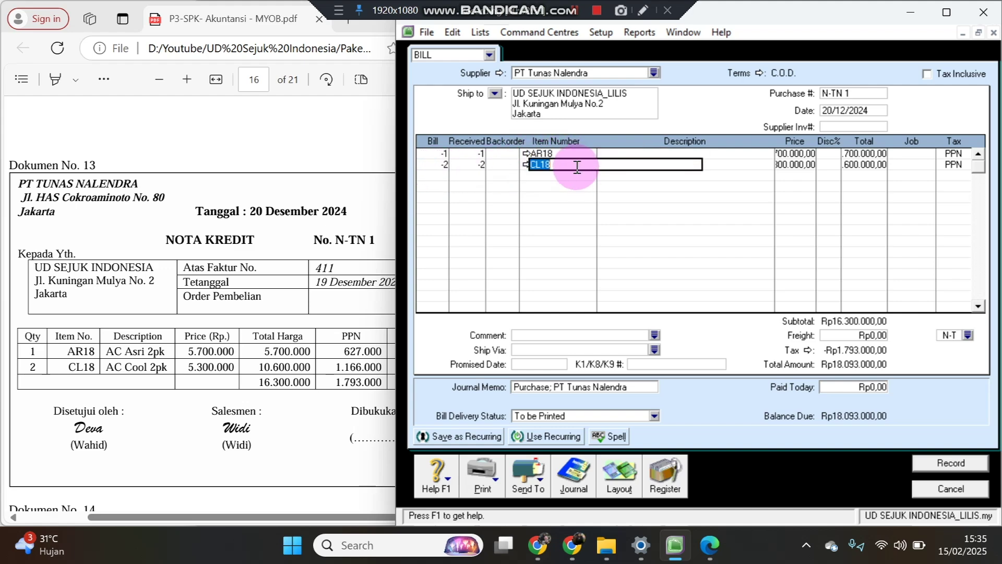
click(583, 154)
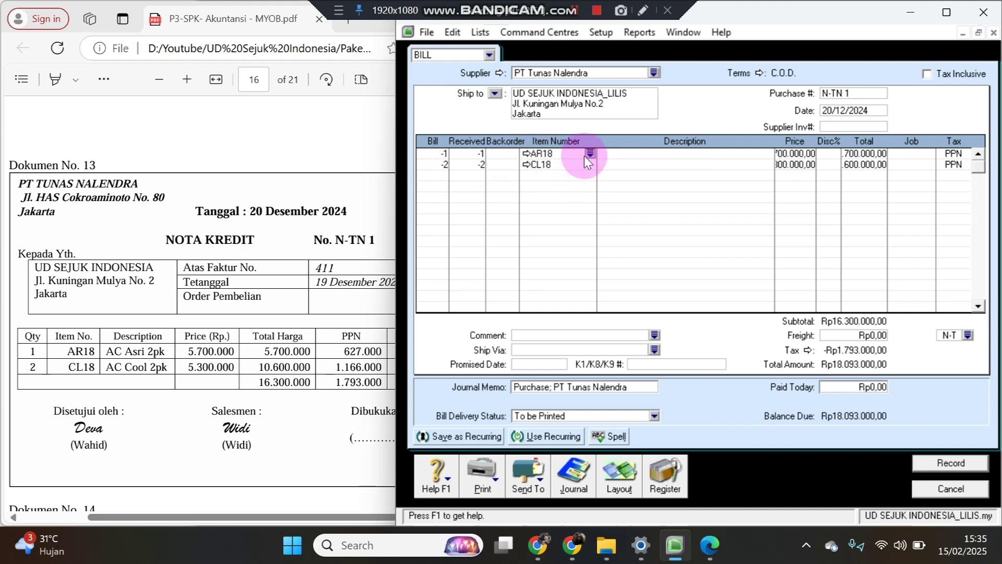
click(587, 155)
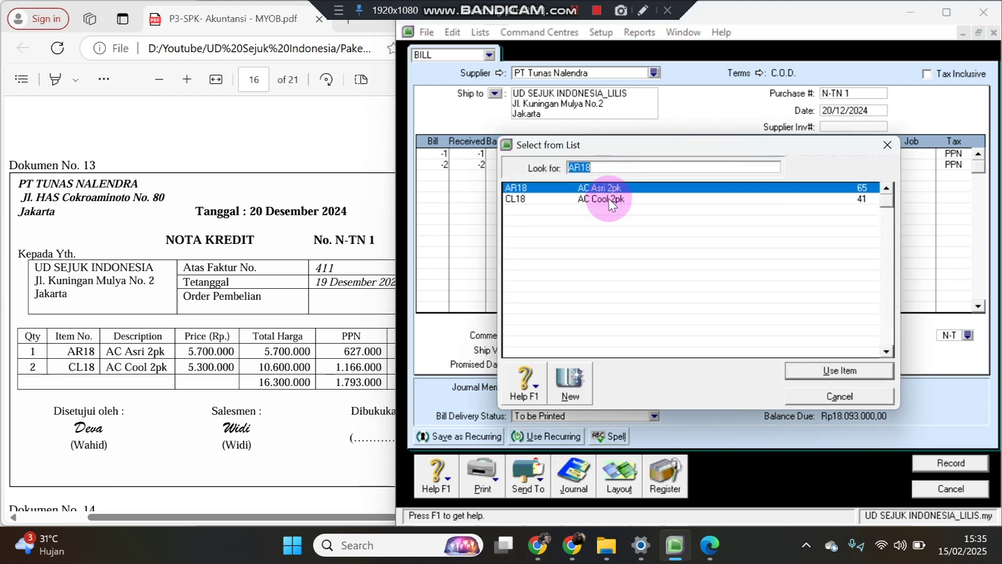
key(Return)
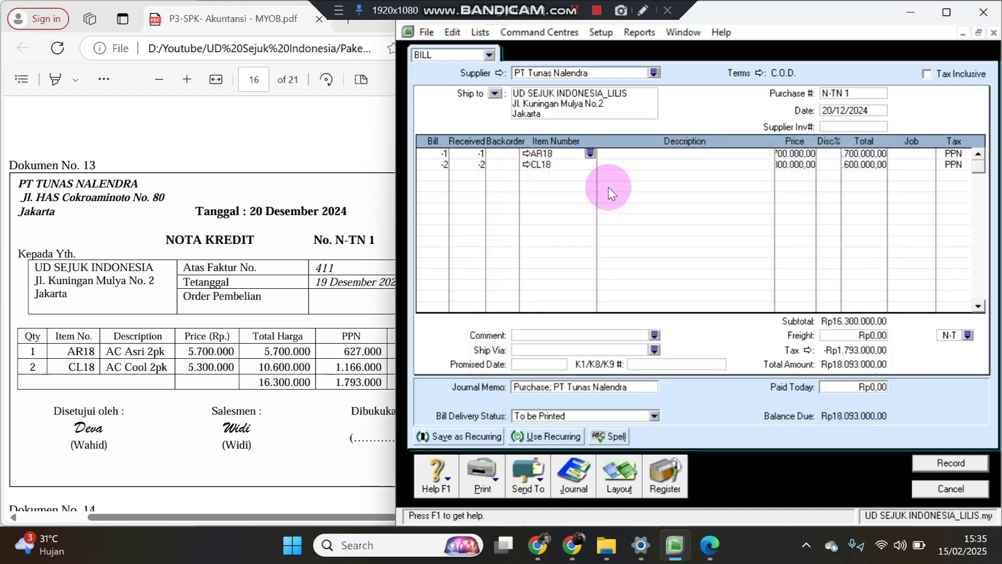
click(588, 154)
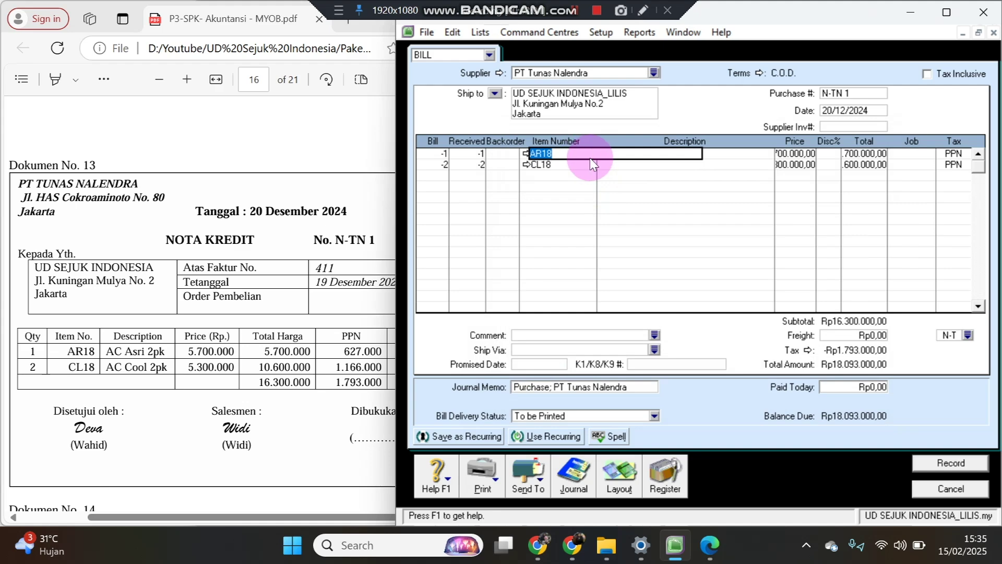
click(593, 152)
click(609, 202)
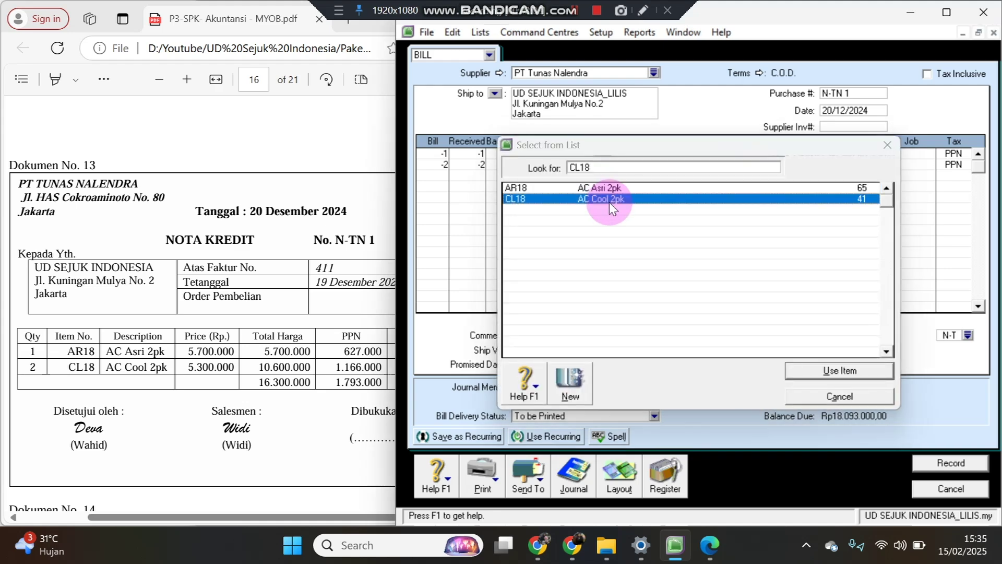
key(Return)
click(594, 162)
key(Return)
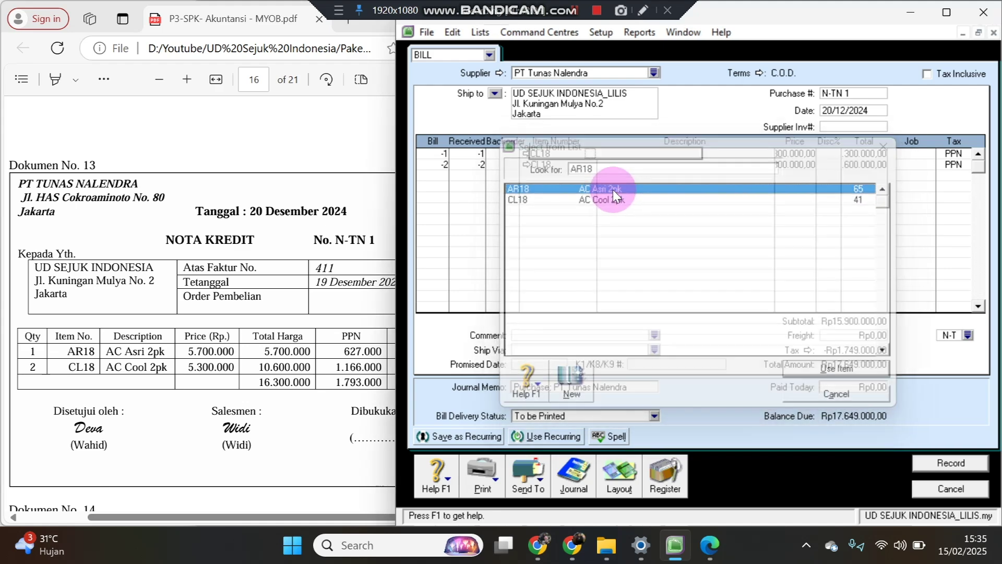
Fill the second return line's missing description by switching its item to AR18 and back to CL18.
click(595, 164)
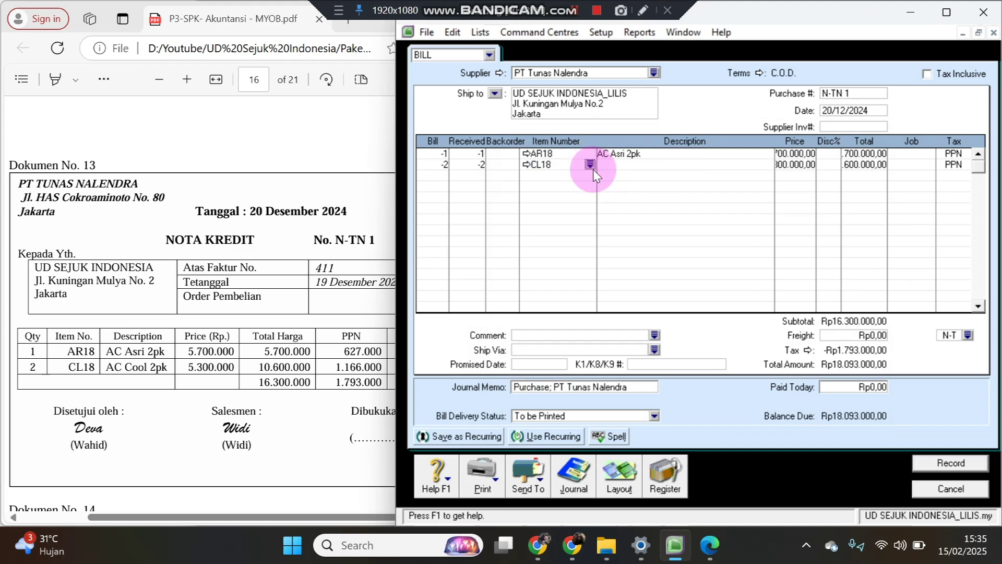
click(593, 170)
double_click(599, 188)
click(590, 165)
double_click(595, 201)
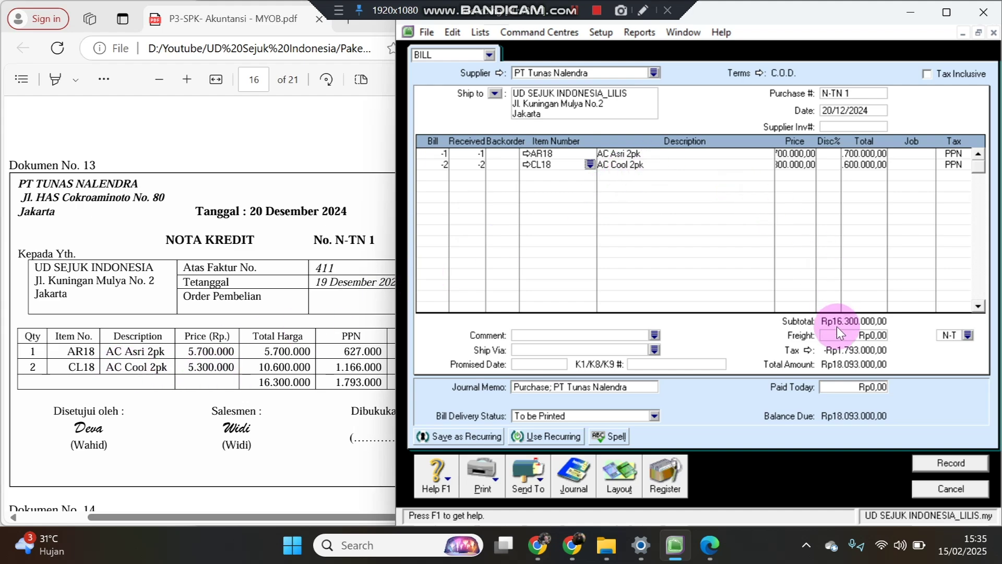
Check the return against Dokumen No. 13 and record it, ignoring all spelling suggestions for "Asri".
click(320, 385)
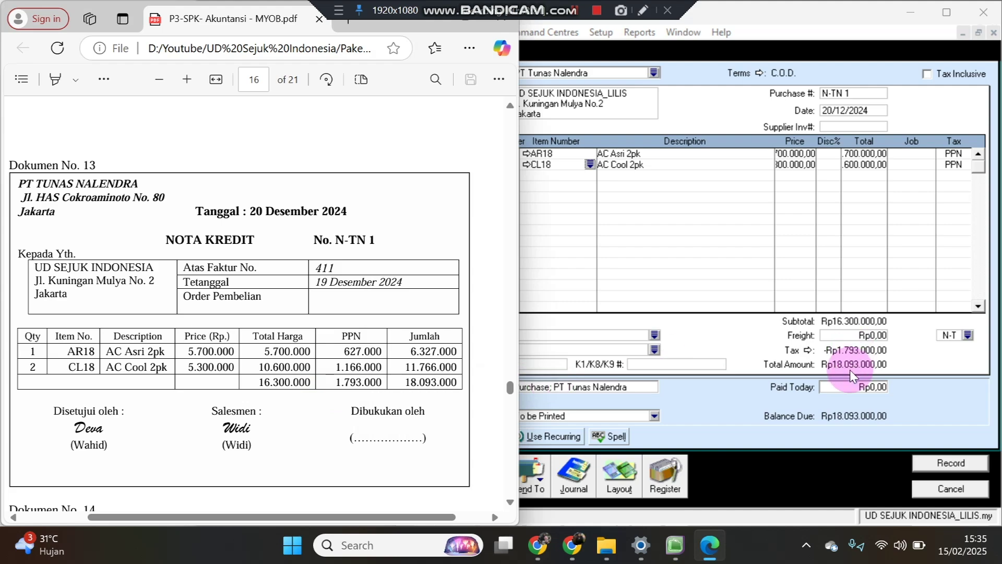
click(935, 462)
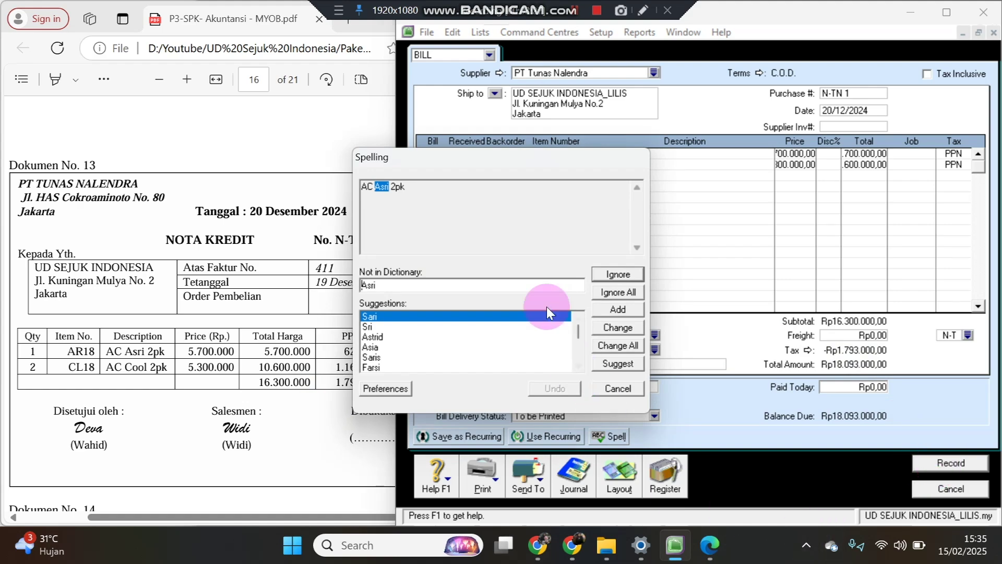
click(617, 292)
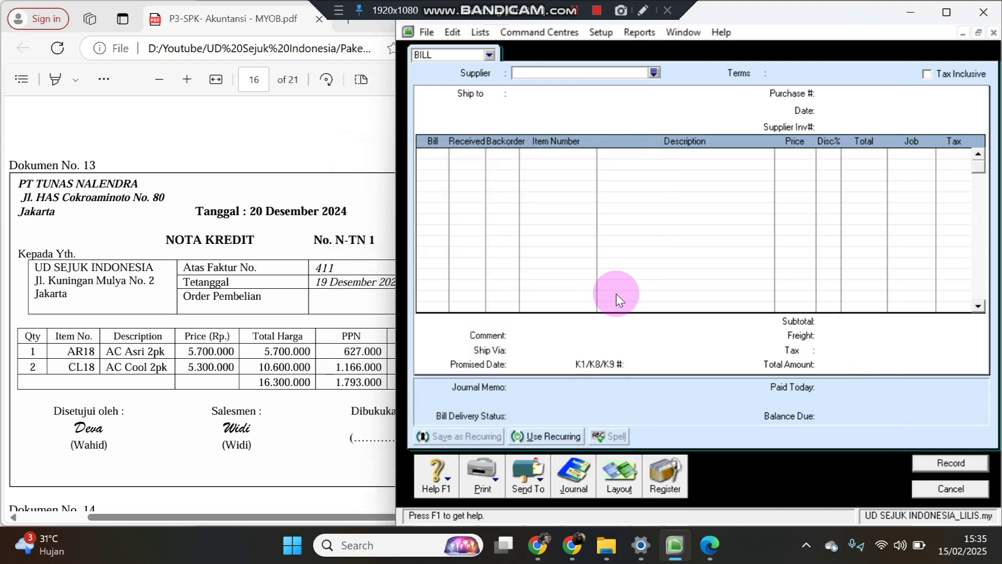
Apply the N-TN 1 debit of Rp18.093.000 from the purchases register's returns to the bill dated 19/12/2024 and record it.
click(679, 466)
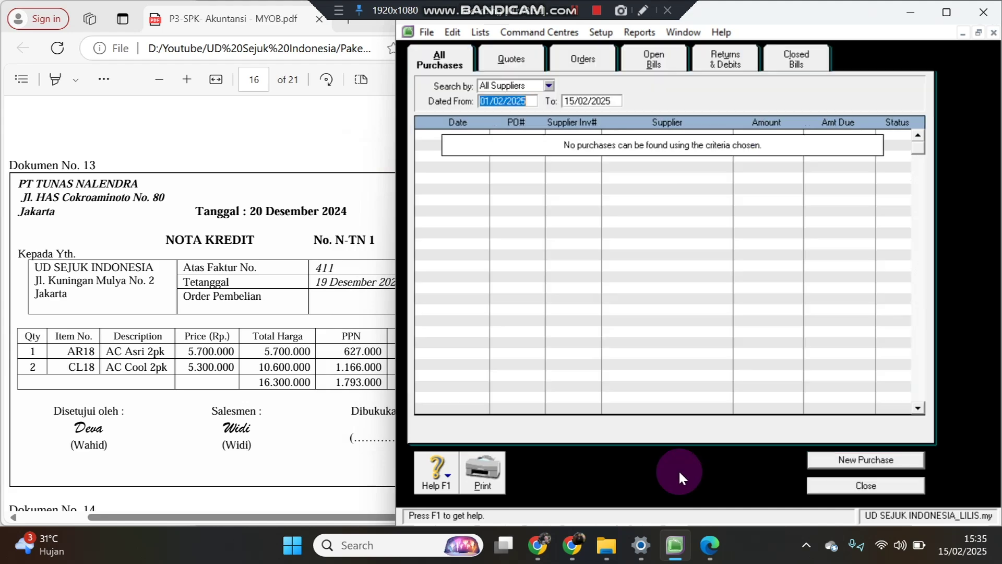
click(725, 62)
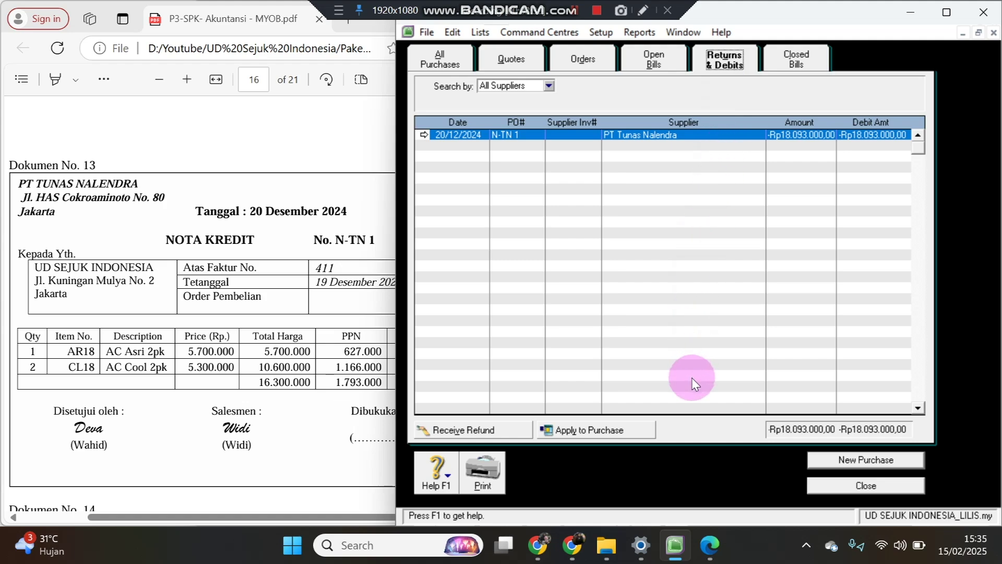
click(642, 441)
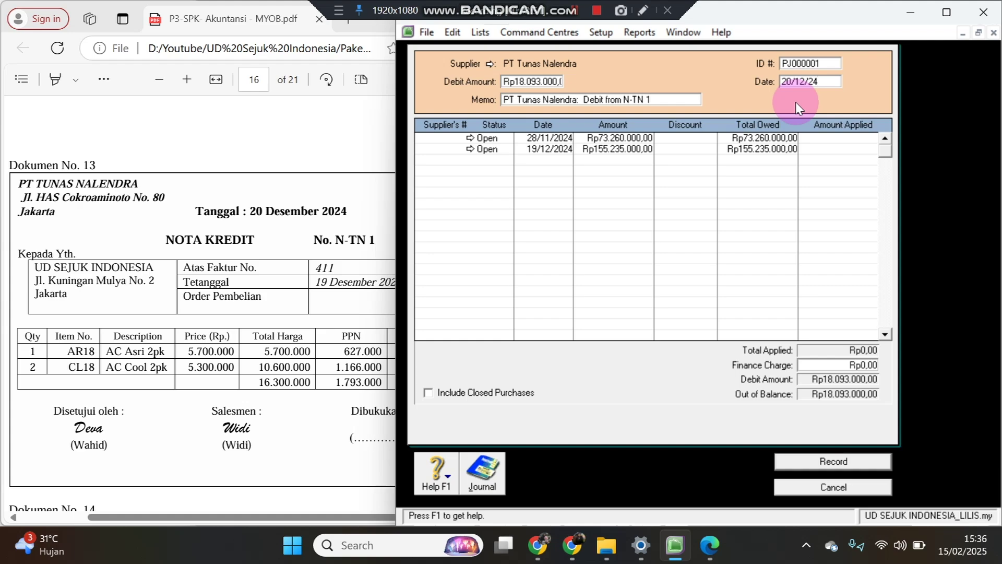
click(825, 147)
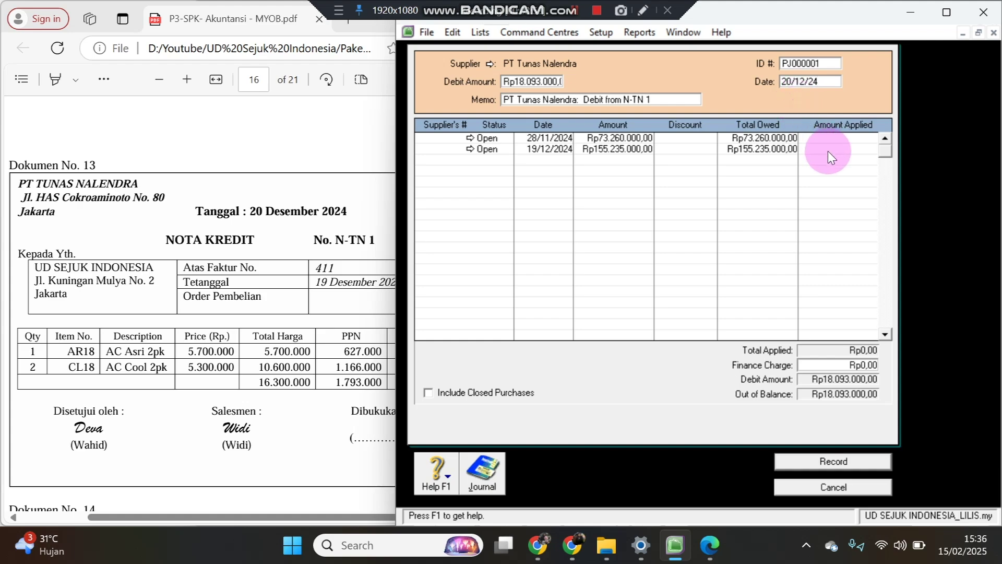
click(829, 152)
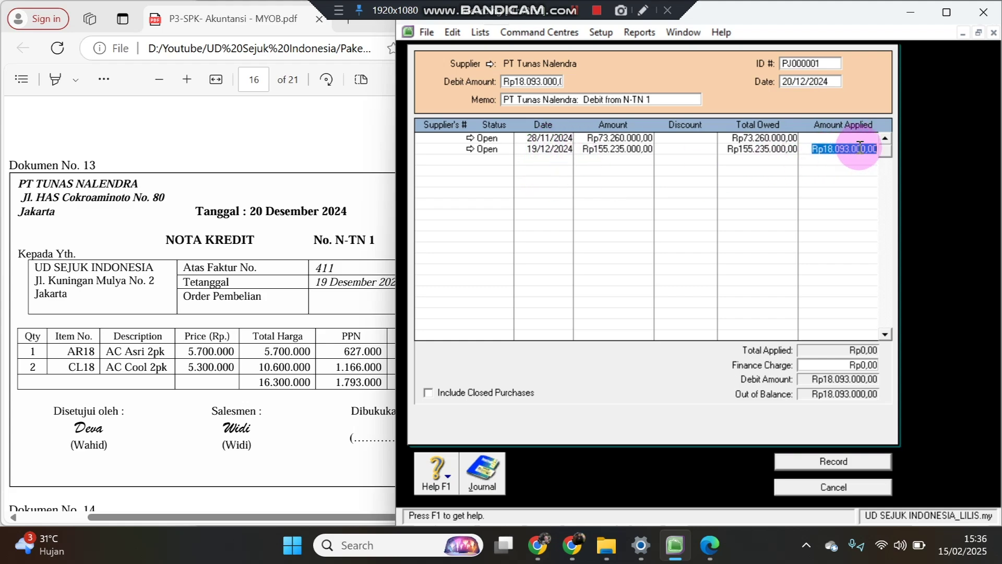
key(Tab)
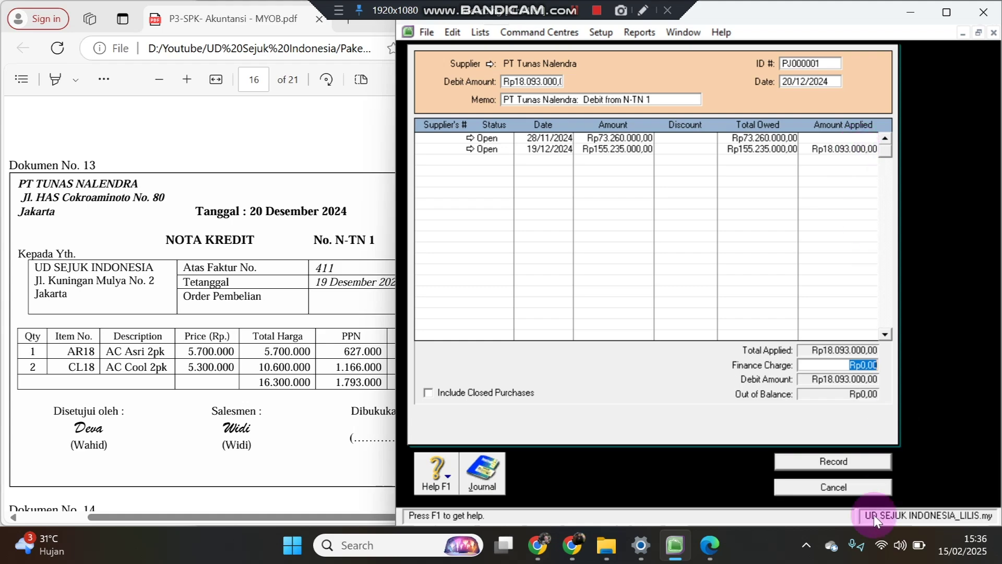
click(859, 461)
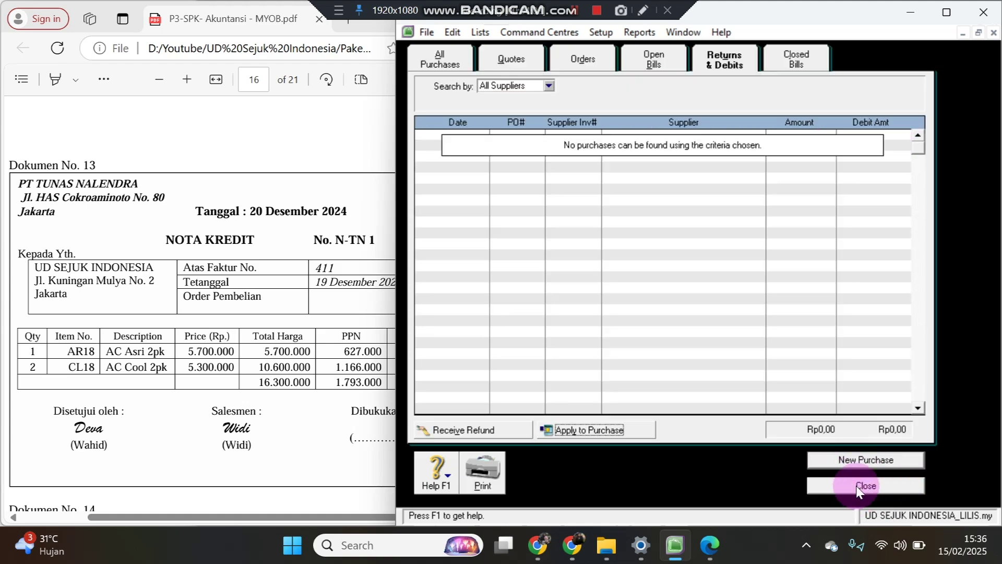
Close the register and the blank bill, and review the latest entries in the purchases transaction journal.
click(862, 484)
click(918, 487)
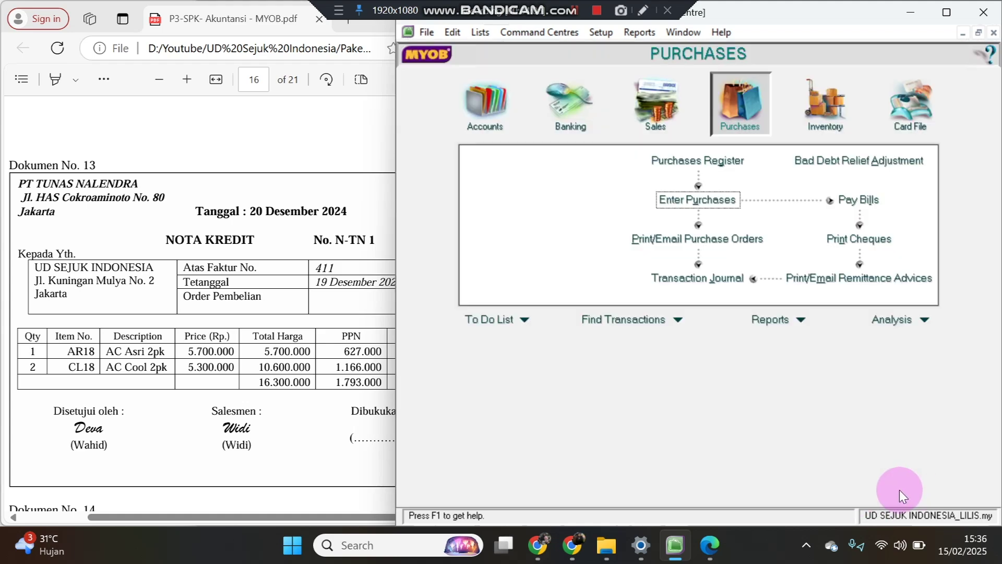
click(733, 280)
scroll(738, 303, down, 6)
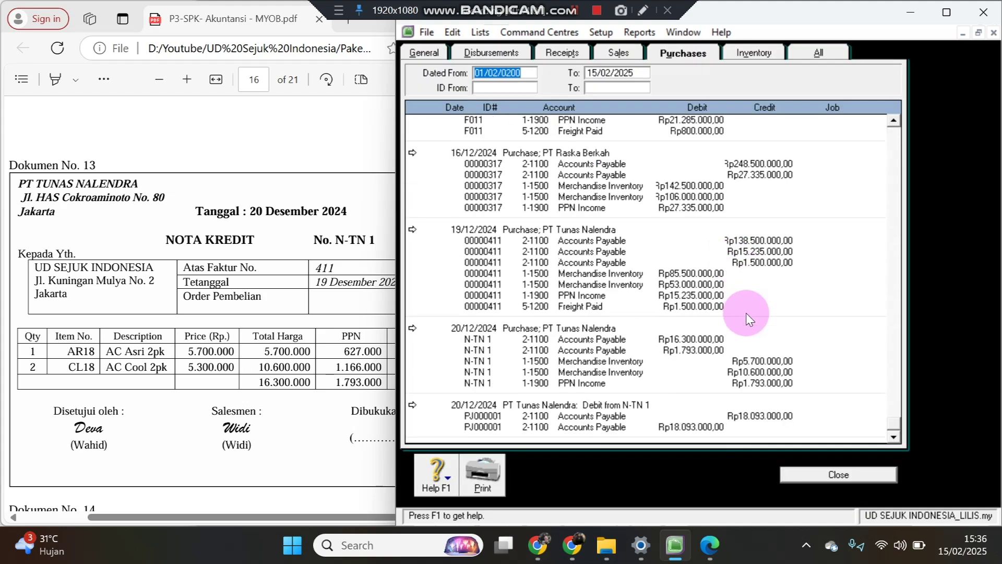
Read cash payment voucher Dokumen No. 14, close the purchases journal and open a new Spend Money entry.
click(158, 397)
scroll(163, 400, down, 3)
scroll(164, 399, down, 4)
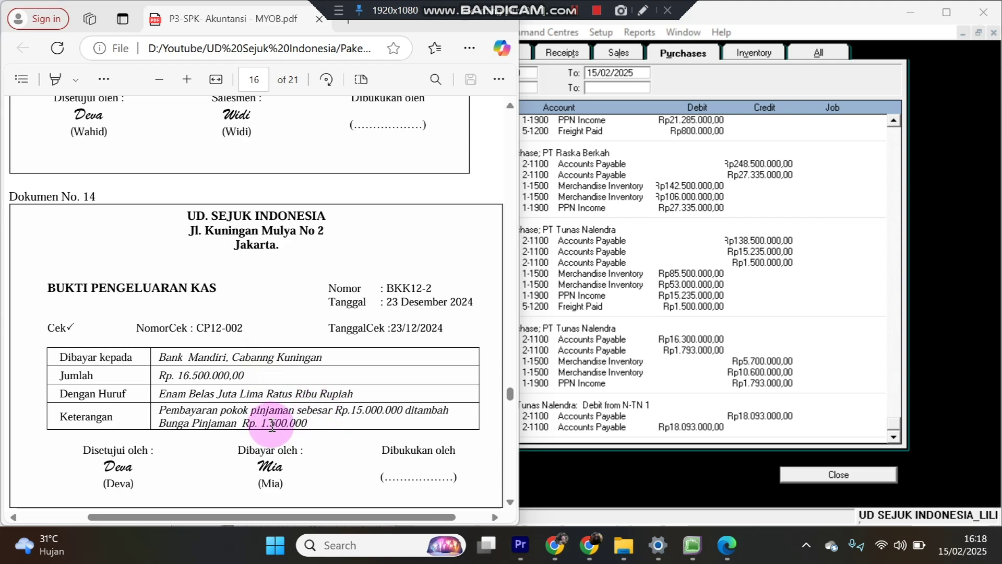
click(802, 479)
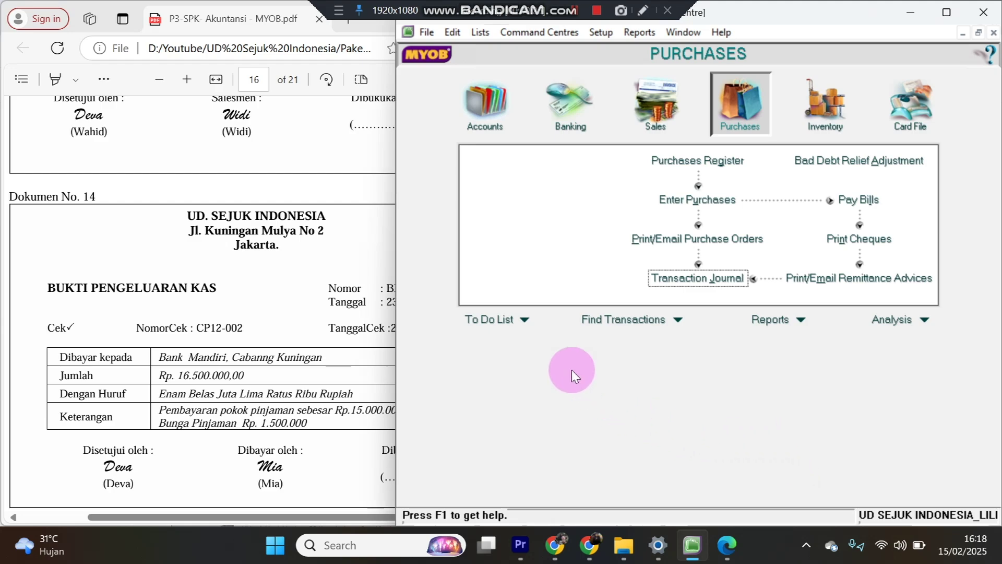
click(553, 102)
click(543, 157)
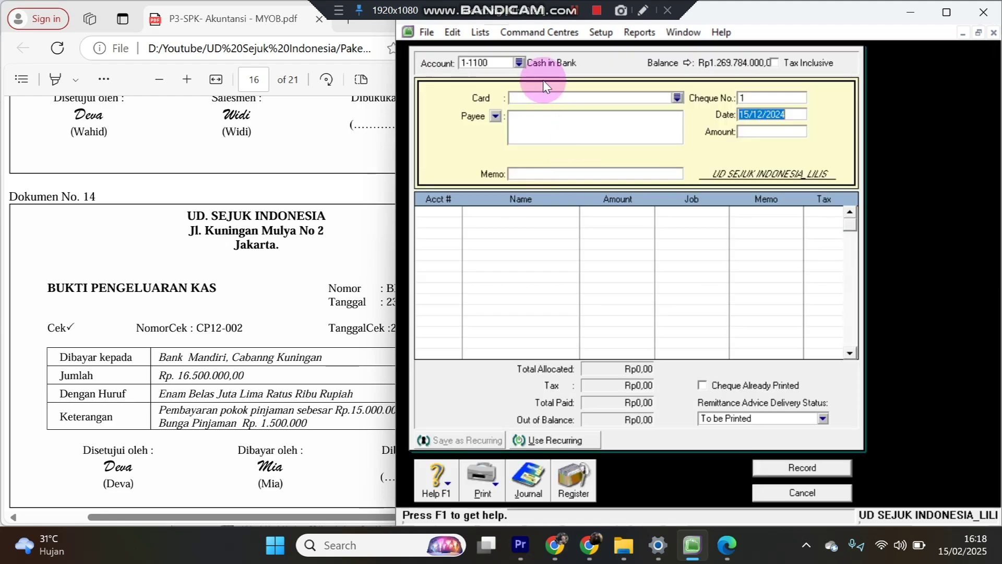
Set the payment's date to 23/12/2024 and its cheque number to CP12-002, as on Dokumen No. 14.
click(336, 324)
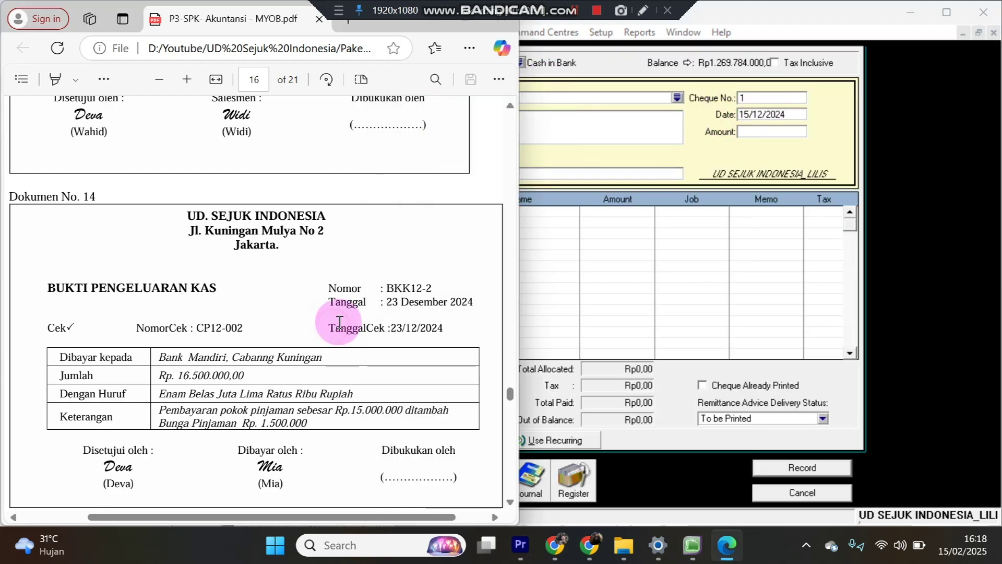
click(746, 115)
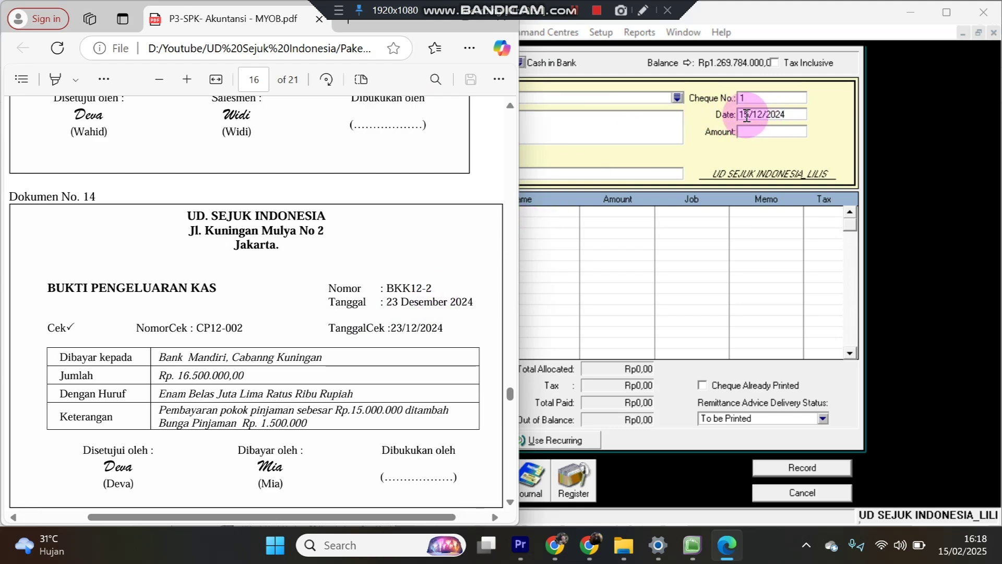
drag(747, 115, 729, 111)
text(23)
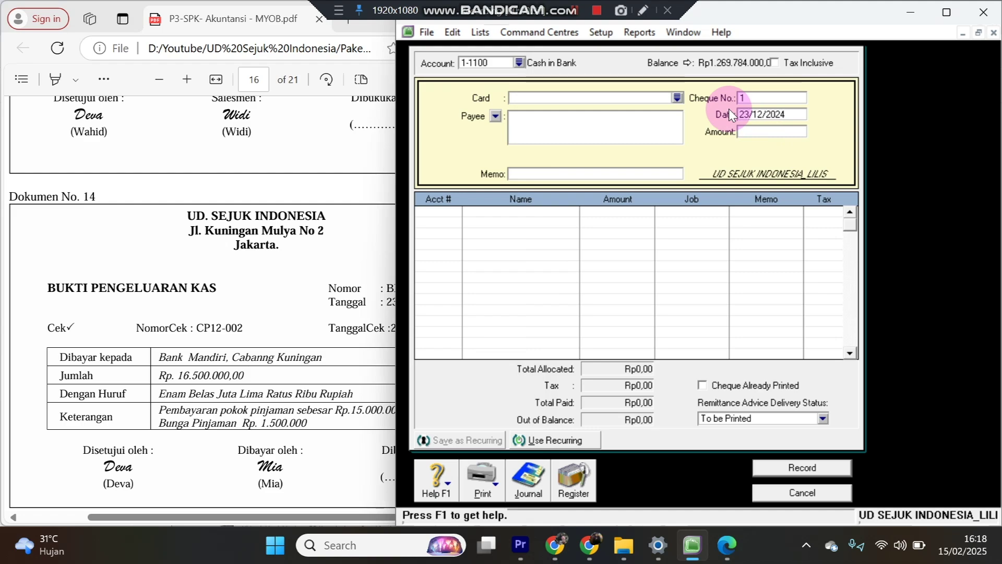
click(749, 97)
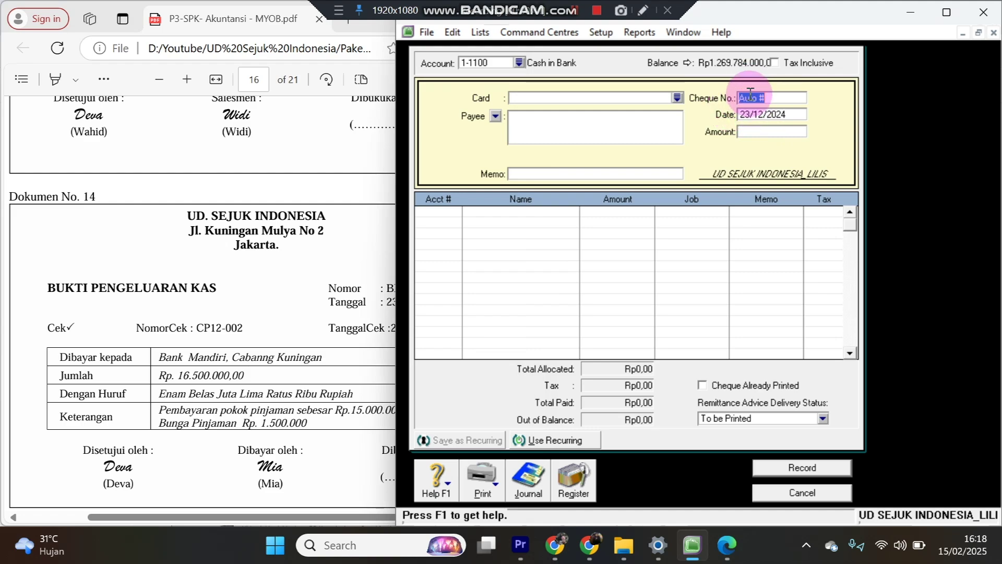
text(CP)
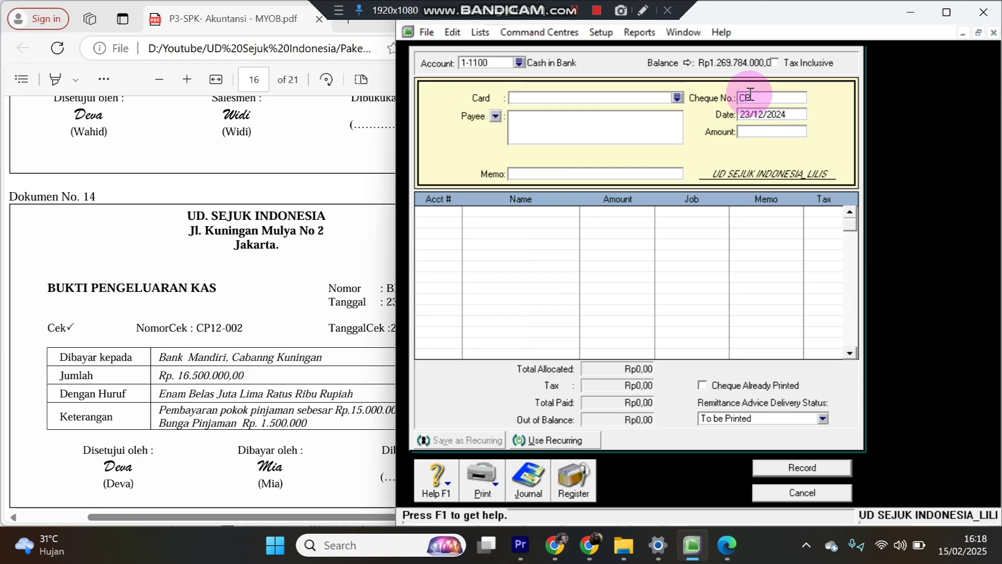
text(12-002)
Set the payment amount to Rp16.500.000.
click(769, 132)
text(1650000)
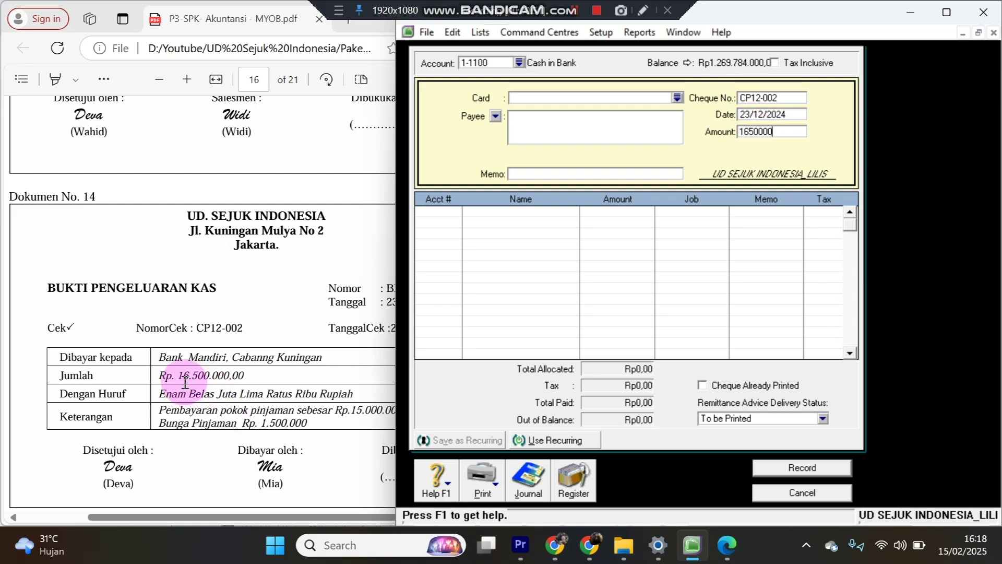
key(Tab)
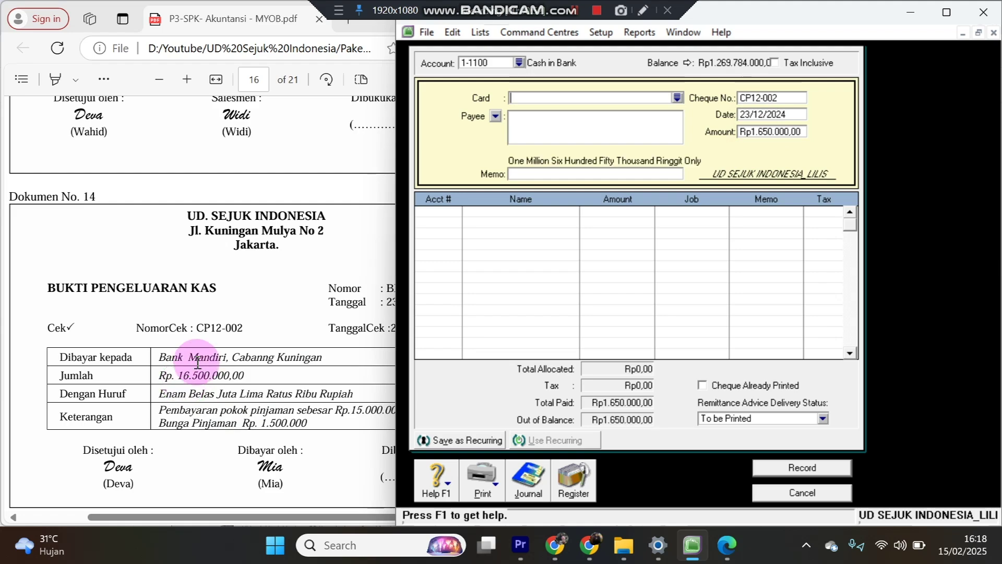
click(778, 133)
text(0)
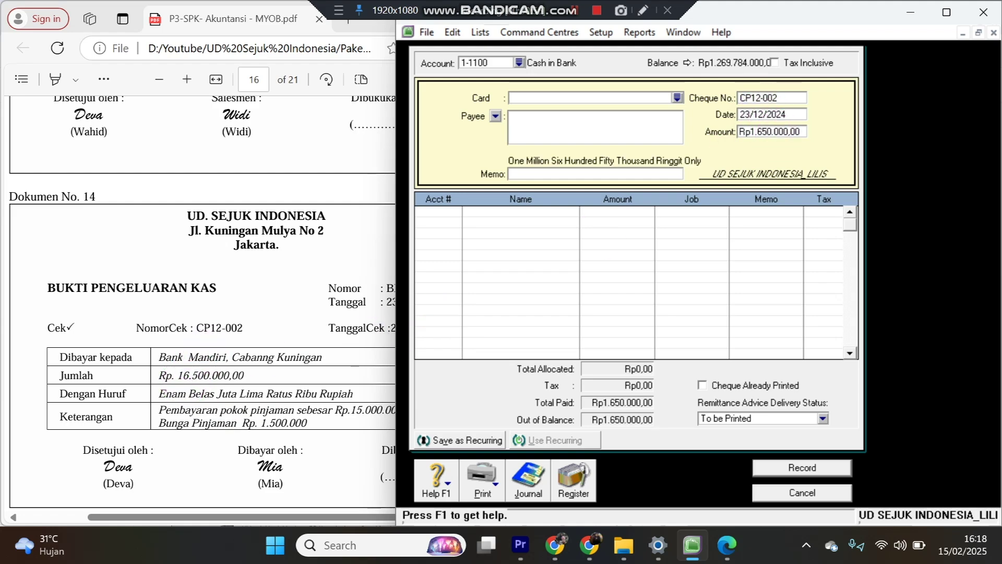
key(Tab)
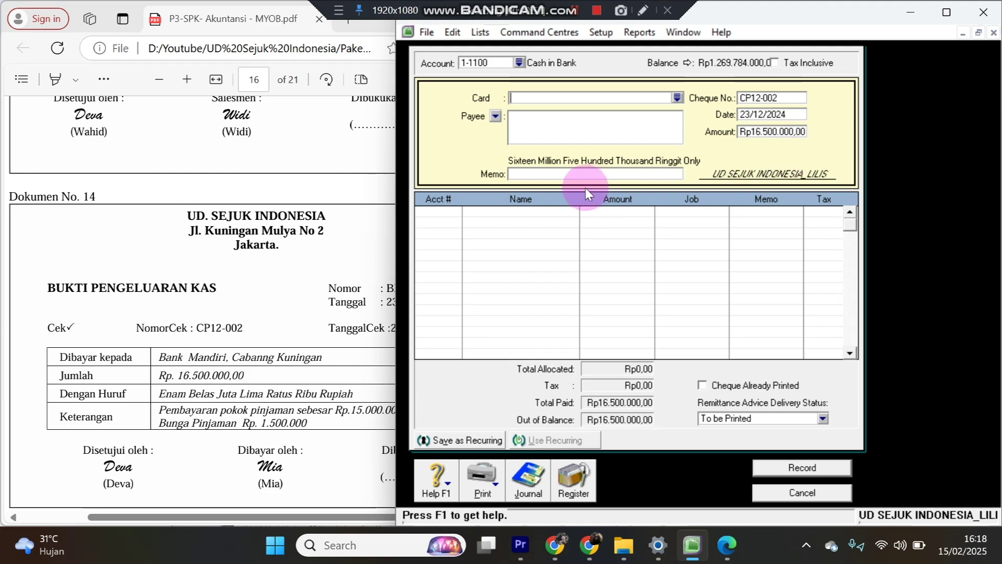
Enter the payment memo "Pembayaran Pokok pinjaman dan bunga pinjaman".
click(577, 174)
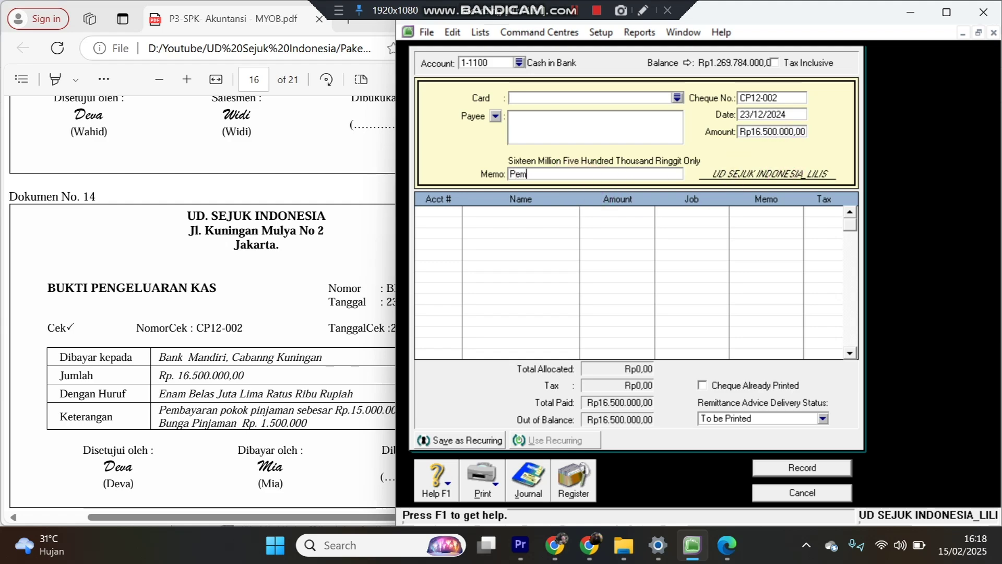
text(bayaran Pokok pinjaman )
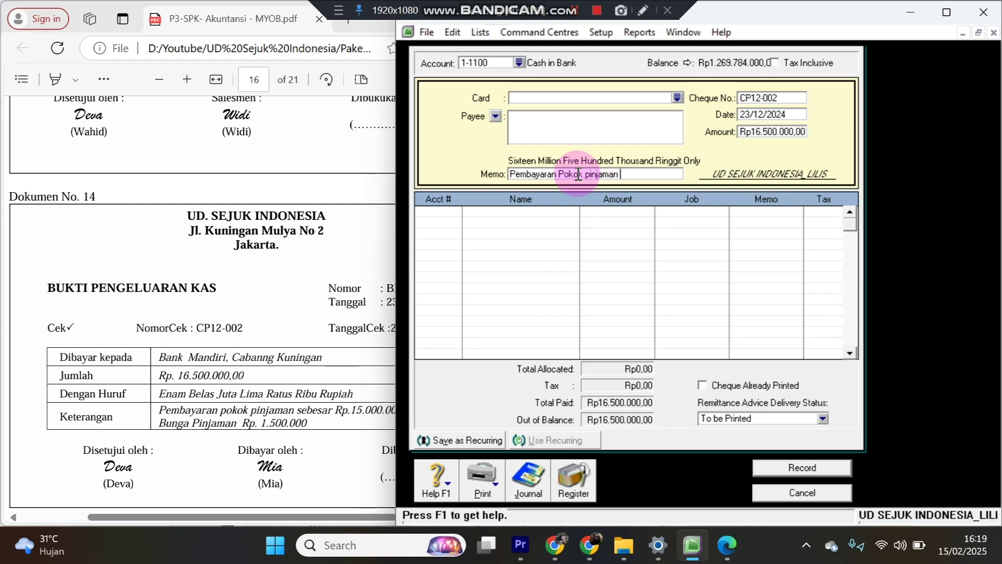
text(dan bunga)
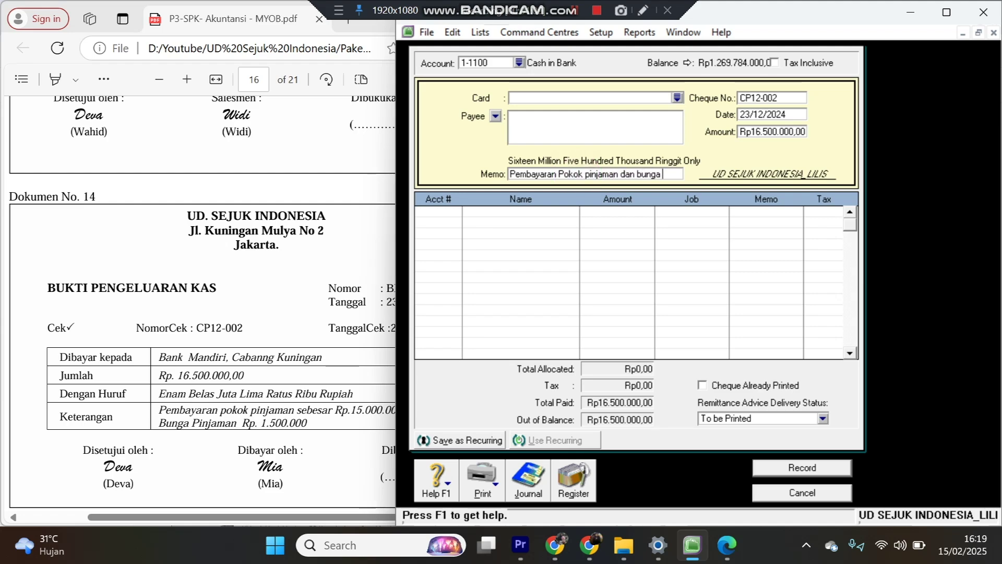
text( pinjaman)
key(Tab)
Allocate Rp15.000.000 of the payment to account 2-2100 Bank Mandiri Loan.
text(6)
text(2)
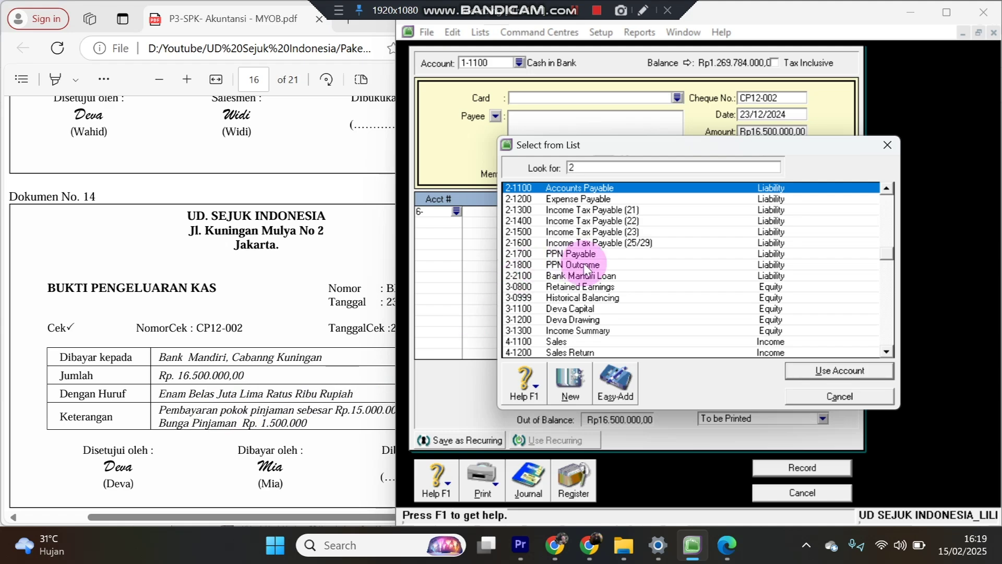
double_click(594, 275)
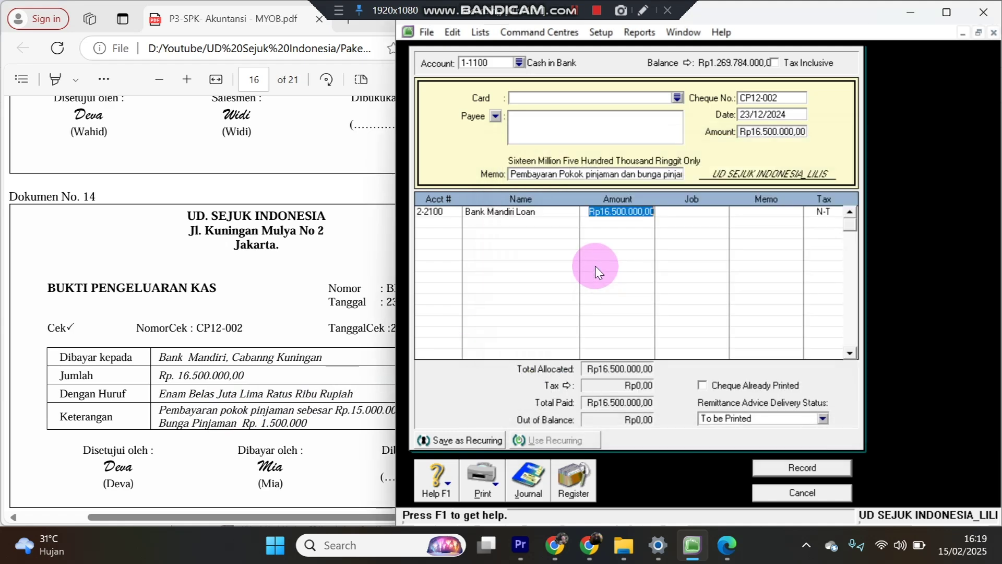
text(15.00)
text(0.000)
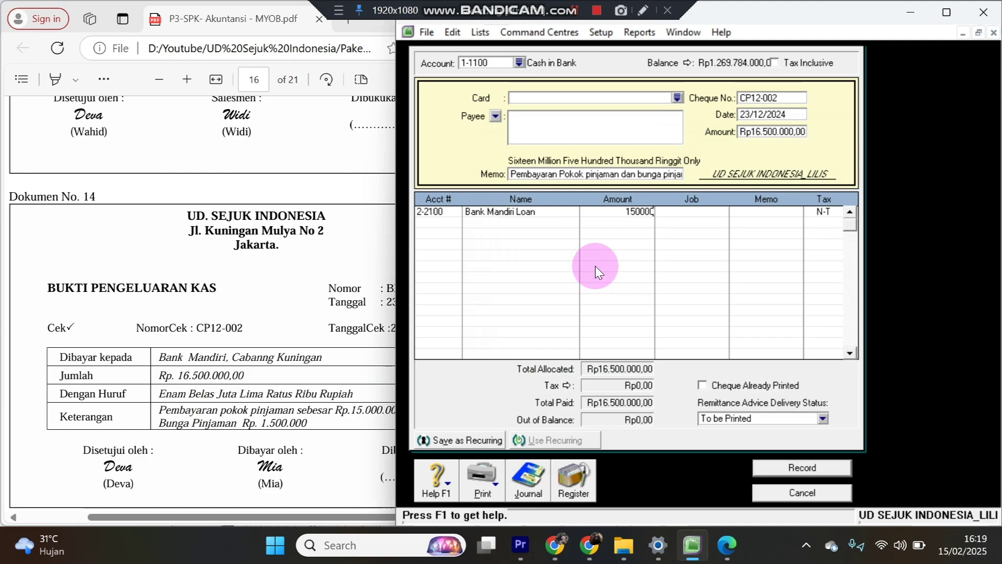
key(Tab)
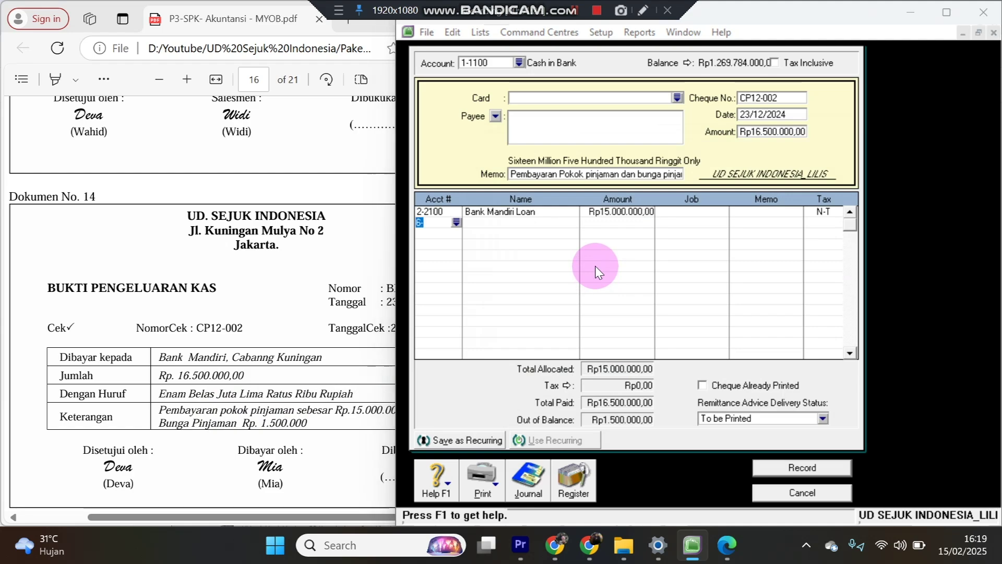
Allocate the remaining Rp1.500.000 to account 9-1100 Interest Expense and record the payment.
text(6-)
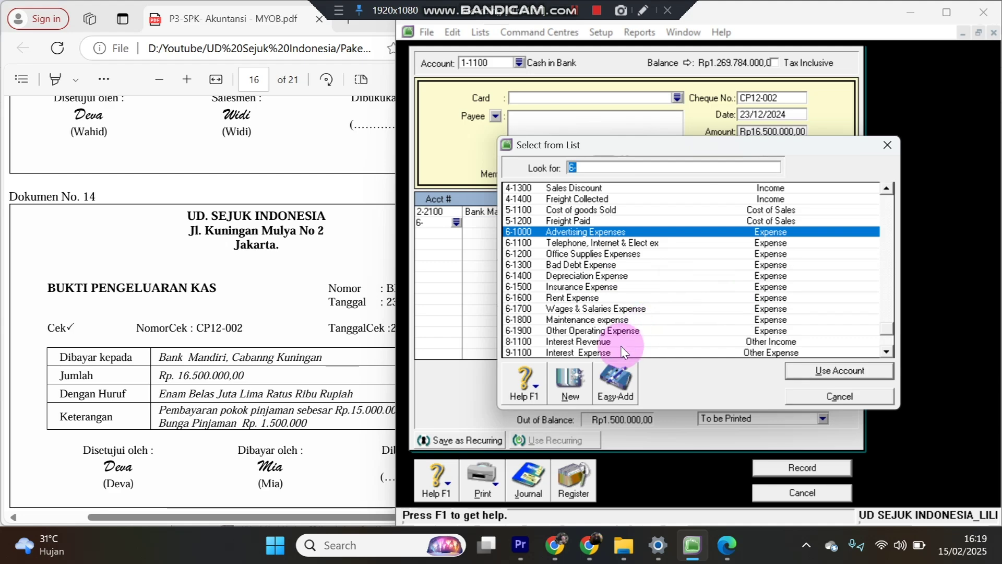
click(598, 352)
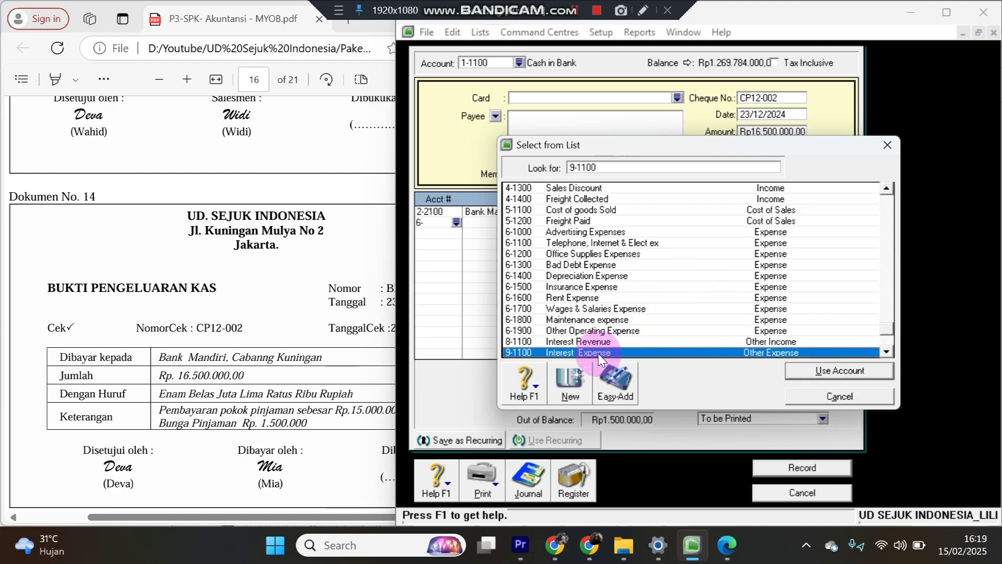
double_click(598, 353)
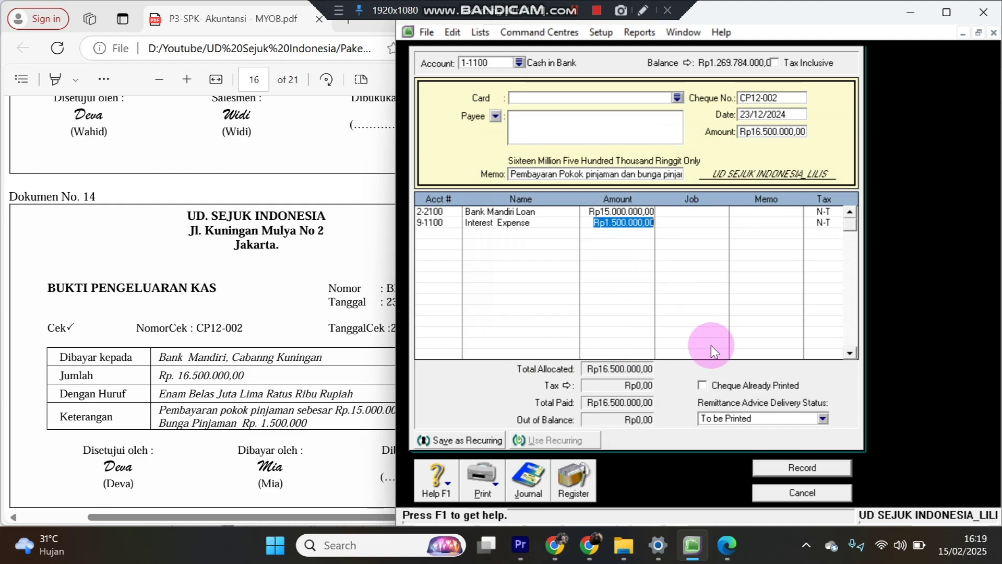
click(791, 477)
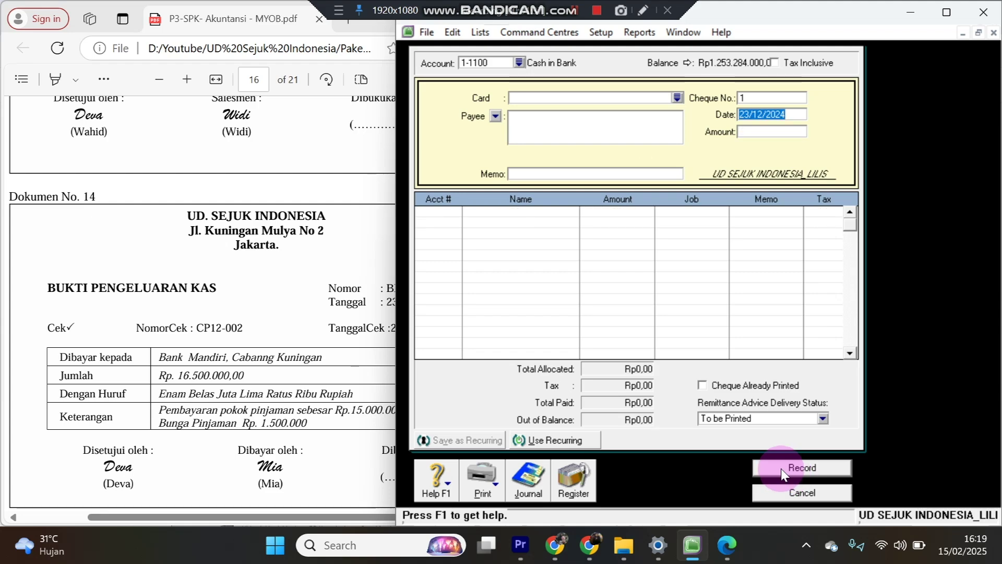
Read sales invoice Dokumen No. 15, close the Spend Money entry and open a new sales invoice.
click(184, 389)
scroll(197, 396, down, 10)
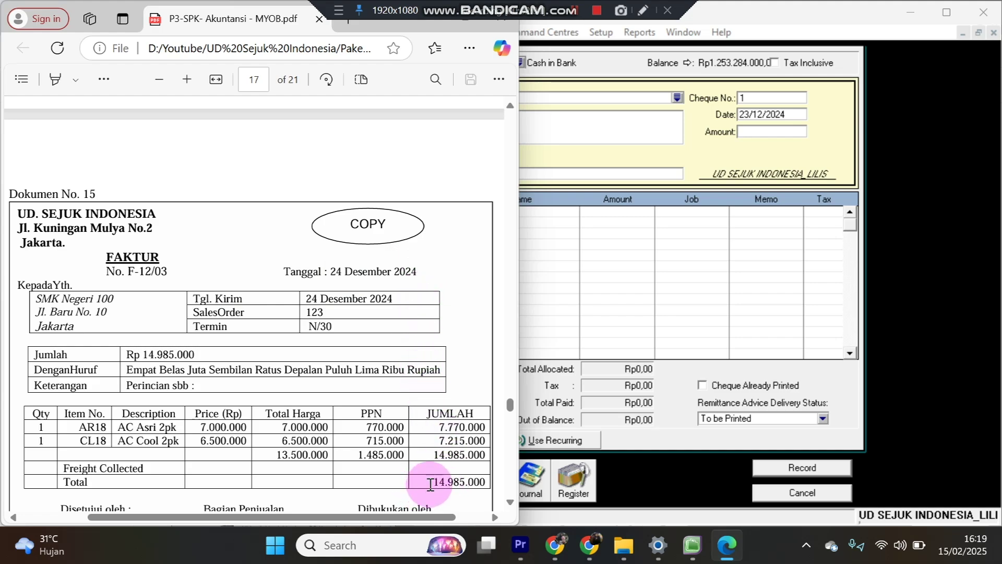
click(760, 491)
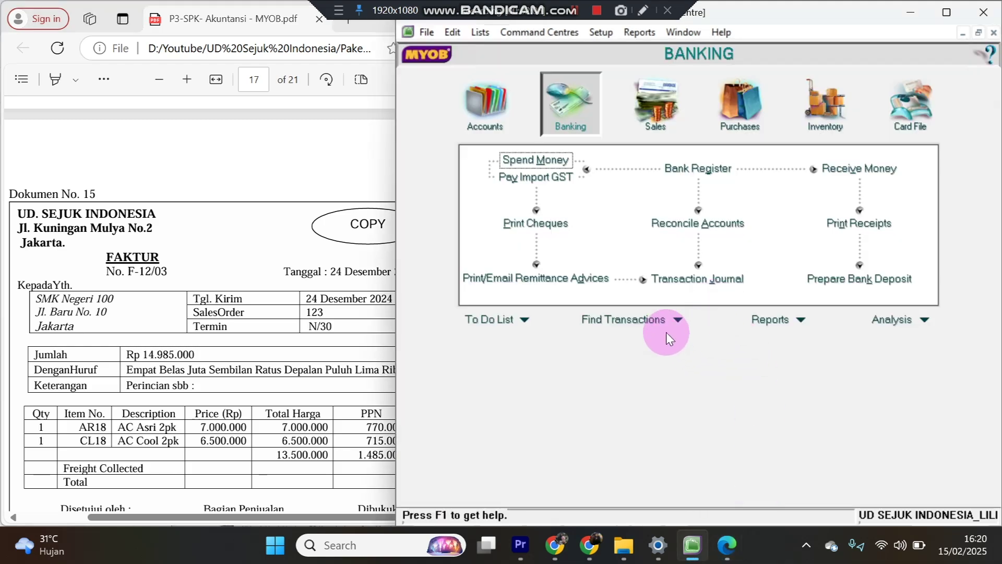
click(648, 113)
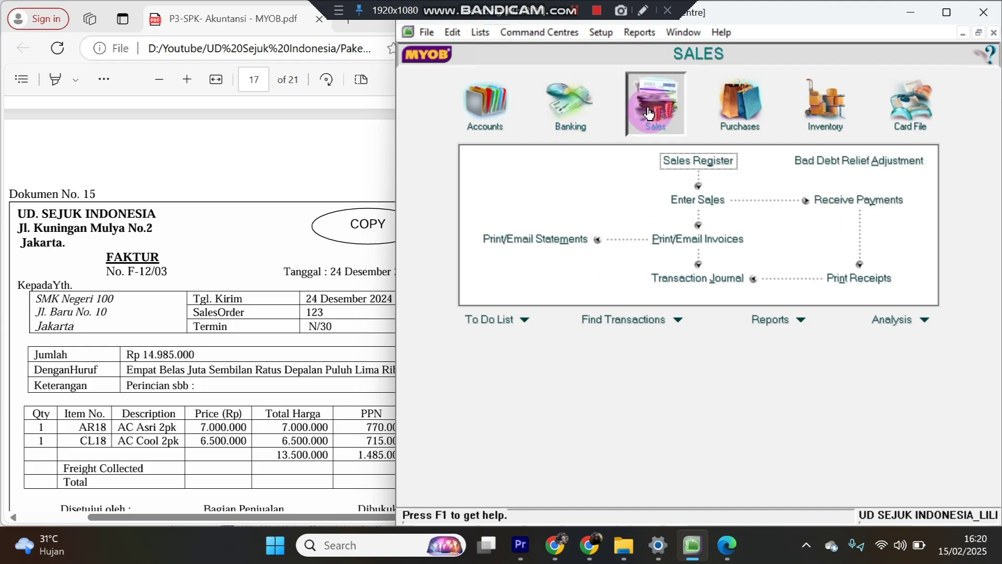
click(673, 206)
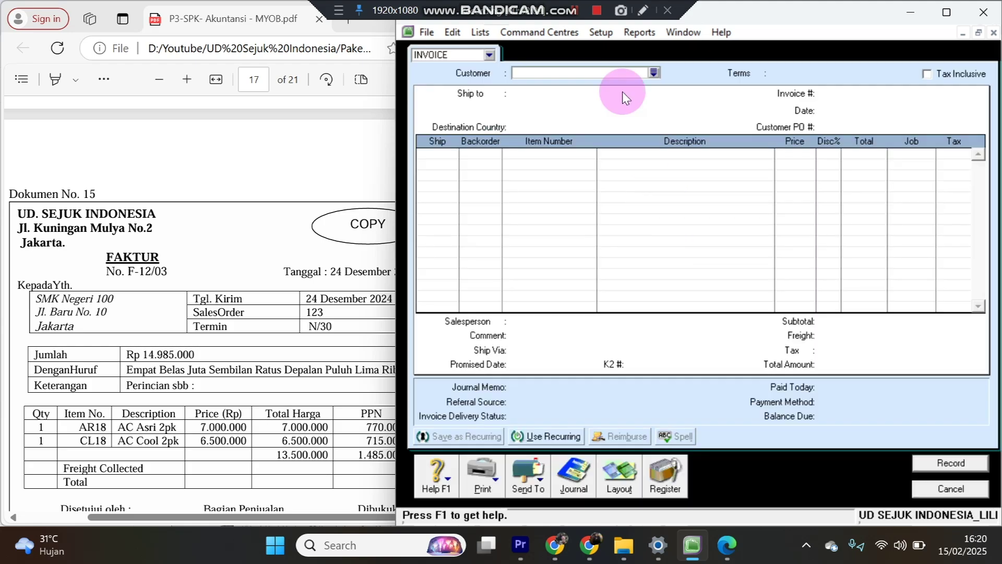
Add SMK Negeri 100 as a new customer with Easy-Add and use it on the invoice.
click(654, 74)
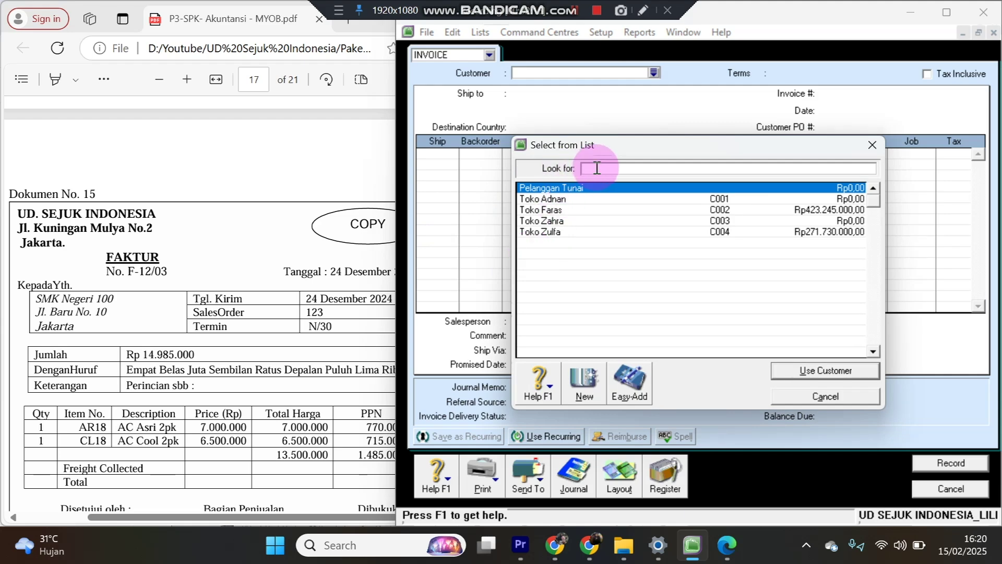
text(SMK )
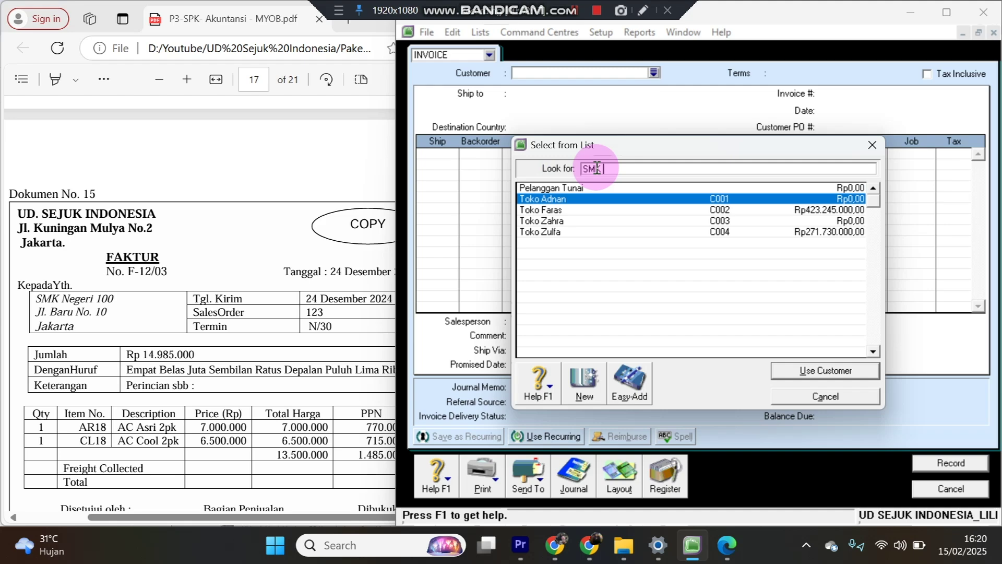
text(Negeri 100)
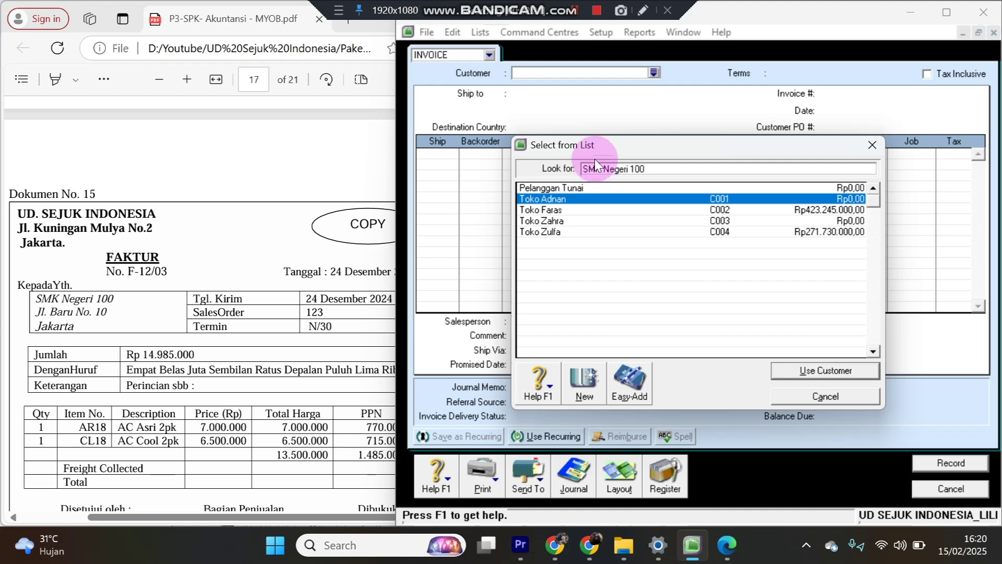
click(629, 380)
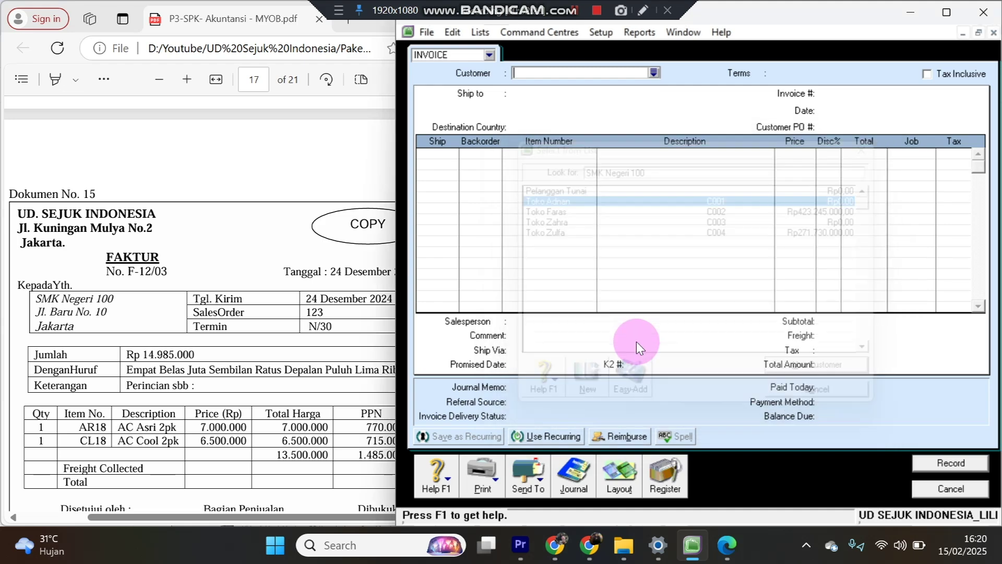
Set the invoice's credit terms to payment in a given number of days, with the balance due in 30 days.
click(761, 72)
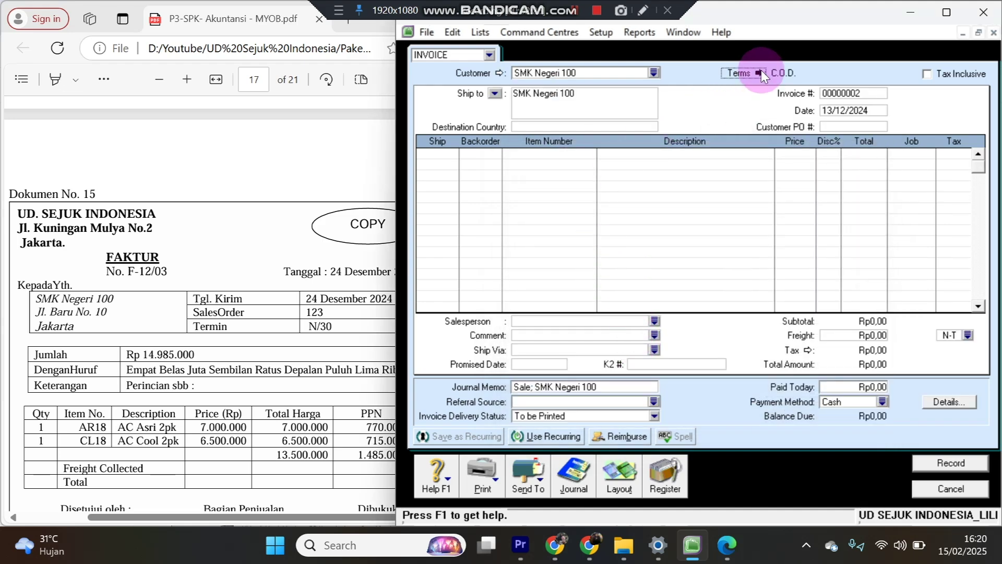
click(742, 174)
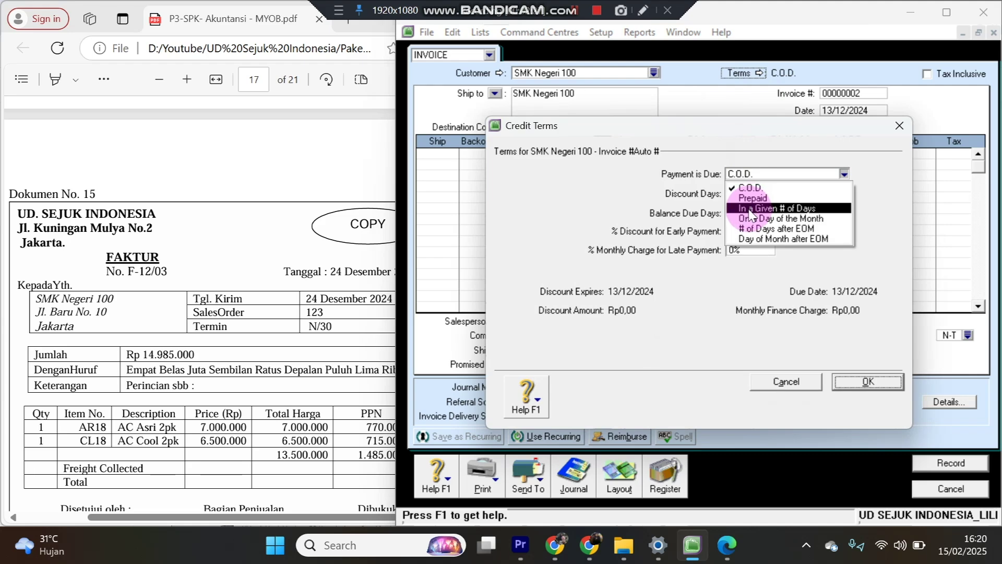
click(751, 209)
click(738, 217)
text(3)
key(Return)
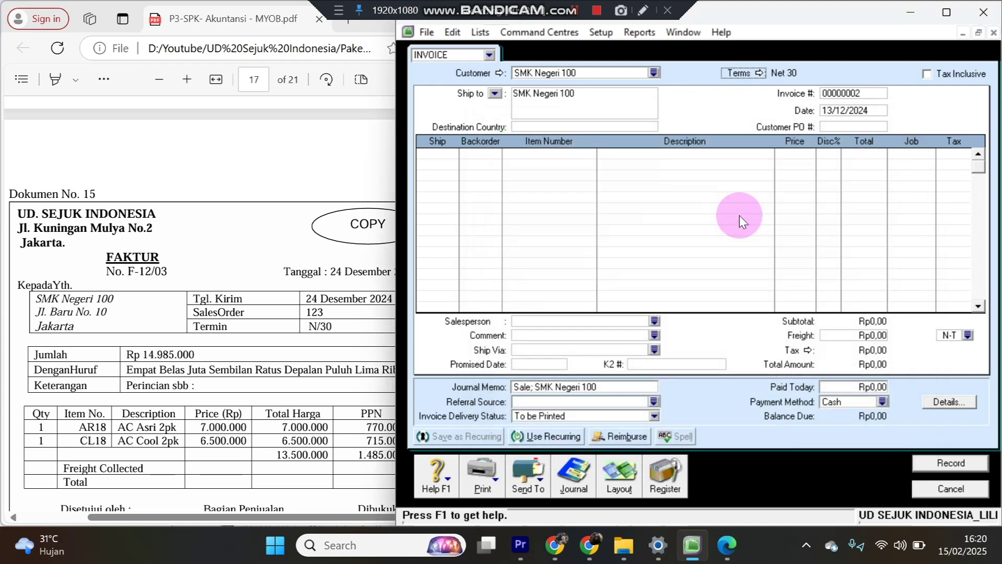
Set the invoice date to 24/12/2024 and the invoice number to F-12/03.
click(832, 111)
click(831, 111)
key(BackSpace)
key(BackSpace)
text(24)
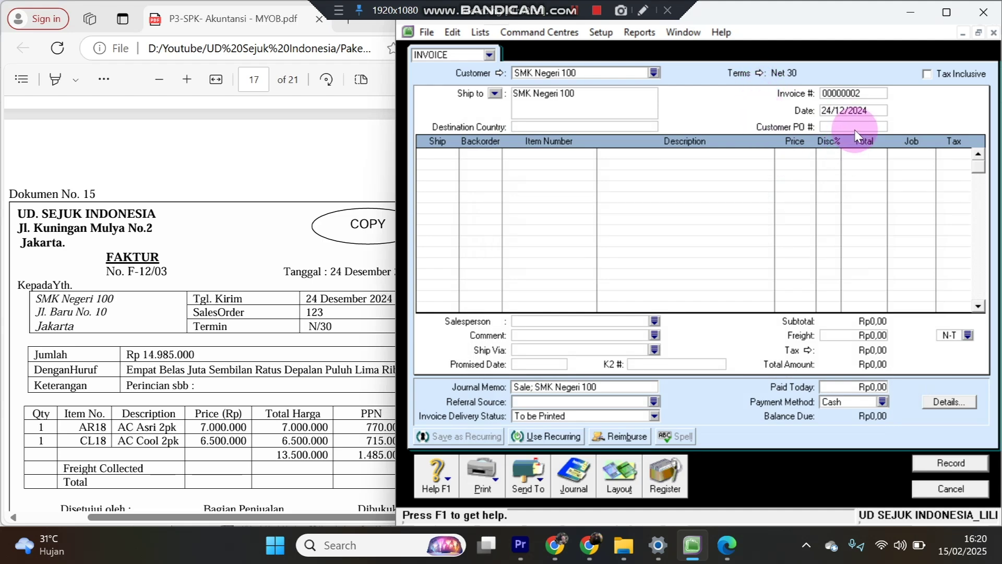
click(854, 92)
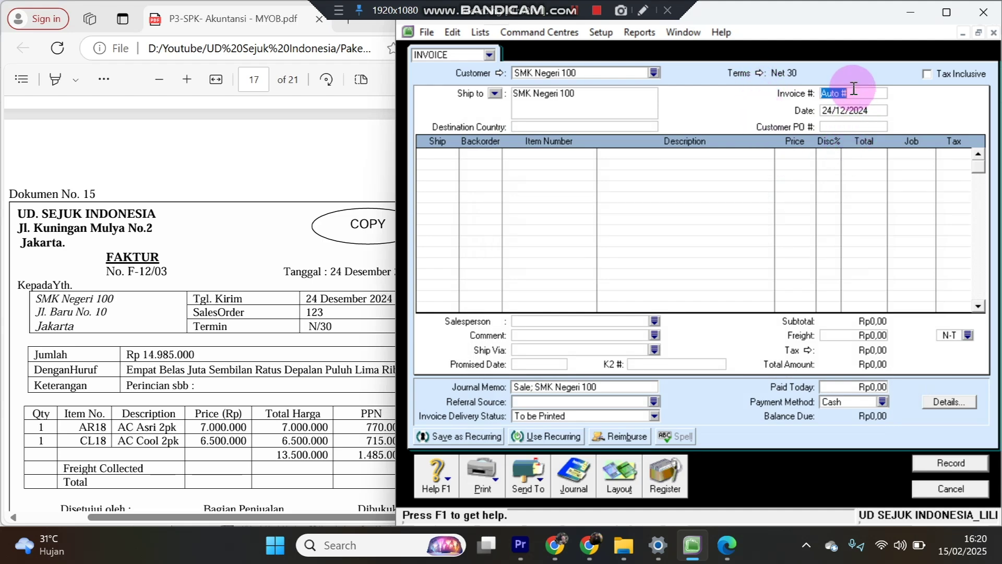
text(F-1)
Add an invoice line for 1 unit of item AR18, AC Asri 2pk.
key(Tab)
key(Tab)
key(Tab)
text(1)
key(Tab)
key(Tab)
key(Tab)
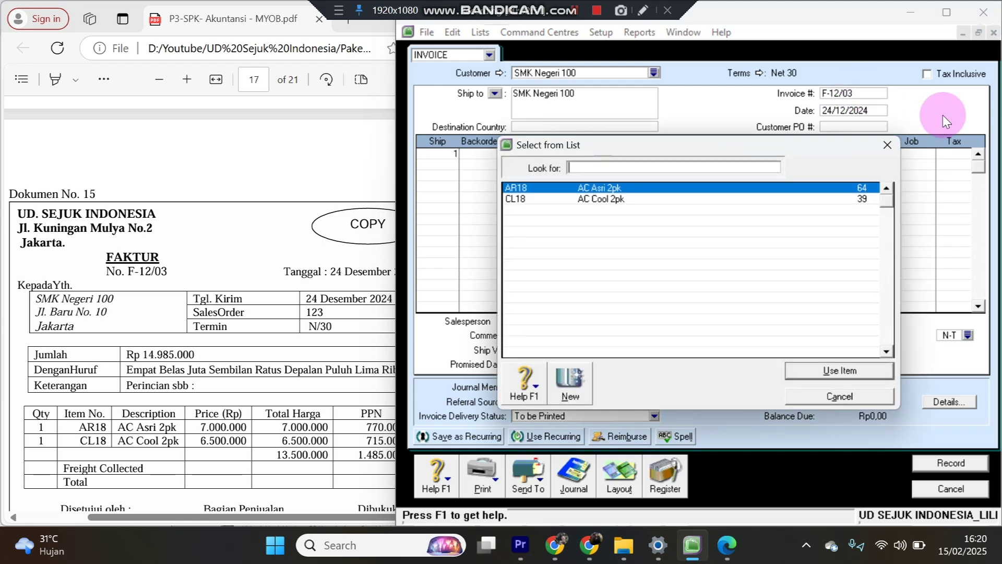
click(670, 187)
double_click(669, 186)
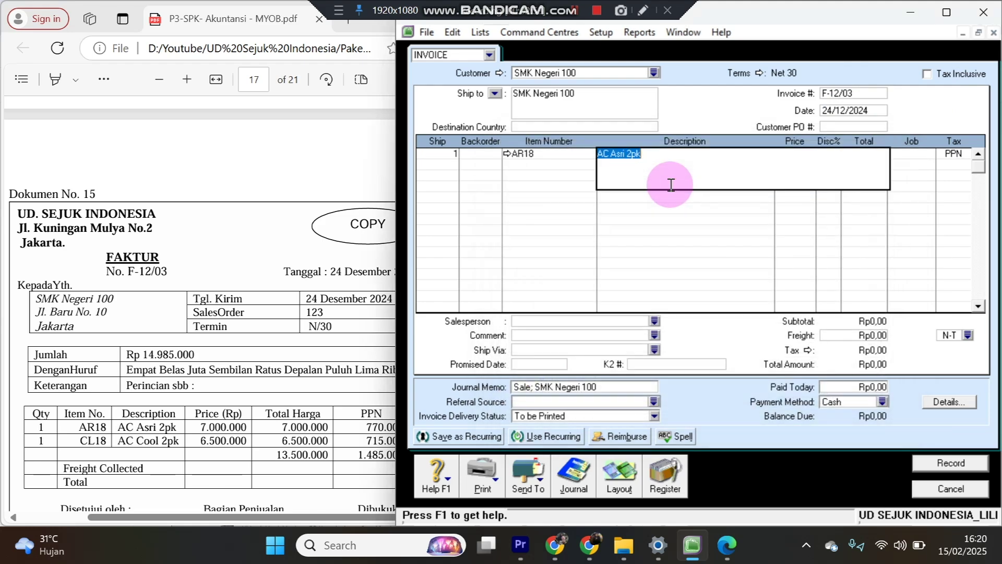
Set the AR18 line's price to 7,000,000 and add a line for 1 unit of item CL18, AC Cool 2pk, at 6,500,000.
text(7000000)
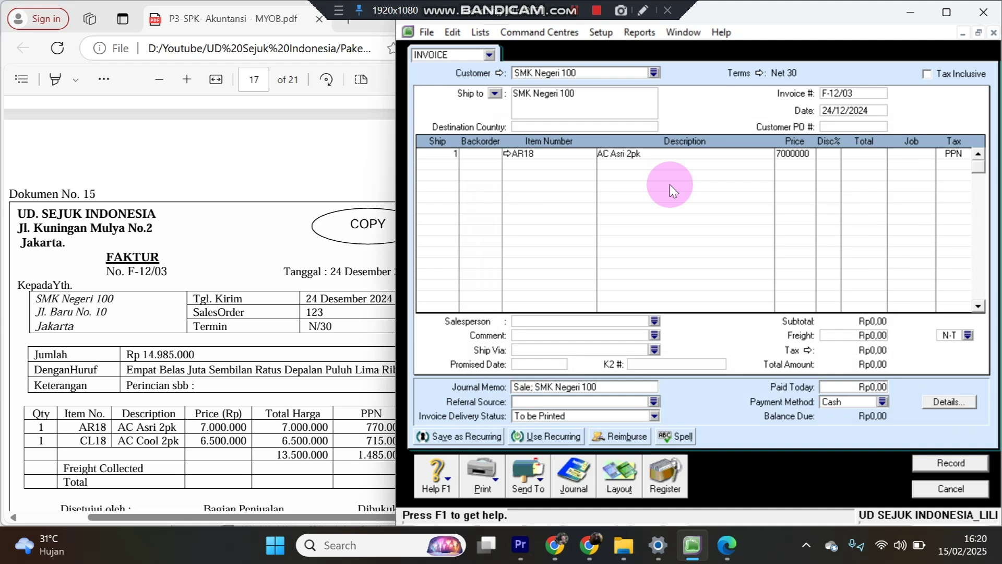
key(Return)
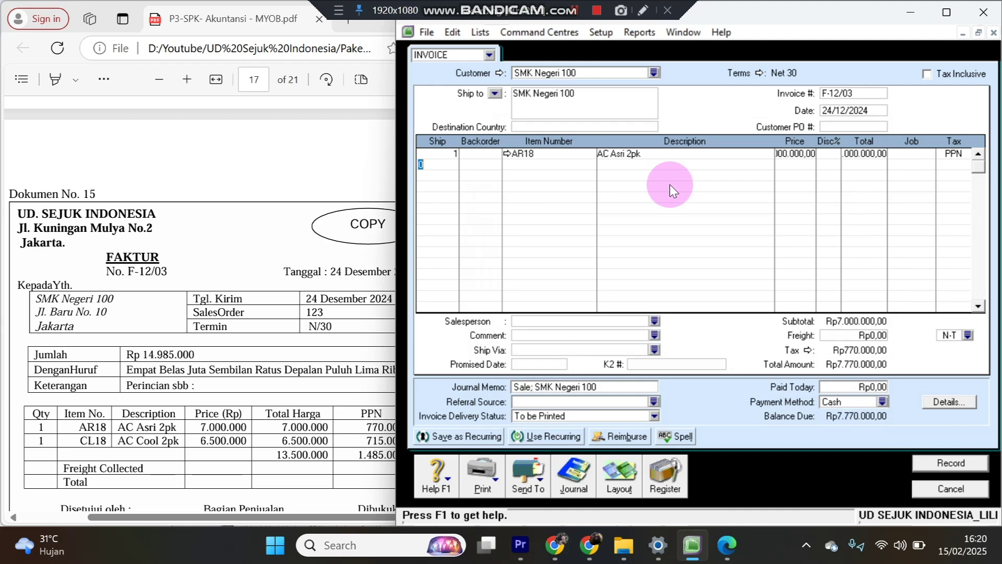
text(1)
key(Tab)
key(Tab)
key(Tab)
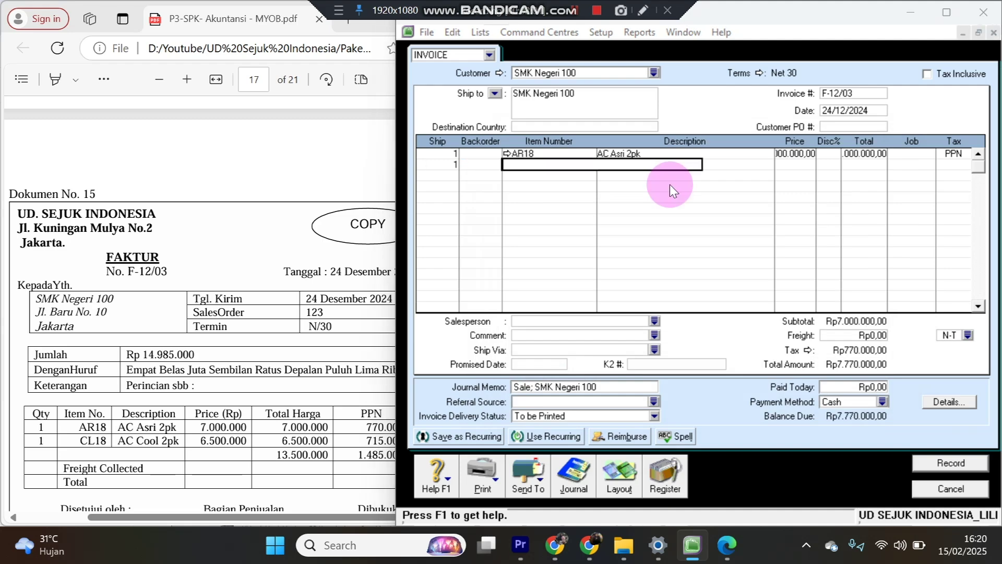
double_click(652, 199)
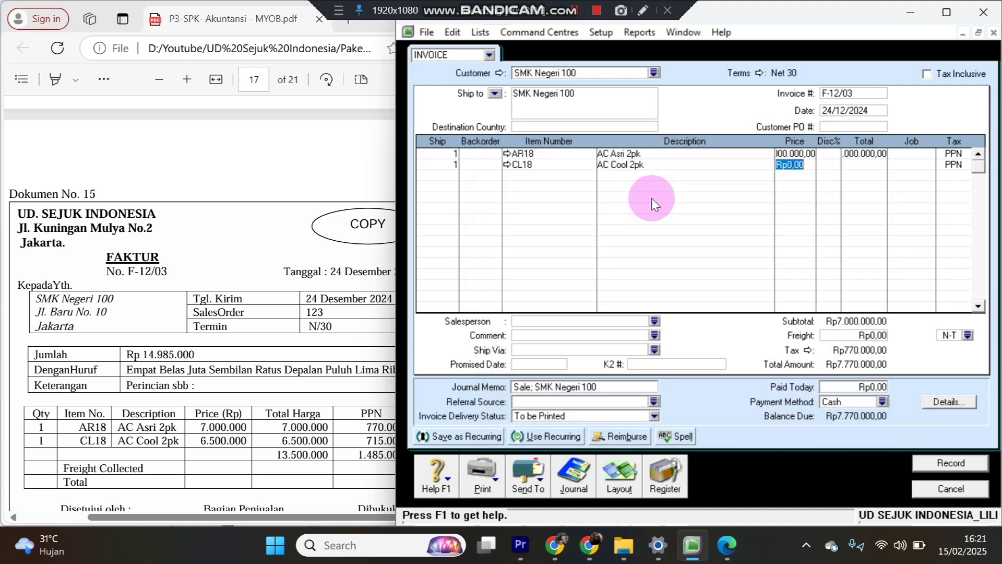
text(6500000)
key(Return)
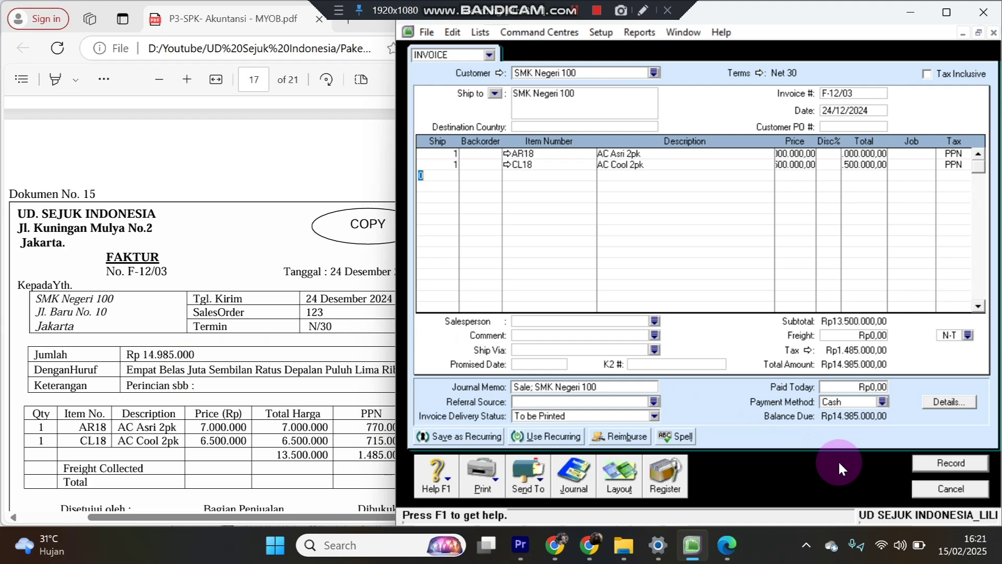
Record the SMK Negeri 100 invoice, ignoring all spelling suggestions.
click(950, 463)
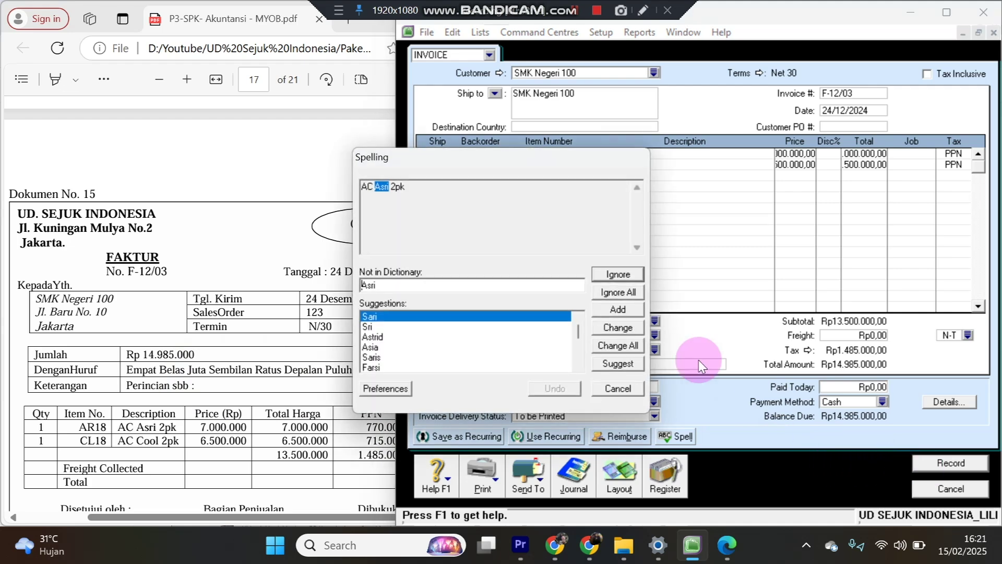
click(621, 293)
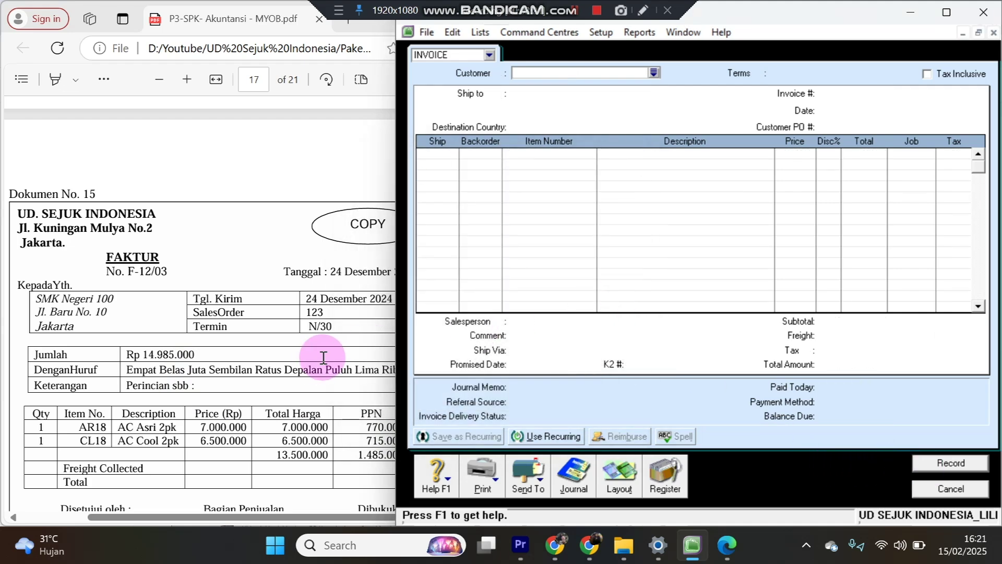
Bring up Dokumen No. 16 in the PDF, close the sales form and open a Spend Money entry beside the document.
click(318, 360)
scroll(319, 360, down, 8)
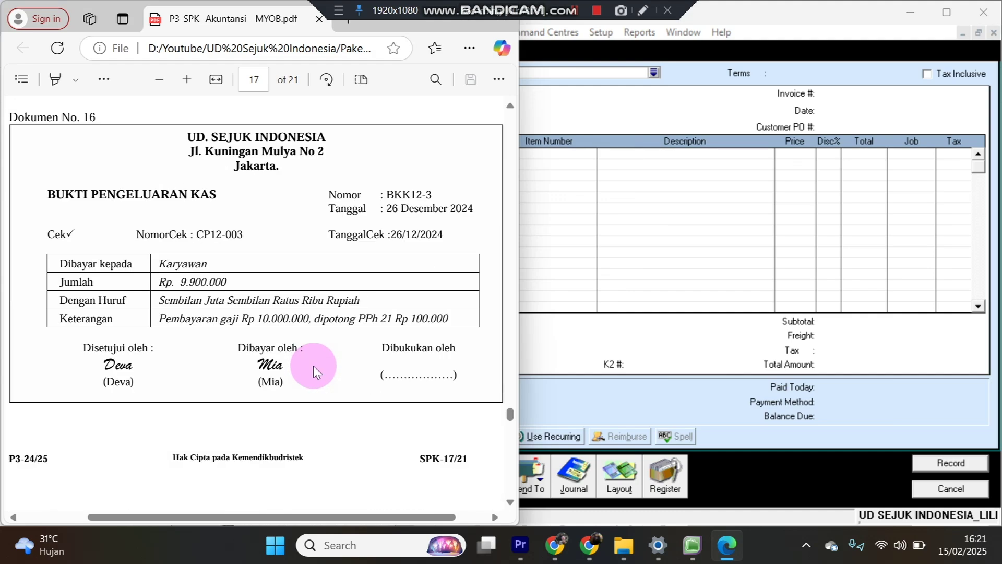
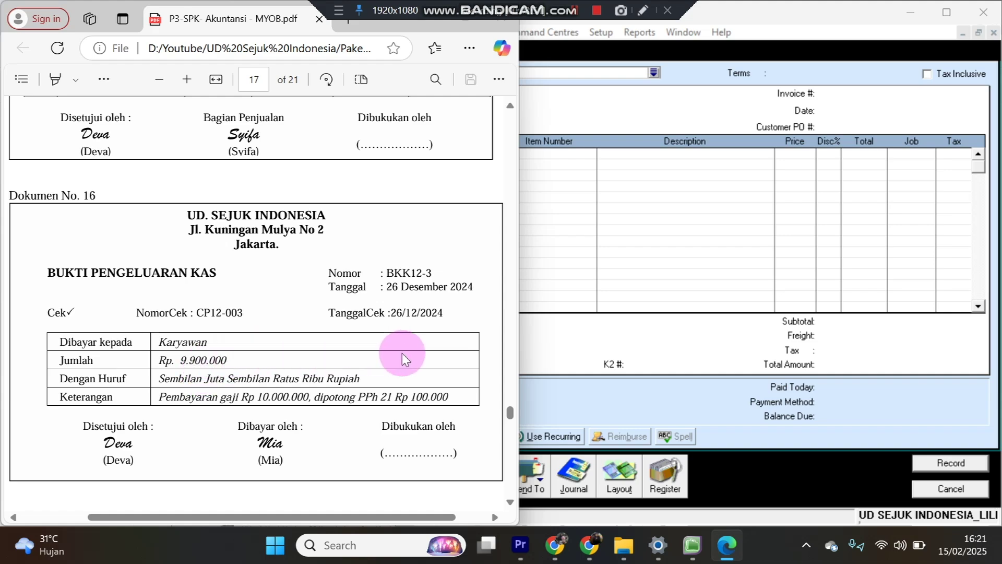
click(928, 491)
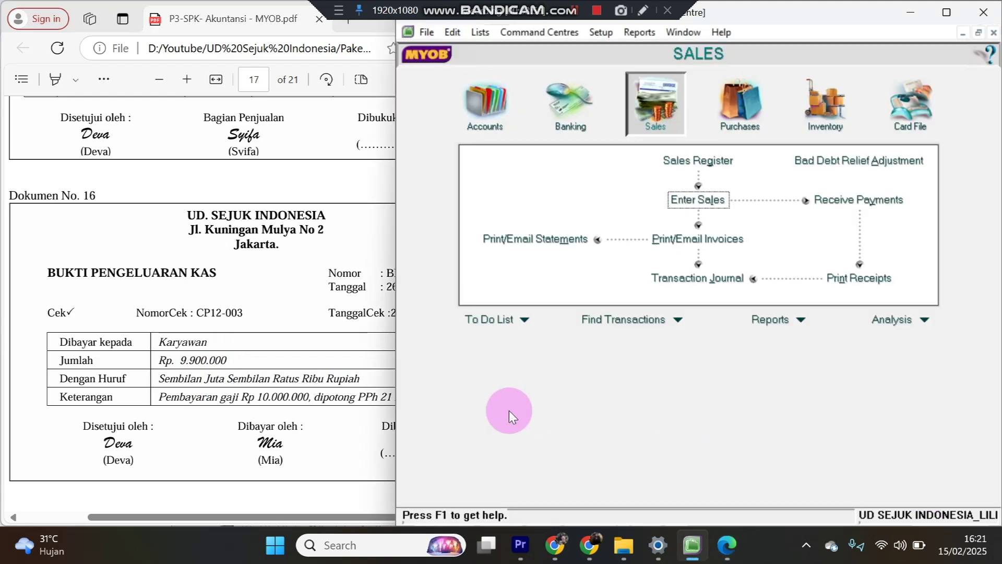
click(576, 114)
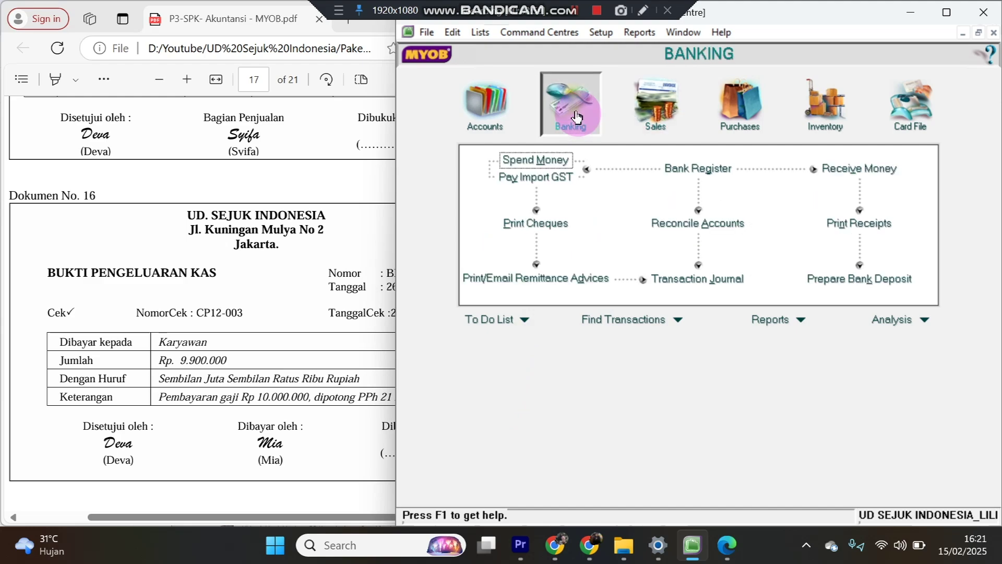
click(561, 152)
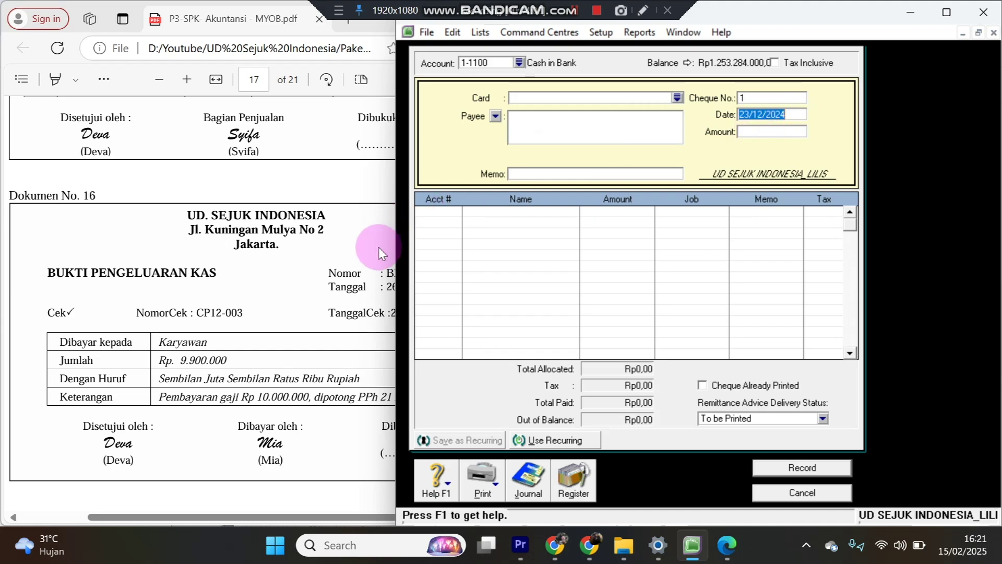
drag(398, 253, 451, 253)
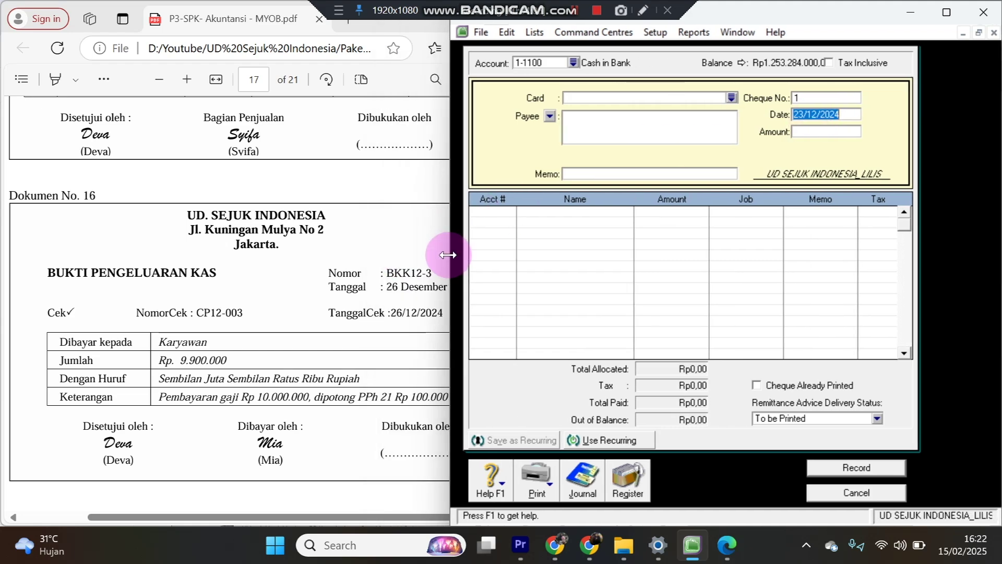
Set the payment date to 26/12/2024 and the cheque number to CP12-003.
click(799, 114)
drag(799, 114, 795, 113)
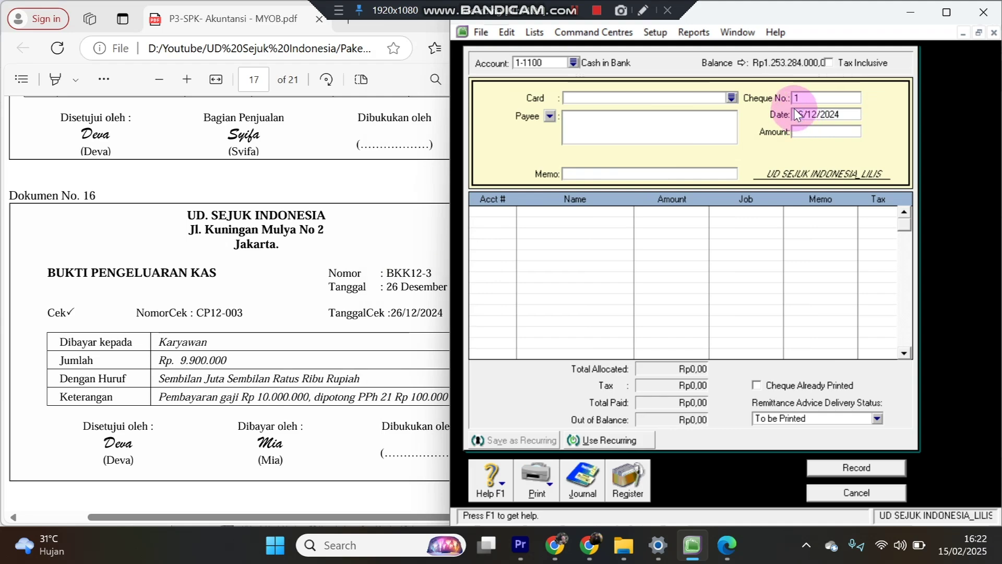
text(26)
click(794, 98)
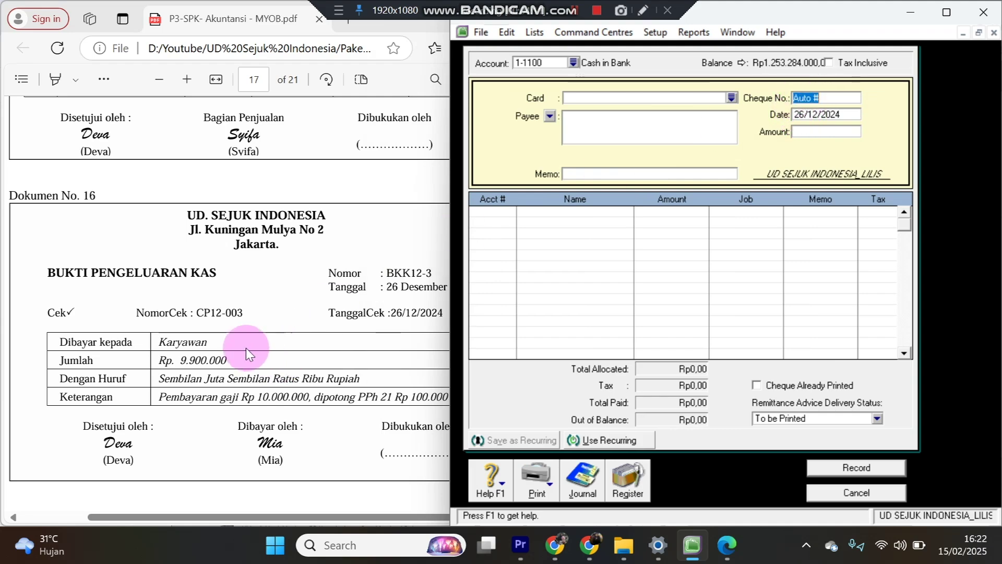
text(CP12-003)
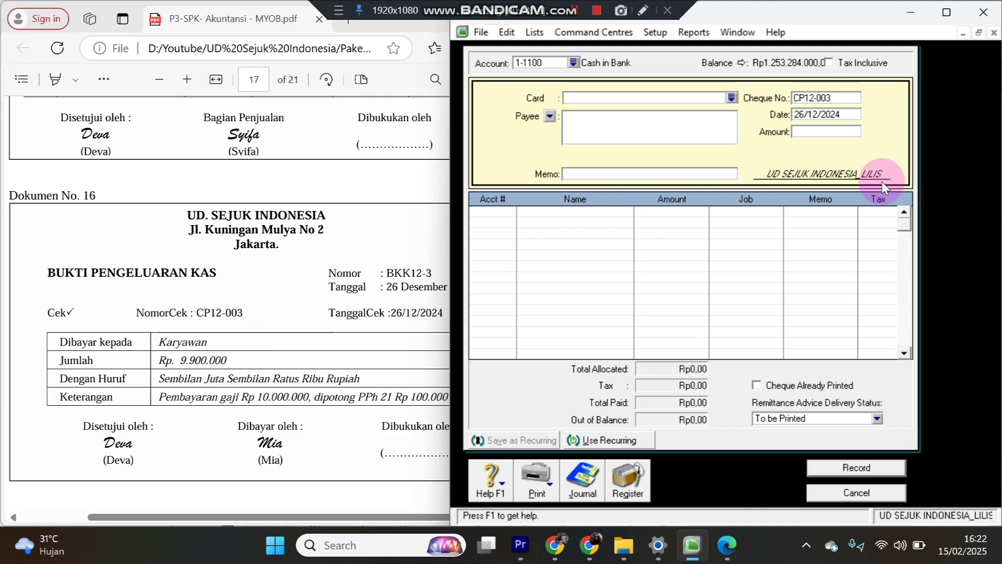
Set the payment amount to 9,900,000 and the memo to Pembayaran Gaji.
click(835, 132)
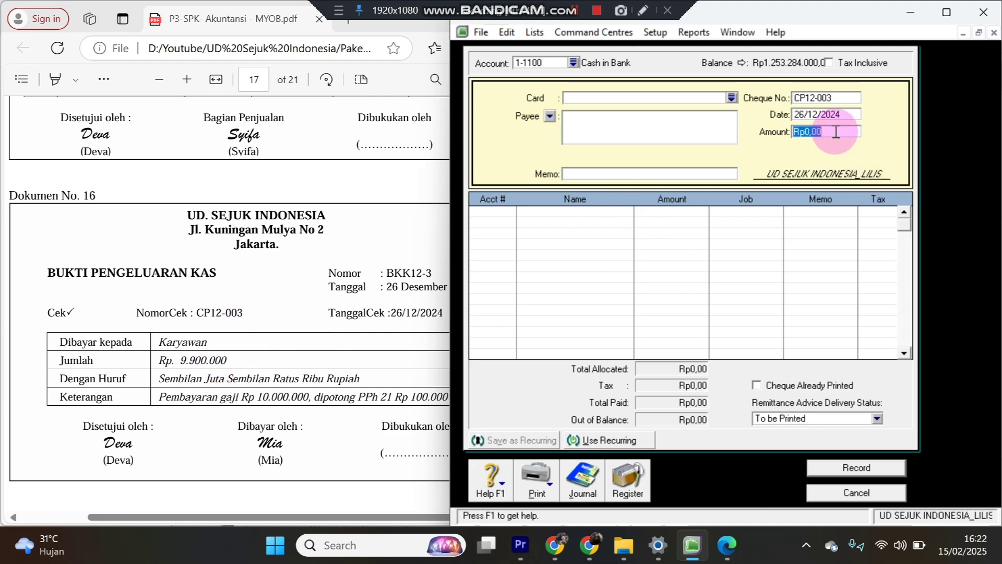
text(9900000)
key(Tab)
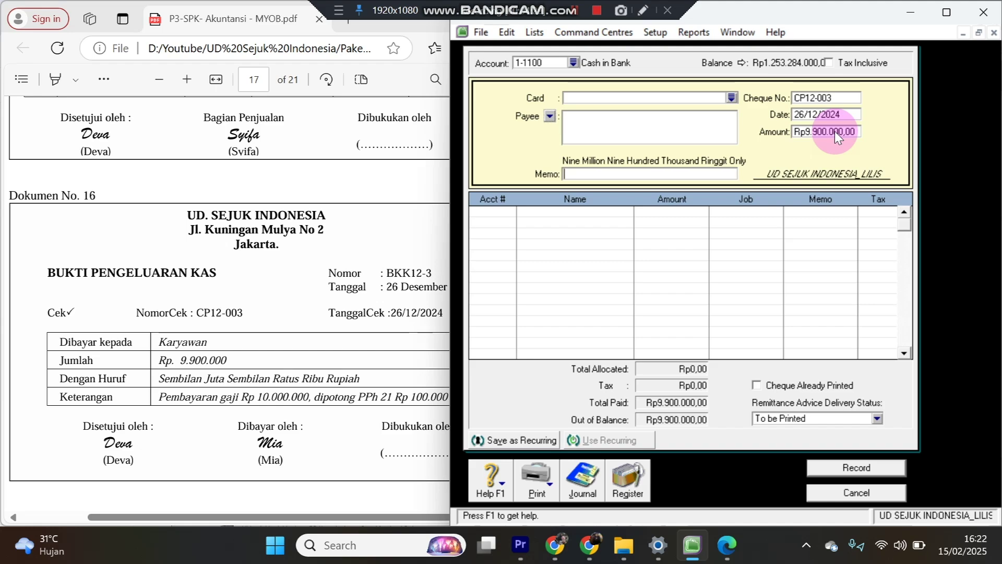
text(Pembayaran gaji)
key(Tab)
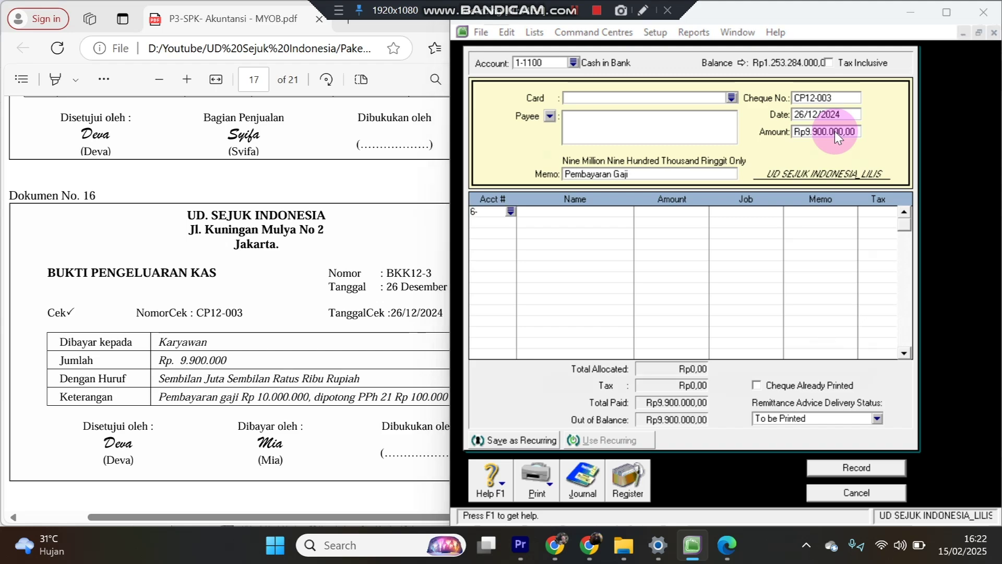
Allocate 10,000,000 of the payment to account 6-1700 Wages & Salaries Expense.
text(6-)
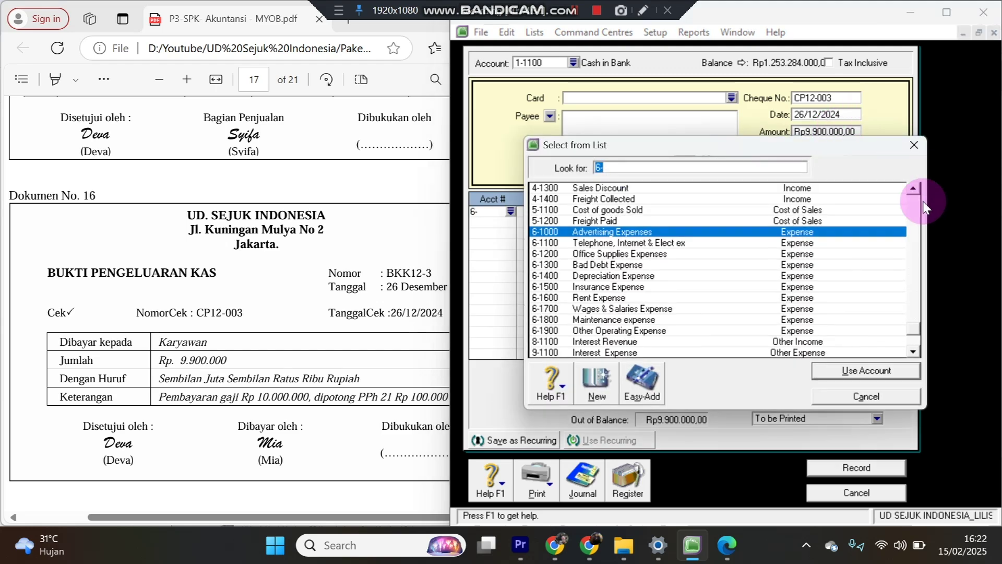
double_click(662, 313)
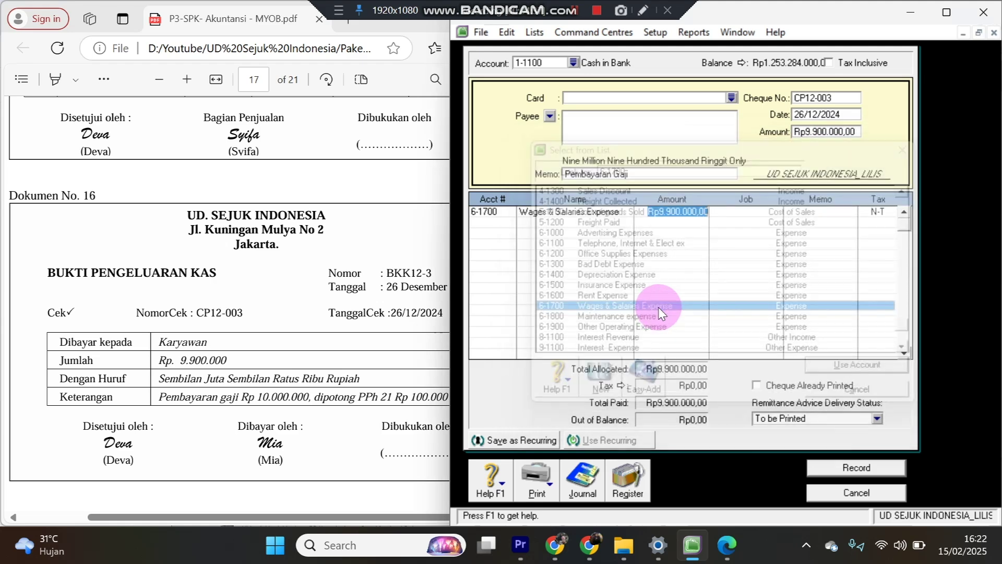
text(10000000)
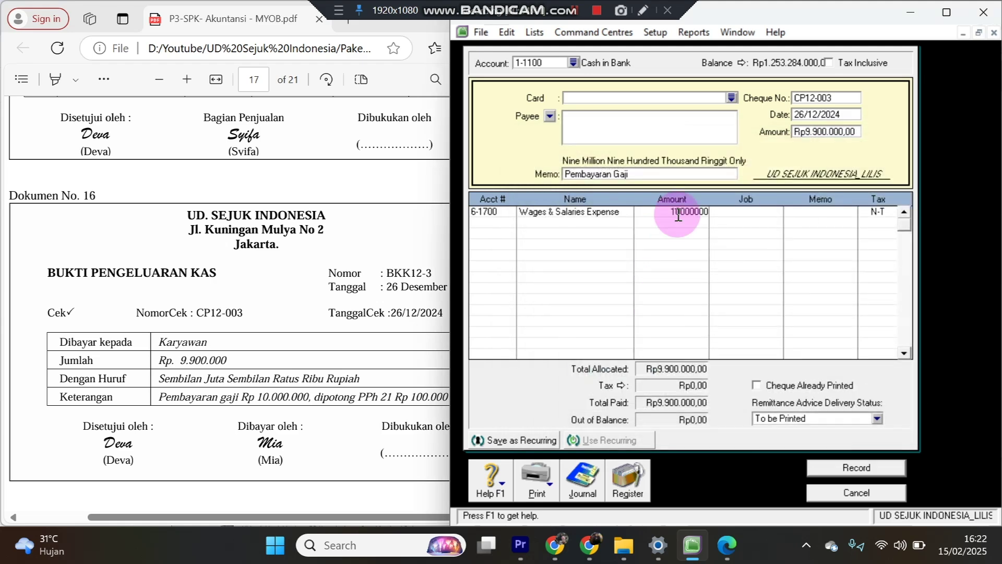
key(Return)
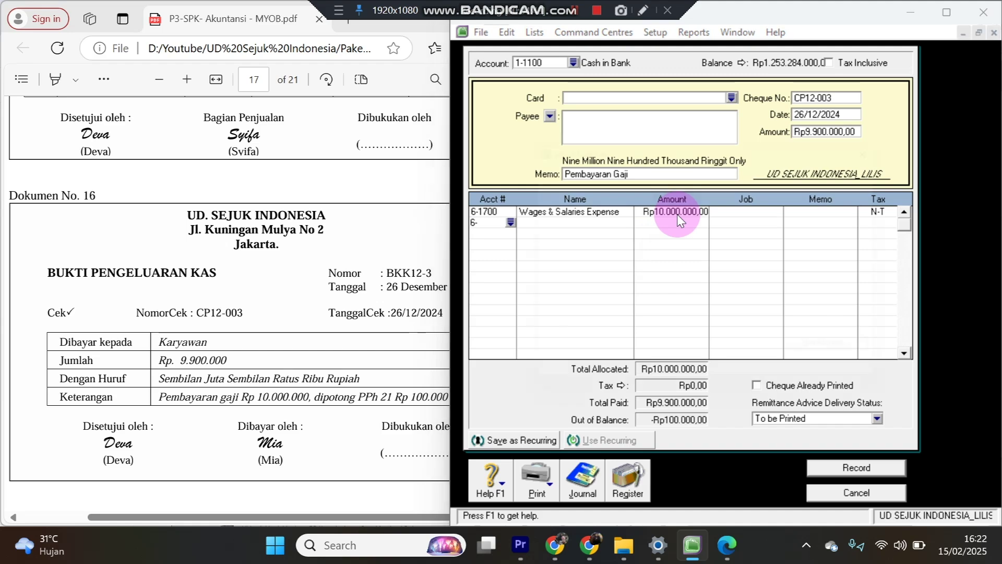
Add an allocation line of -100,000 to account 2-1300 Income Tax Payable (21).
text(6)
text(2)
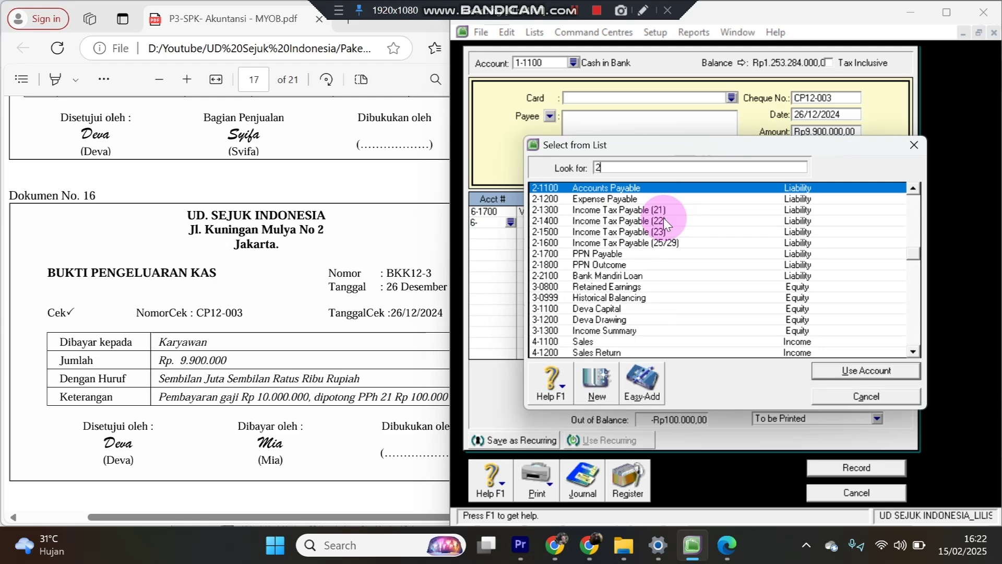
click(603, 211)
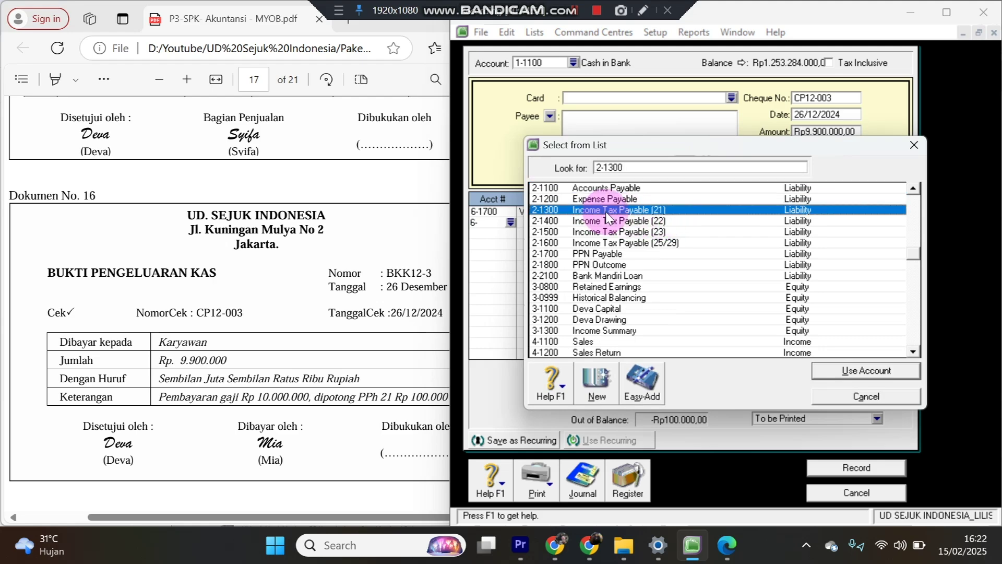
double_click(655, 209)
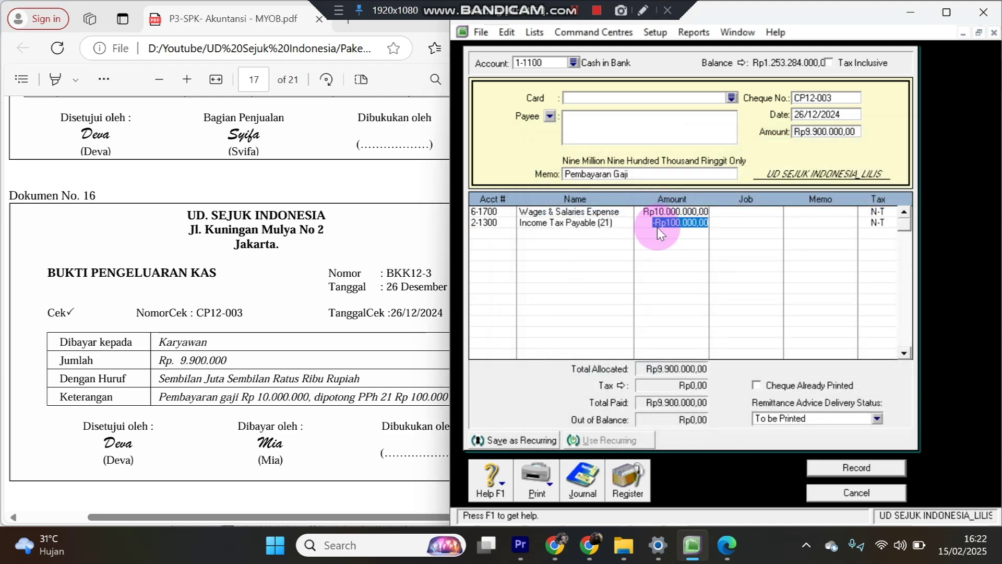
Review the salary payment's journal recap and record the payment.
key(ctrl+r)
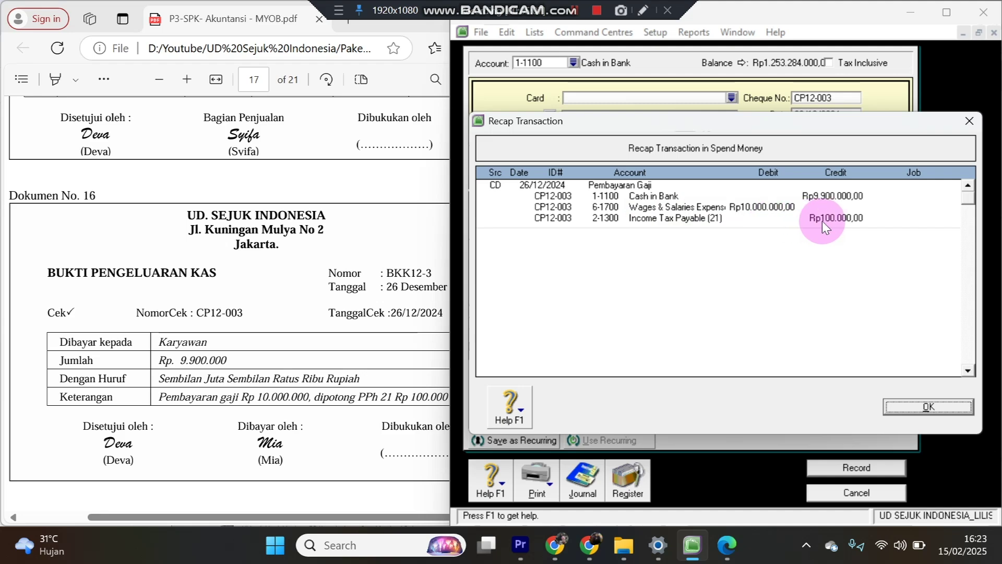
click(905, 407)
click(849, 468)
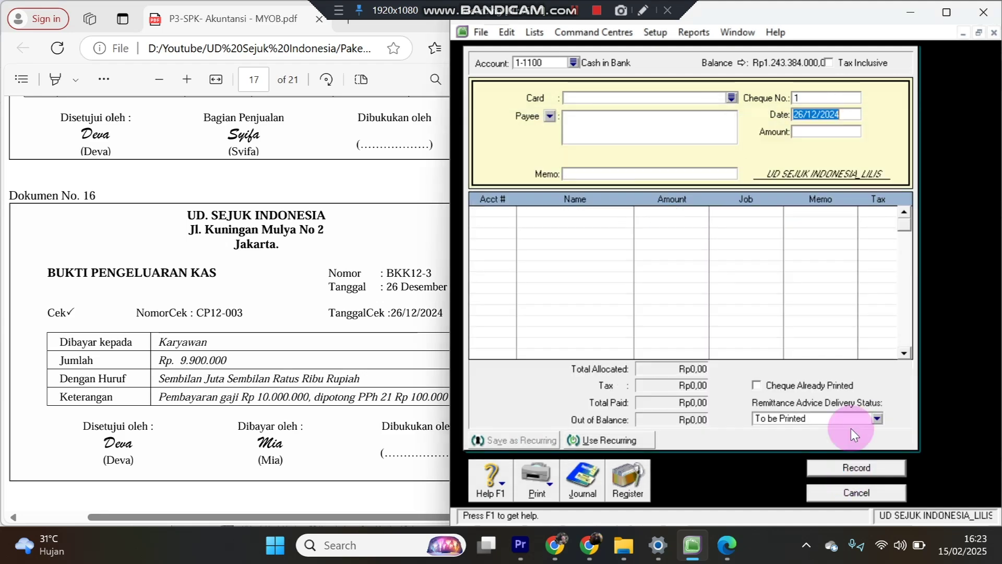
Bring up Dokumen No. 17 in the PDF, close Spend Money and start a new sales invoice for customer Toko Zahra.
click(375, 381)
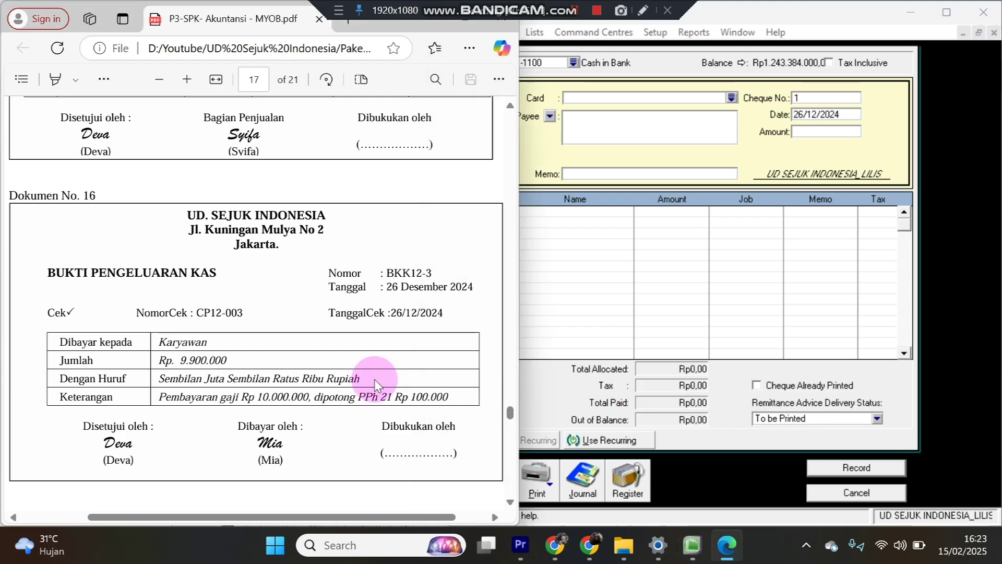
scroll(375, 385, down, 10)
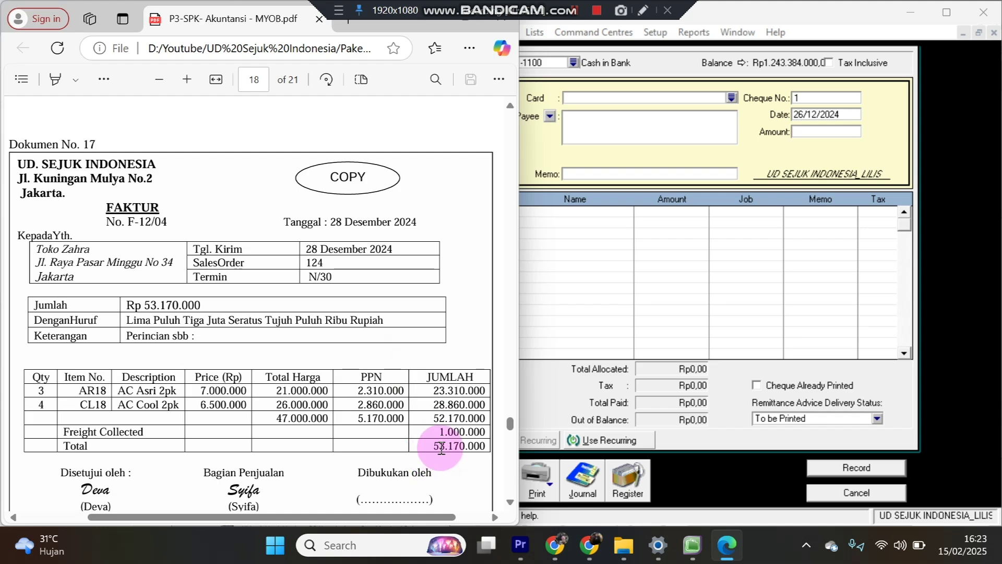
click(846, 492)
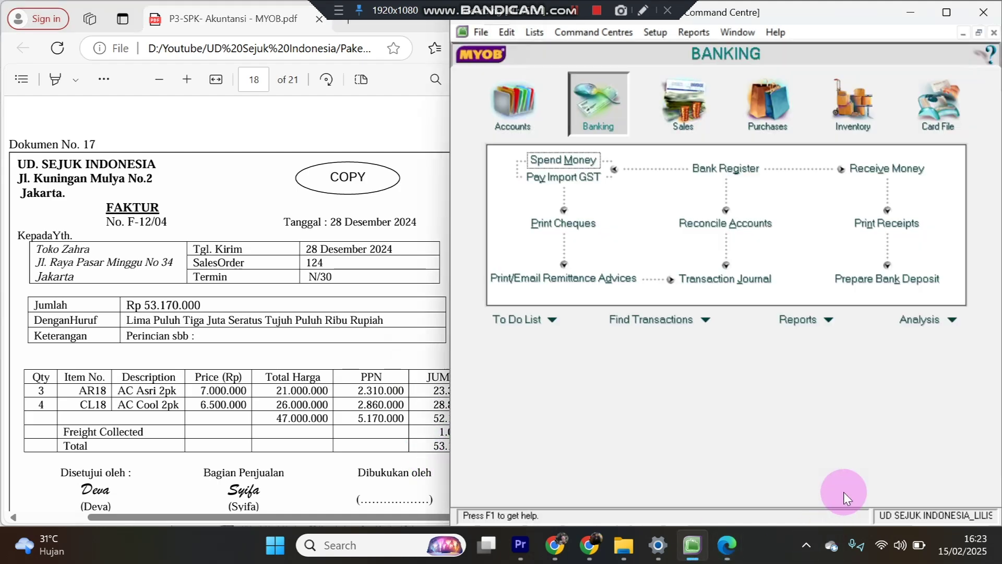
click(686, 123)
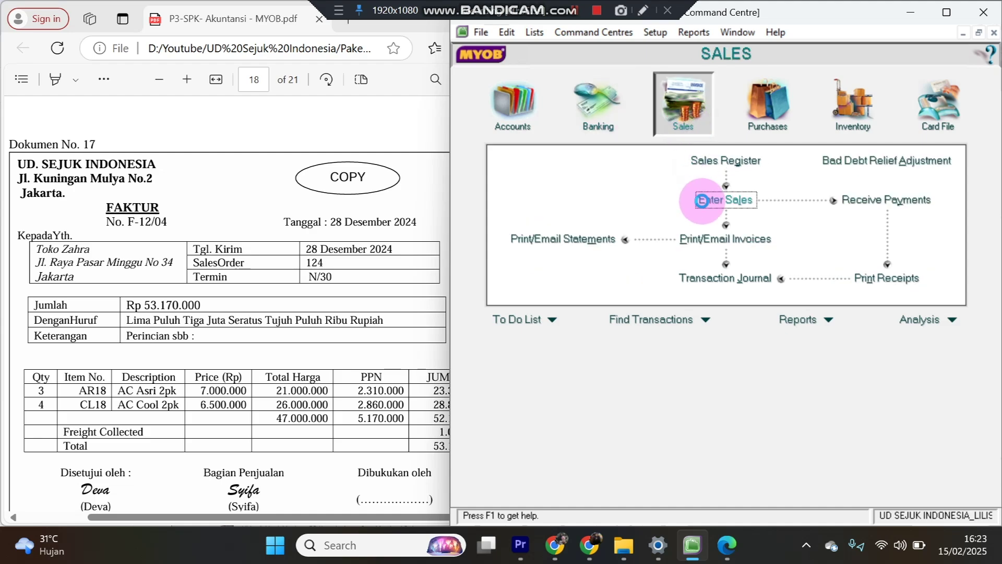
click(698, 200)
drag(451, 191, 395, 191)
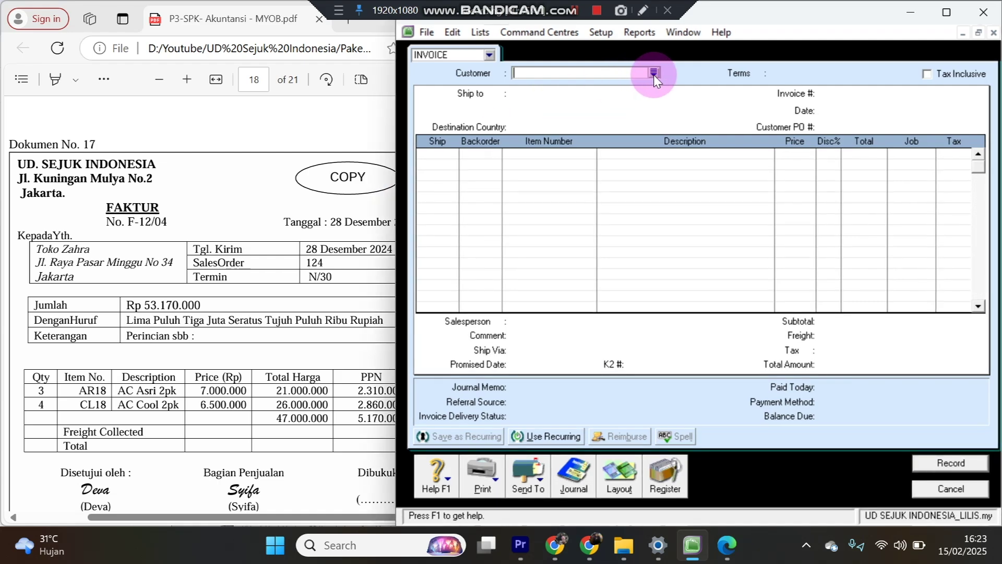
click(653, 73)
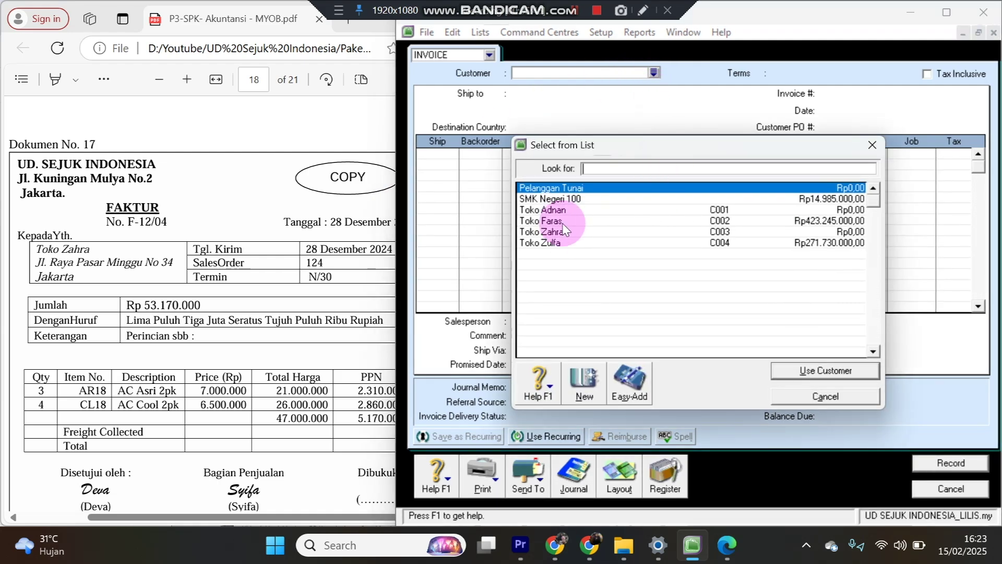
double_click(563, 231)
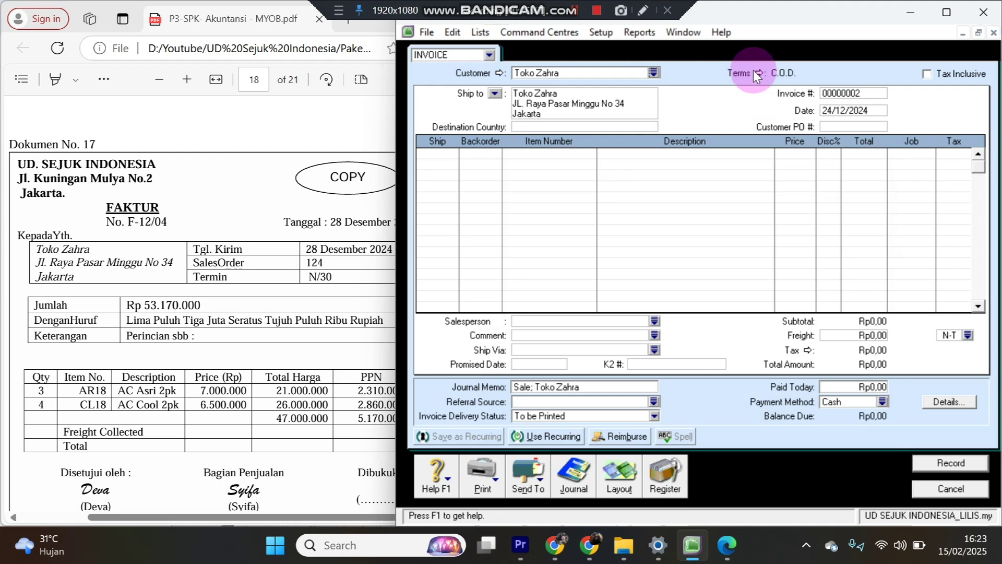
Set the Toko Zahra invoice's credit terms to In a Given # of Days with 30 balance due days.
click(757, 73)
click(743, 174)
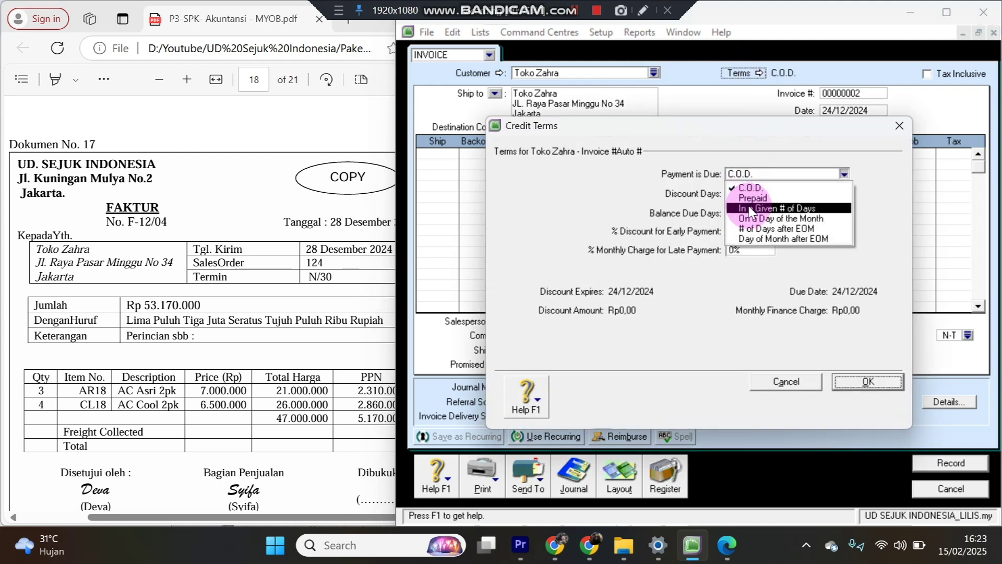
click(750, 209)
click(738, 215)
text(30)
key(Return)
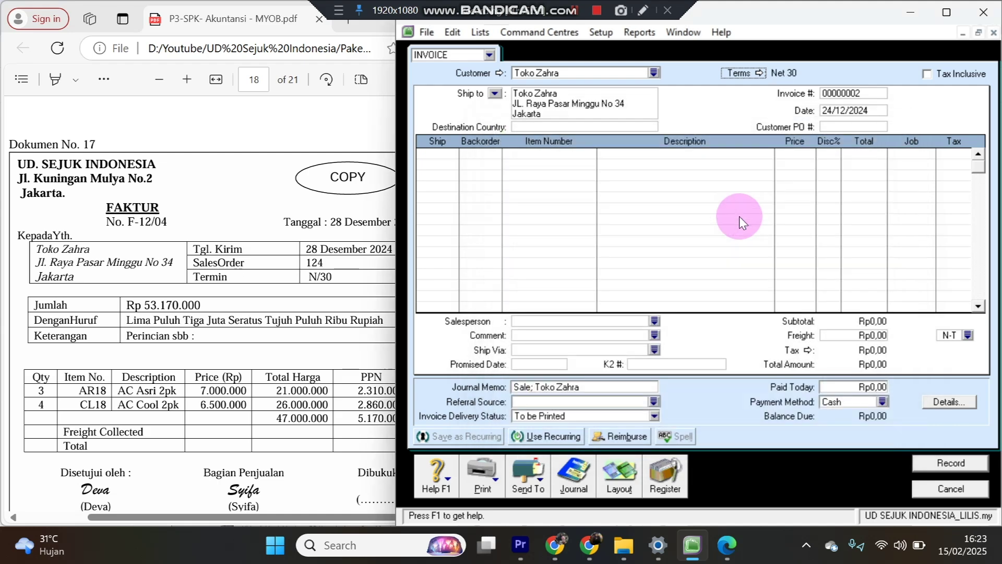
Date the sales invoice 28/12/2024 and set its invoice number to F-12/04.
click(831, 111)
click(829, 109)
key(BackSpace)
text(8)
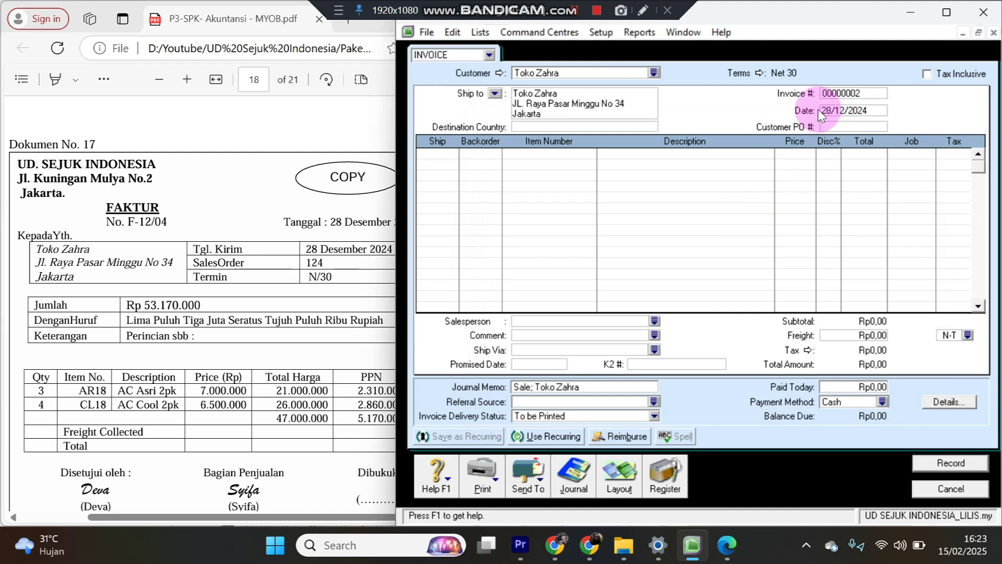
click(830, 98)
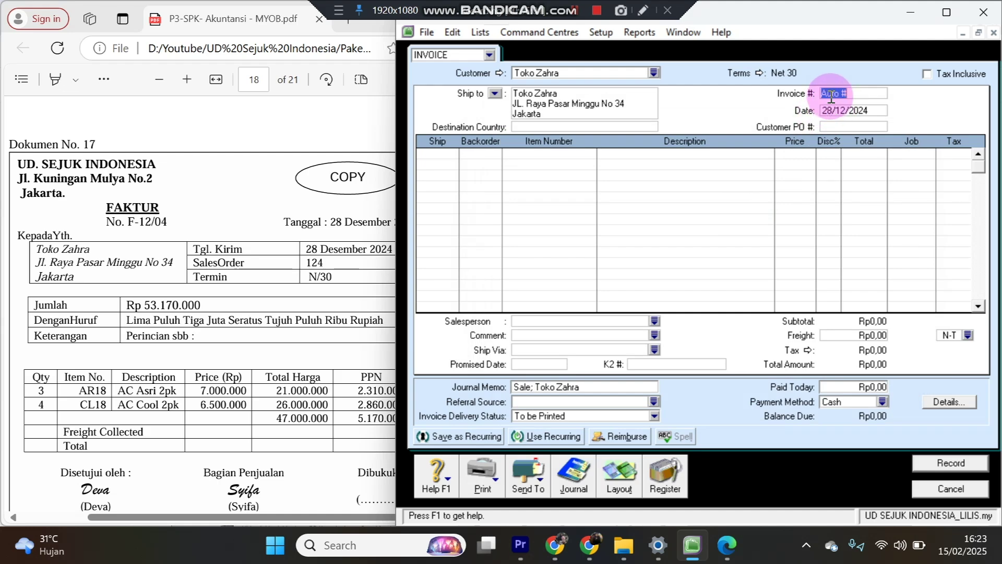
text(F)
text(-12/0)
Add an invoice line for 3 units of item AR18 (AC Asri 2pk) priced at 7,000,000 each.
text(3)
key(Tab)
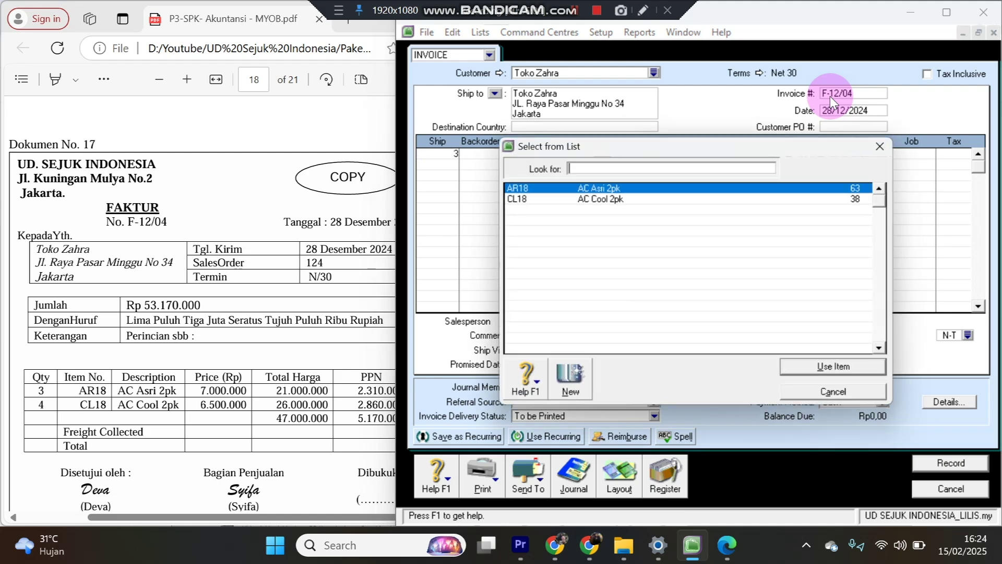
double_click(620, 187)
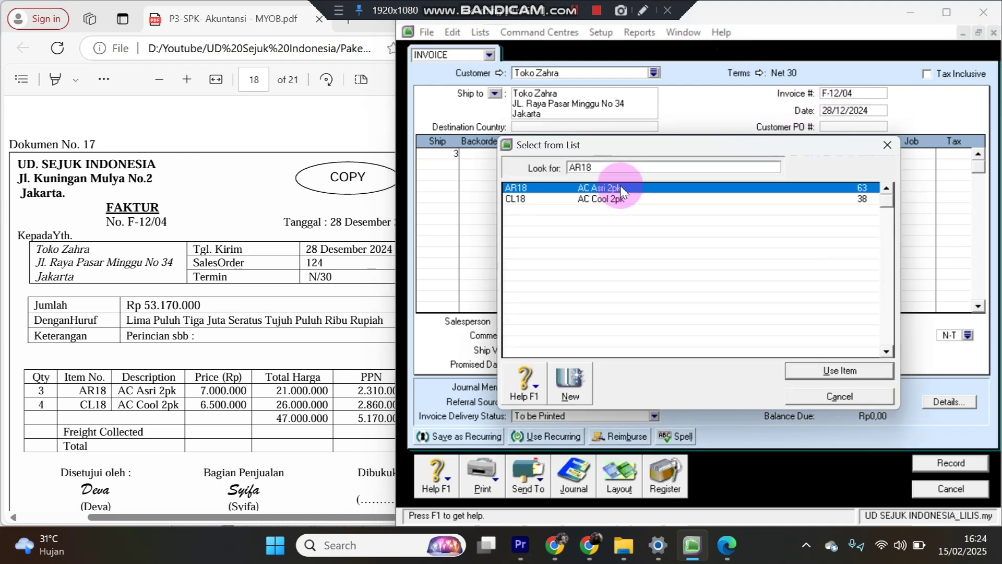
key(Tab)
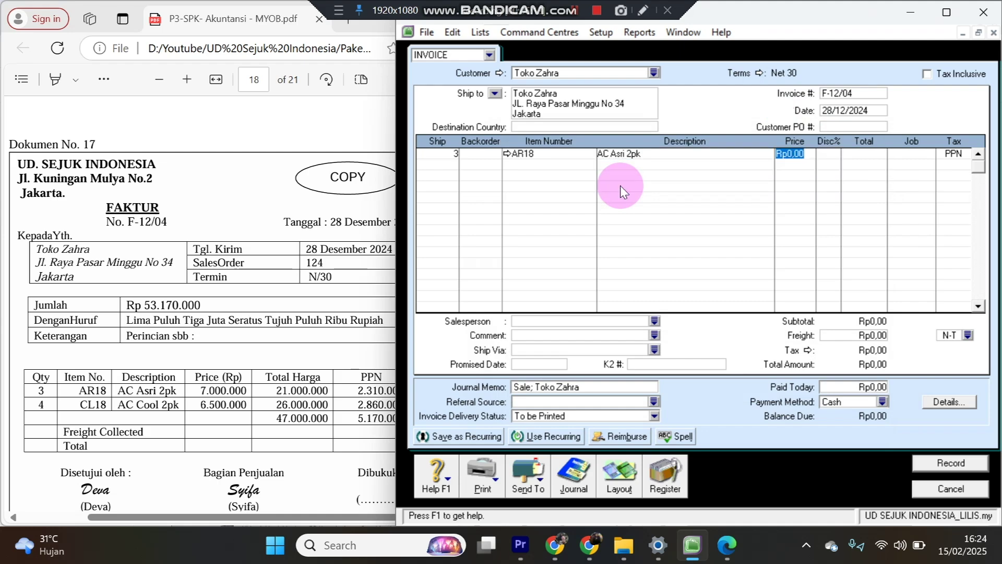
text(7)
Add an invoice line for 4 units of item CL18 (AC Cool 2pk) priced at 6,500,000 each.
text(4)
key(Tab)
key(Tab)
key(Tab)
double_click(617, 199)
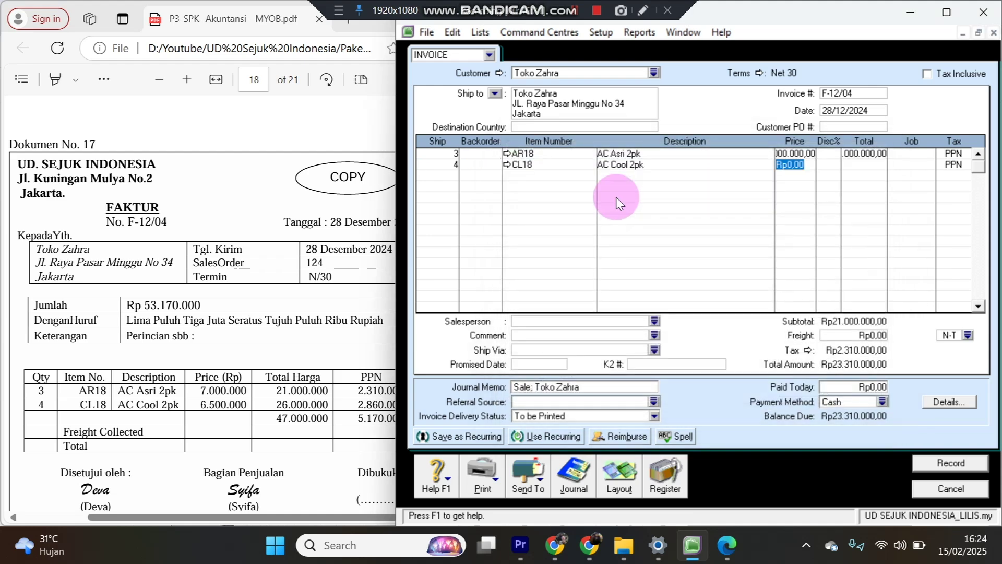
text(6500000)
key(Tab)
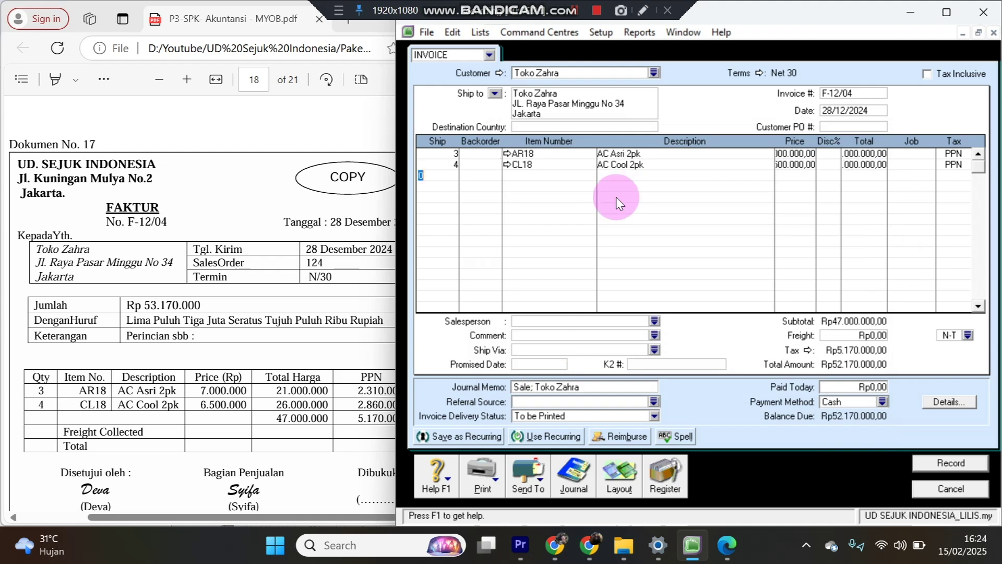
Check the freight collected in the PDF document and set the invoice's freight to 1,000,000.
click(287, 362)
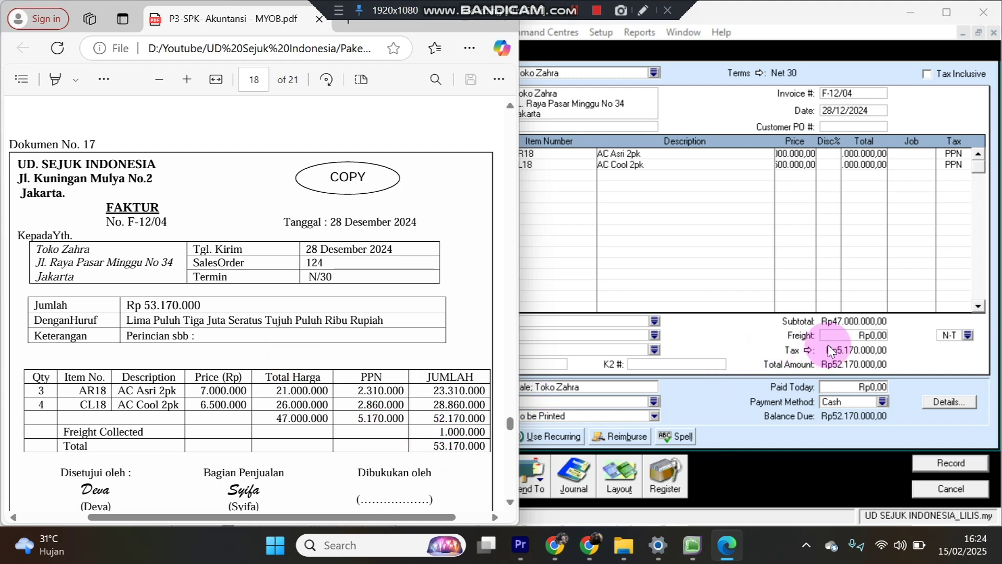
click(843, 335)
text(1000)
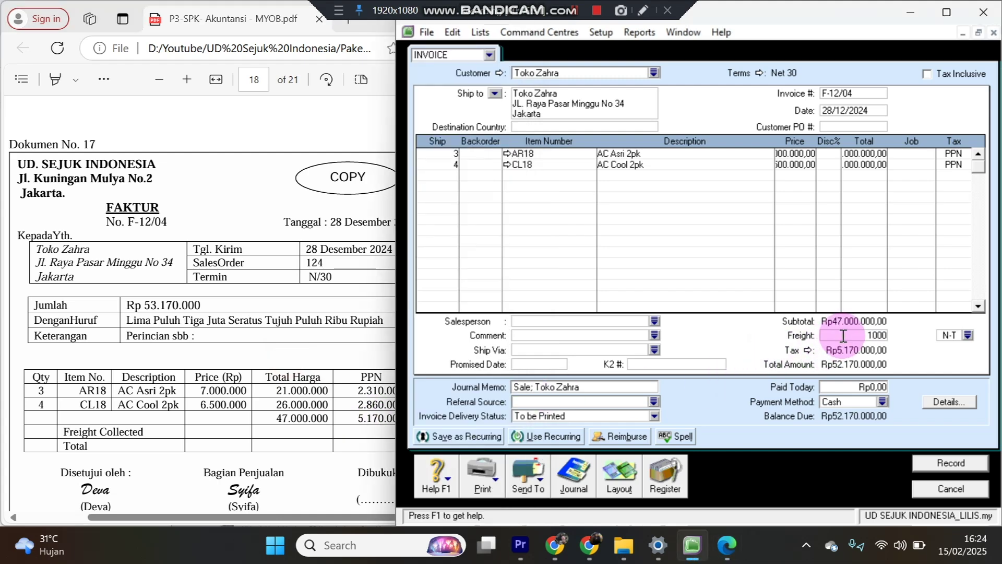
text(000)
key(Tab)
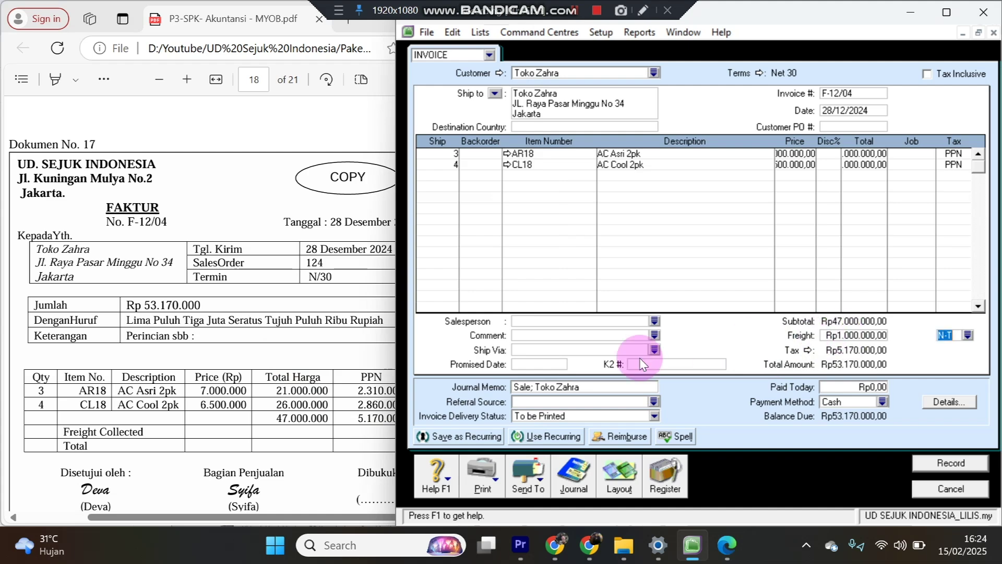
Compare the invoice with Dokumen No. 17 and record it, ignoring all spelling suggestions.
click(329, 384)
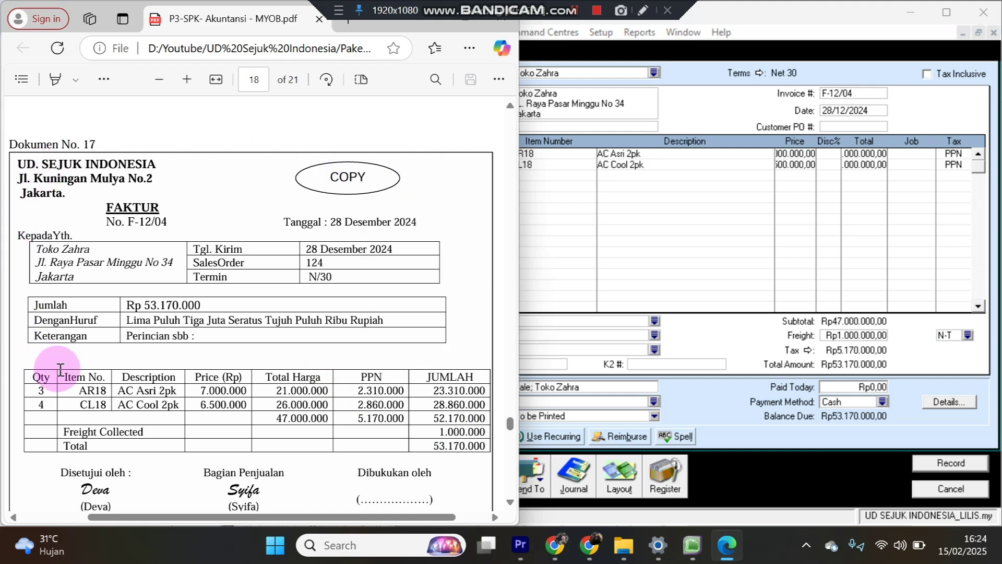
click(818, 497)
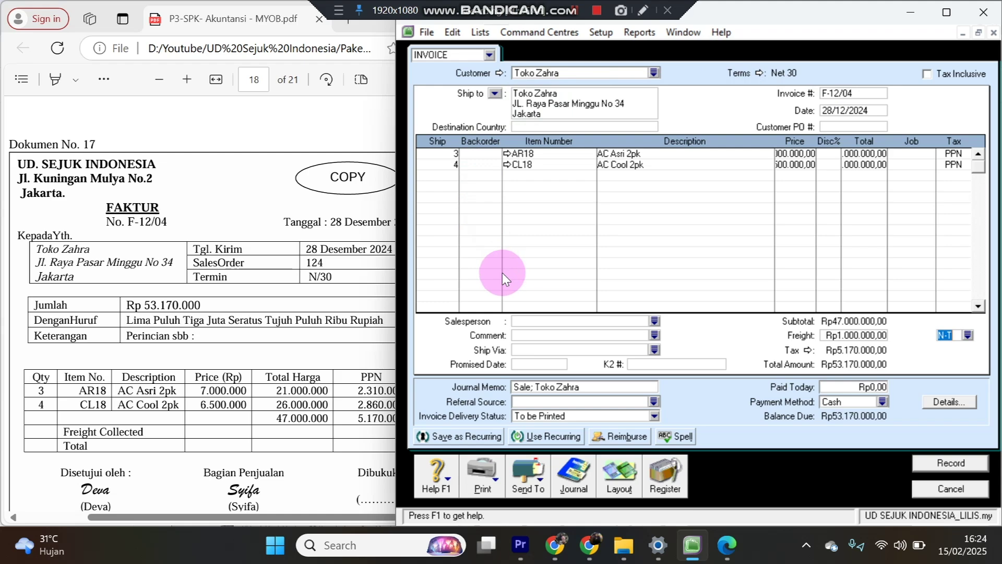
click(313, 428)
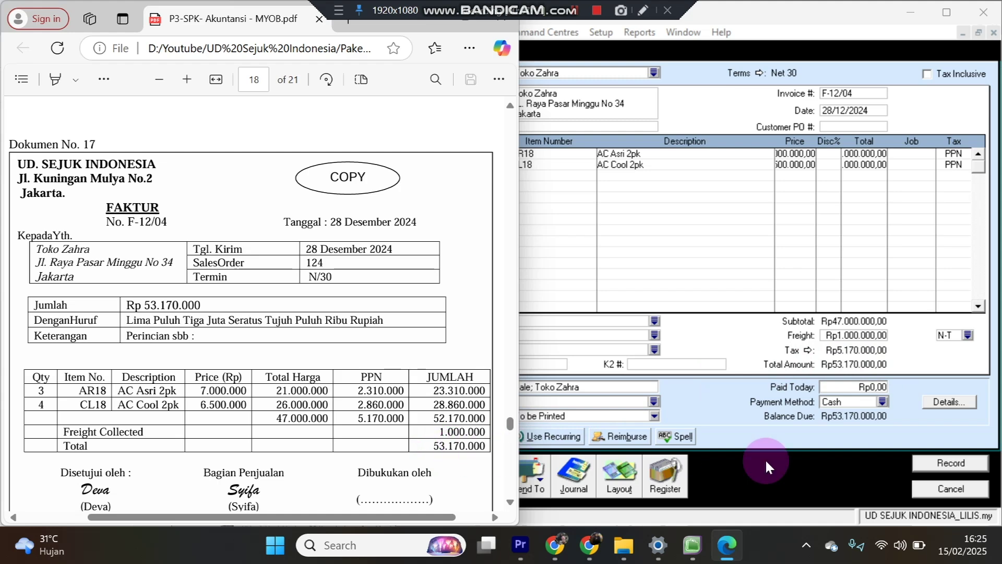
click(951, 465)
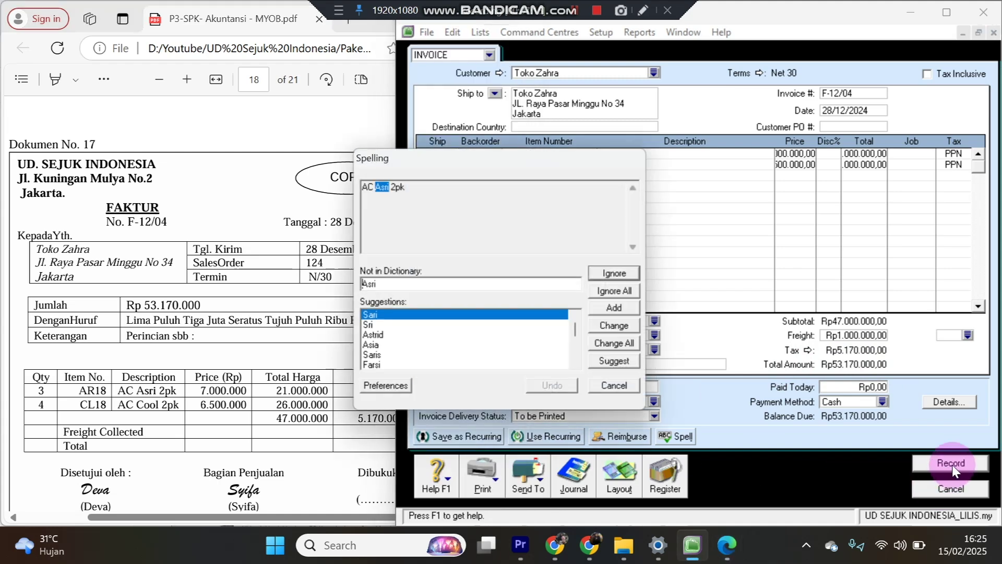
click(603, 292)
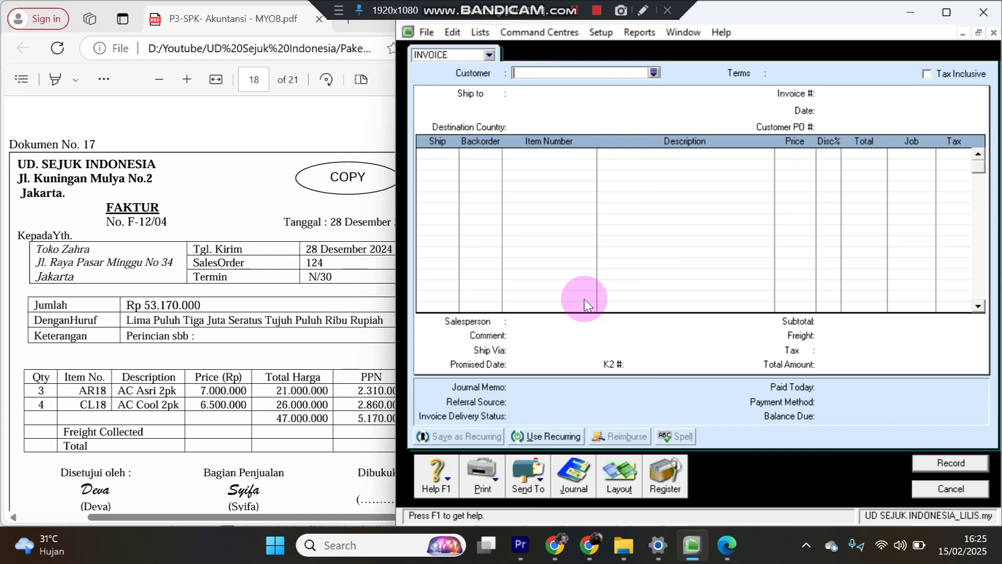
Bring up Dokumen No. 18 in the PDF, close the sales invoice window and open Spend Money in Banking.
click(223, 344)
scroll(221, 366, down, 7)
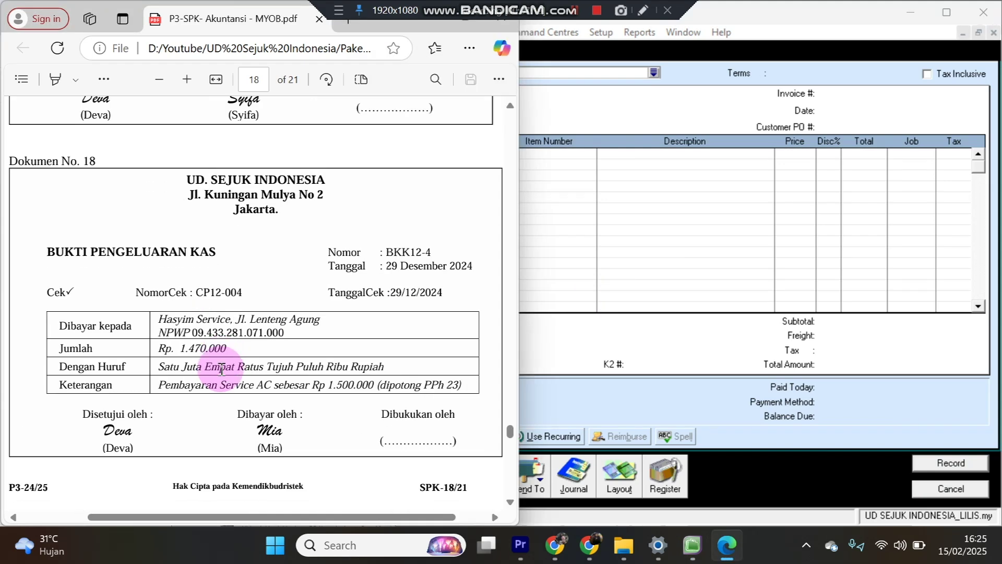
scroll(221, 369, up, 3)
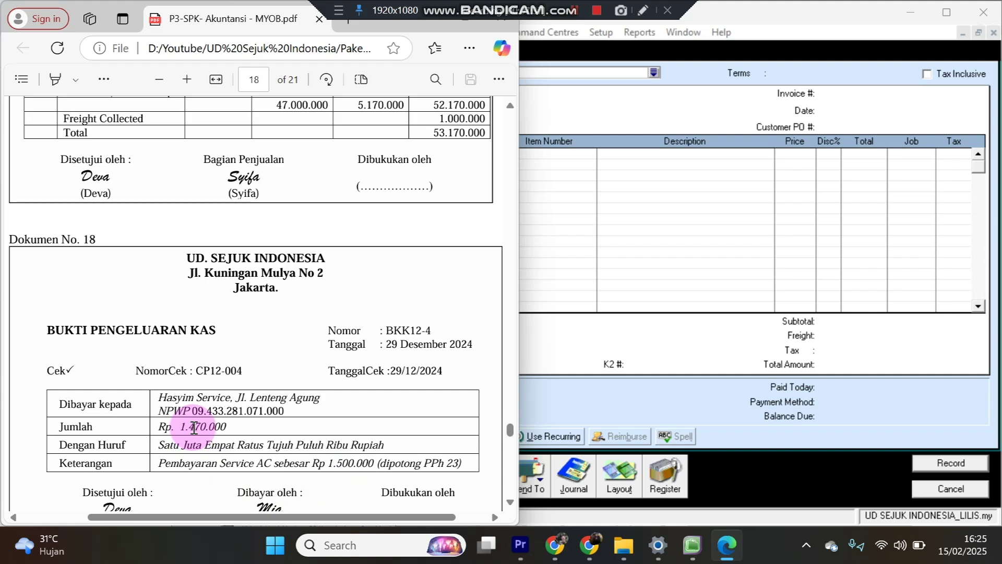
click(935, 490)
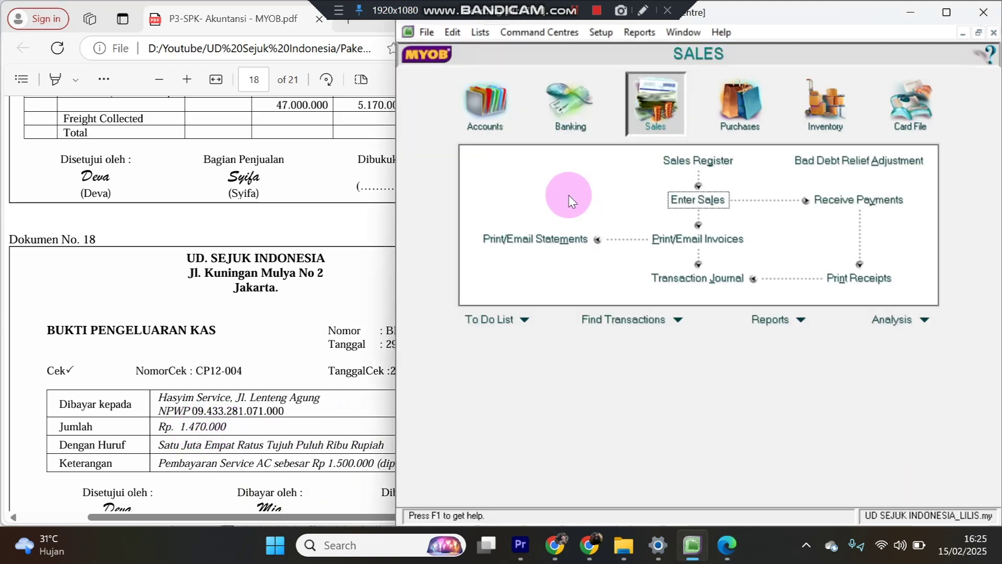
click(565, 111)
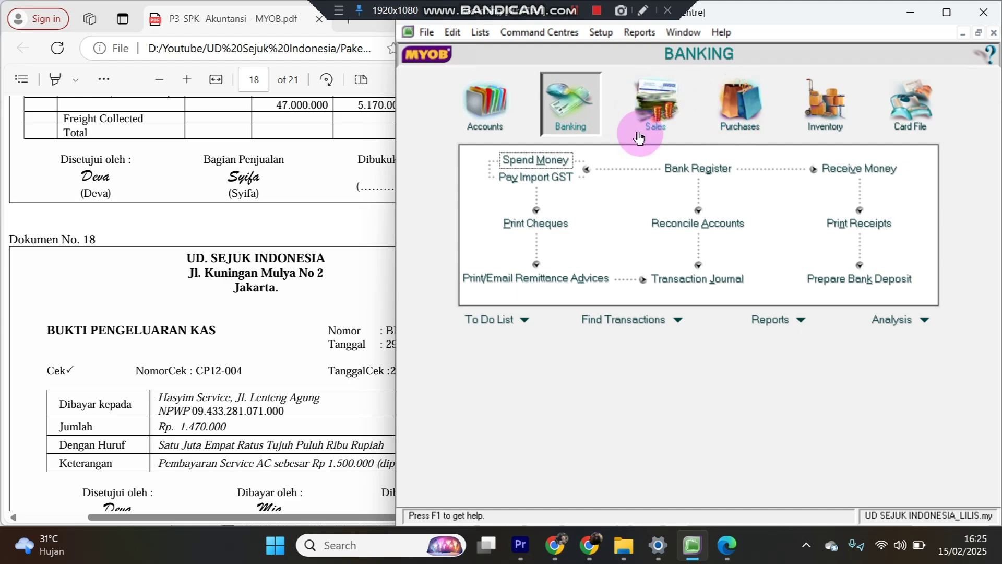
click(553, 157)
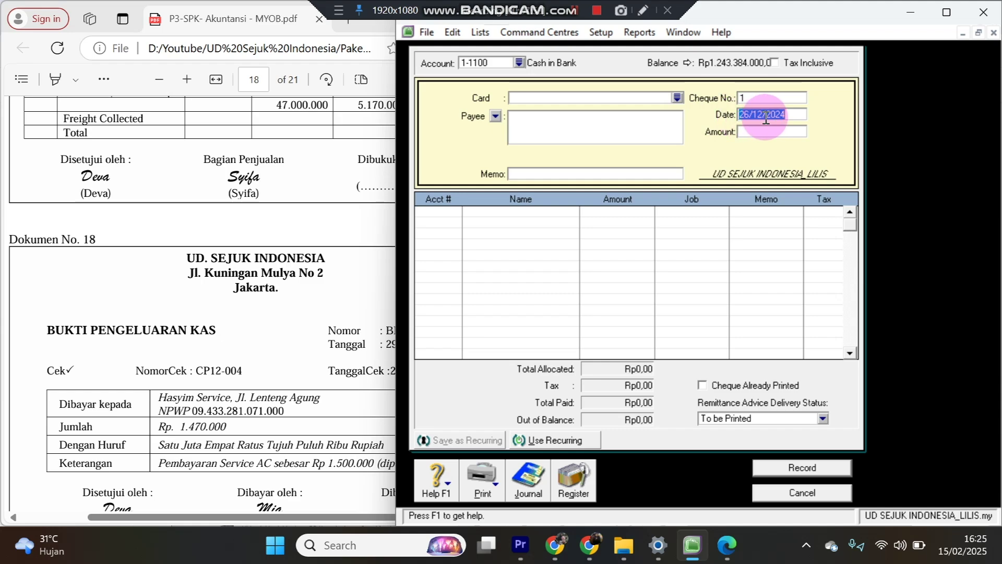
Date the payment 29/12/2024 and set its cheque number to CP12-004 as in Dokumen No. 18.
click(312, 251)
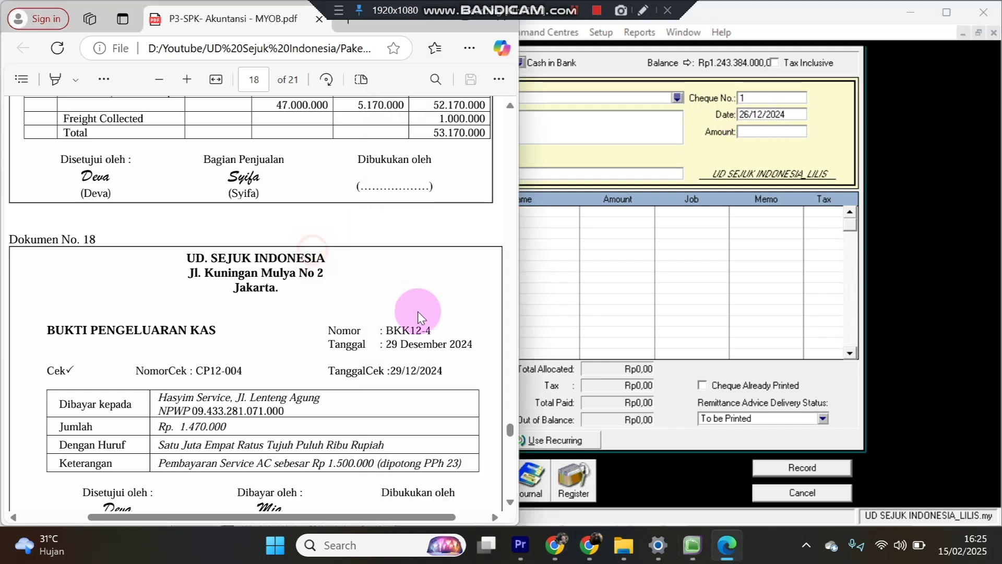
drag(750, 115, 743, 109)
text(9)
click(745, 108)
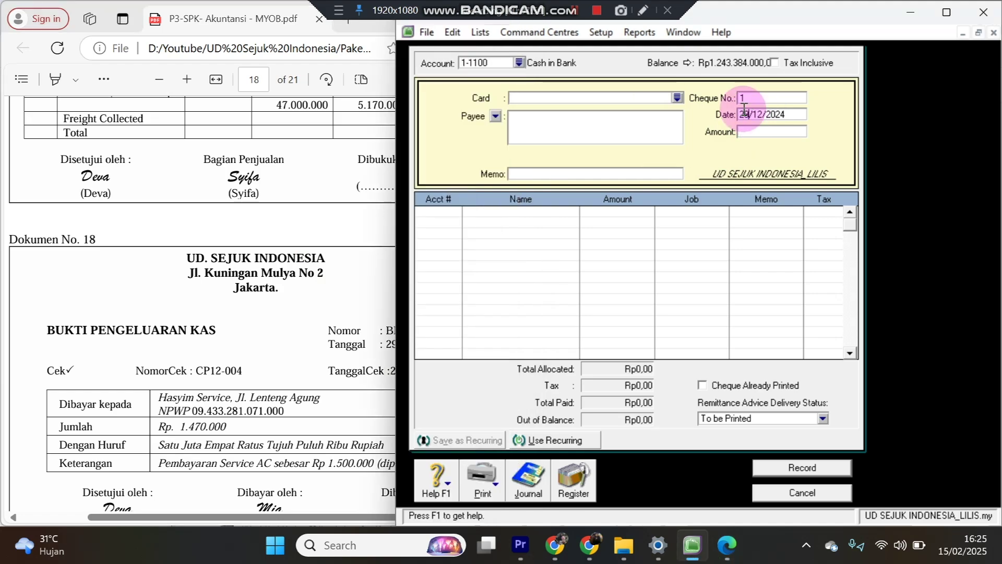
click(750, 98)
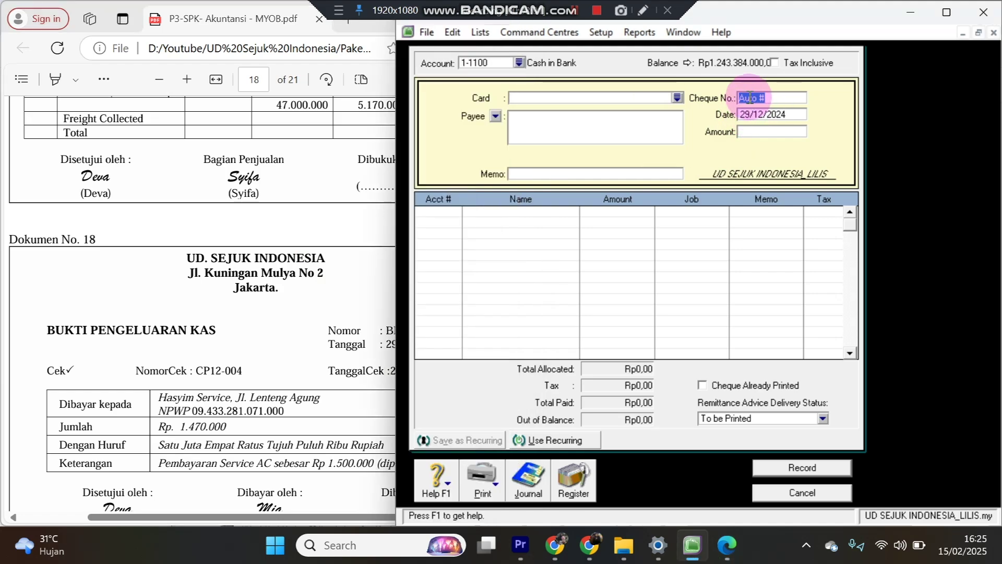
text(CP)
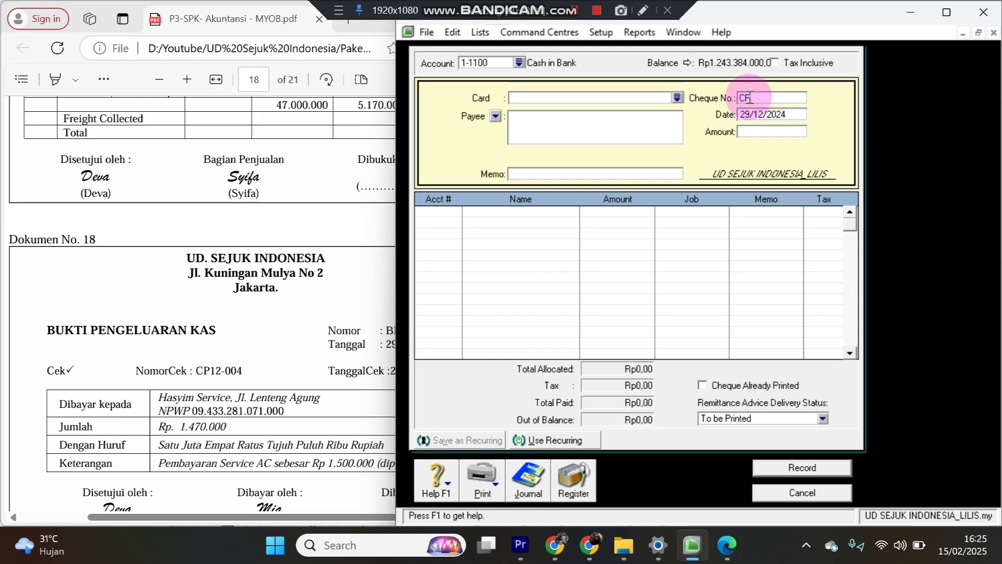
text(12-004)
key(Tab)
key(Tab)
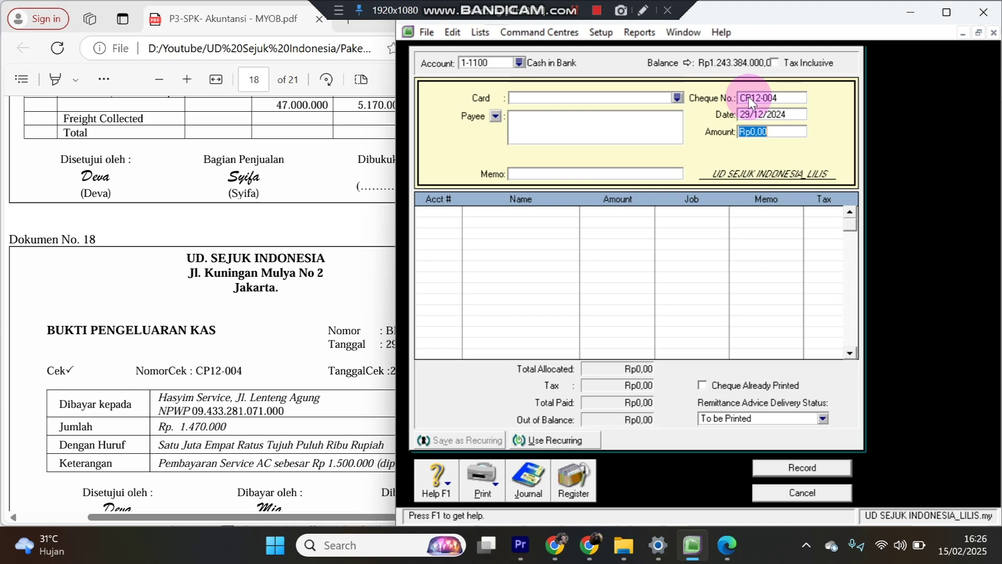
Set the cheque payment's amount to 1,470,000.
text(1.470.000)
key(Tab)
key(Tab)
key(Tab)
key(Tab)
Enter "Pembayaran Service AC" as the payment's memo.
text(pEMBAYARAN)
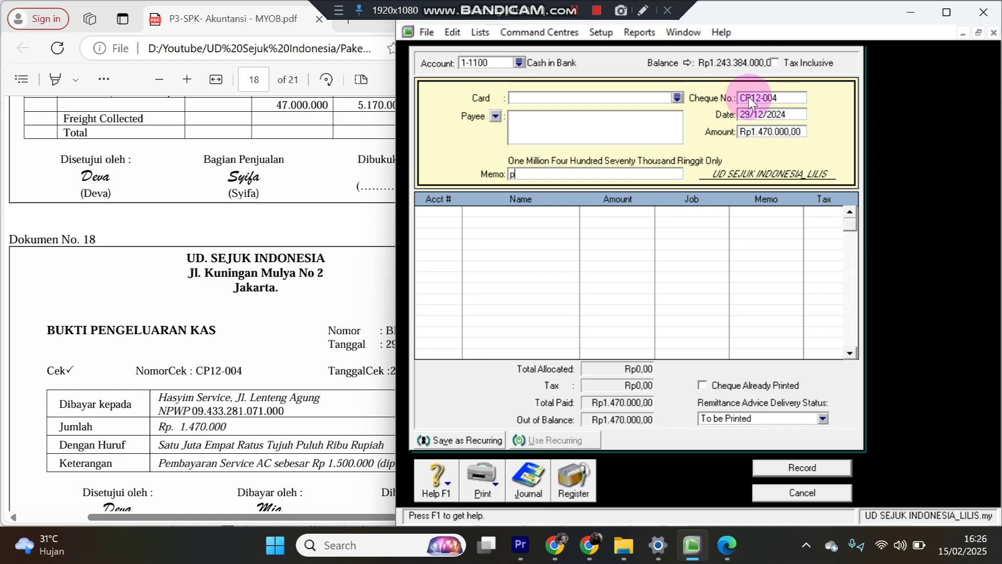
key(BackSpace)
key(BackSpace)
key(BackSpace)
key(BackSpace)
key(BackSpace)
key(BackSpace)
key(BackSpace)
key(BackSpace)
key(BackSpace)
key(BackSpace)
text(Pembayaran Service AC)
key(Tab)
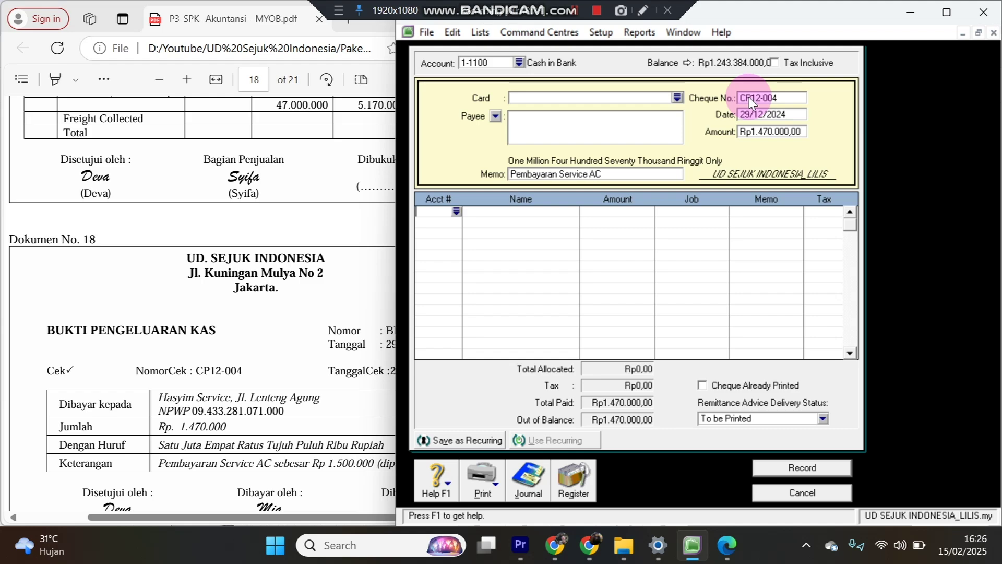
Allocate 1,500,000 of the payment to account 6-1800 Maintenance expense.
text(6-)
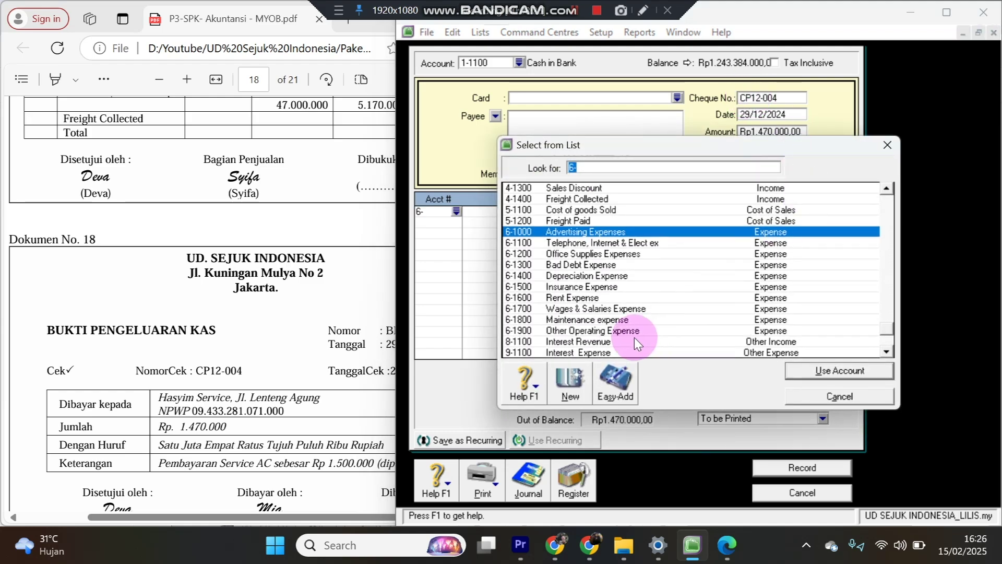
double_click(618, 320)
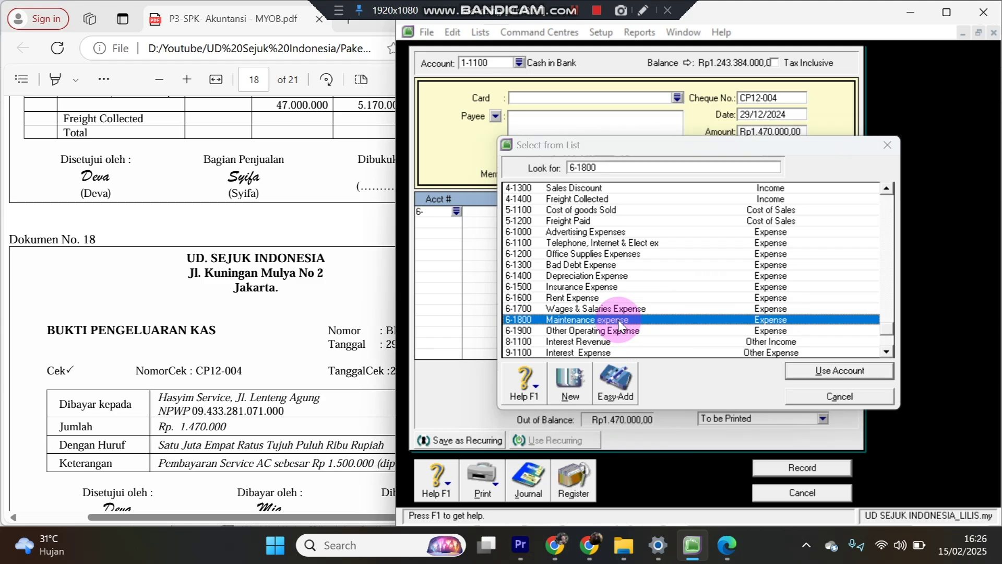
click(325, 466)
click(624, 225)
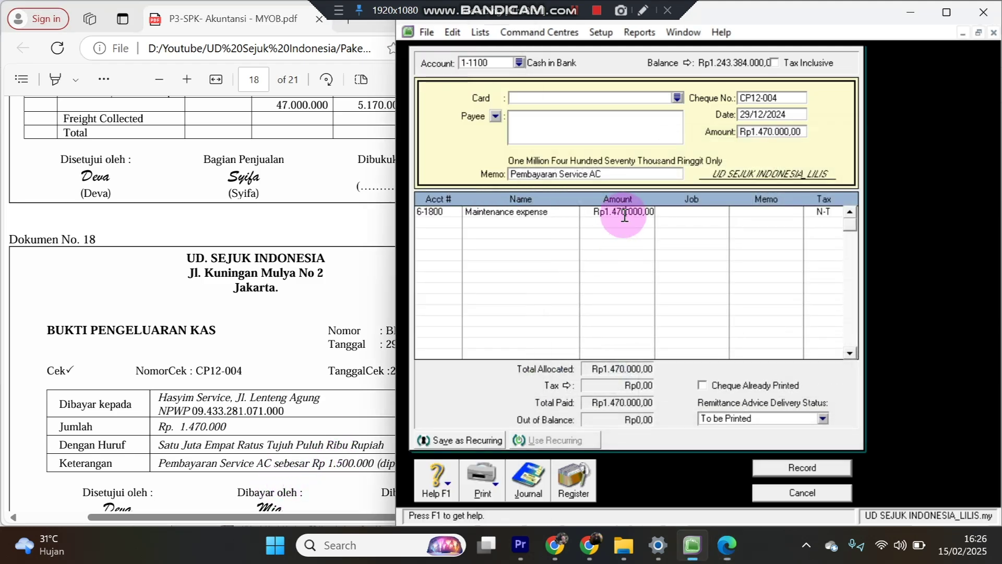
text(1500000)
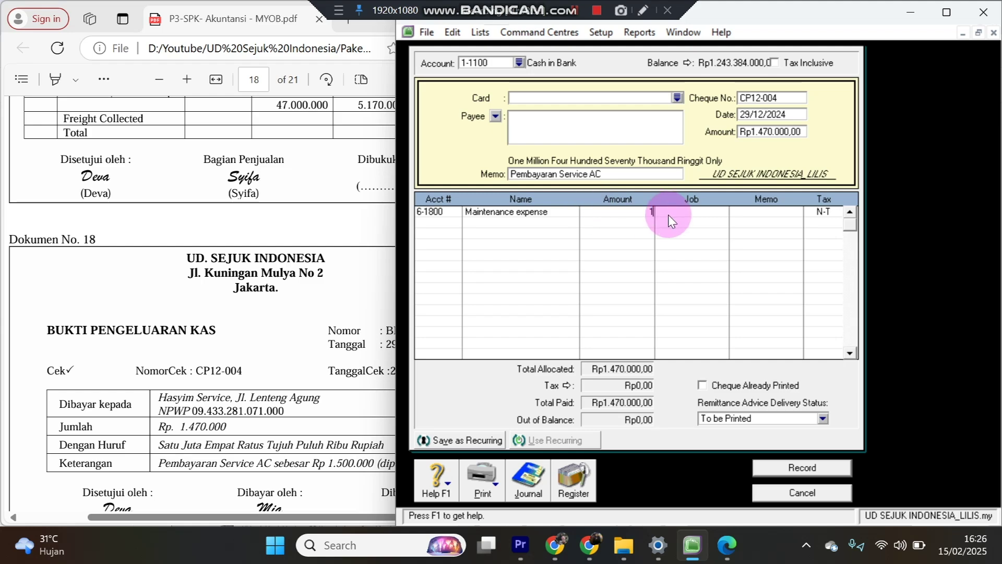
key(Return)
Allocate the payment's remaining -30,000 to account 2-1500 Income Tax Payable (23) on the second line.
text(6-)
key(Tab)
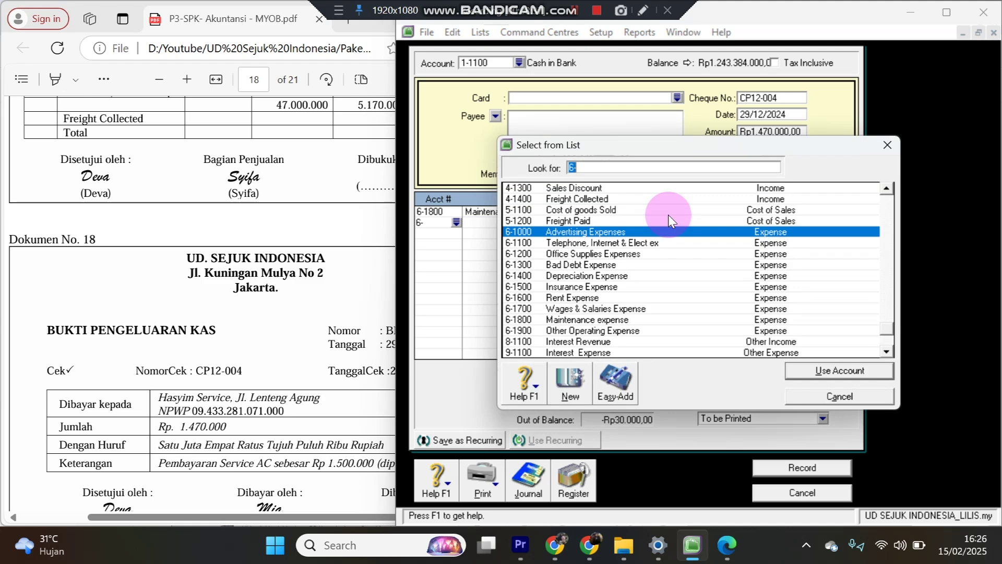
scroll(668, 219, up, 4)
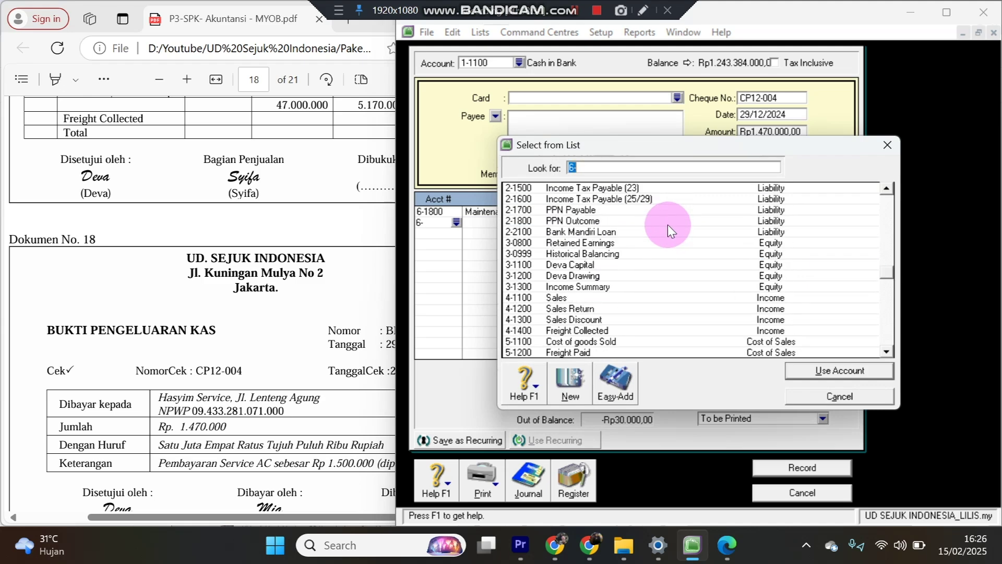
click(342, 468)
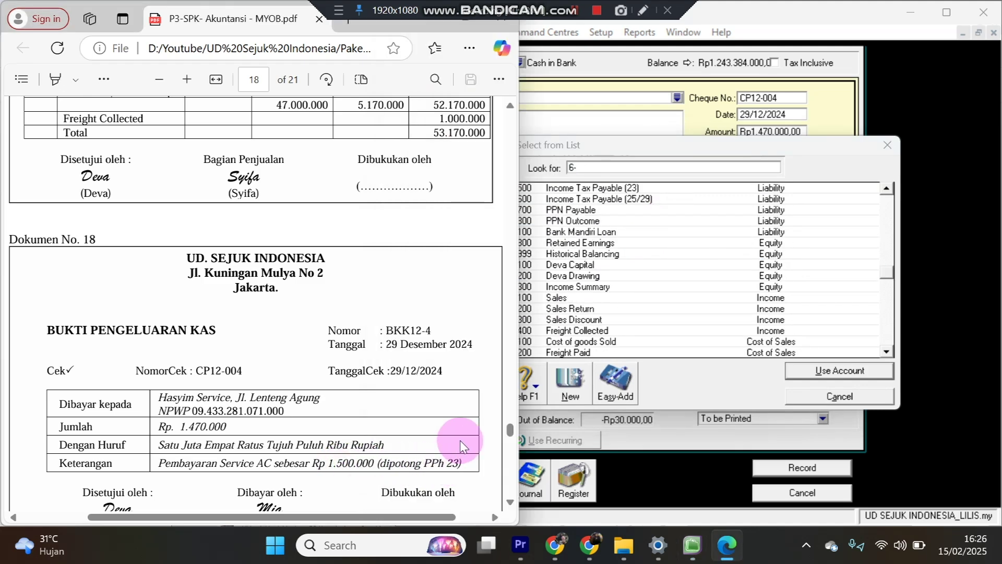
click(628, 189)
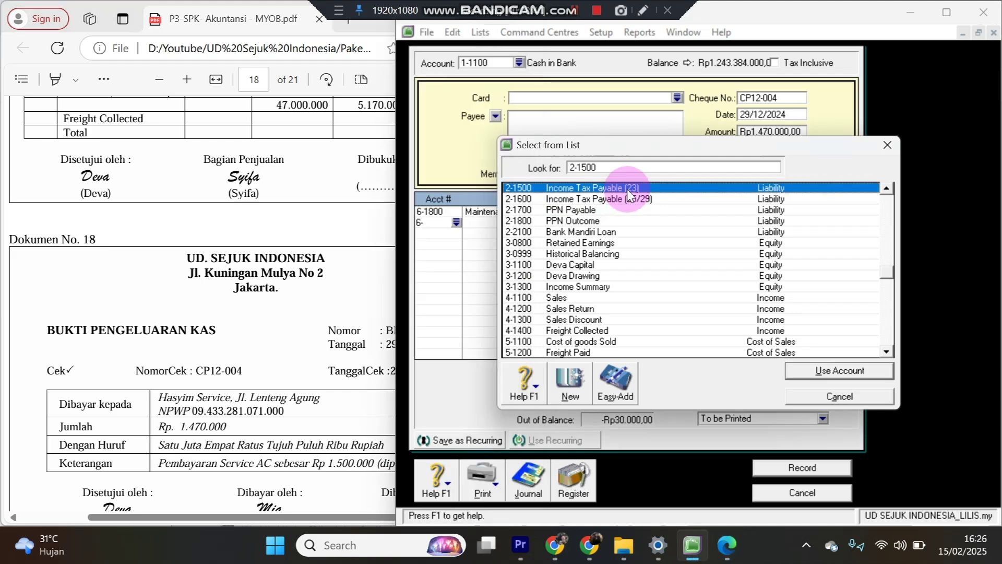
double_click(628, 189)
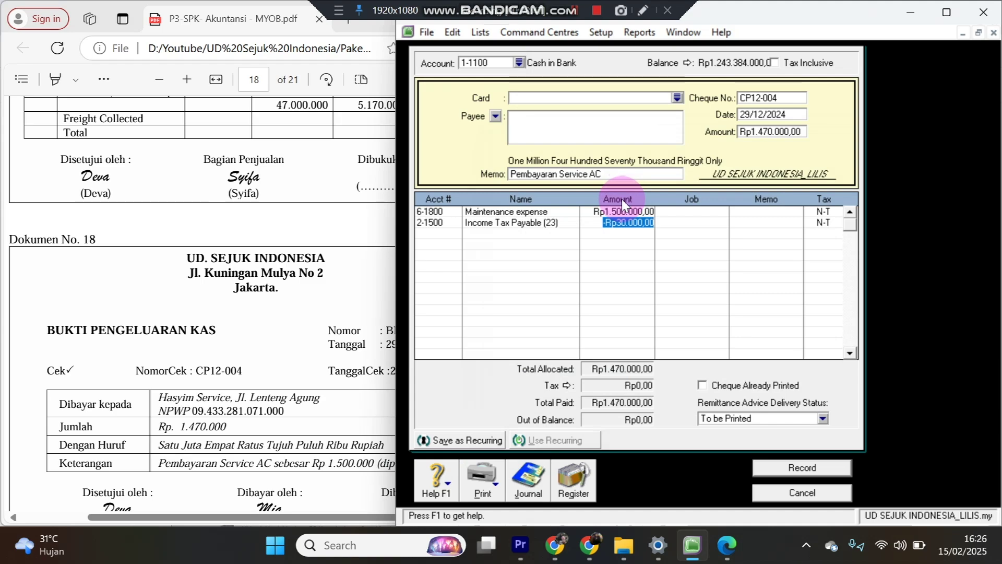
Review the recap of the AC service payment's journal entry, record the payment and close the Spend Money form.
key(ctrl+r)
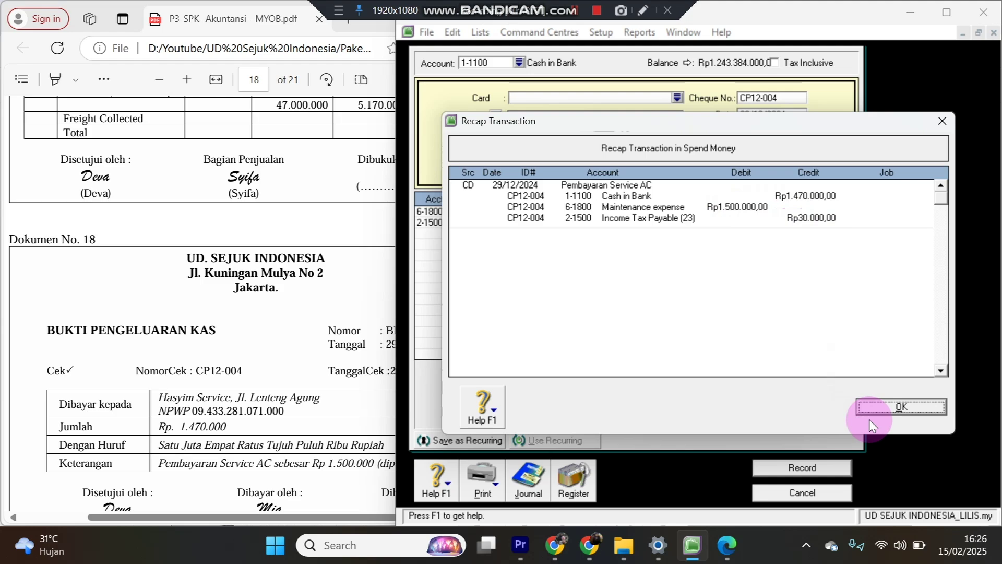
click(882, 411)
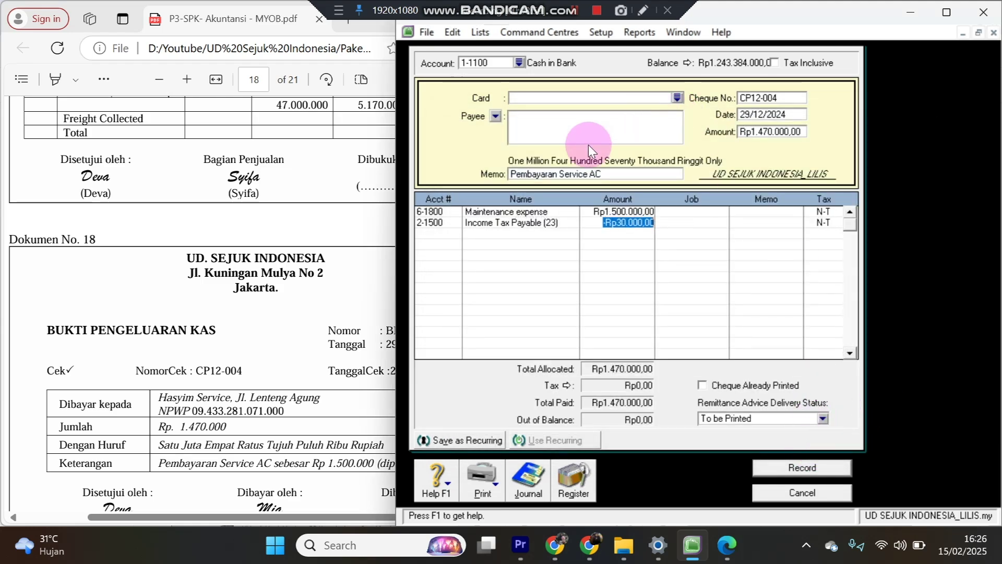
click(388, 302)
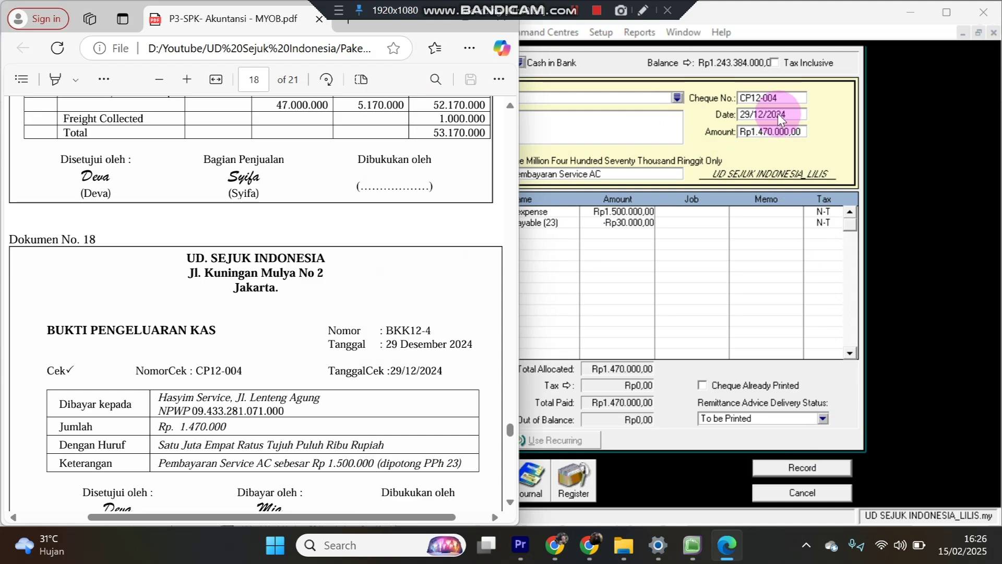
click(889, 192)
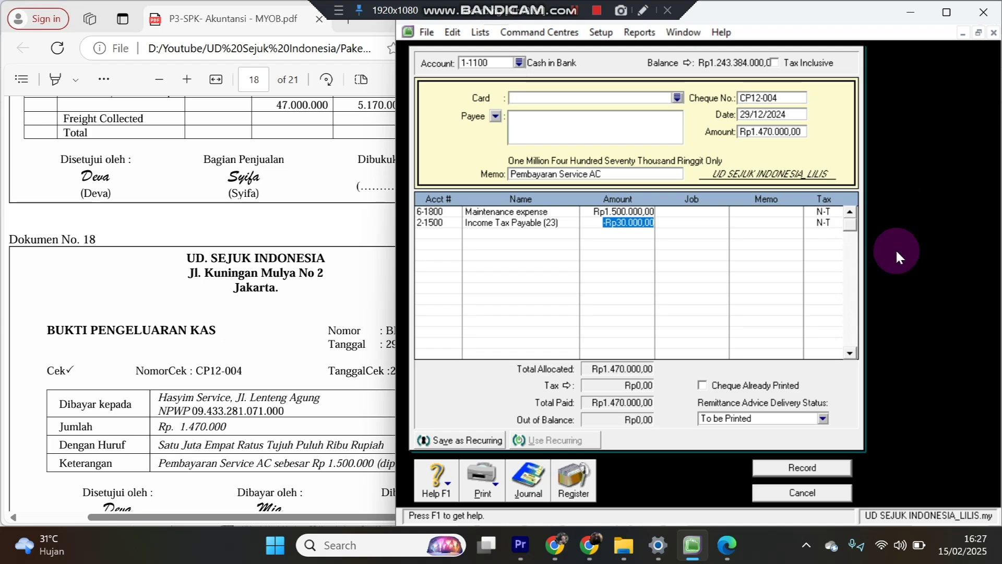
click(828, 468)
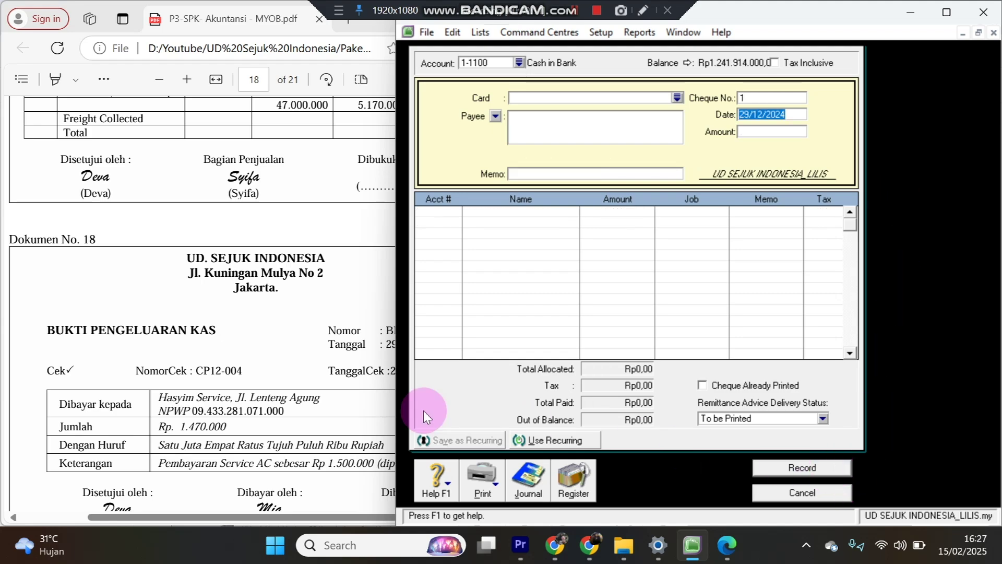
click(802, 491)
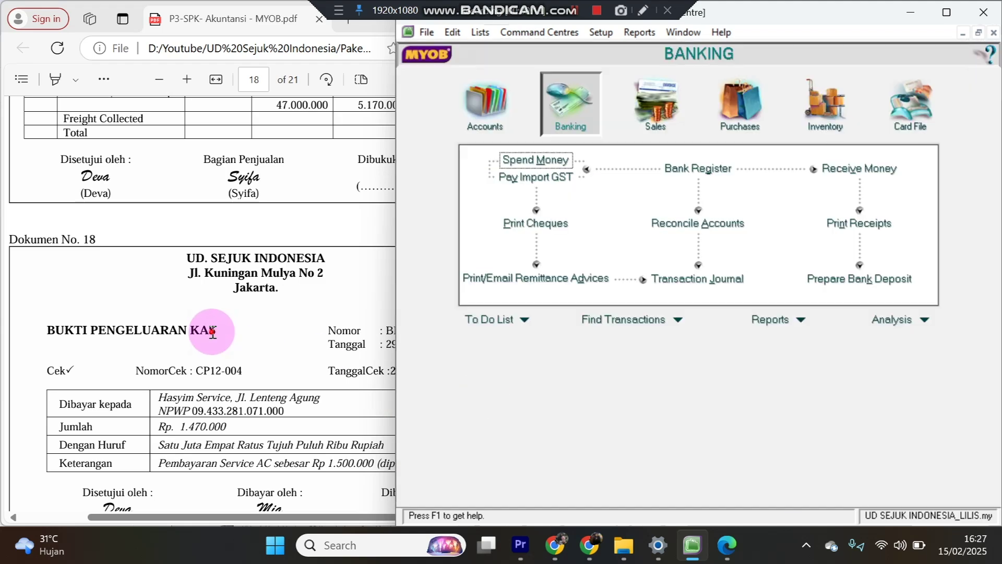
Start a Receive Payments entry for customer Toko Zulfa from Dokumen No. 19.
click(212, 332)
scroll(212, 332, down, 10)
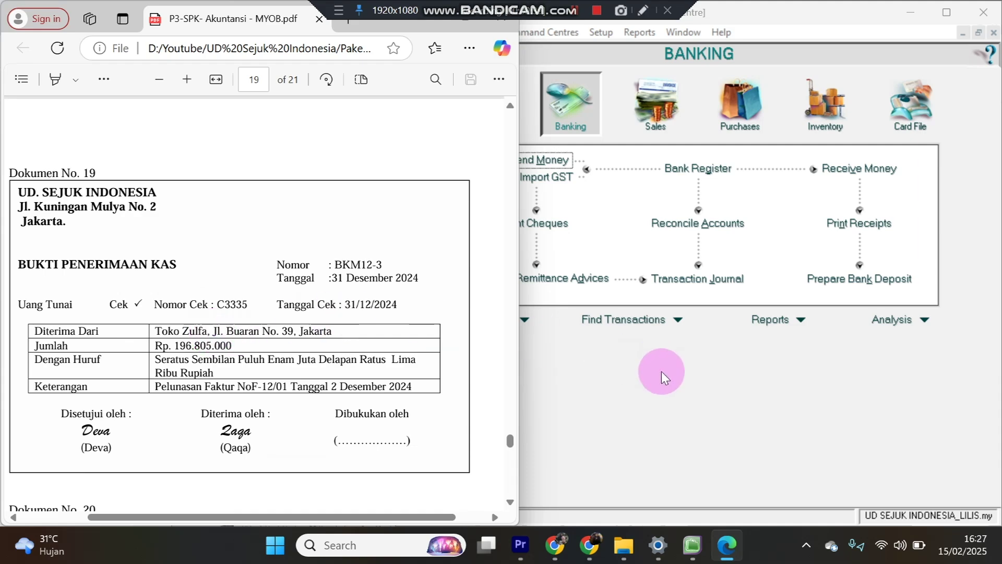
click(661, 401)
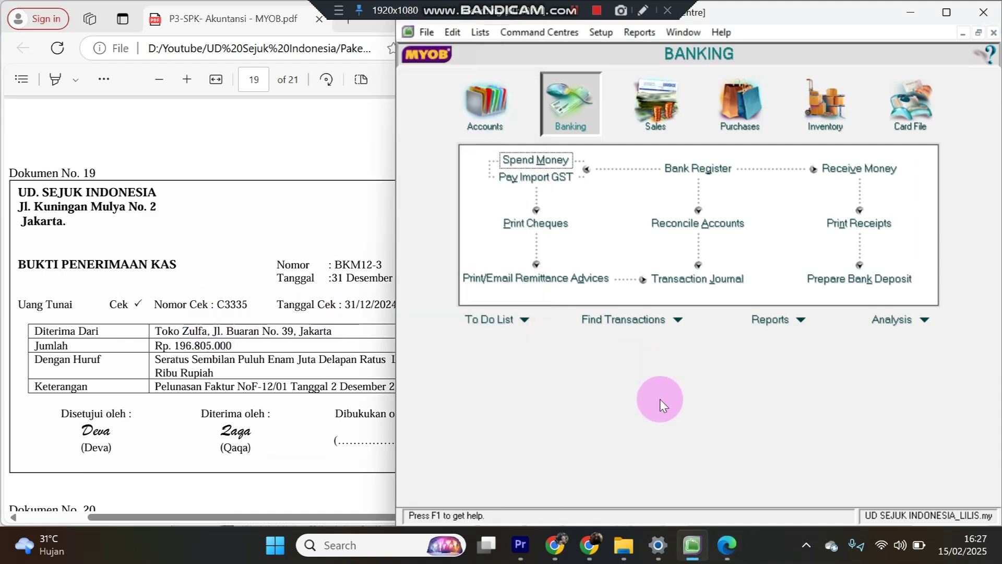
click(654, 101)
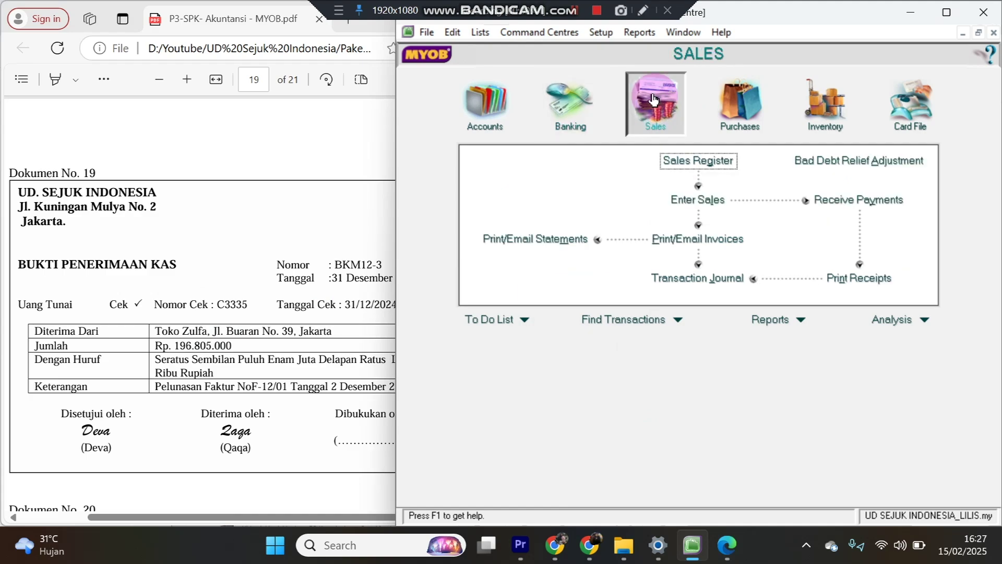
click(847, 201)
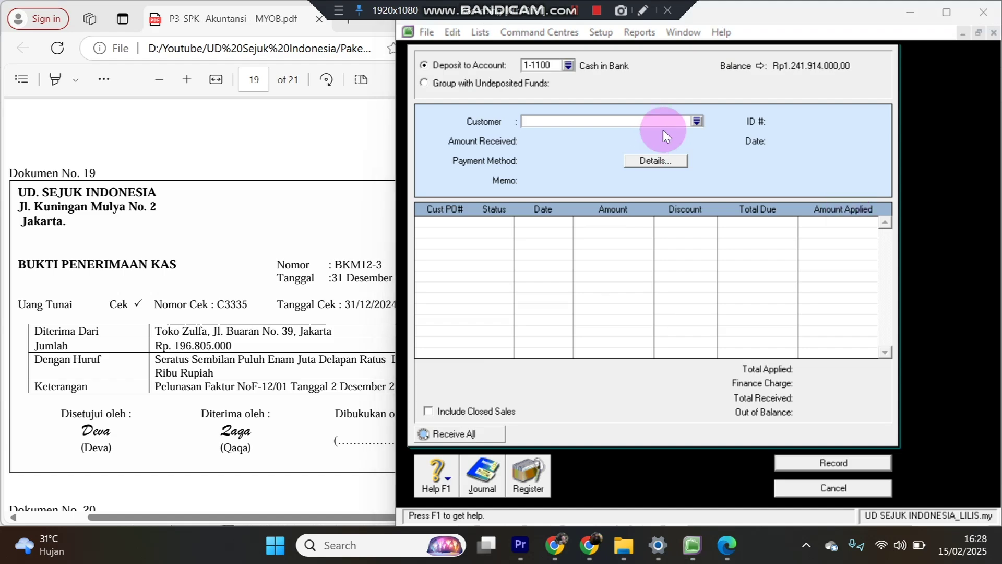
click(697, 120)
double_click(574, 244)
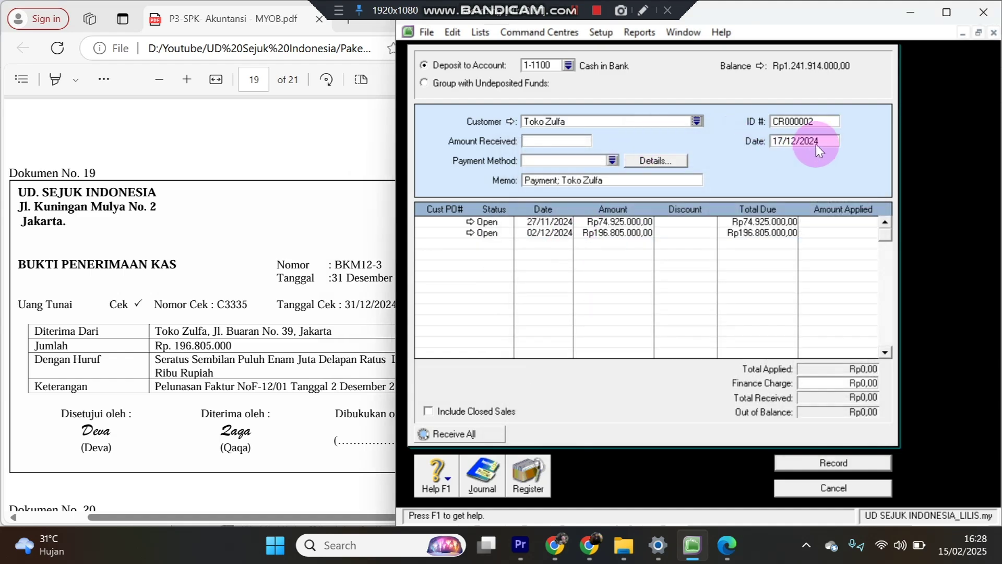
Date the customer receipt 31/12/2024 and set its ID number to BKM12-3.
double_click(783, 141)
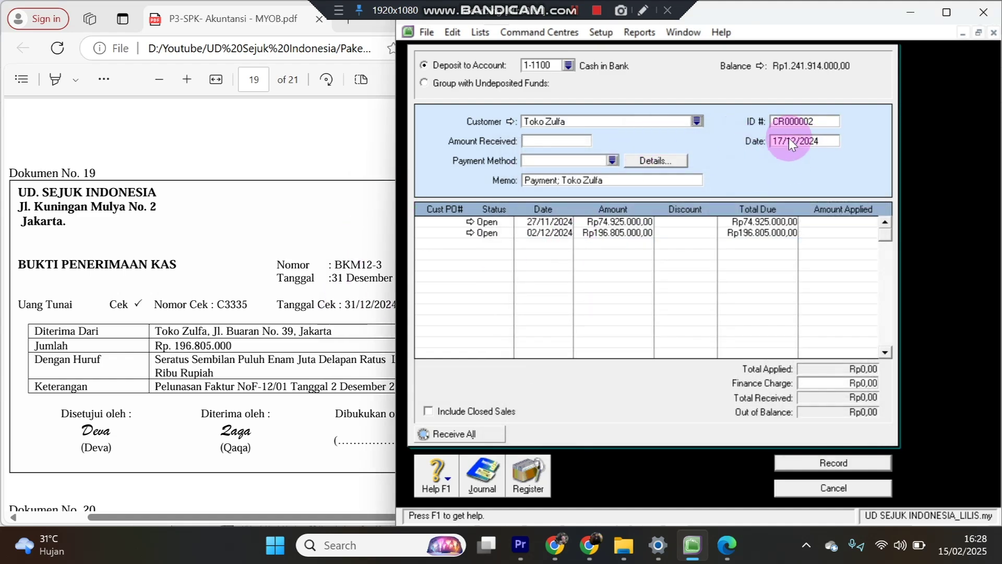
double_click(781, 141)
text(31)
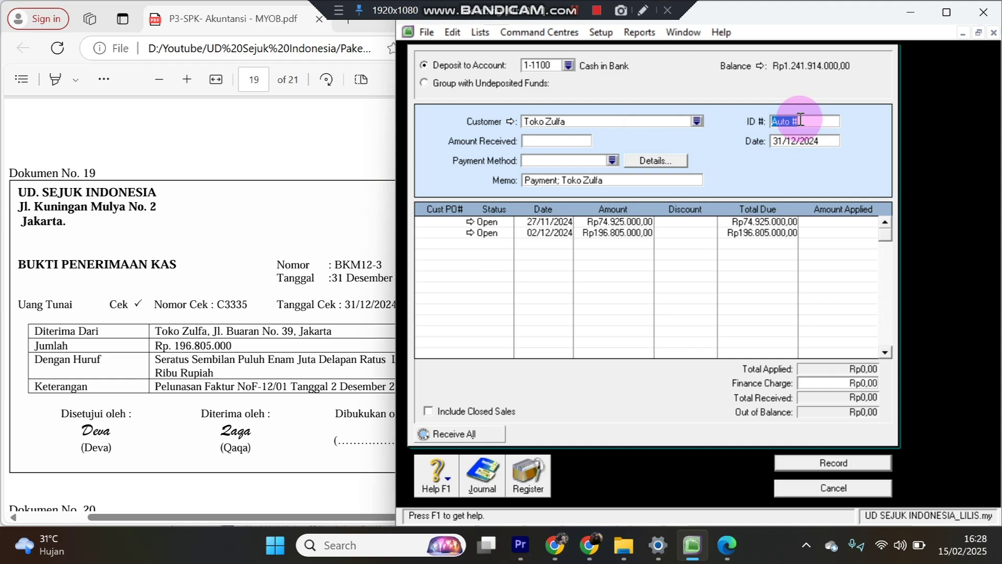
text(BKM12-3)
Enter 196,805,000 as the amount received, applied in full to the sale dated 02/12/2024, and record the receipt.
click(559, 141)
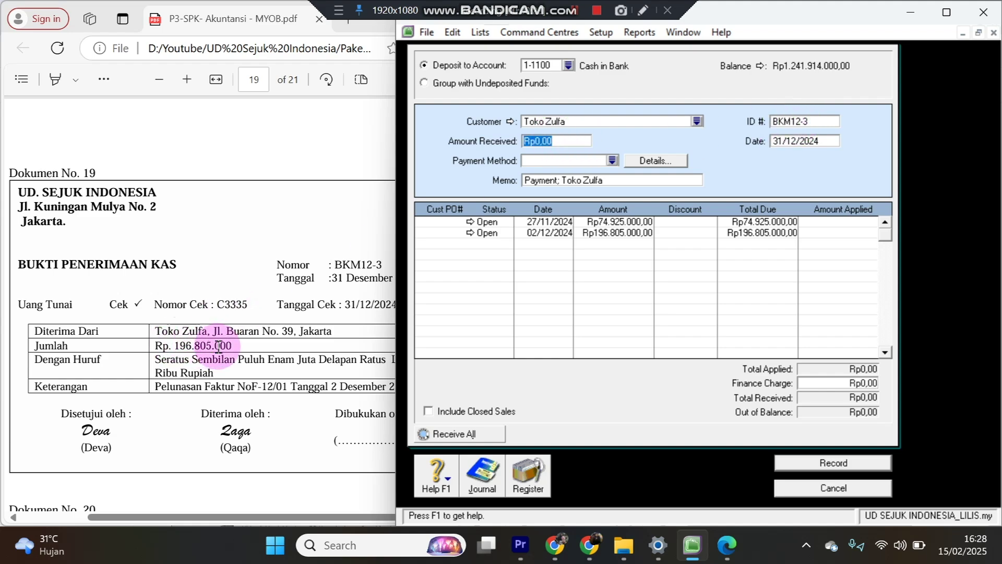
text(196805000)
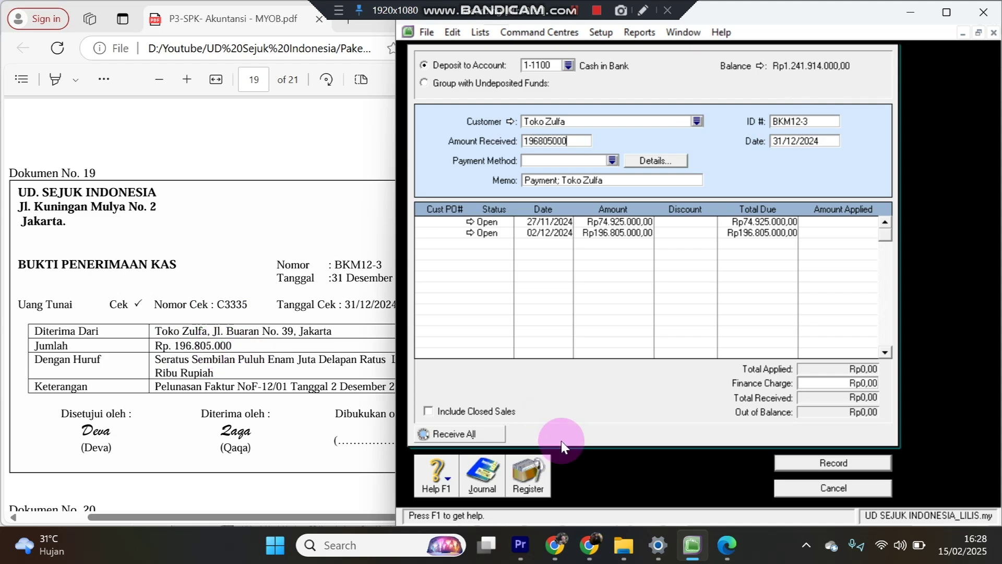
click(816, 232)
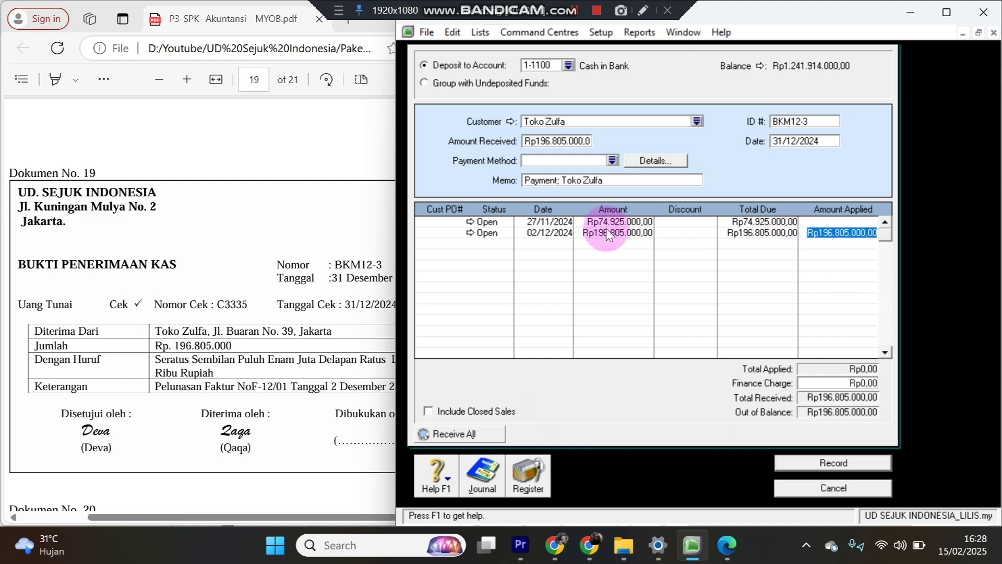
click(315, 373)
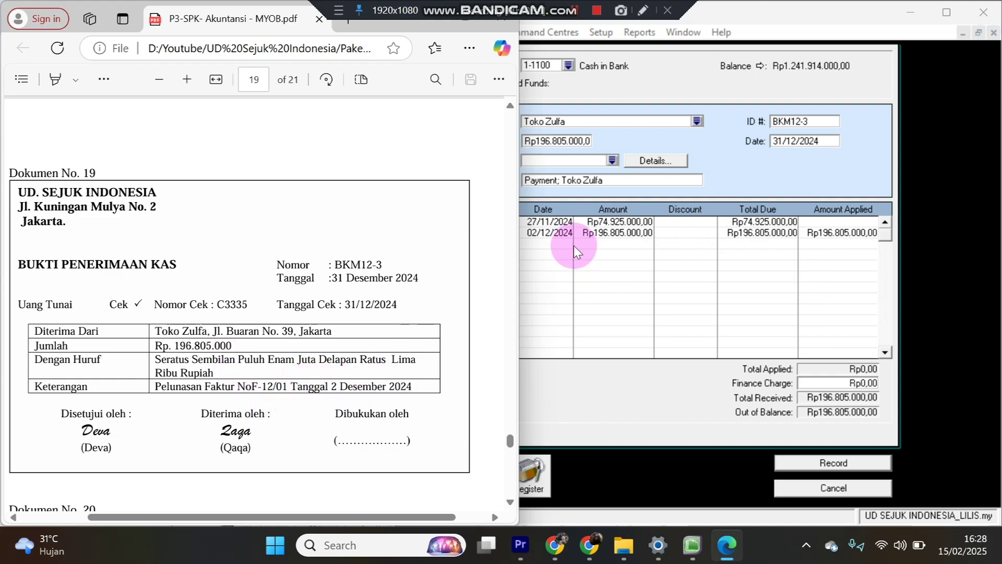
click(828, 232)
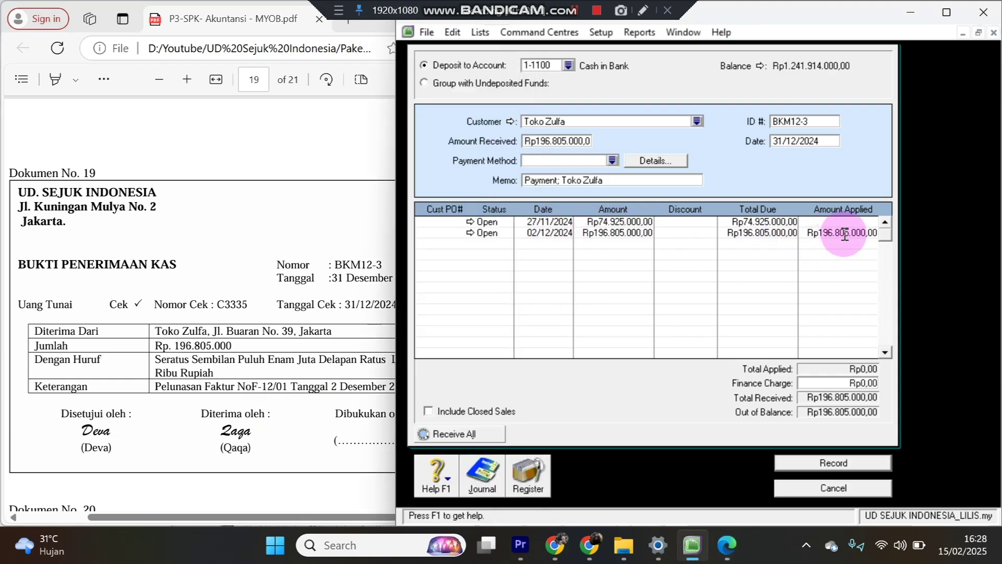
key(Tab)
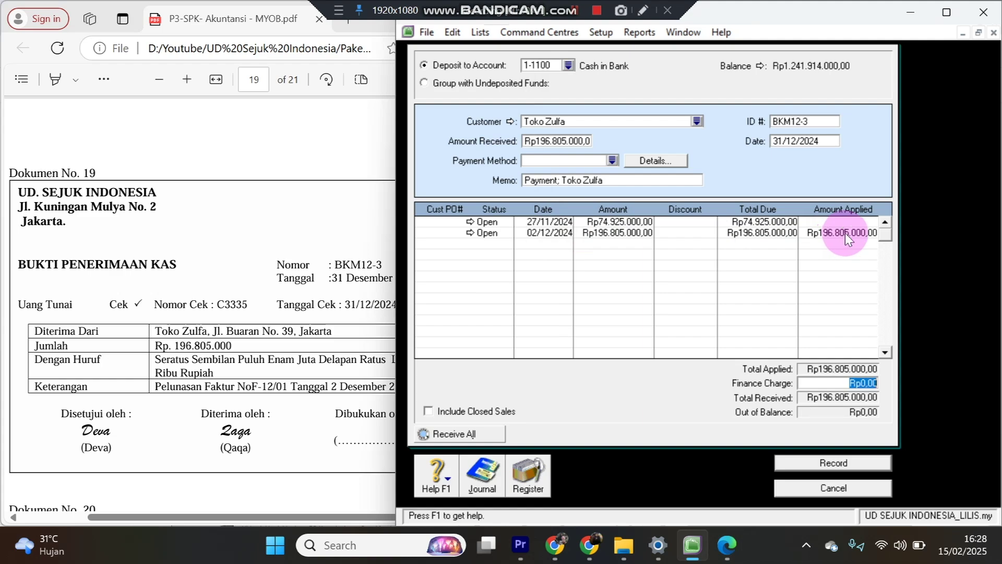
click(831, 461)
Close the customer receipt form and start a new Spend Money payment for the petty cash refill in Dokumen No. 20.
click(320, 369)
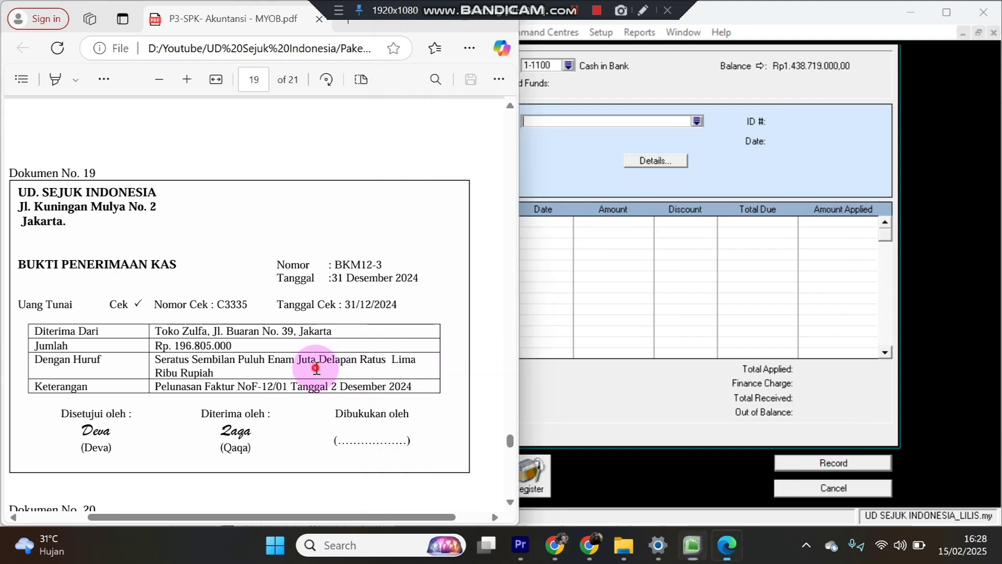
scroll(315, 366, down, 3)
scroll(315, 365, down, 3)
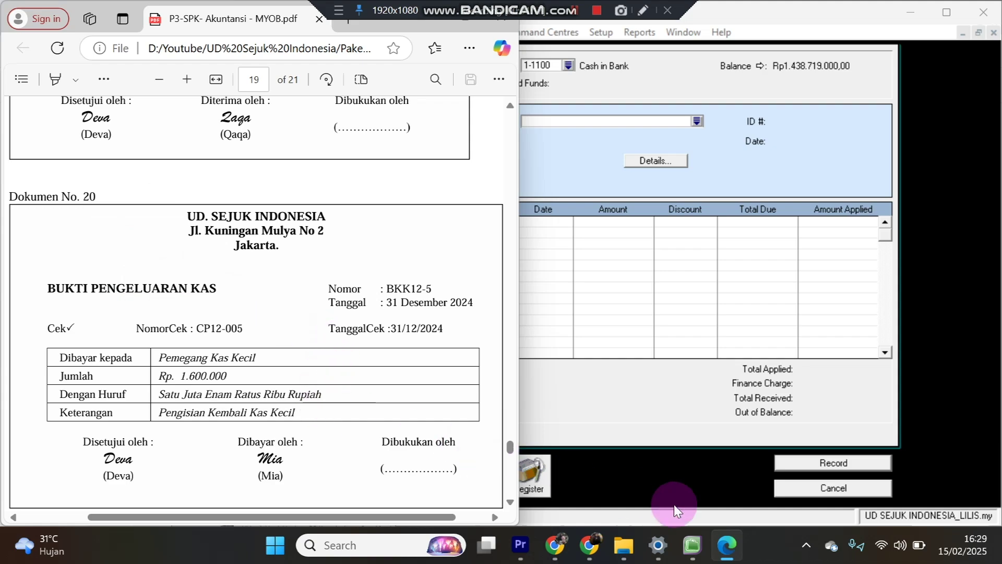
click(832, 486)
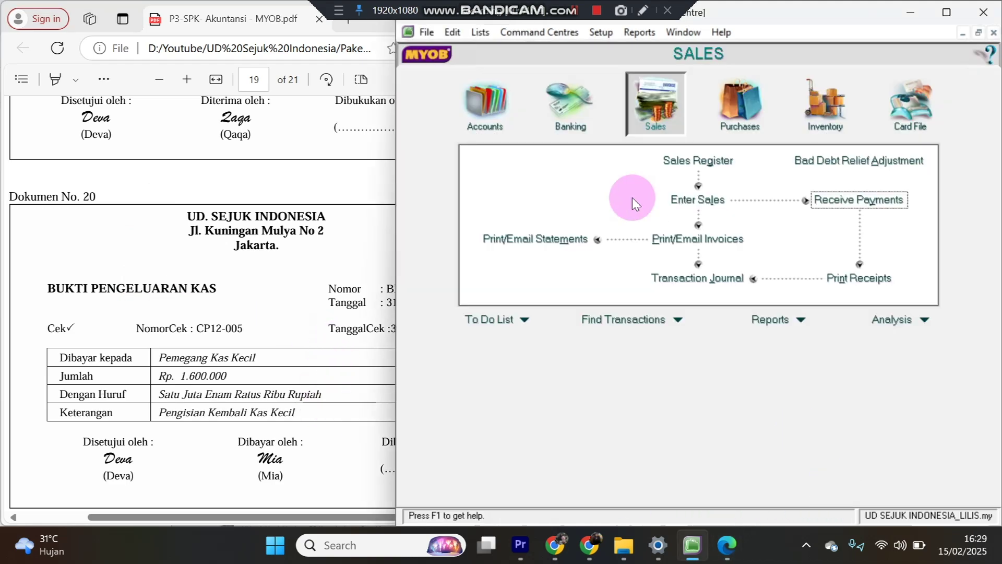
click(574, 105)
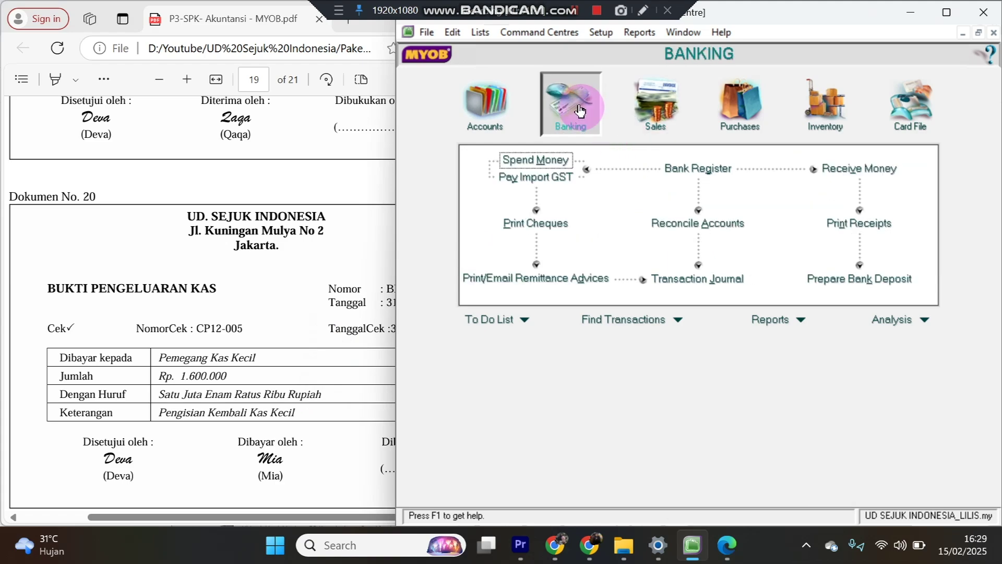
click(554, 160)
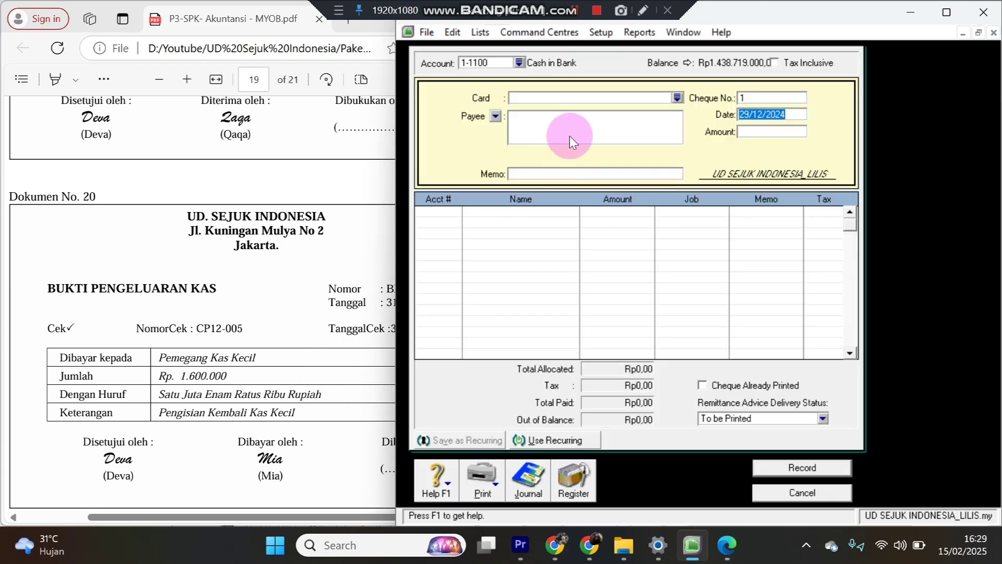
Date the payment 31/12/2024 and set its cheque number to CP12-005.
click(310, 319)
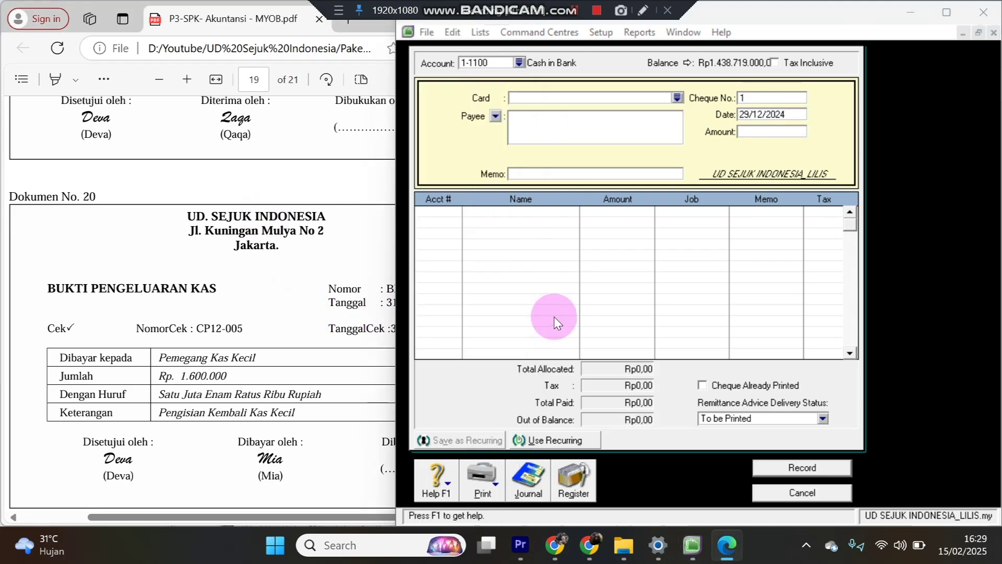
click(576, 296)
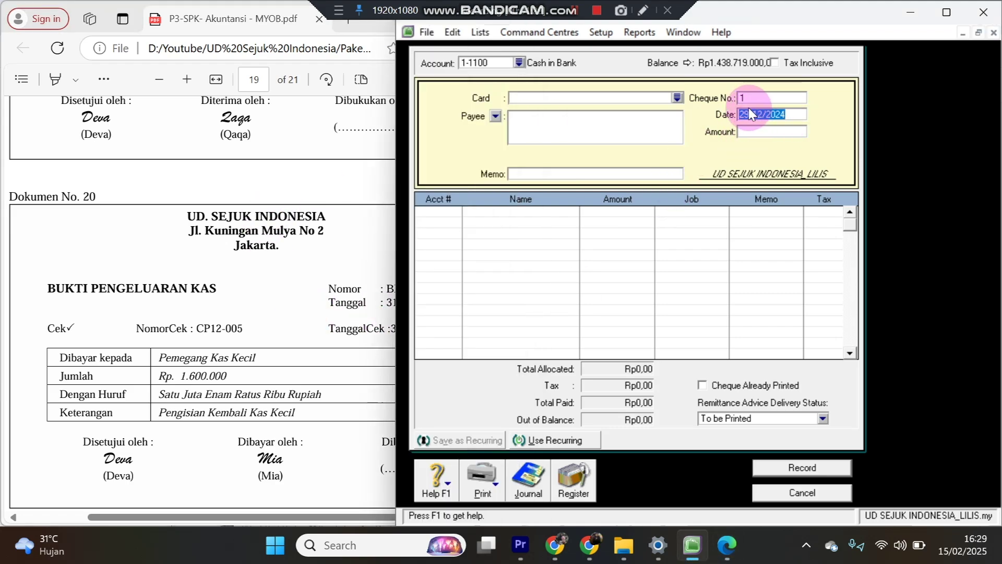
drag(749, 113, 729, 119)
text(31)
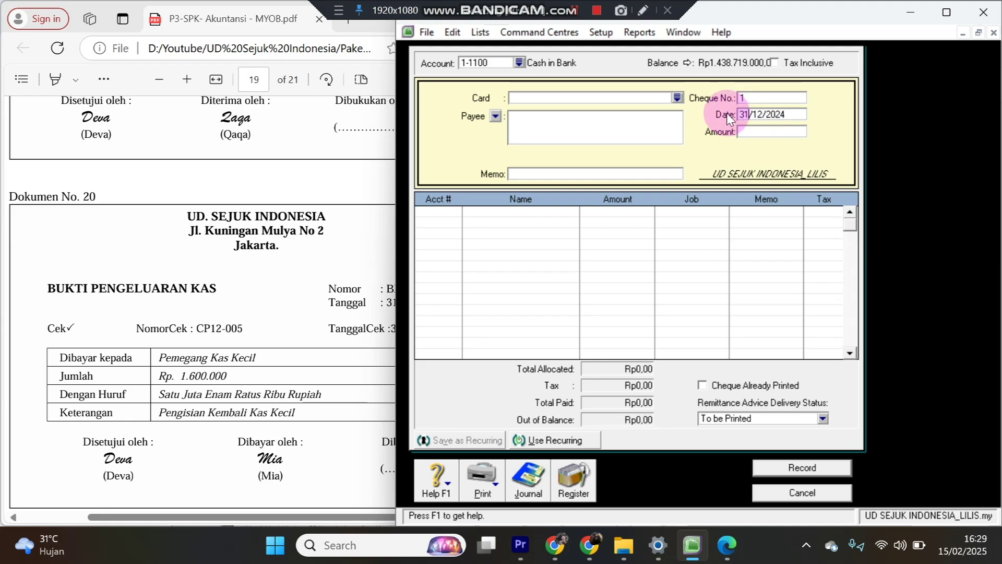
click(757, 98)
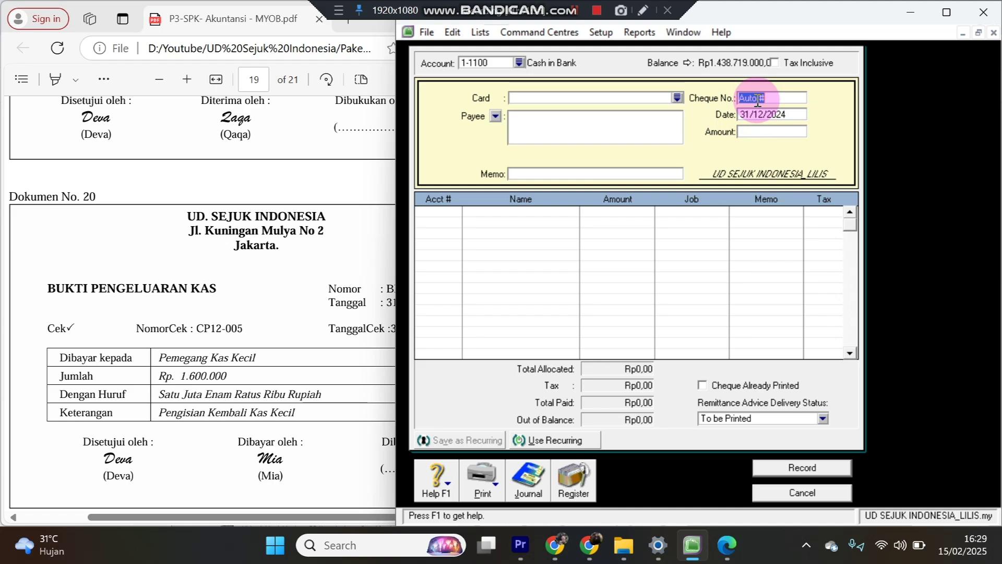
text(CP12-005)
Set the amount of the petty cash refill cheque to 1,600,000.
click(760, 132)
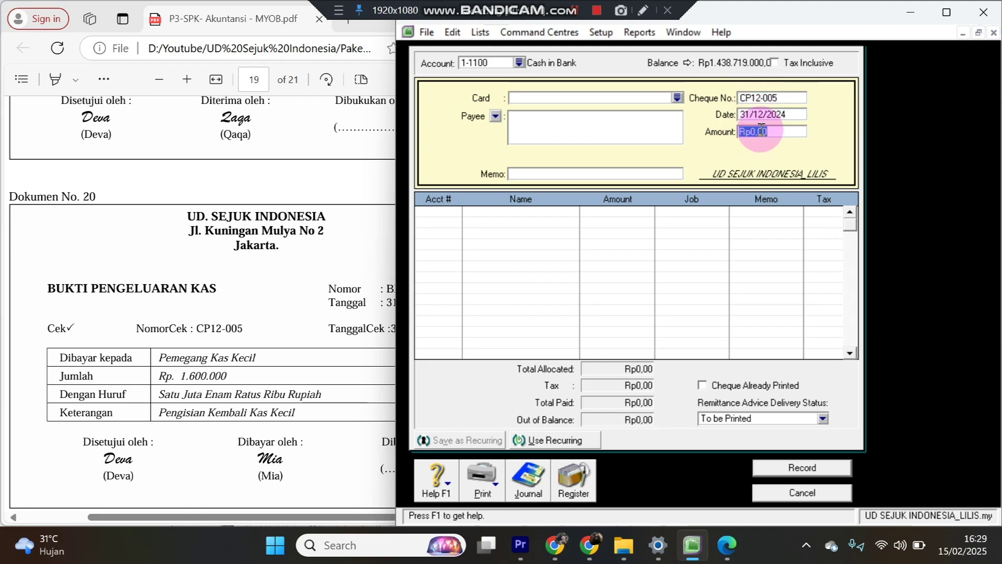
text(16000)
key(Tab)
key(Tab)
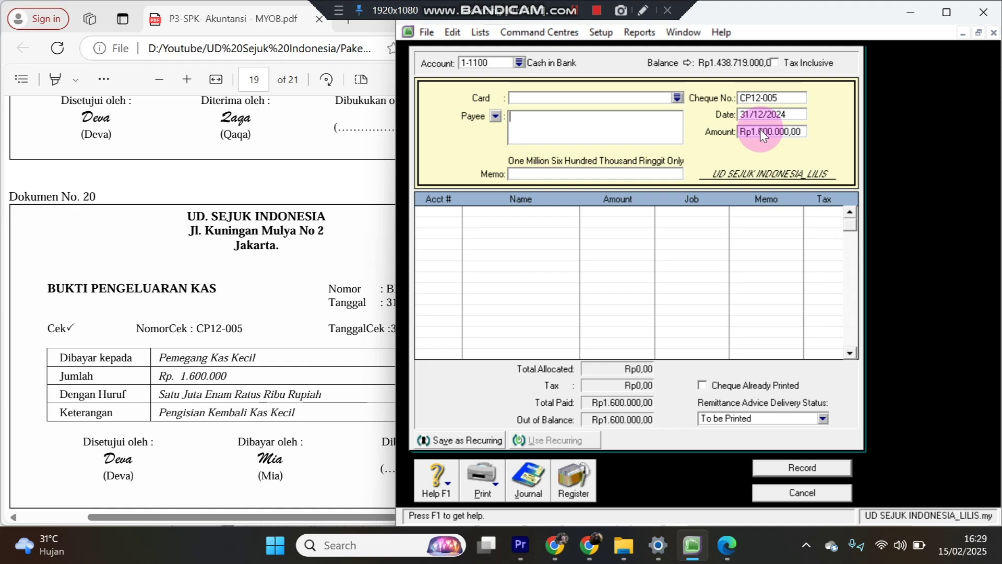
Enter "Pengisian kas kecil" as the memo of the petty cash refill payment.
text(pENGISIAN)
key(BackSpace)
key(BackSpace)
key(BackSpace)
key(BackSpace)
key(BackSpace)
key(BackSpace)
key(BackSpace)
key(BackSpace)
key(BackSpace)
text(Pengisian kas kecil)
Allocate the full payment to account 1-1200 Petty Cash.
key(Tab)
text(6-)
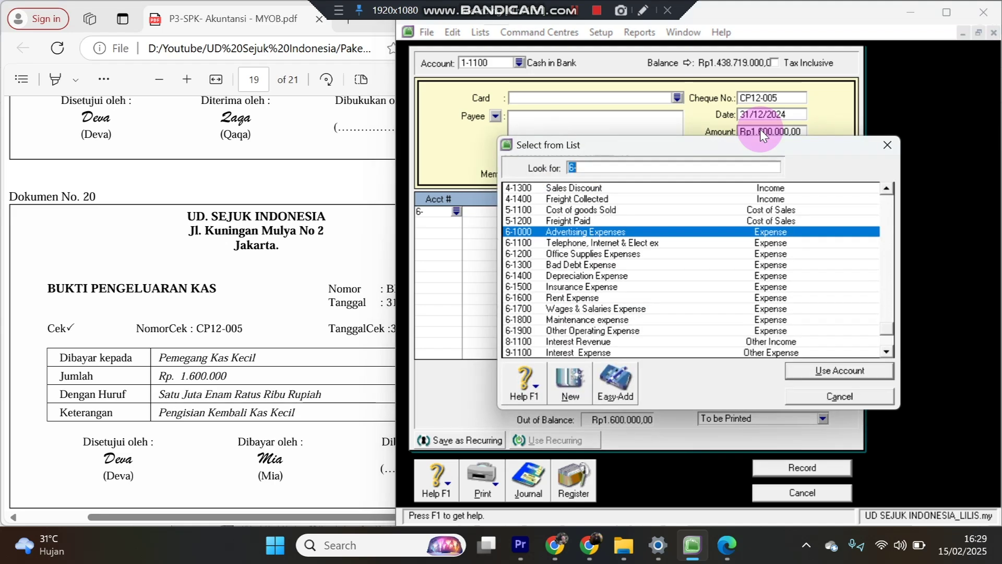
text(1)
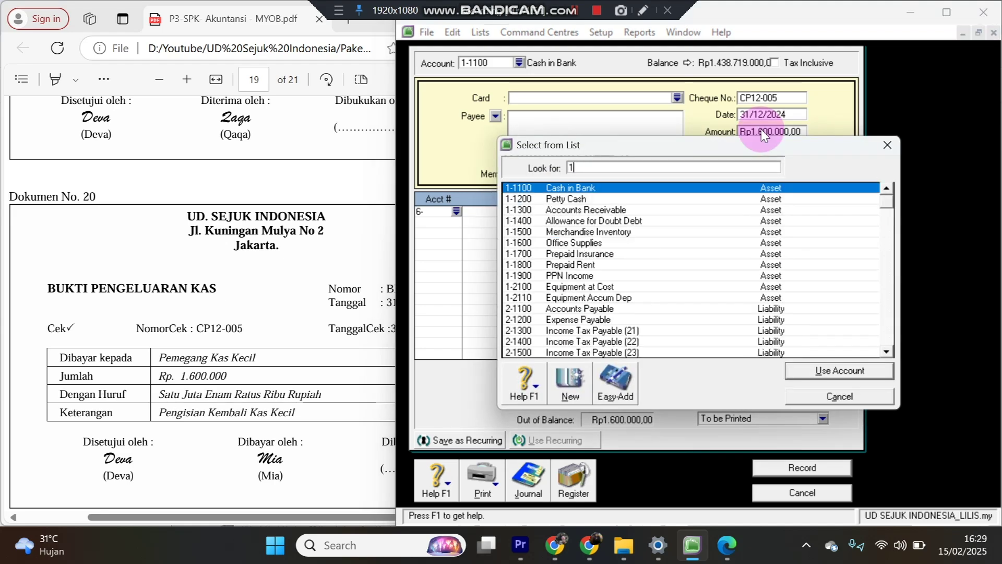
double_click(668, 202)
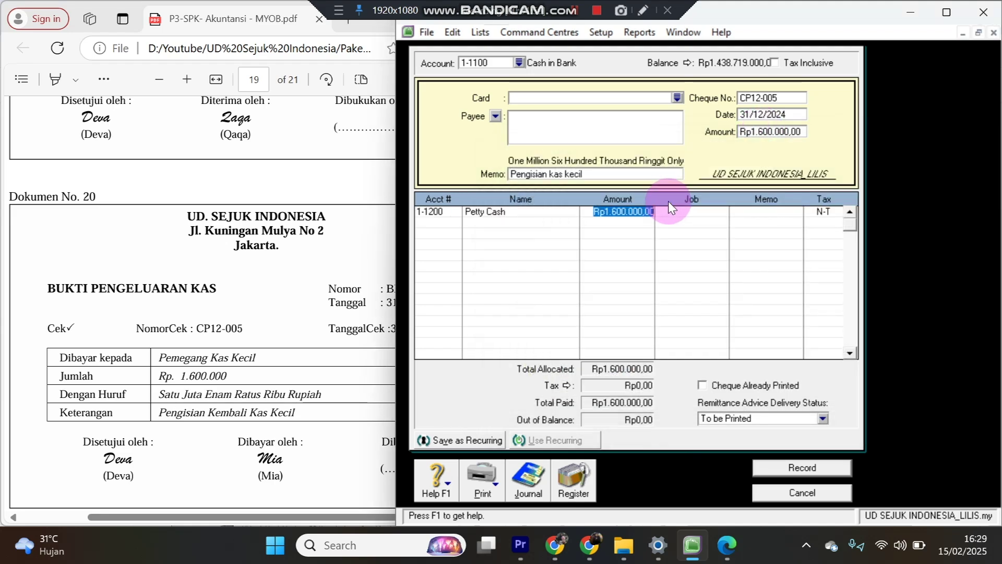
Review the recap of the petty cash refill, record the payment and close the Spend Money form.
key(ctrl+r)
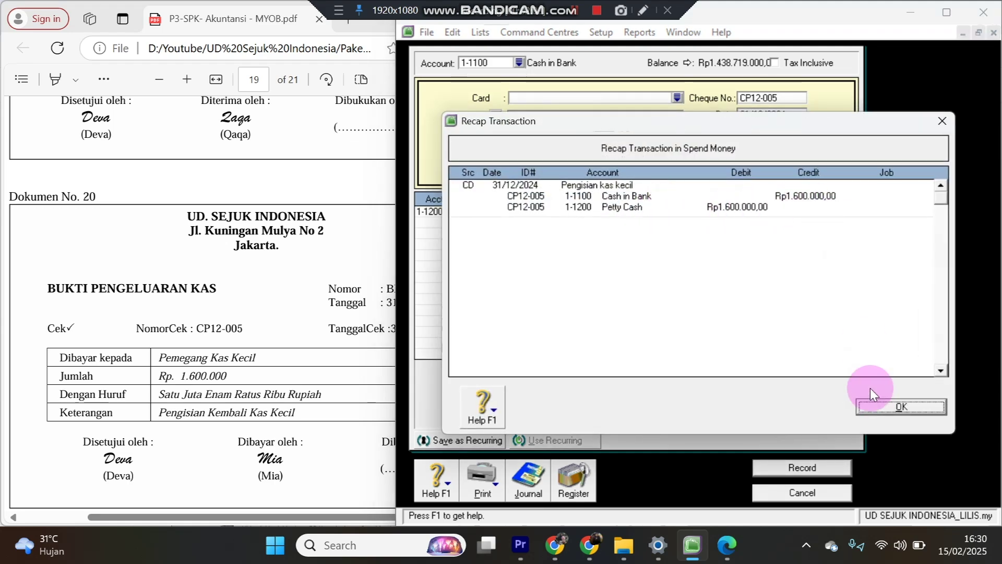
click(874, 407)
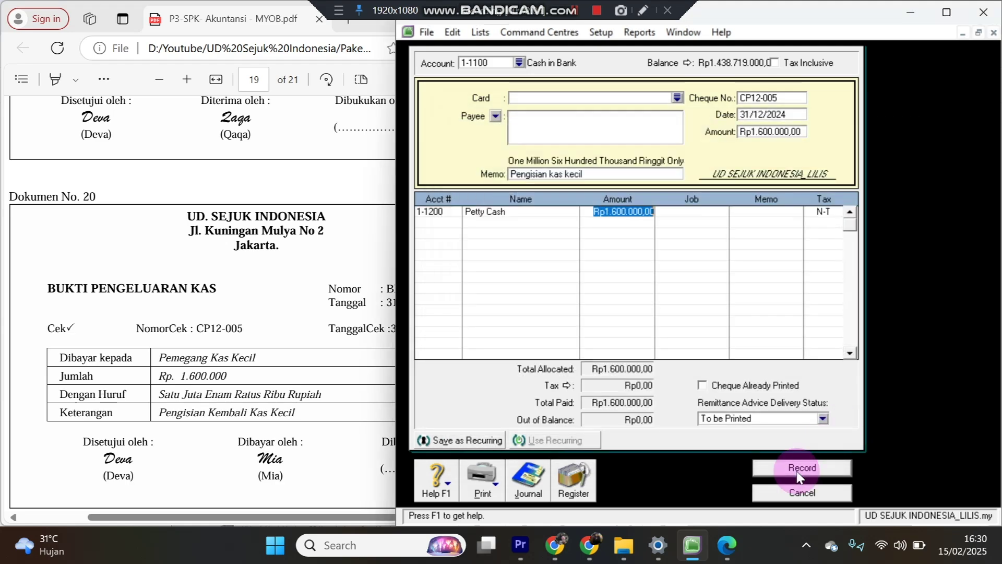
click(797, 468)
click(798, 492)
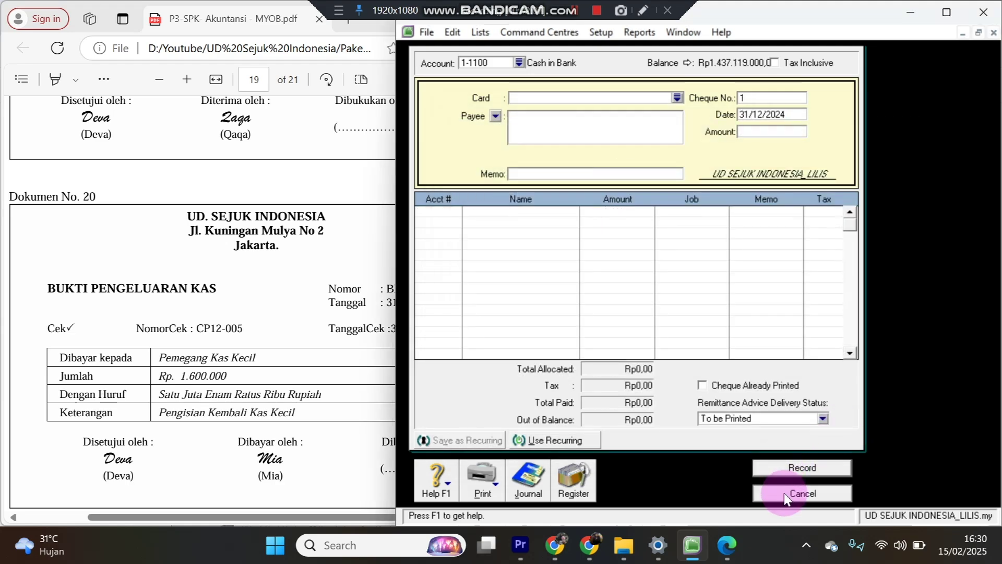
Examine the latest entries in the journal of all transactions and check the PDF around Dokumen No. 20 for unrecorded documents.
click(712, 280)
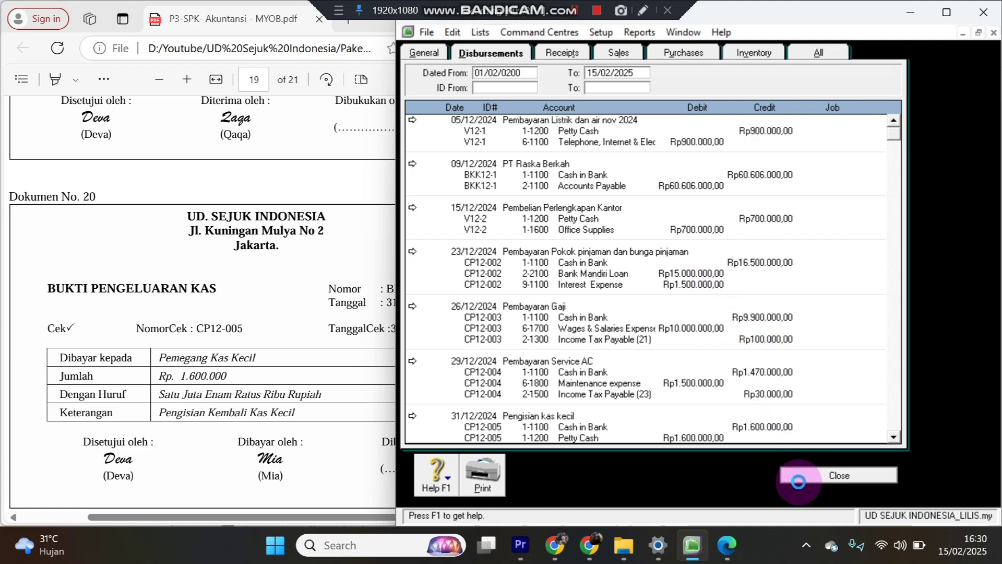
click(794, 471)
click(693, 281)
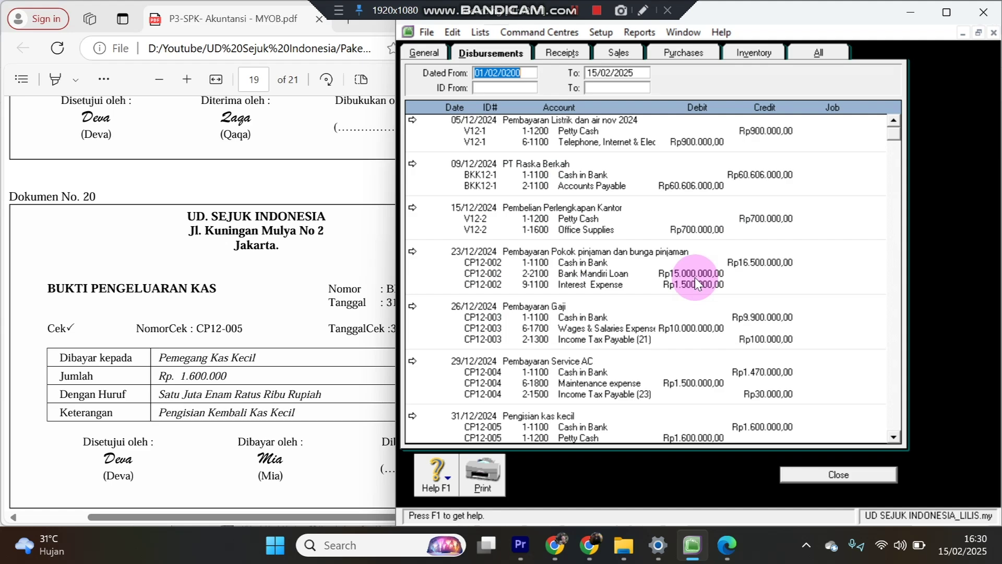
click(796, 49)
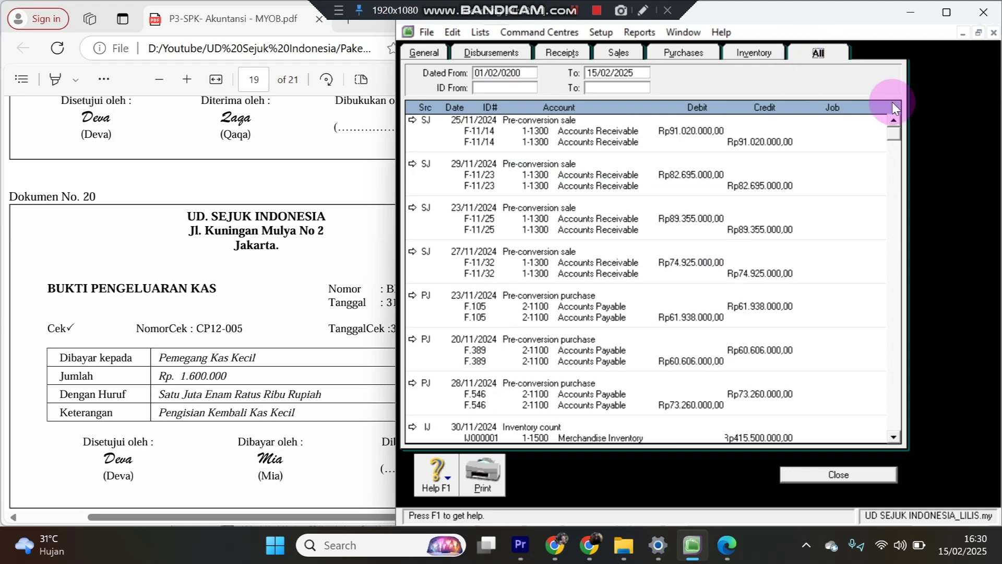
drag(891, 140, 899, 436)
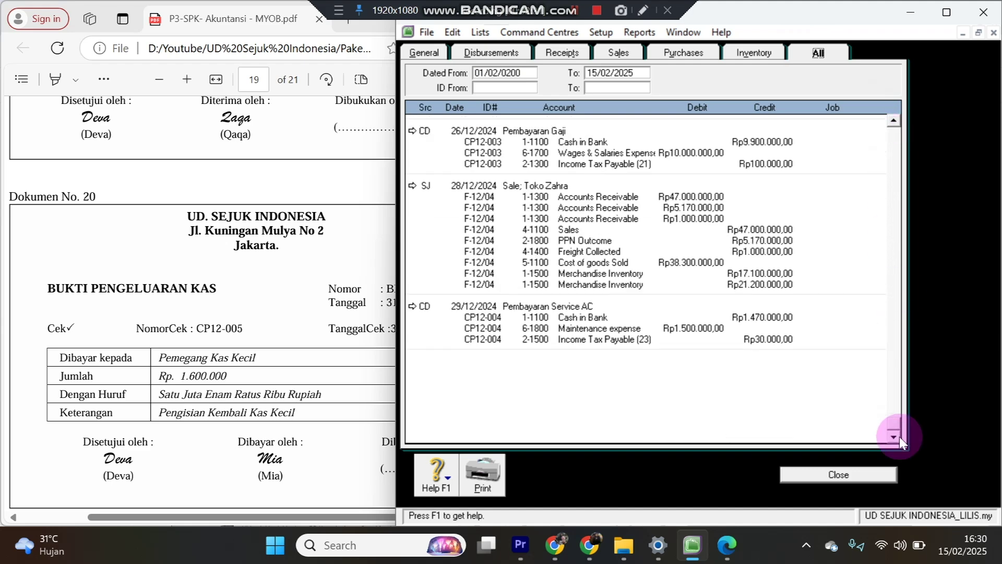
scroll(689, 344, up, 3)
scroll(676, 360, down, 3)
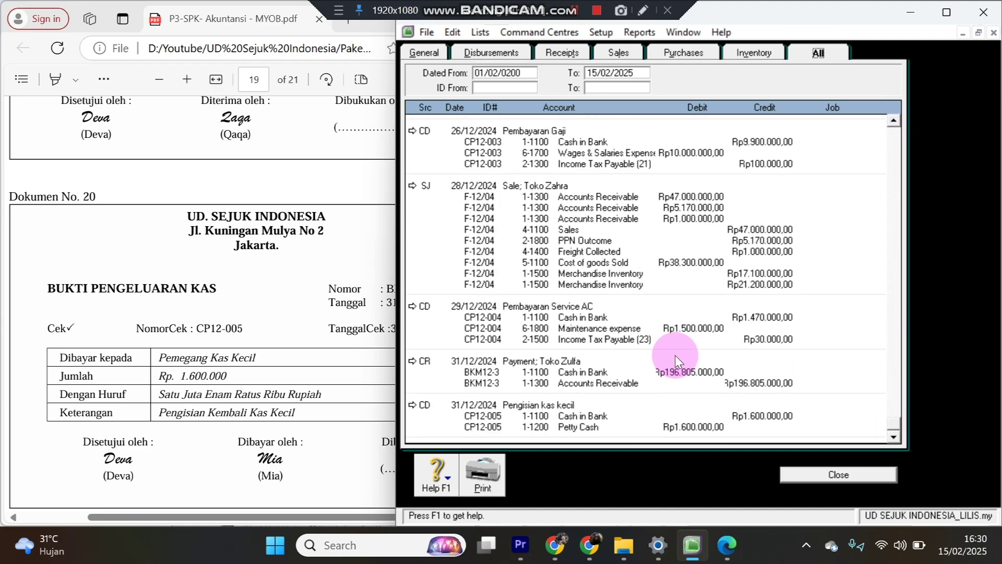
click(308, 347)
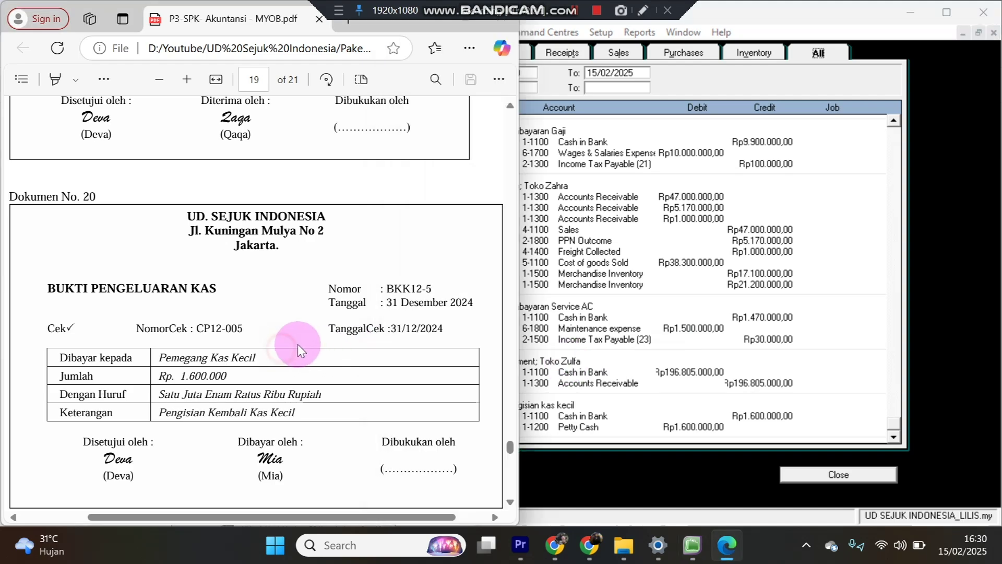
scroll(305, 346, down, 3)
scroll(305, 346, down, 5)
scroll(306, 346, up, 10)
scroll(306, 347, down, 2)
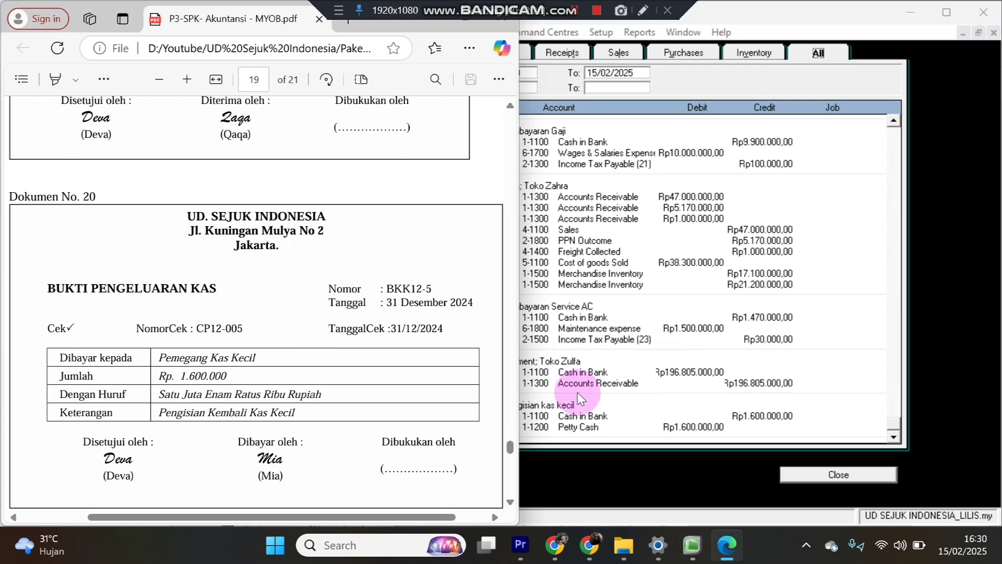
click(815, 474)
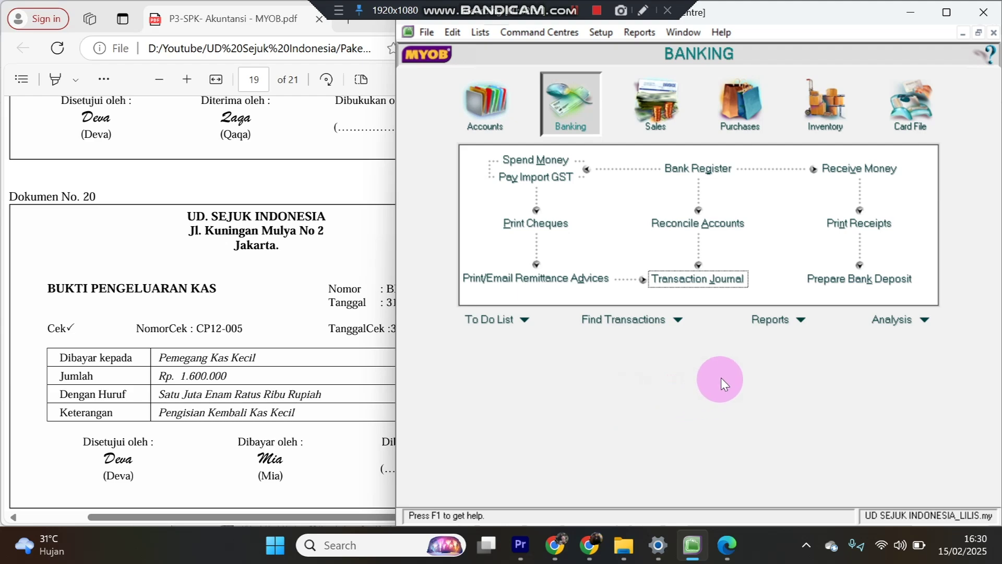
Display the Trial Balance report for December of This Year (FY 2024).
click(759, 322)
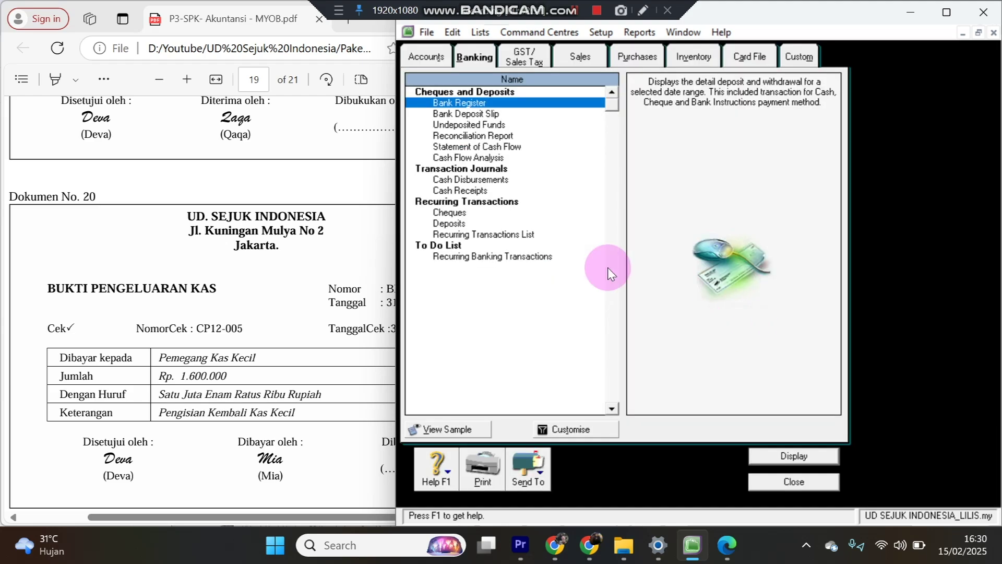
click(443, 62)
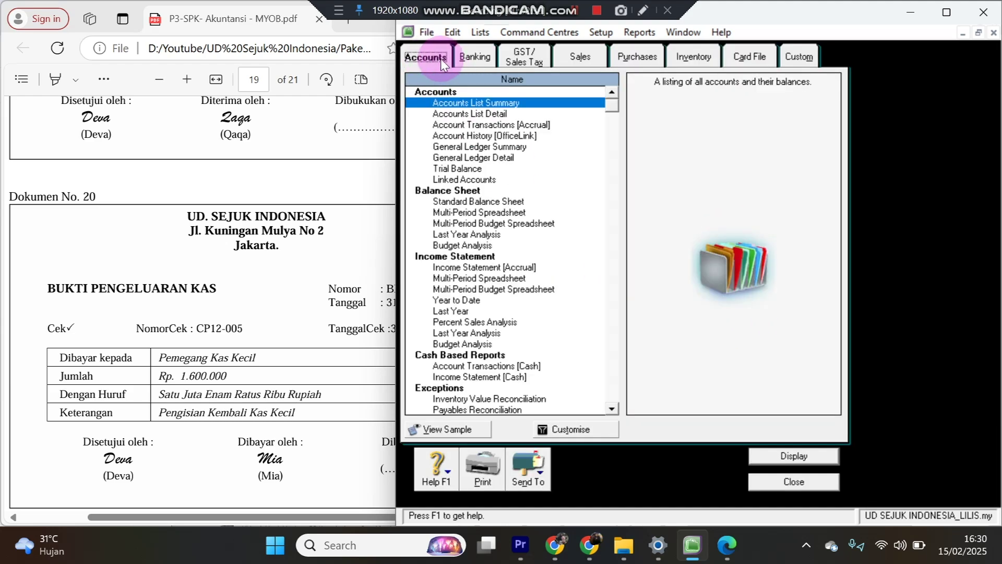
click(460, 172)
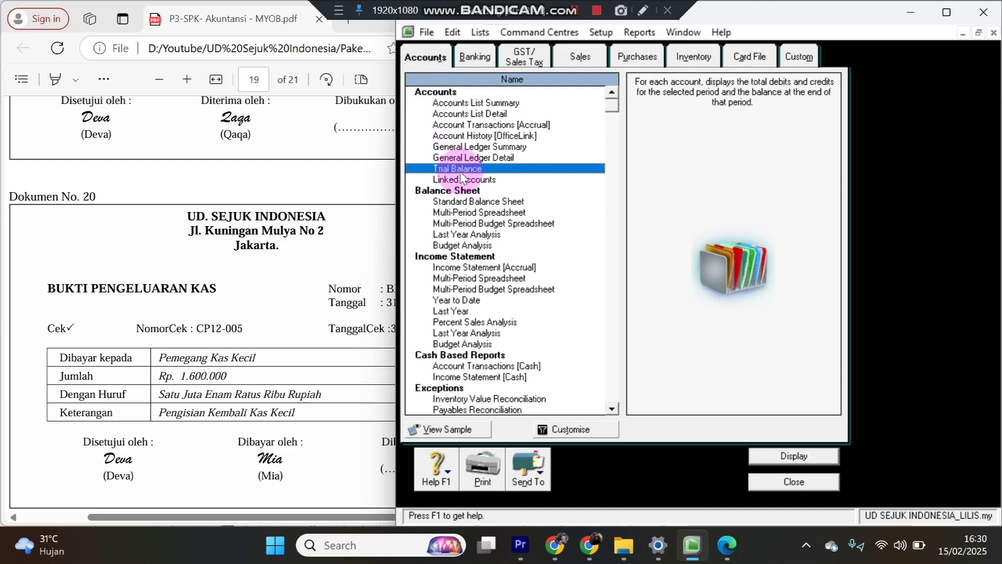
double_click(462, 171)
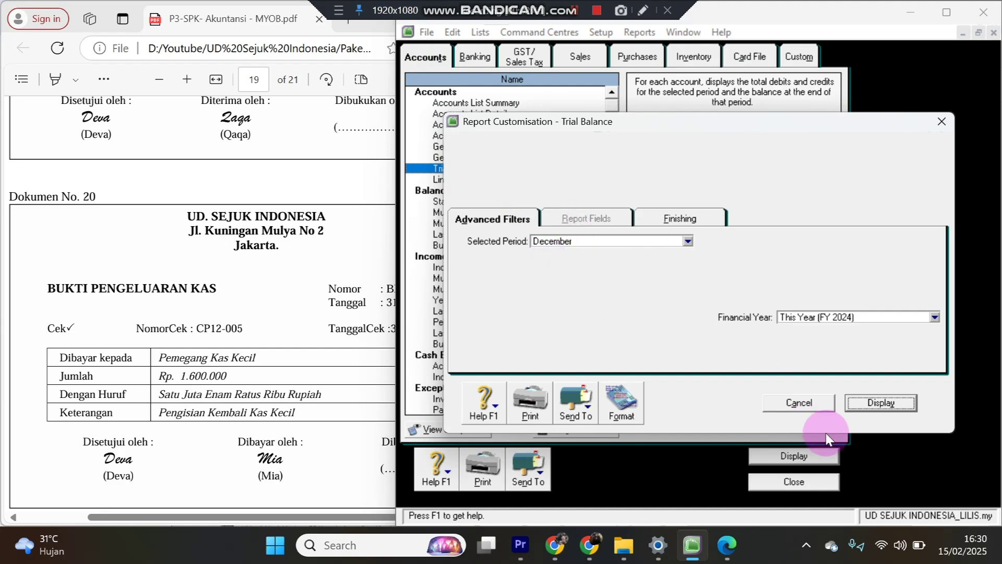
click(882, 400)
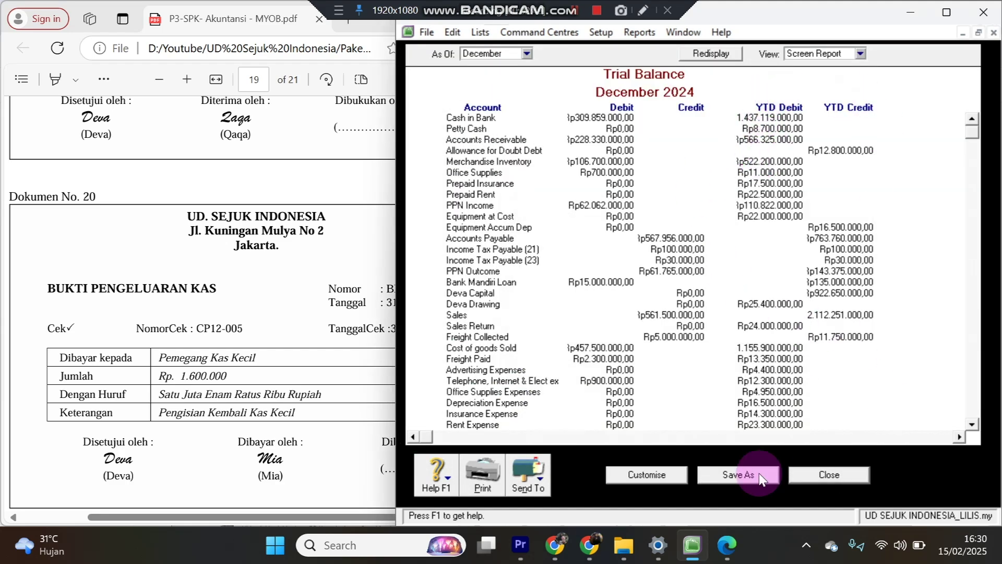
Export the trial balance as a PDF, appending an underscore and the preparer's first name to the default file name.
click(537, 478)
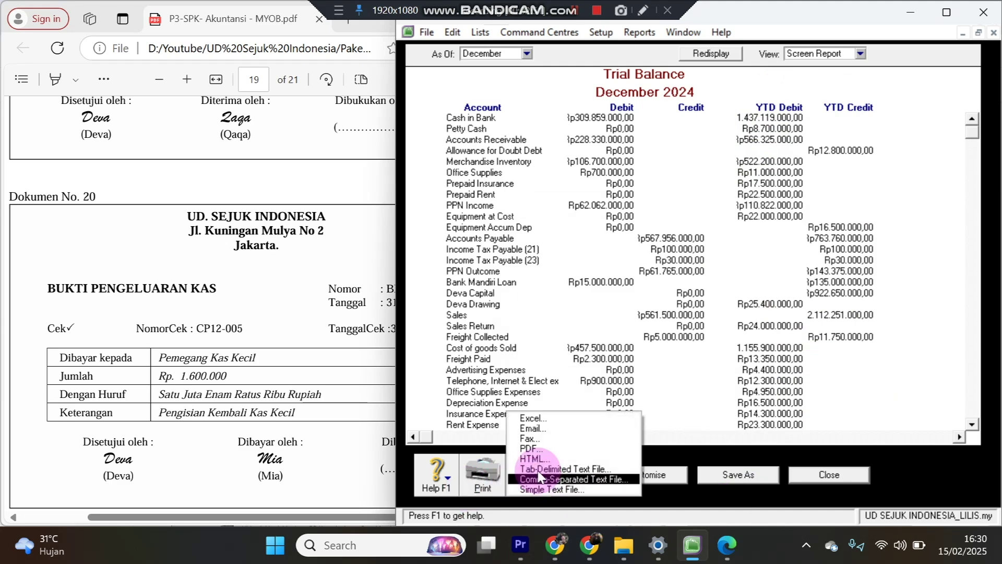
click(543, 453)
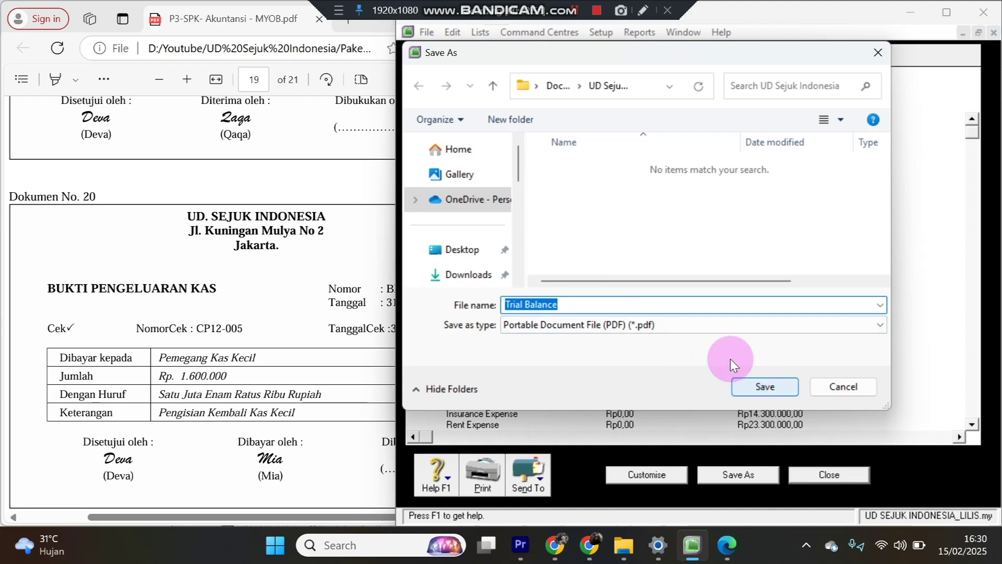
click(601, 306)
text(_lilis)
key(Return)
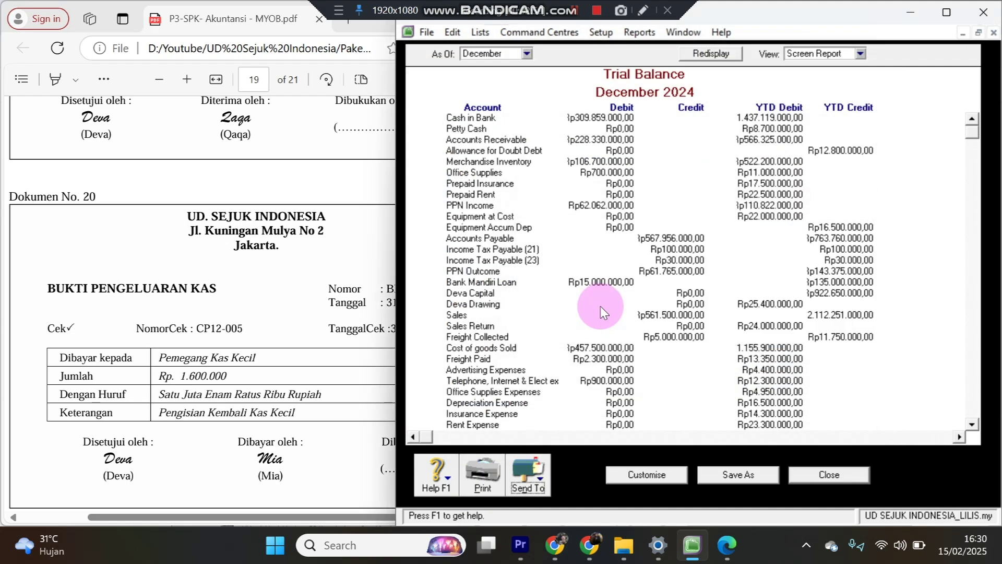
drag(395, 332, 476, 330)
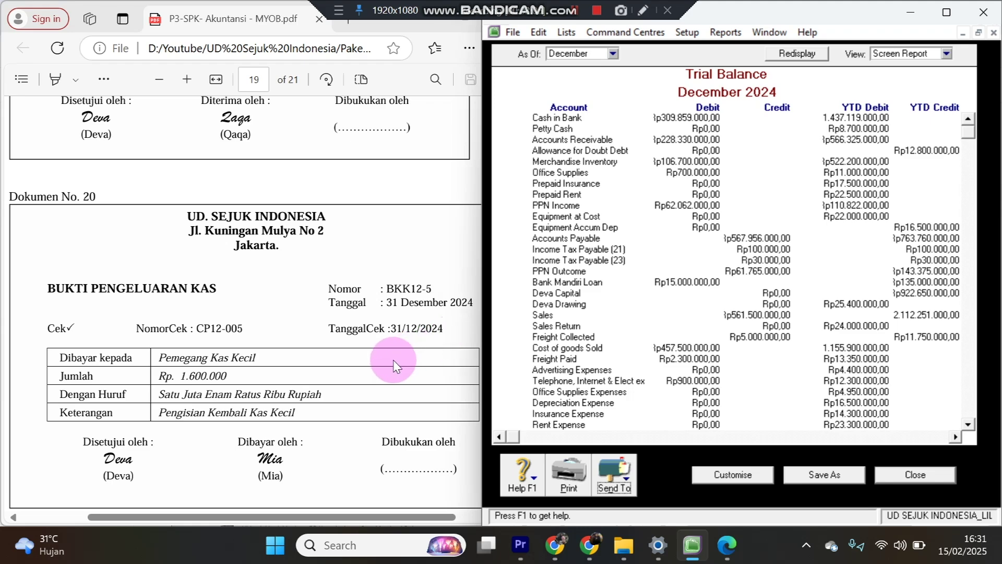